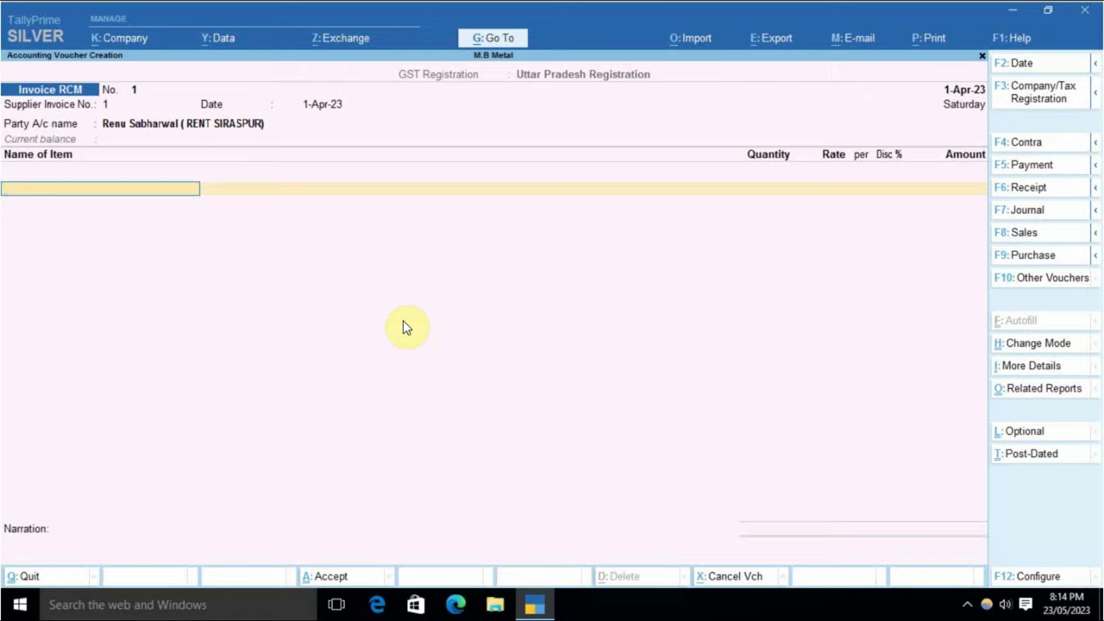
- Change the Invoice RCM voucher mode from Item Invoice to Accounting Invoice
left_click(406, 328)
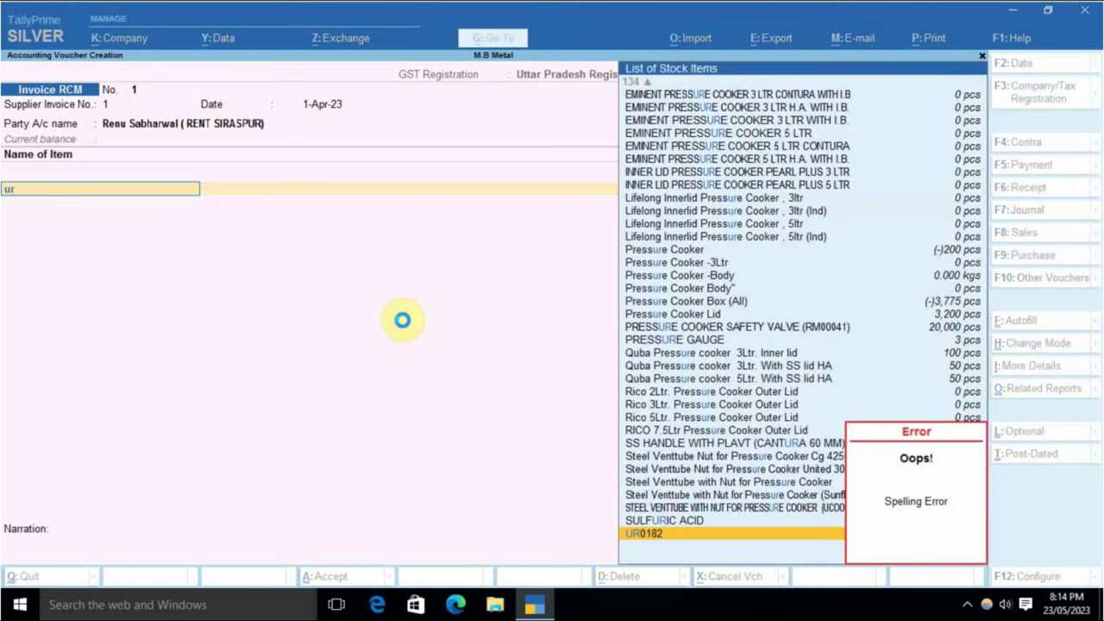
key("ctrl+h")
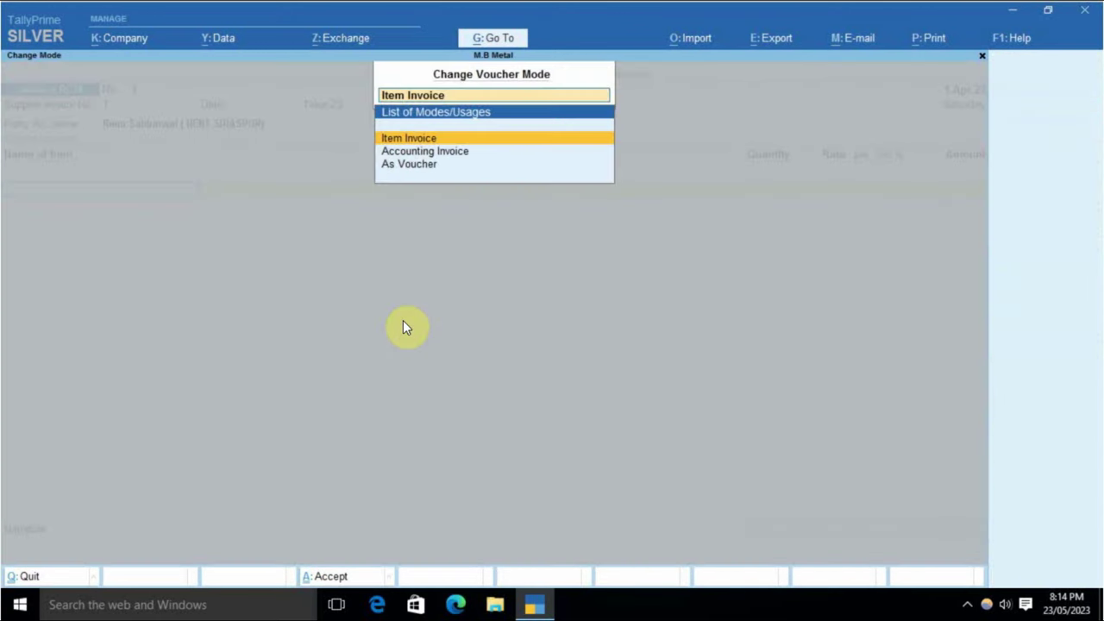
key("Down")
key("Return")
- Accept the supplier invoice, receipt and party details unchanged, keeping the tracking number Not Applicable, and continue to the particulars
key("Return")
key("Return")
key("Return")
key("Return")
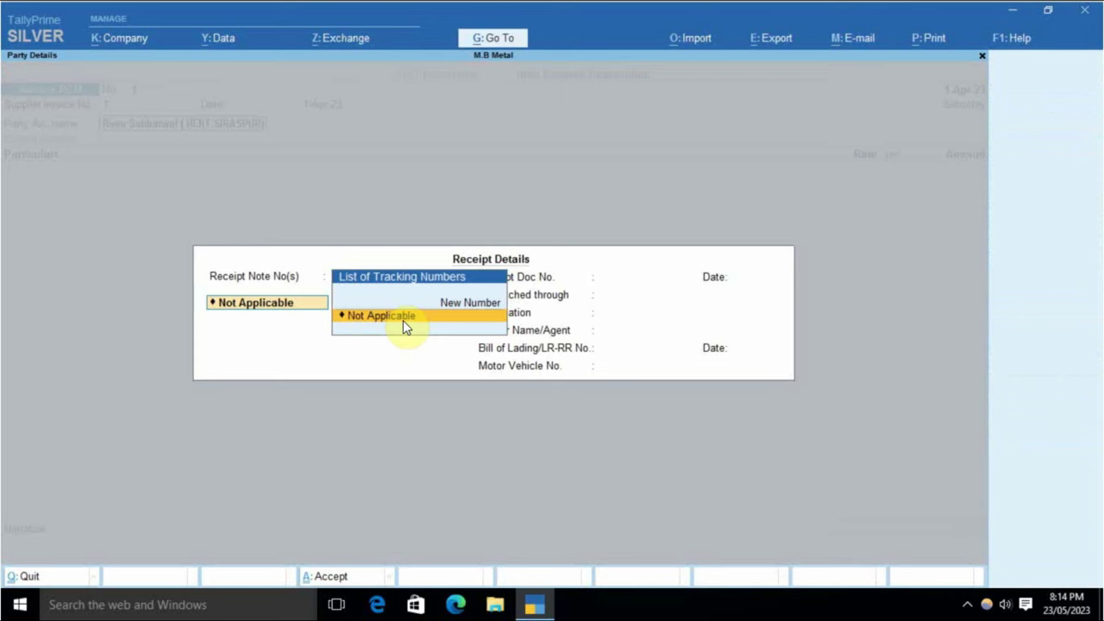
key("Return")
key("Return")
key("Return")
key("Return")
key("Return")
key("Return")
key("Return")
key("Return")
key("Return")
key("Return")
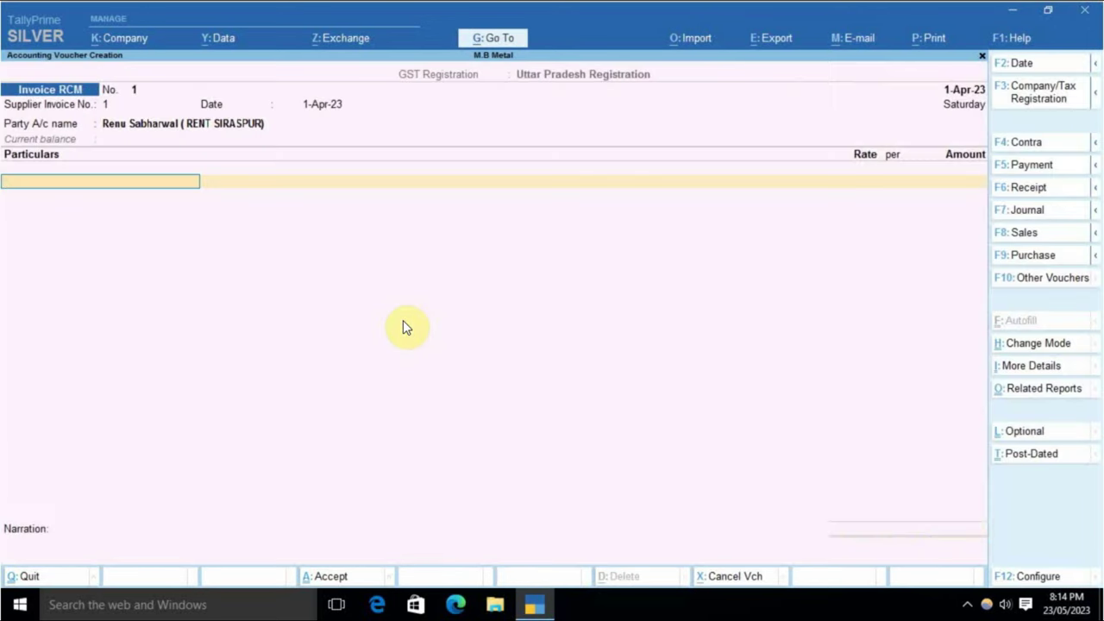
- Add the Rent (Siraspur) ledger to the invoice particulars and leave its description blank
type("Ud")
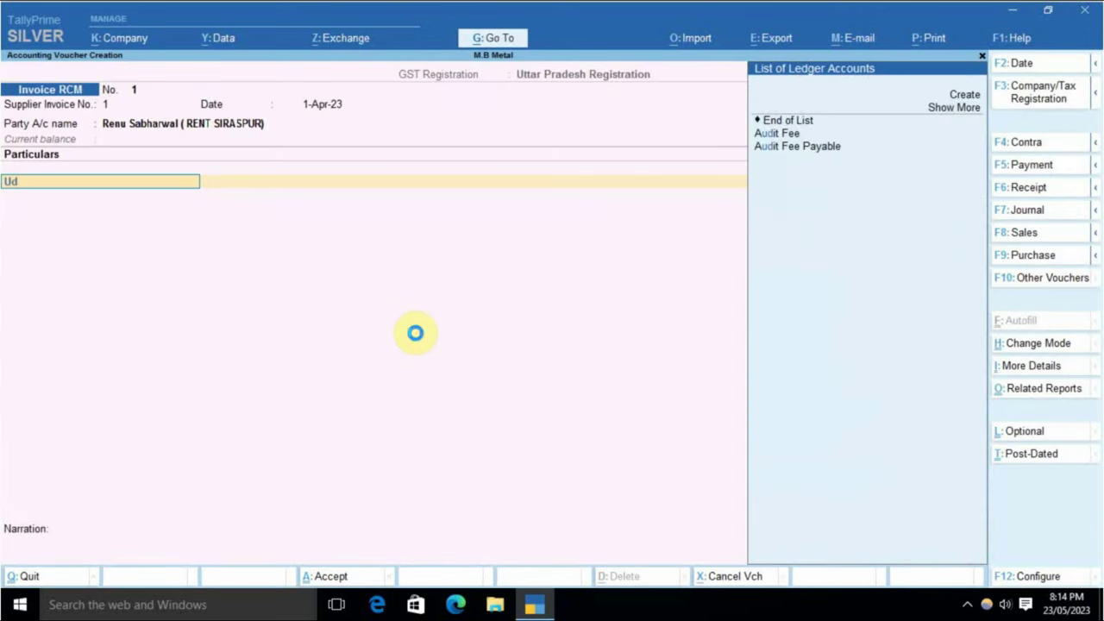
type("r")
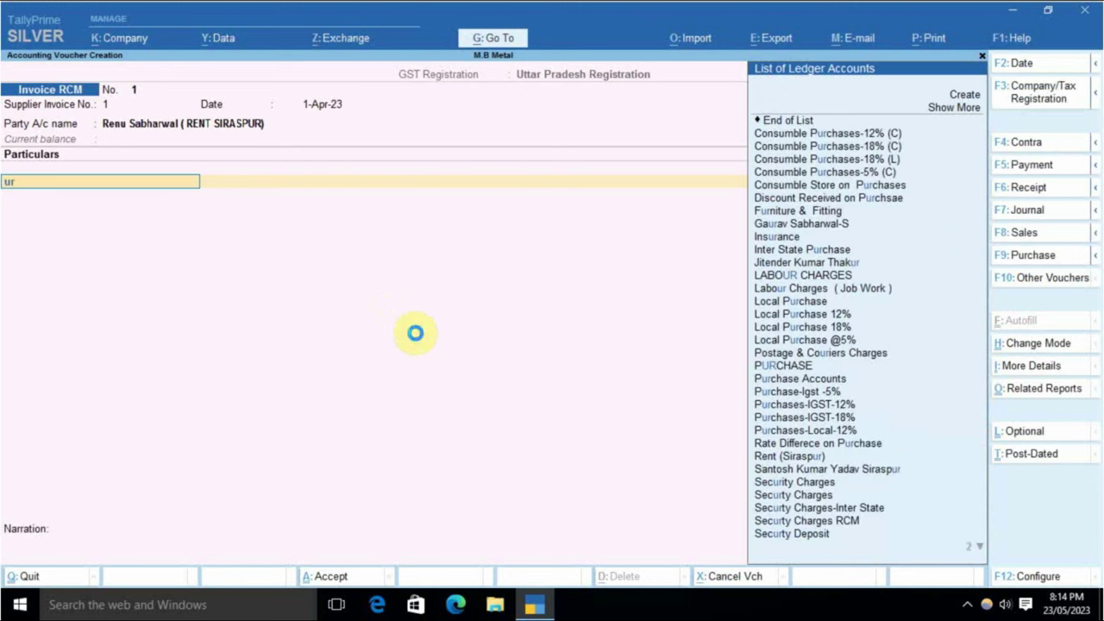
key("BackSpace")
key("BackSpace")
type("rent")
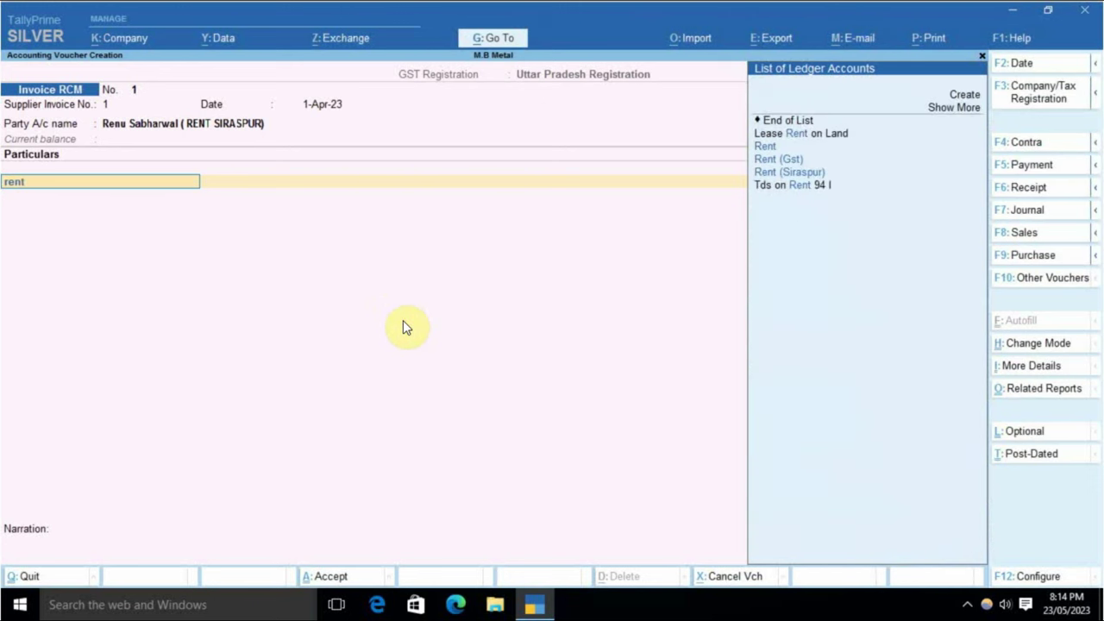
key("Down")
key("Down")
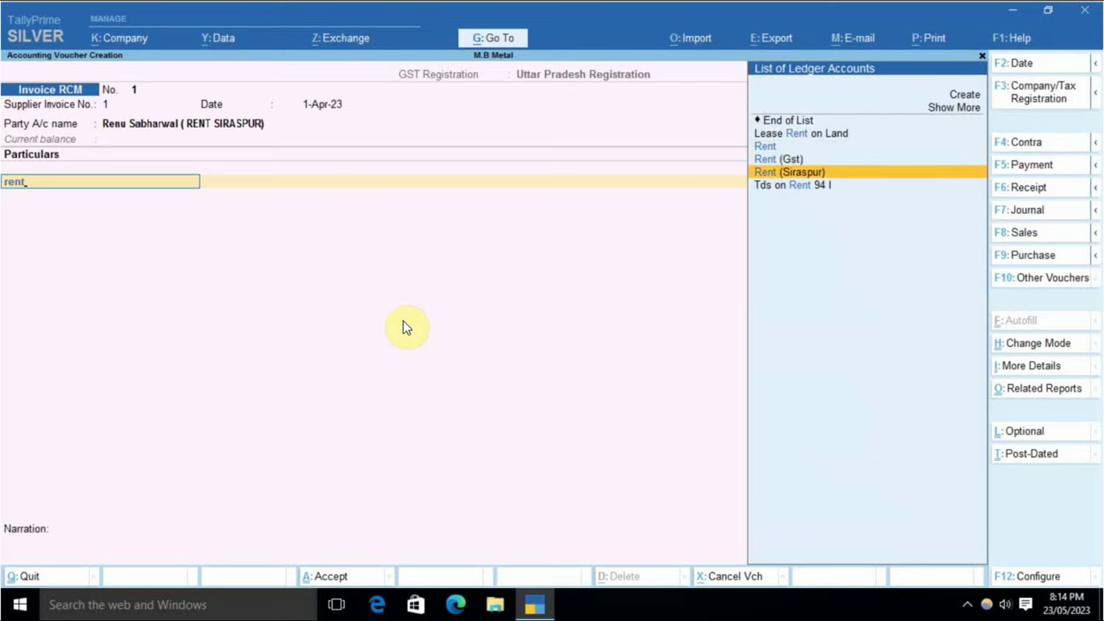
key("Return")
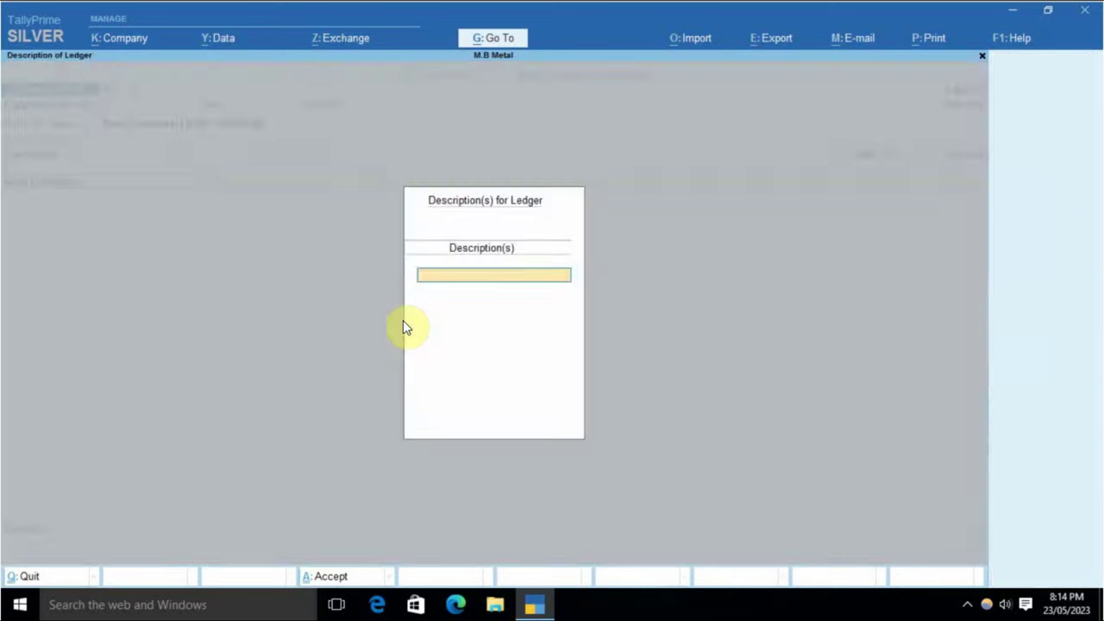
key("Return")
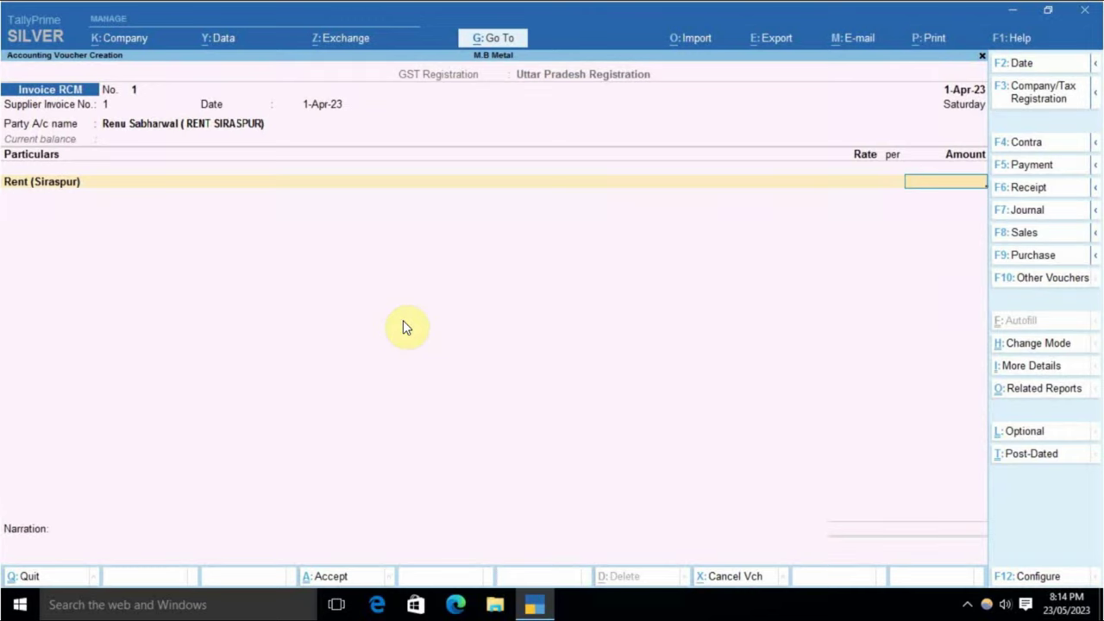
- Enter 50000 as the rent amount and save the Invoice RCM voucher
type("50000")
key("Return")
key("Return")
key("Return")
key("Return")
key("Return")
key("Return")
key("Return")
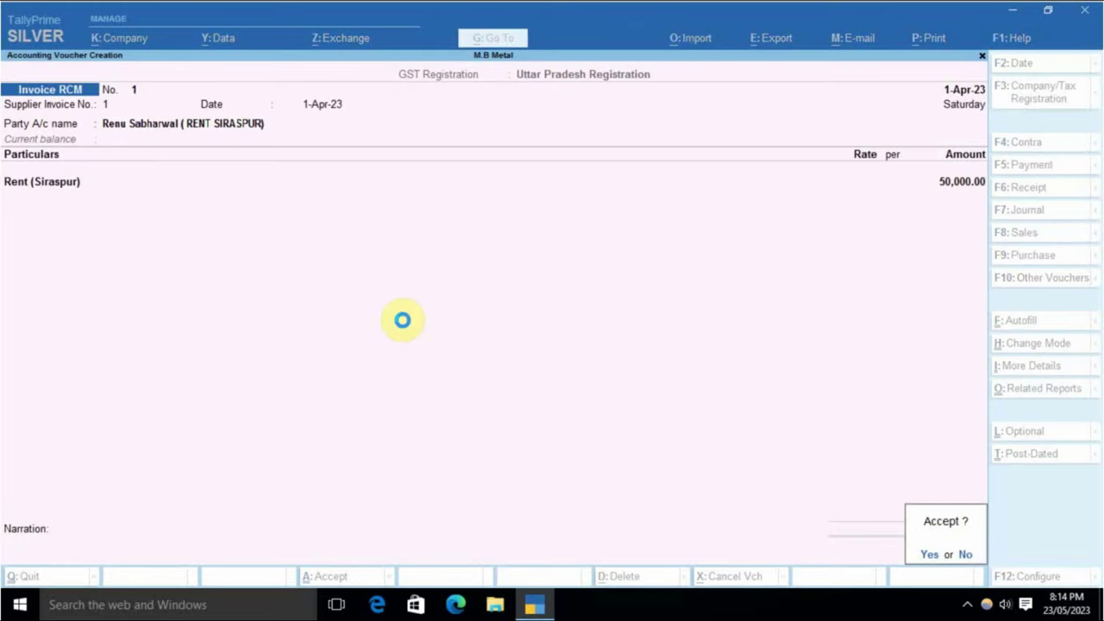
key("Return")
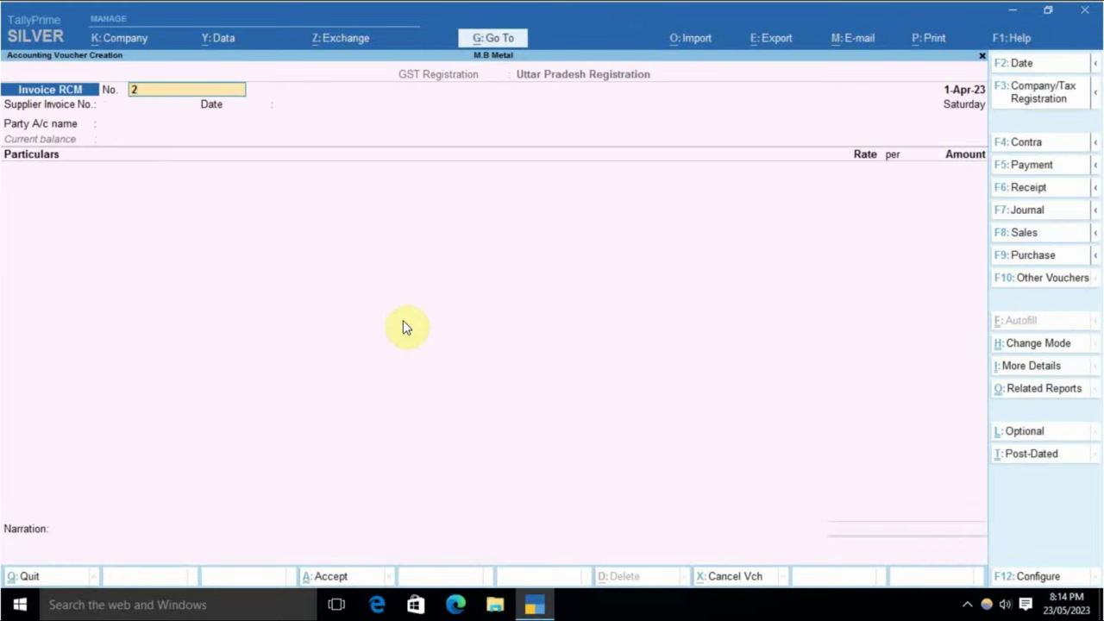
- Leave the new Invoice RCM entry and start a journal voucher
key("Escape")
key("Return")
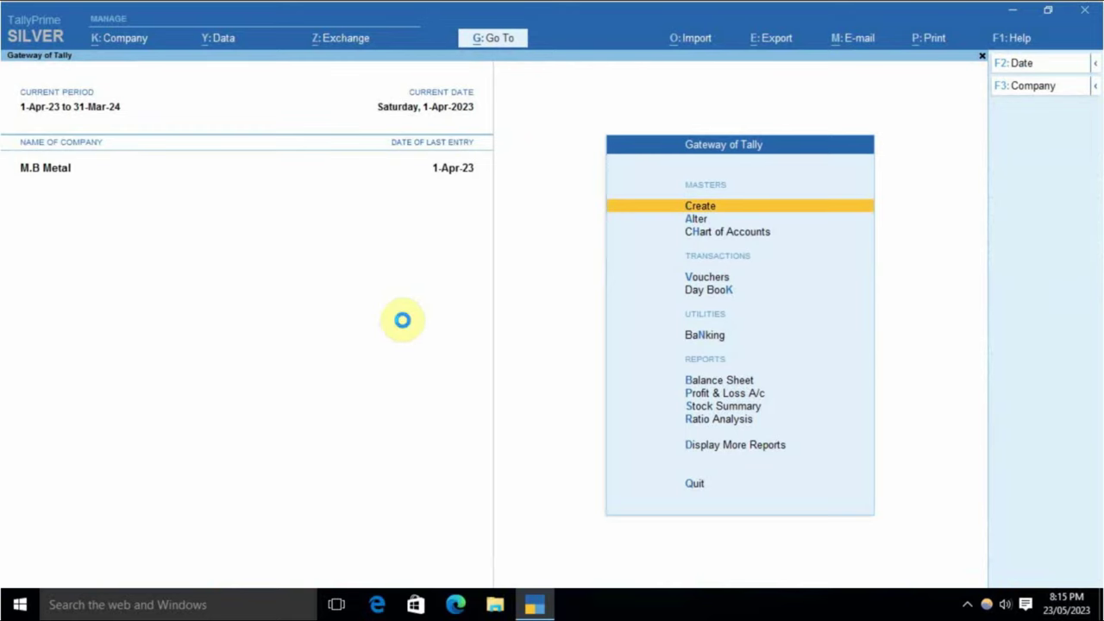
key("v")
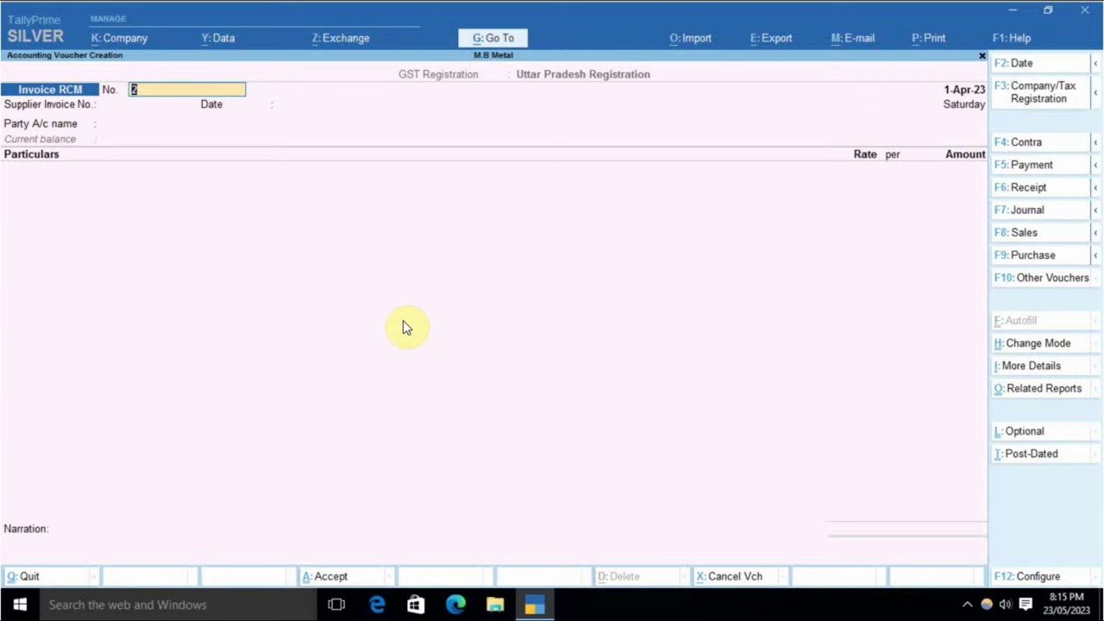
key("F7")
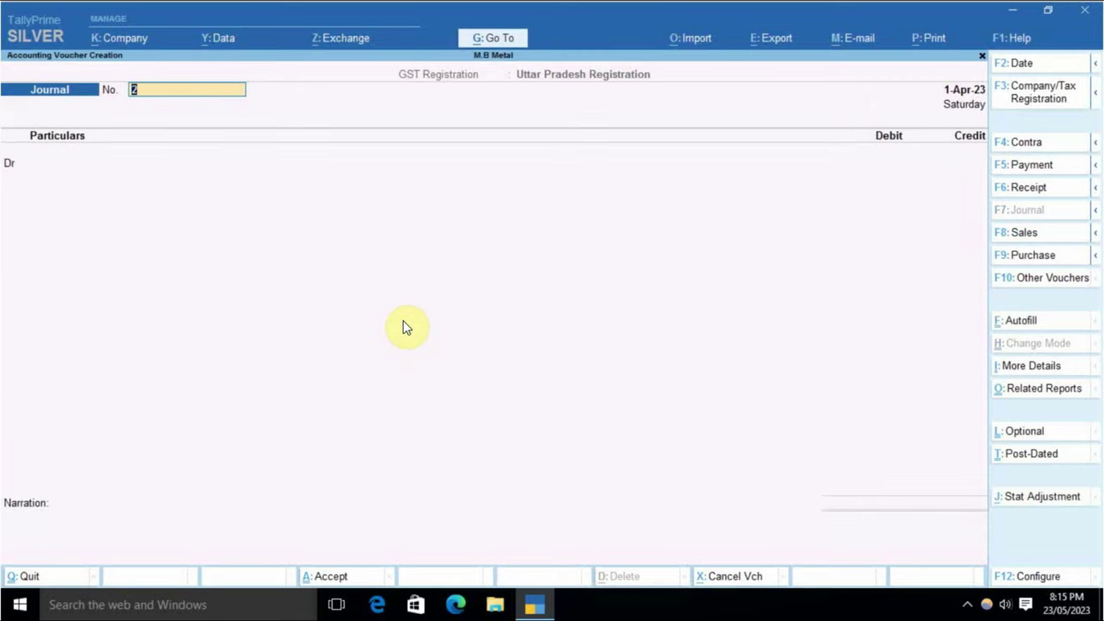
- Set the journal's stat adjustment to GST, Increase in Tax Liability, with Purchase from Unregistered Dealer as the additional nature
key("alt+j")
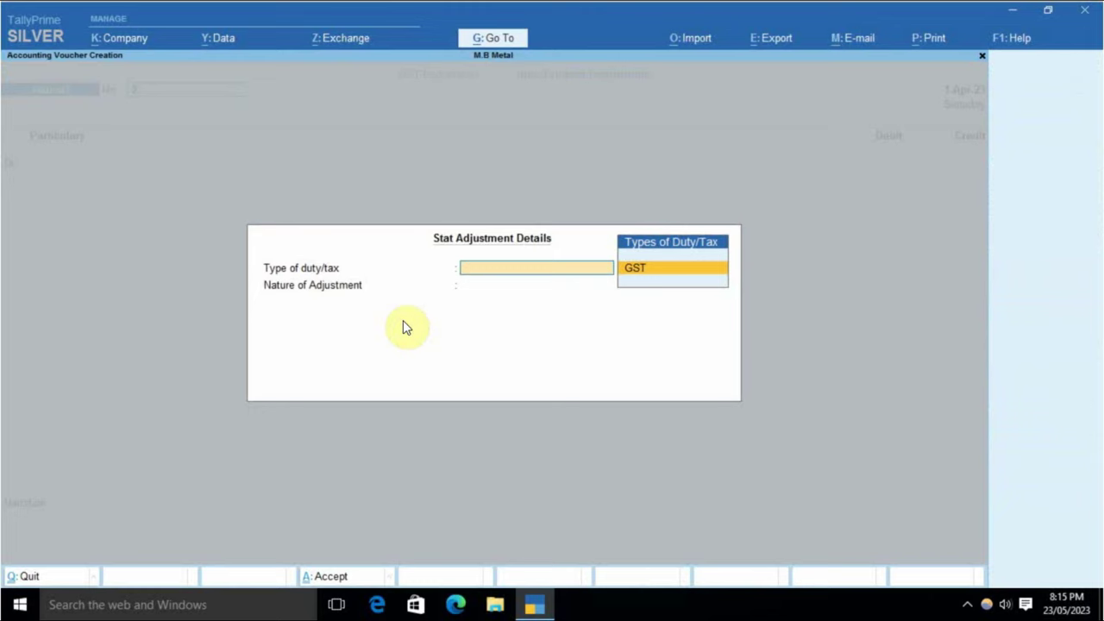
key("Return")
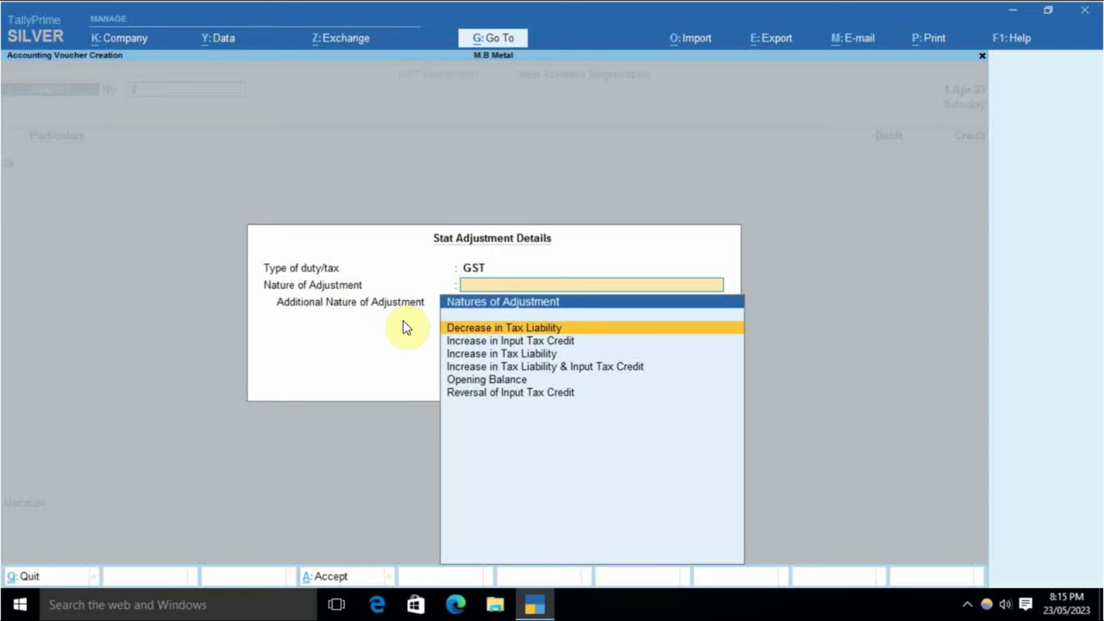
key("Down")
key("Down")
key("Return")
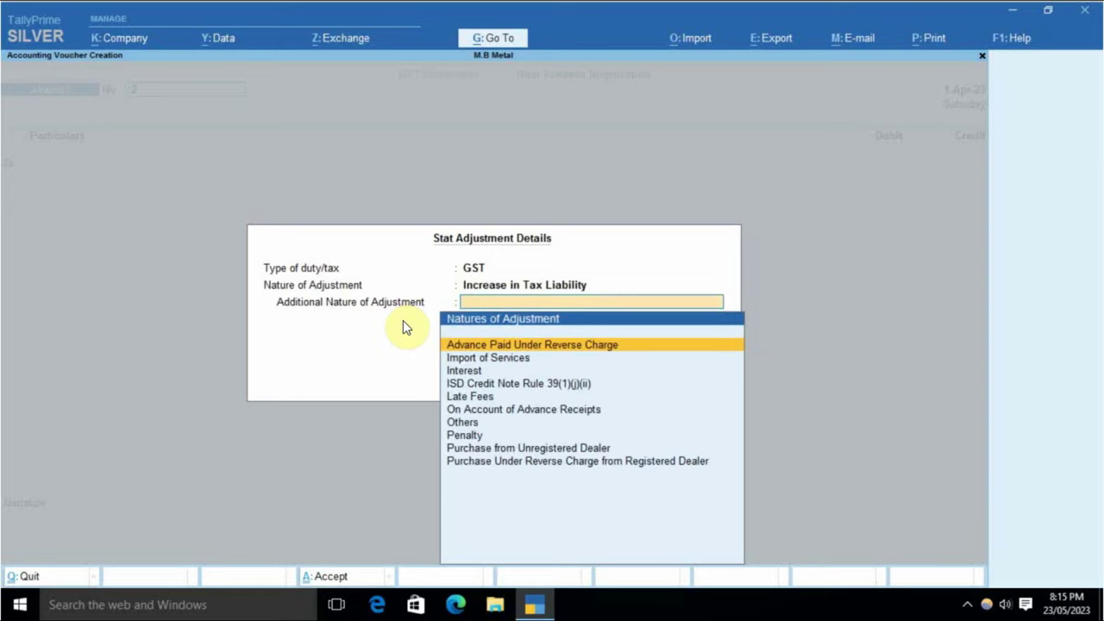
key("Down")
key("Down")
key("Down")
key("Down")
key("Down")
key("Down")
key("Down")
key("Down")
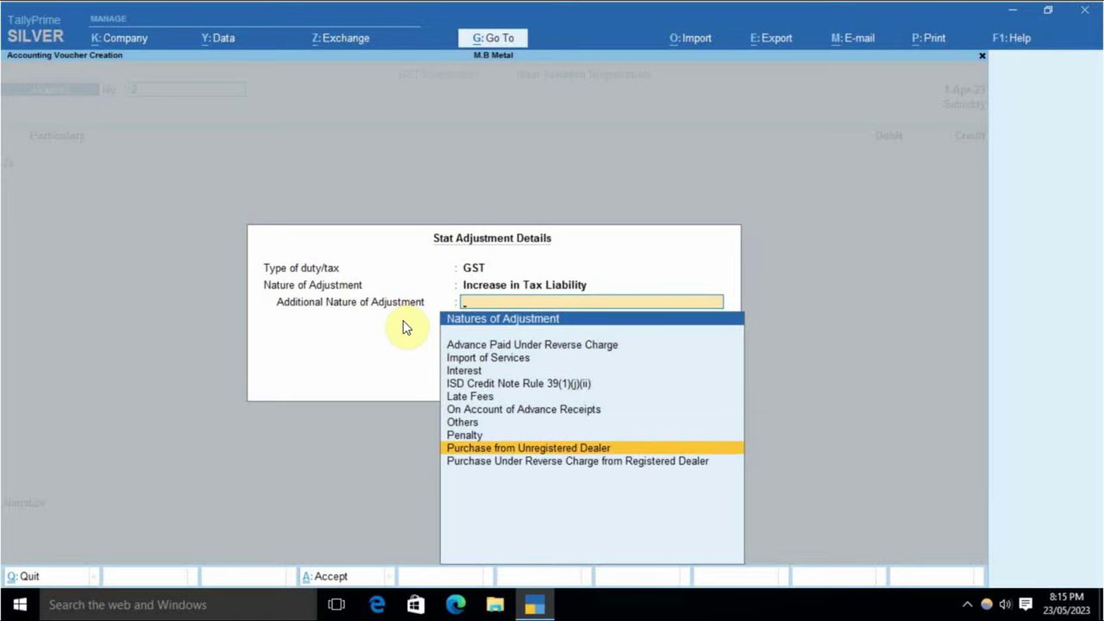
key("Return")
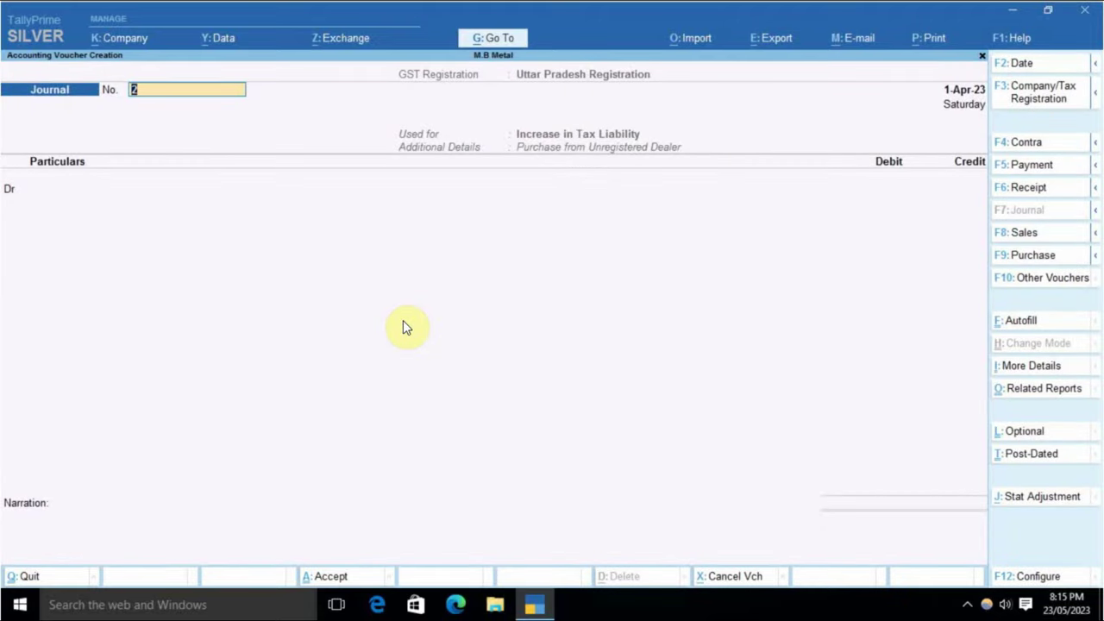
- Select Gst Payable on RCM as the debit ledger of the journal voucher
key("Return")
type("Rcm")
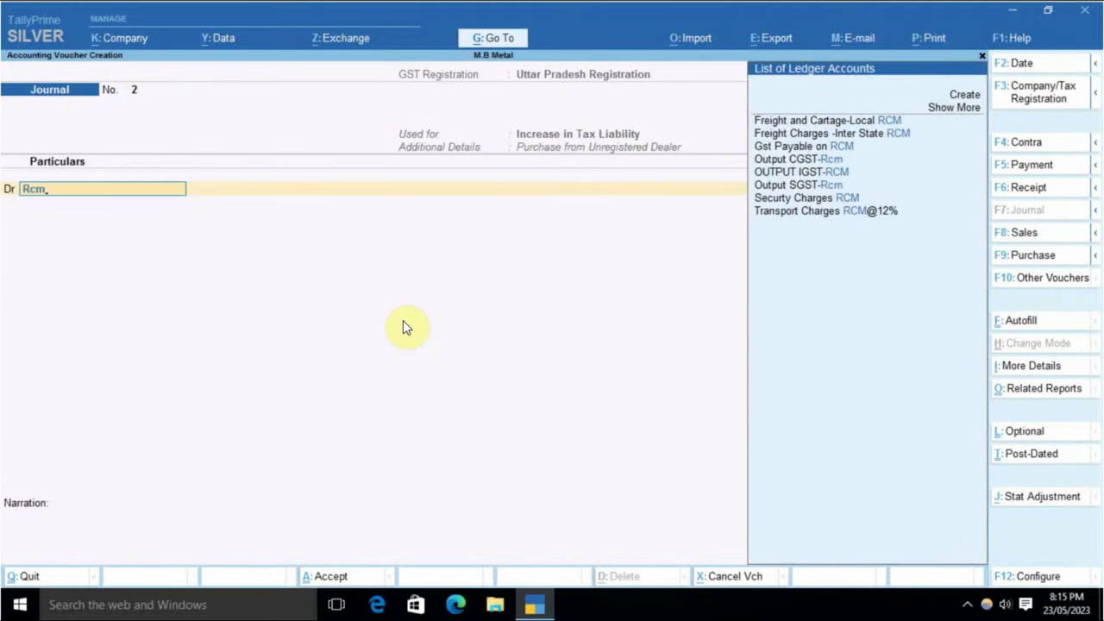
key("Down")
key("Down")
key("Return")
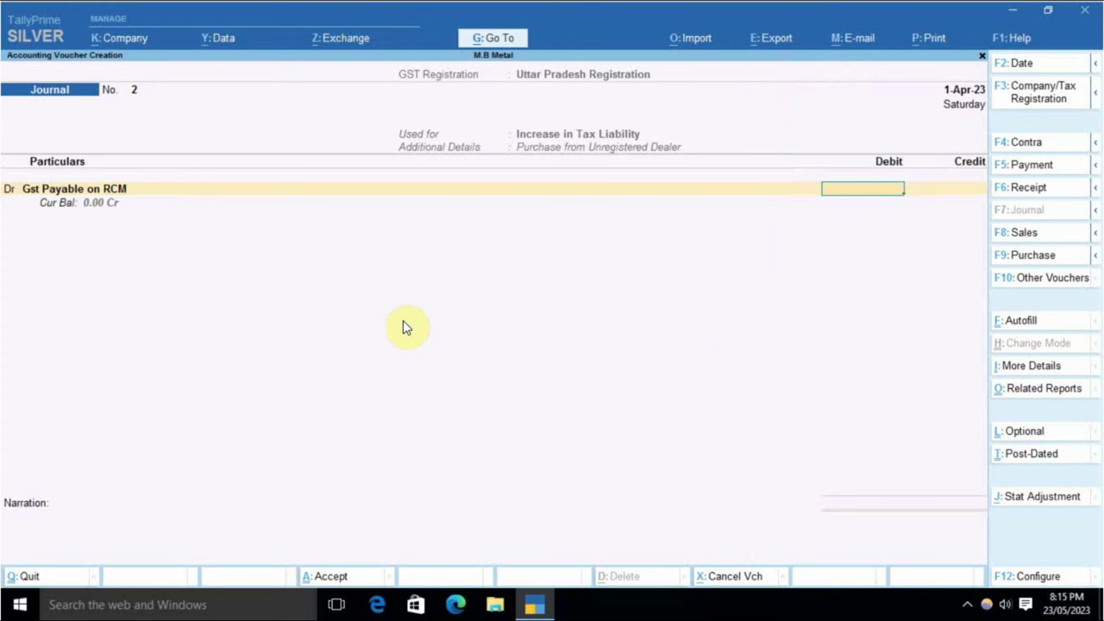
- Open the Gst Payable on RCM ledger master to check its group and duty type, and return to the voucher
key("BackSpace")
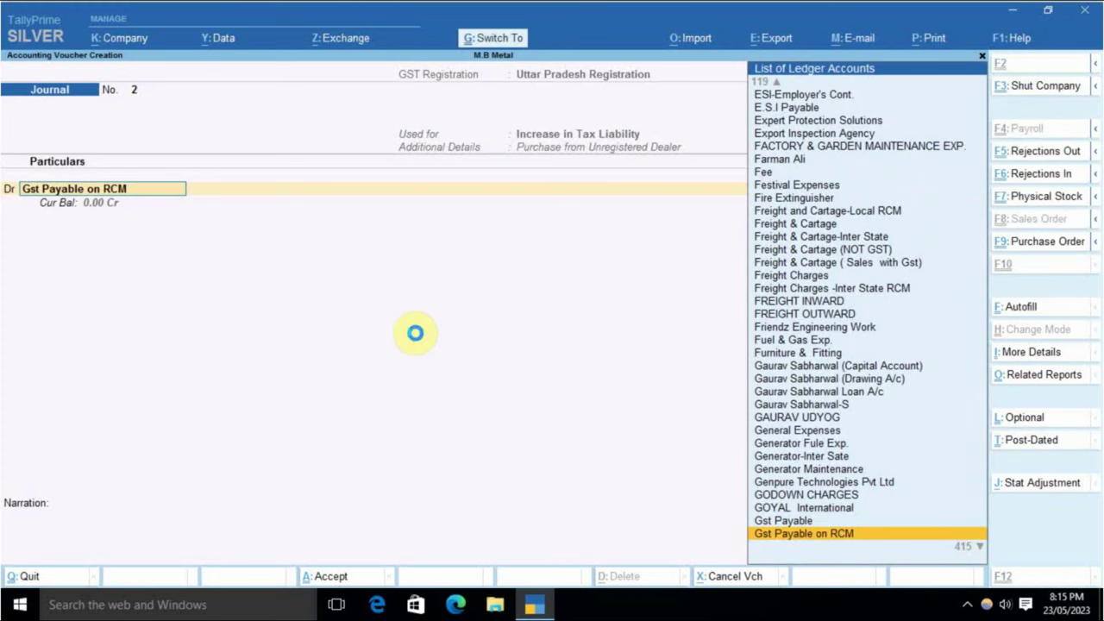
key("ctrl+Return")
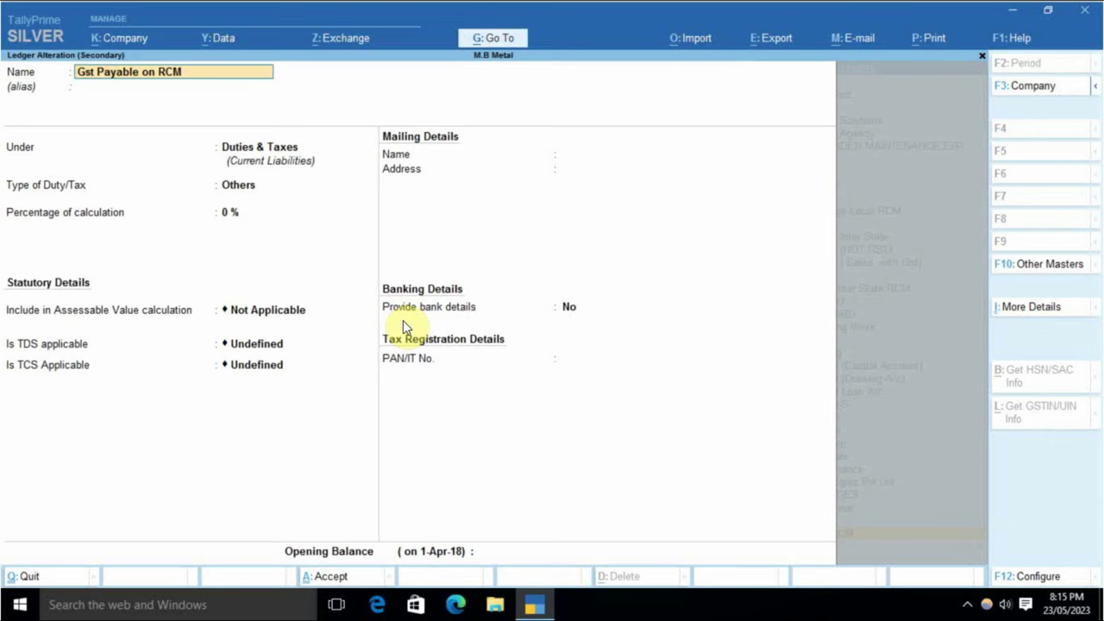
key("ctrl+a")
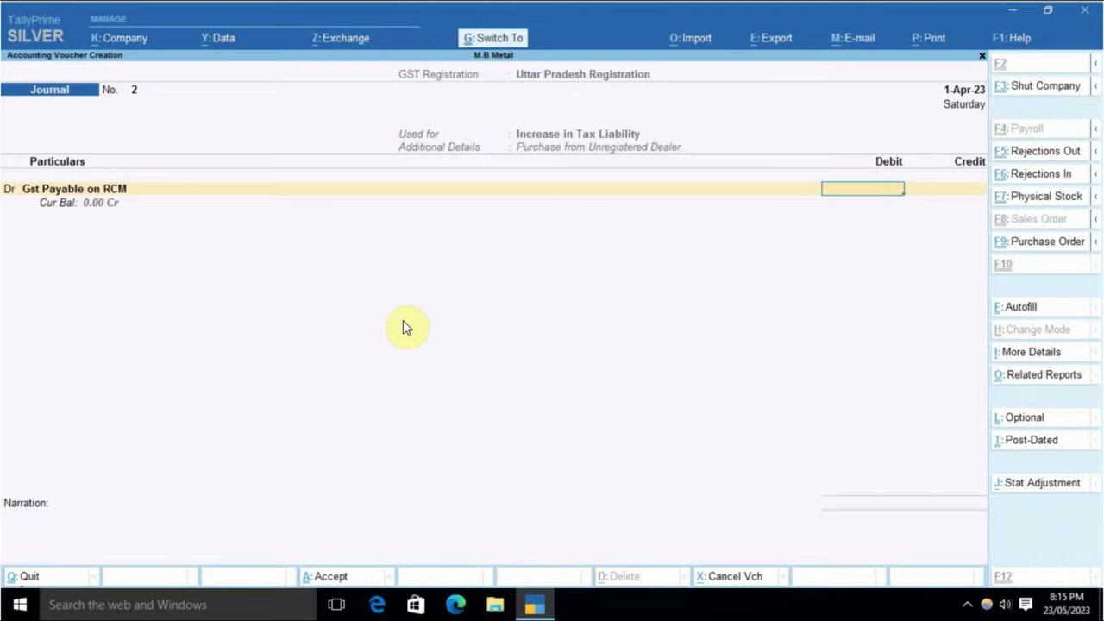
- Calculate 50000*18% in the built-in calculator and enter 9000 as the debit amount for Gst Payable on RCM
key("ctrl+n")
type("50000")
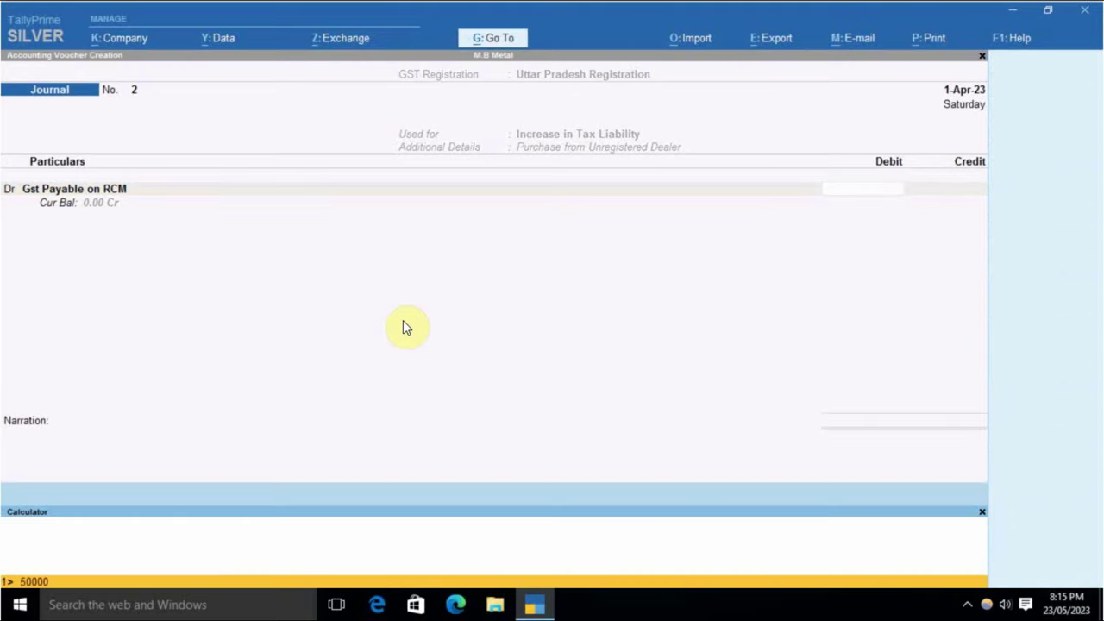
type("*18%")
key("Return")
key("ctrl+m")
type("9000")
key("Return")
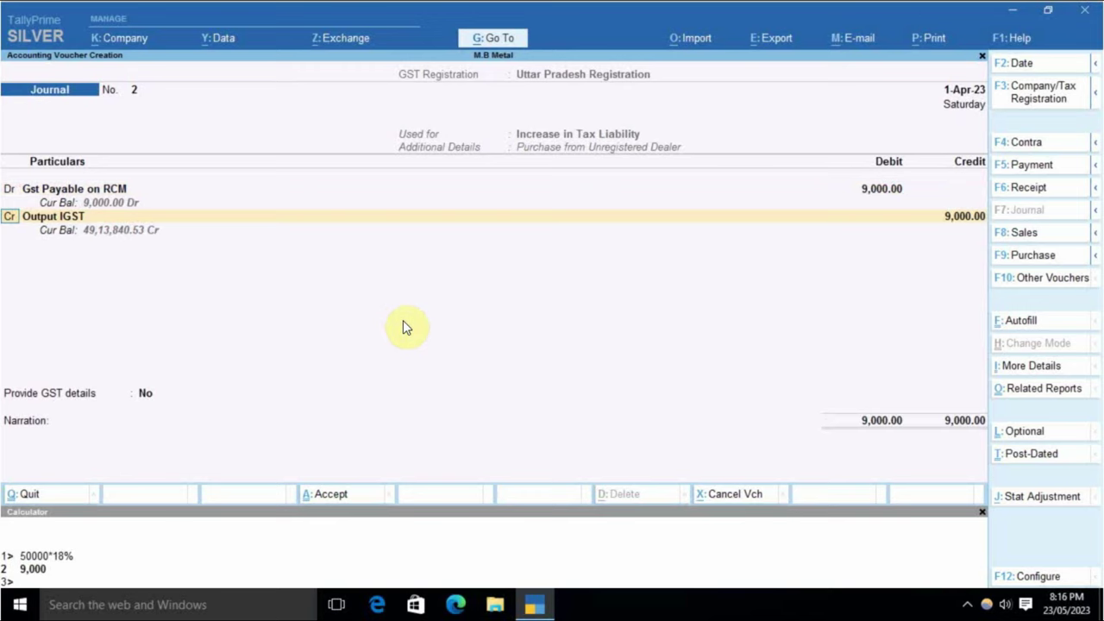
- Credit the Output IGST ledger with 9,000, giving a GST rate of 18% and a taxable value of 50000
key("Return")
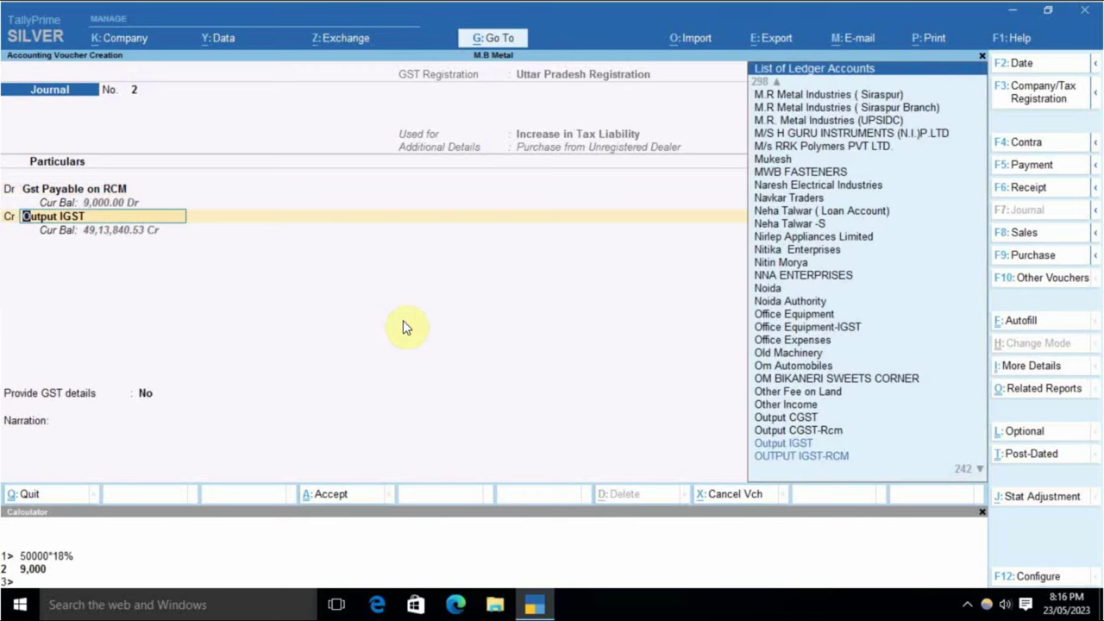
key("Return")
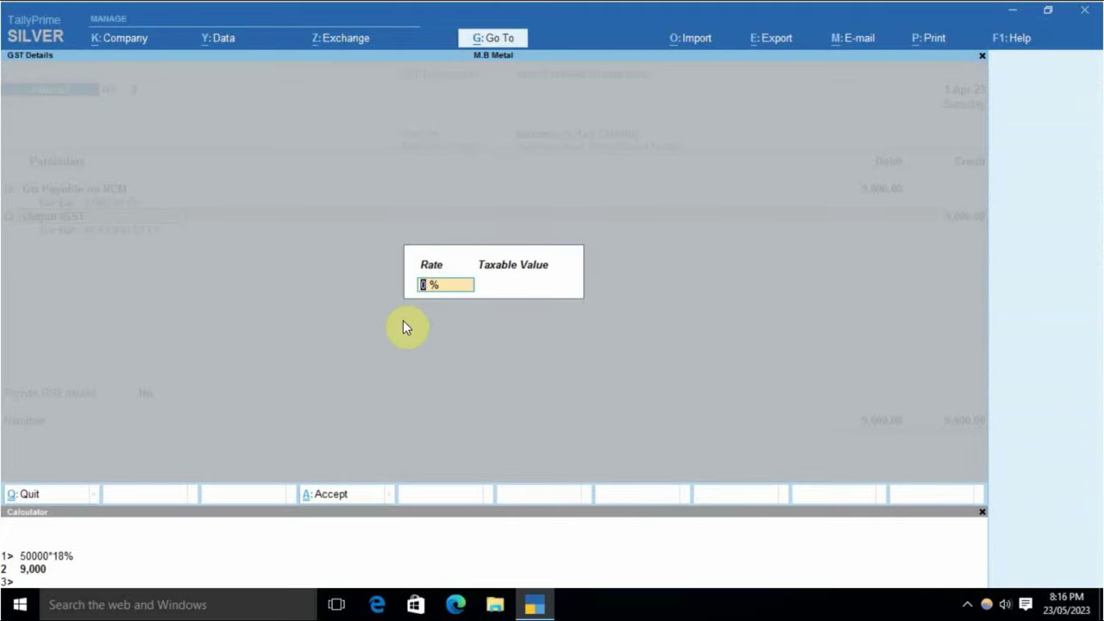
type("18")
key("Return")
type("50000")
key("Return")
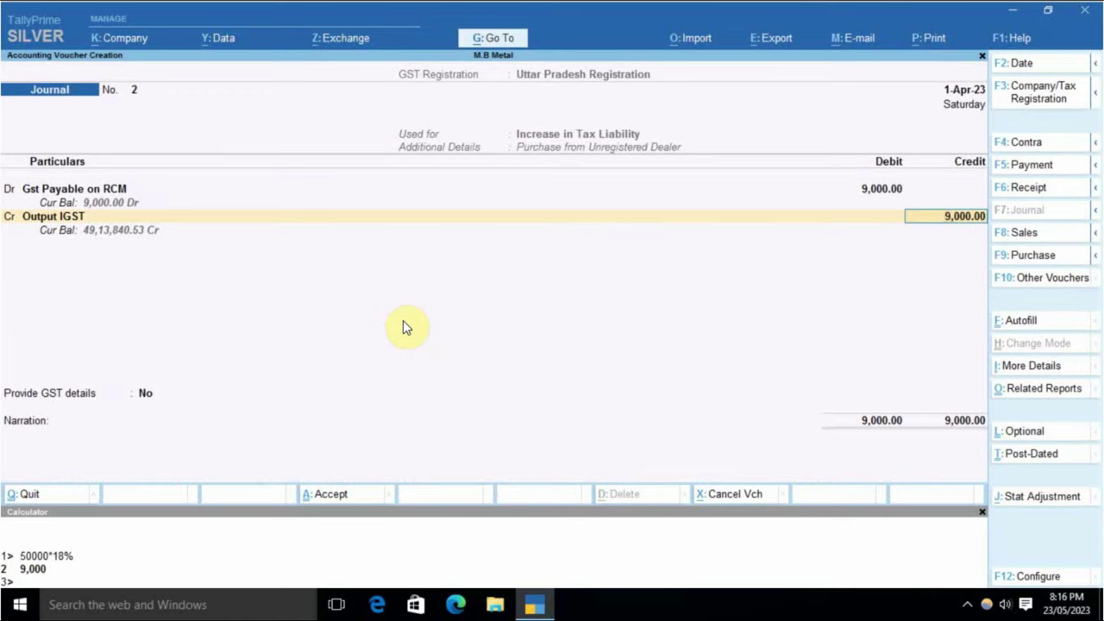
- Confirm the credit amount and set Provide GST details to Yes for the journal voucher
key("Return")
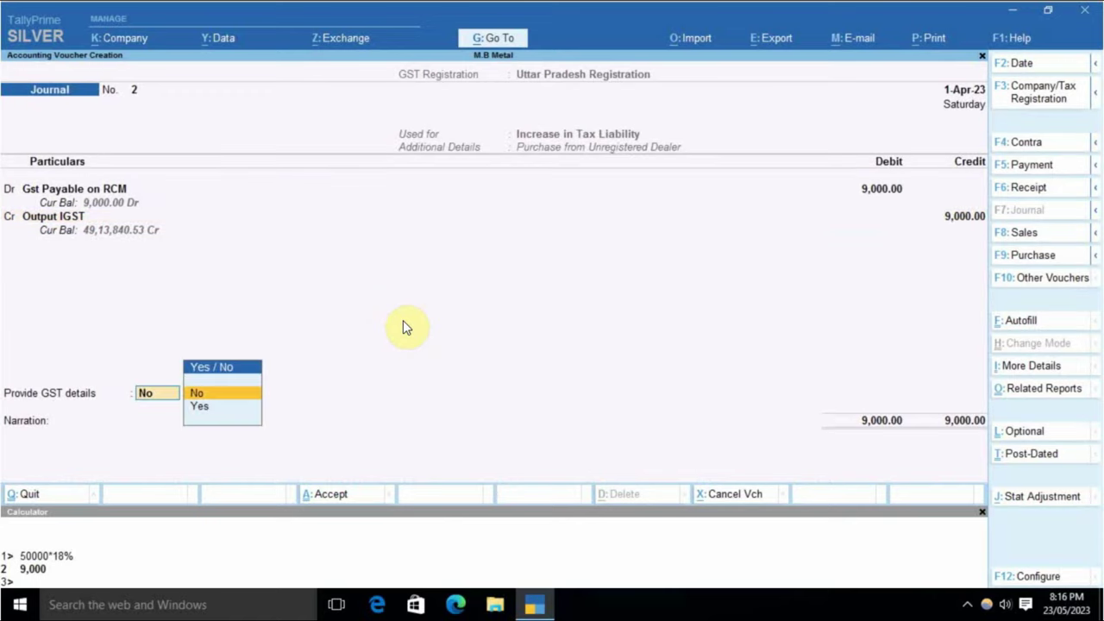
key("Down")
key("Return")
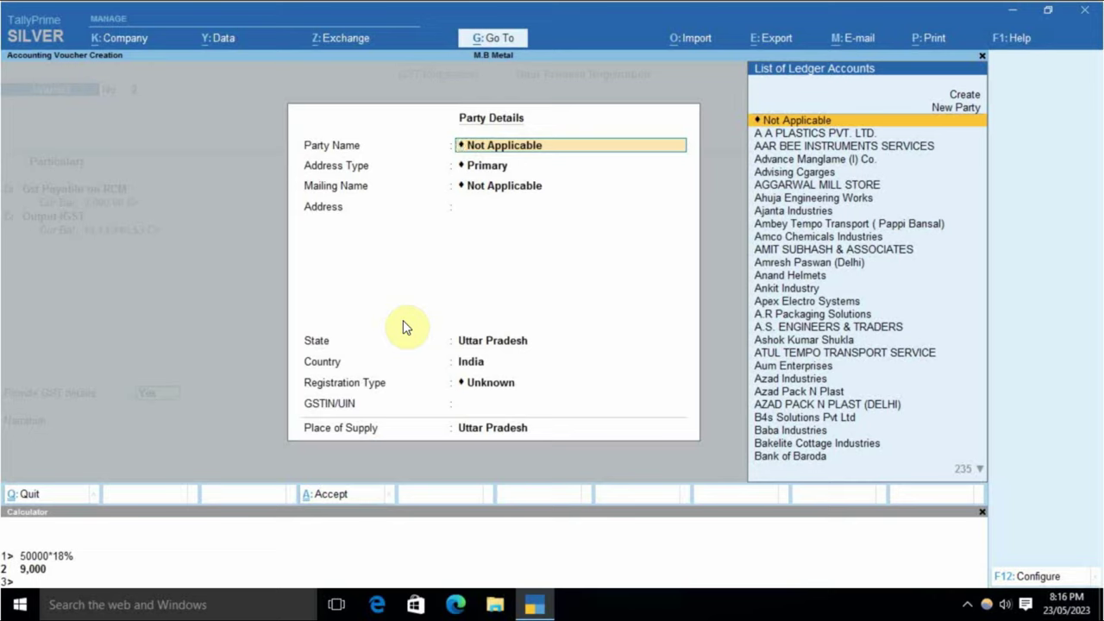
- Select the rent landlord's ledger as the party in the voucher's party details, keeping the Primary address type
type("Renu")
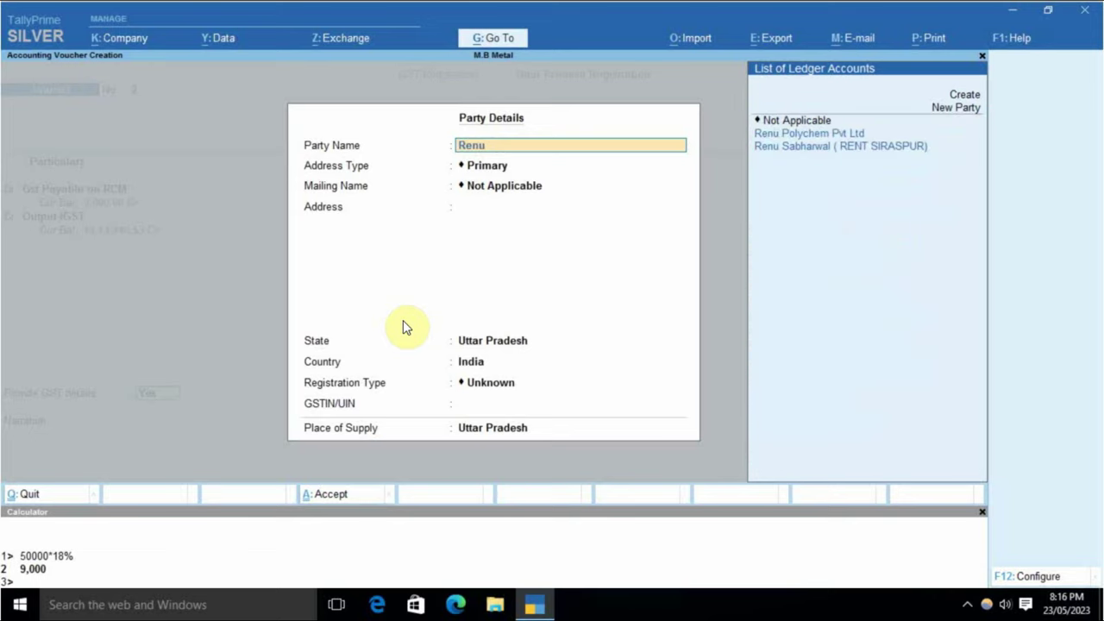
key("Down")
key("Return")
key("Return")
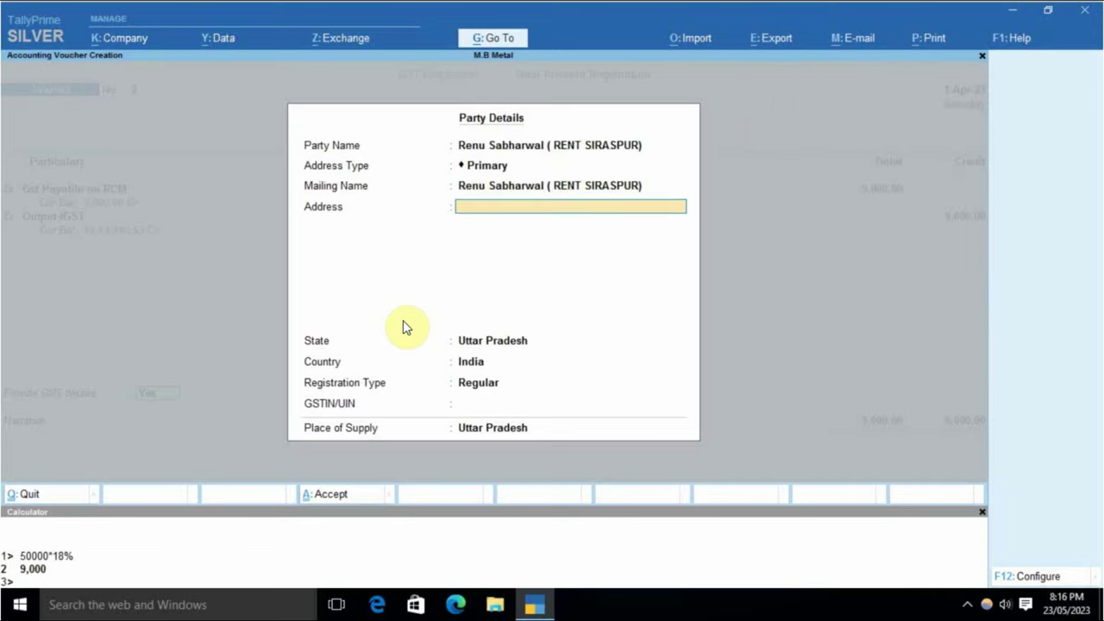
- Set the party's registration type to Unregistered/Consumer, keep Uttar Pradesh as place of supply, and save the journal voucher
key("Return")
key("Return")
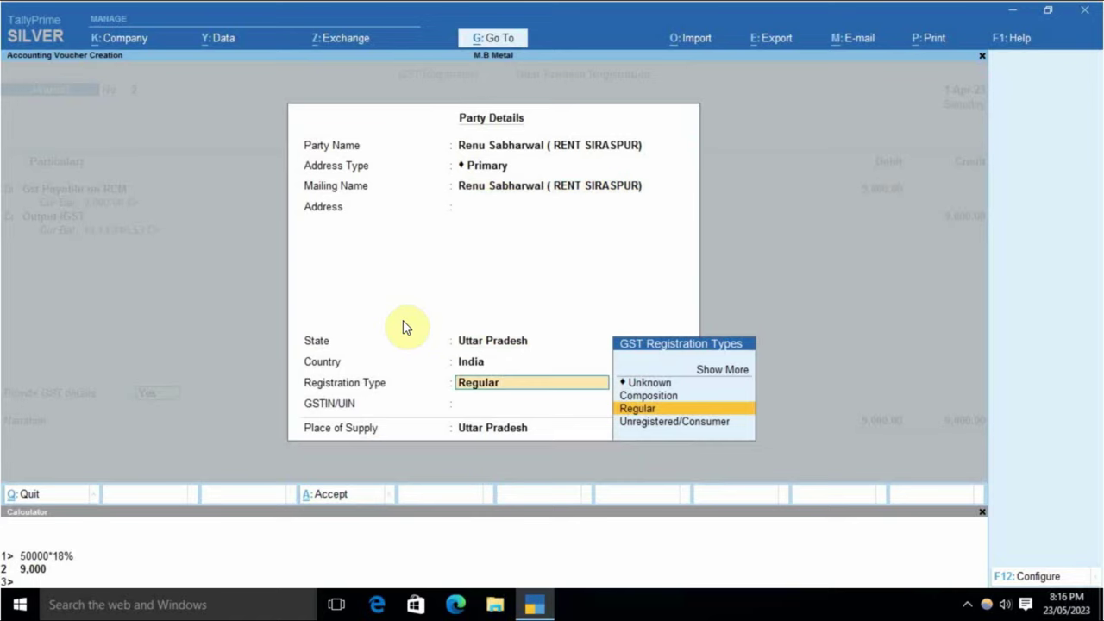
key("Down")
key("Return")
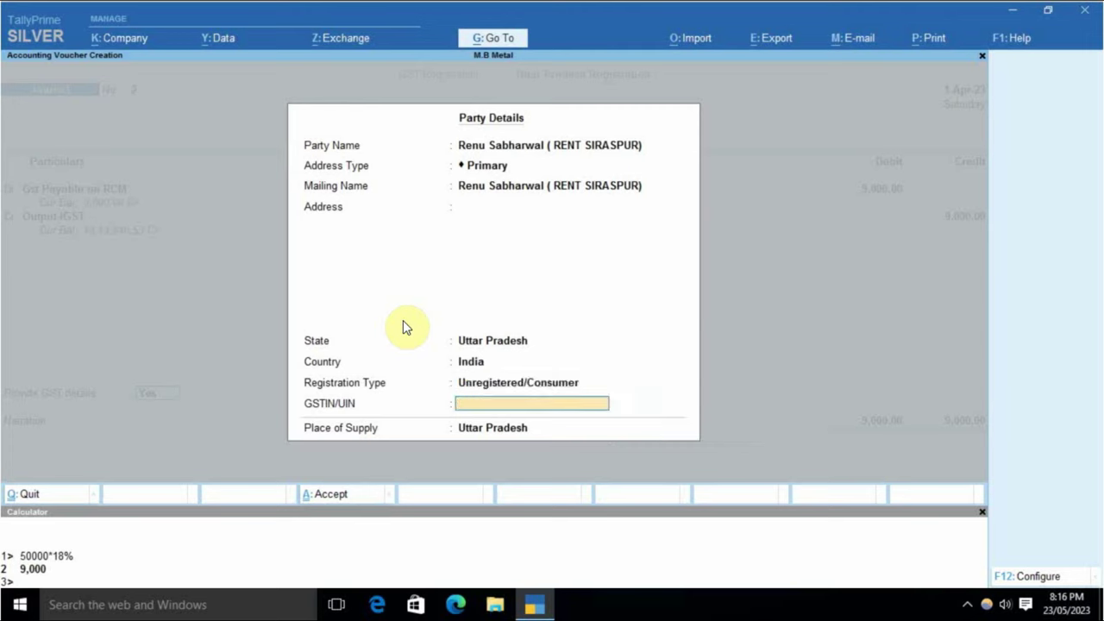
key("Return")
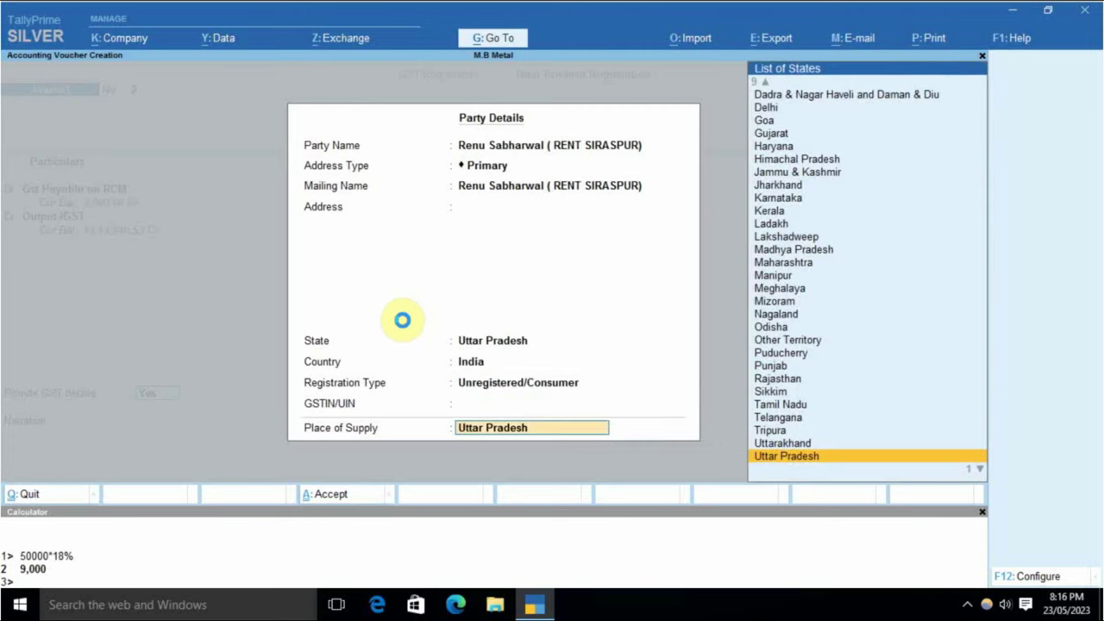
key("Return")
key("Return")
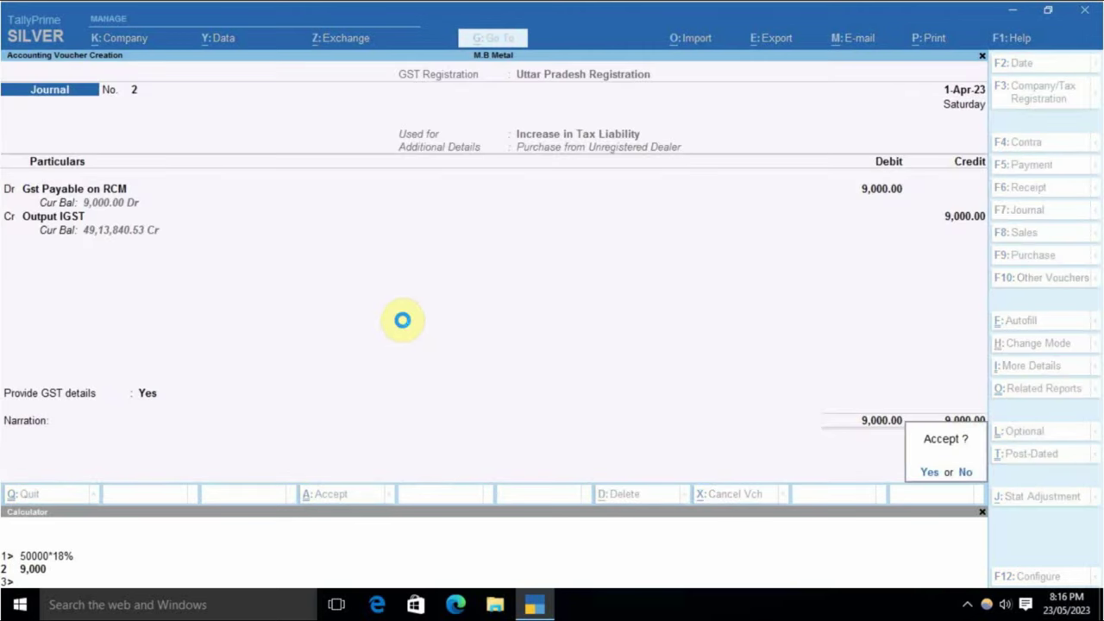
key("Escape")
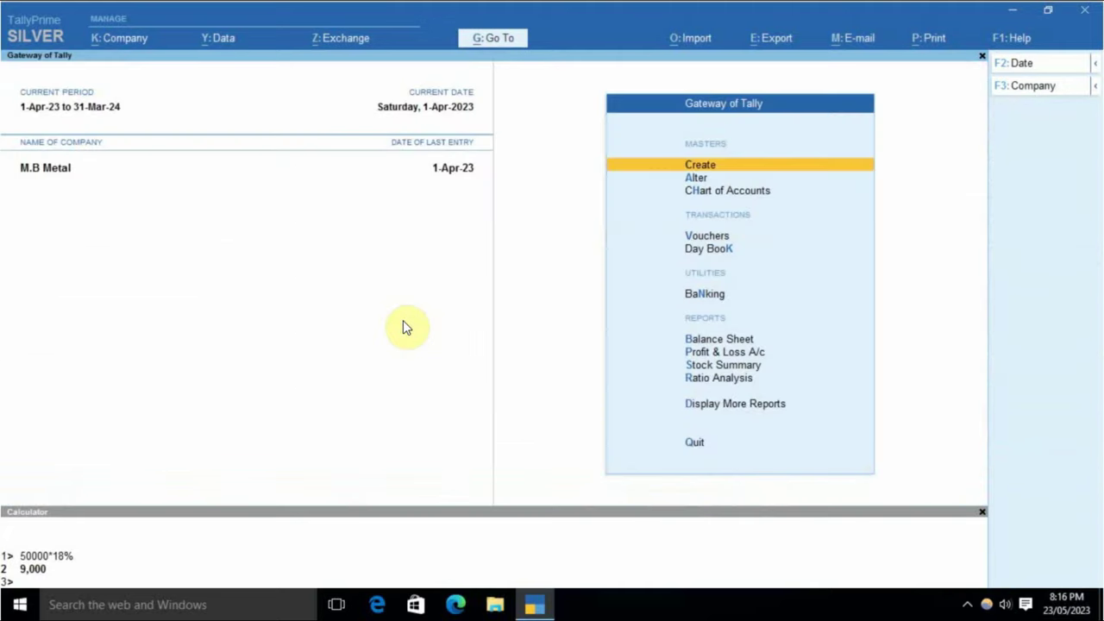
- Open the GSTR-3B report from the statutory GST reports
key("d")
key("o")
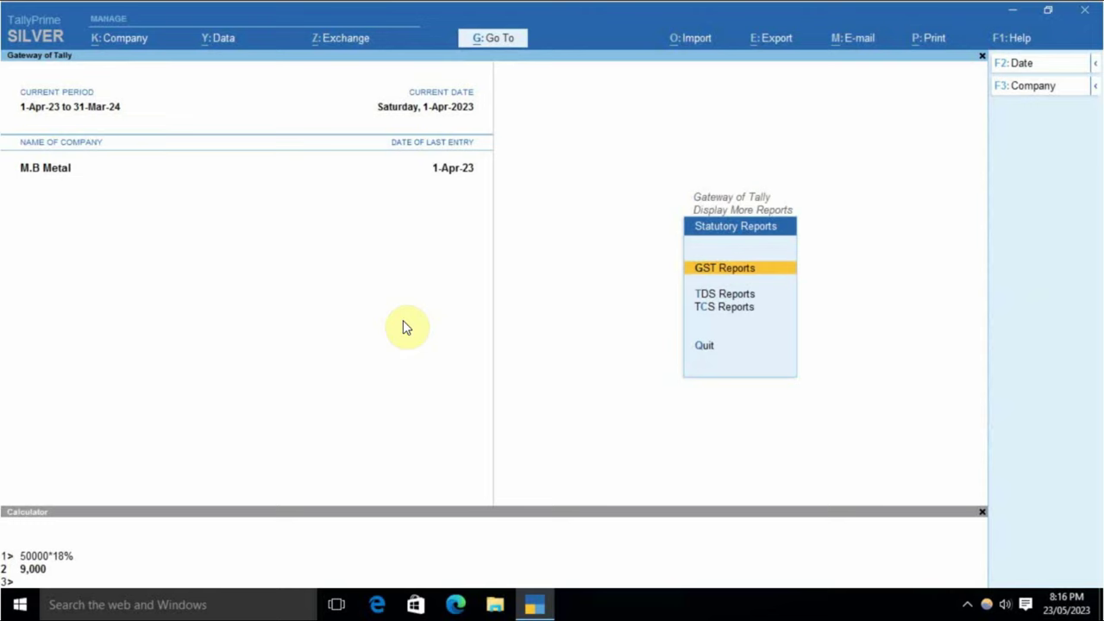
key("g")
key("Down")
key("Down")
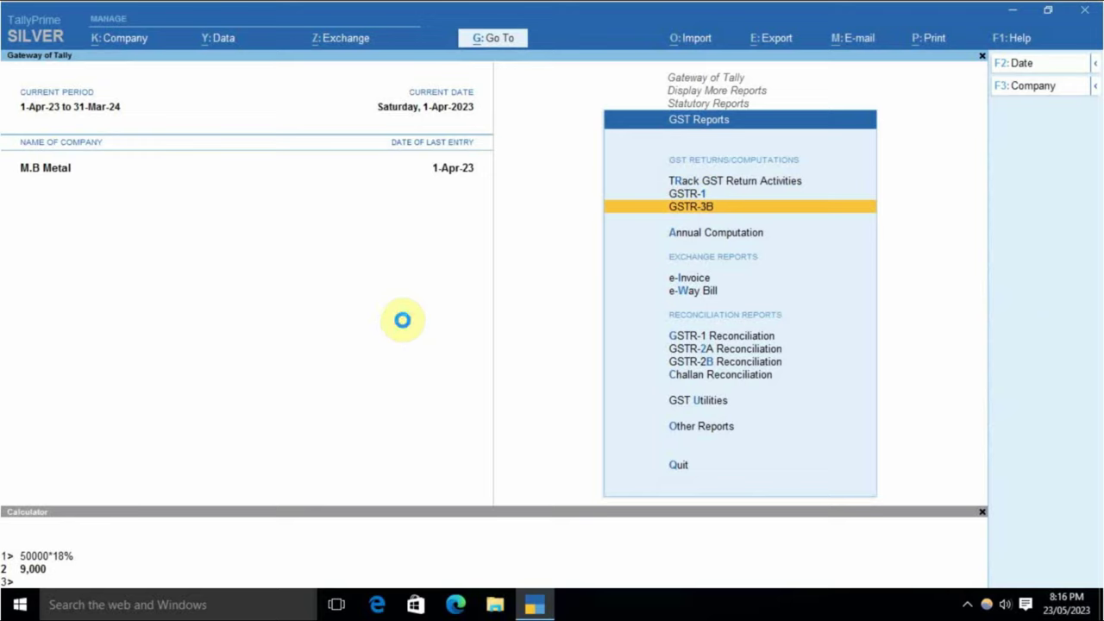
key("Return")
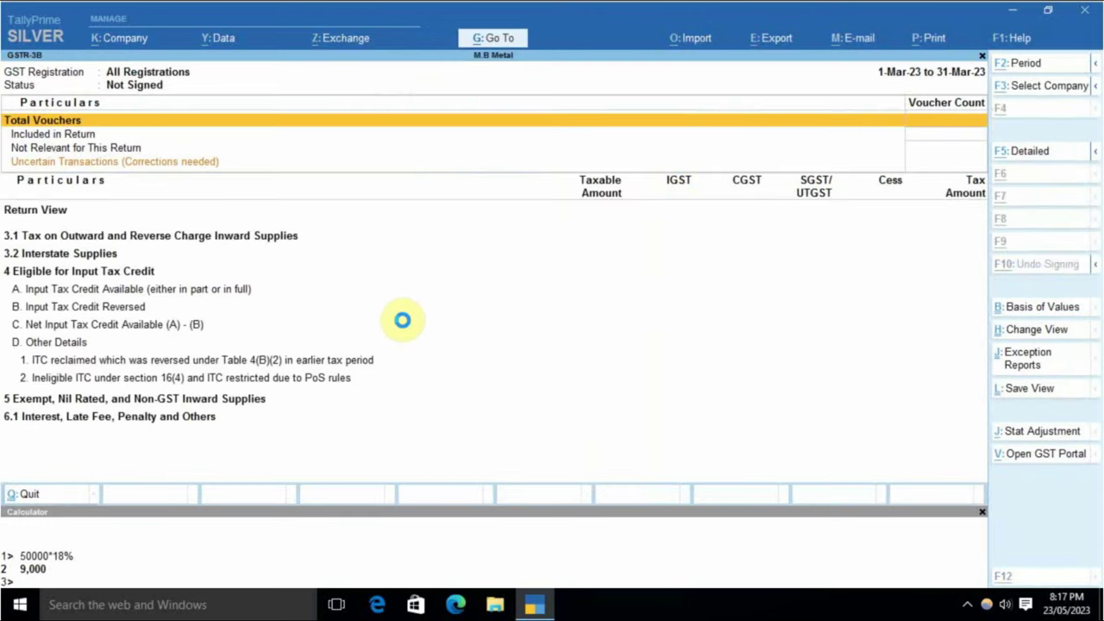
- Set the GSTR-3B report period from 1-4-2023 to 30-4-2023
key("alt+F2")
type("1-4-2023")
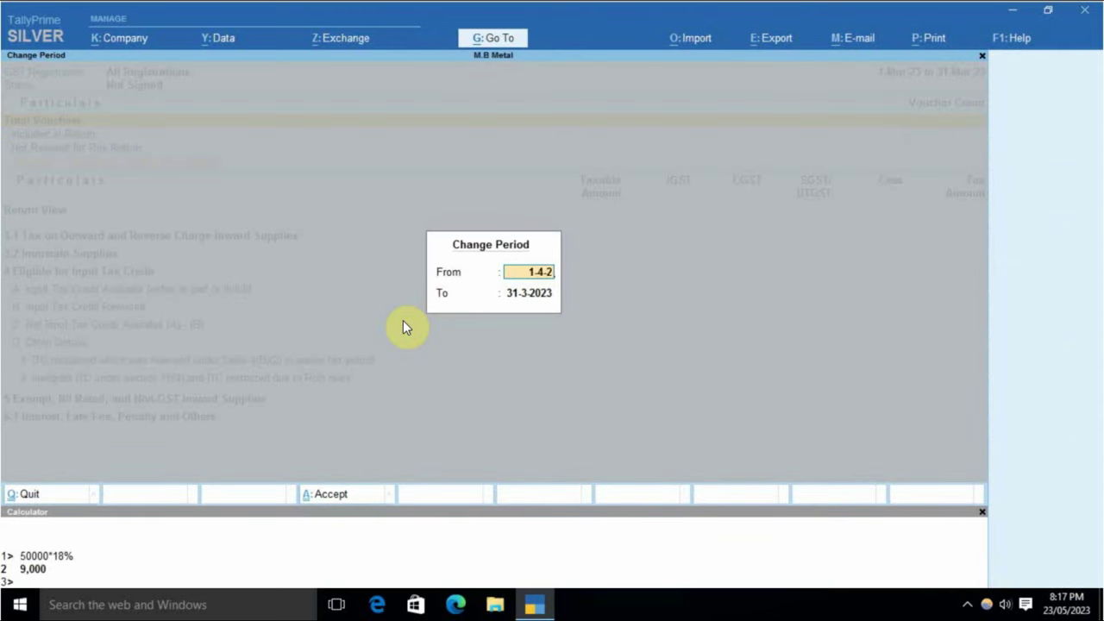
key("Return")
type("30")
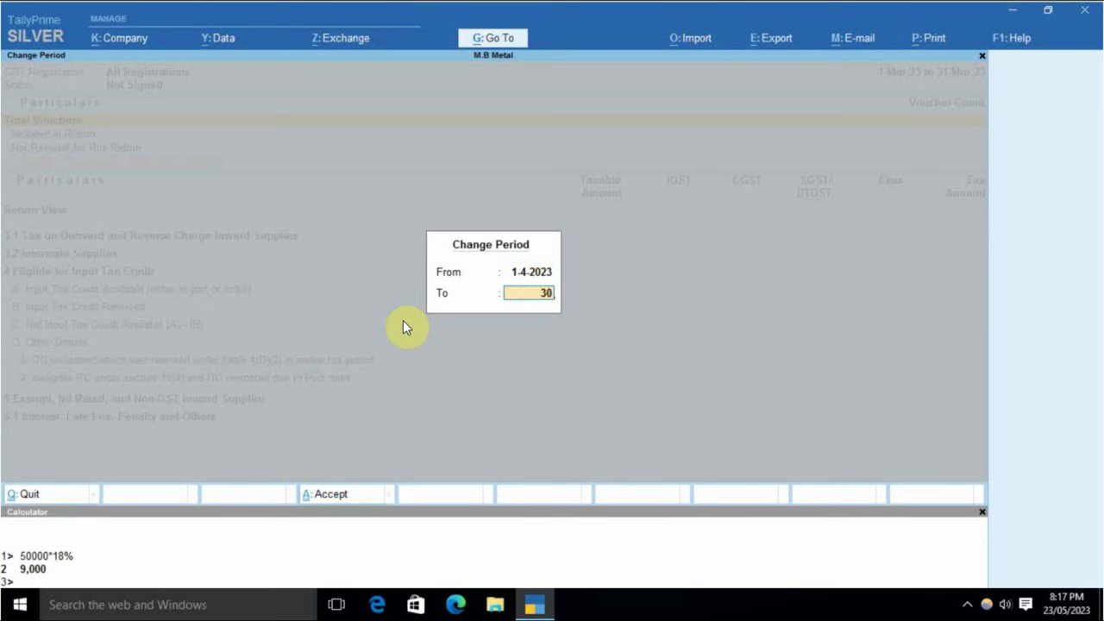
type("-4-2023")
key("Return")
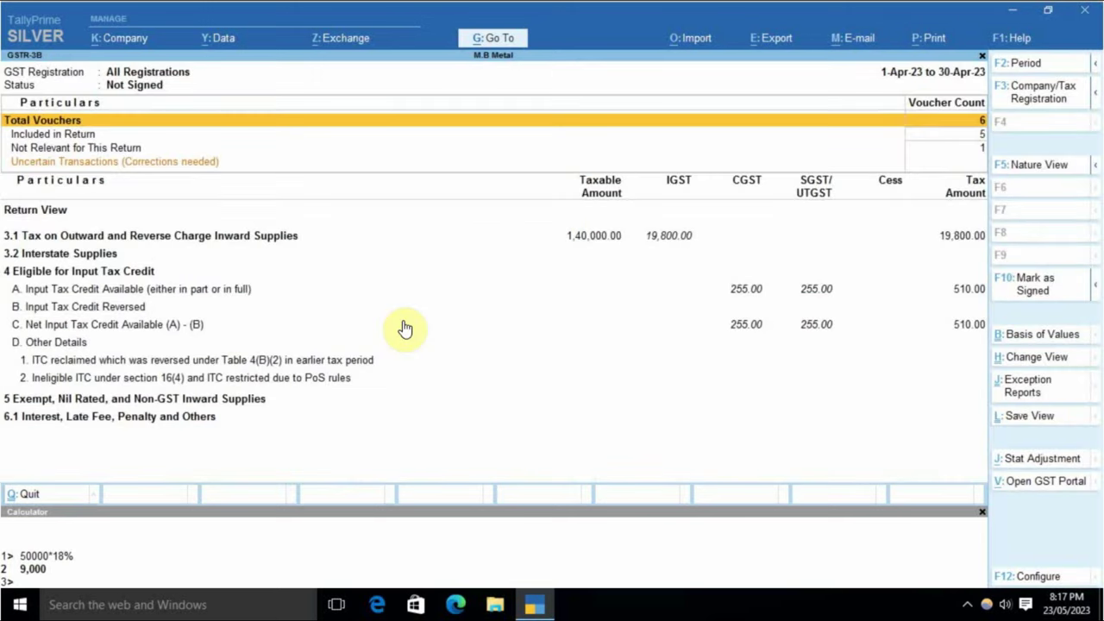
- Review the sections of the GSTR-3B return and open the details of 3.1 Tax on Outward and Reverse Charge Inward Supplies
key("Down")
key("Down")
key("Down")
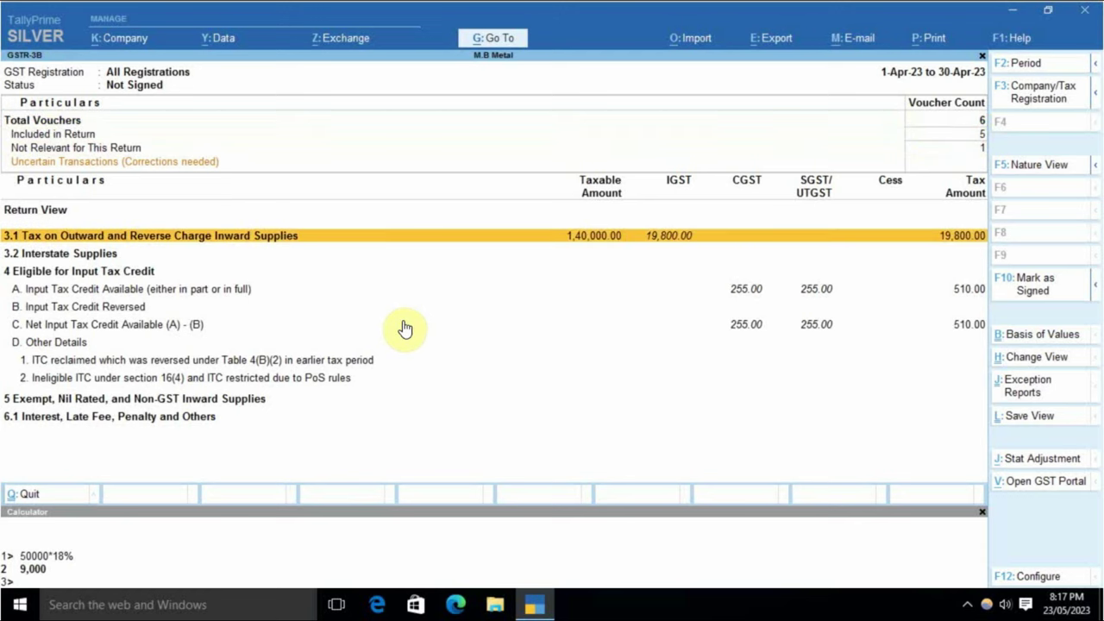
key("Down")
key("Down")
key("Down")
key("Down")
key("Down")
key("Down")
key("Down")
key("Down")
key("Down")
key("Down")
key("Up")
key("Up")
key("Up")
key("Up")
key("Up")
key("Up")
key("Up")
key("Up")
key("Up")
key("Up")
key("Return")
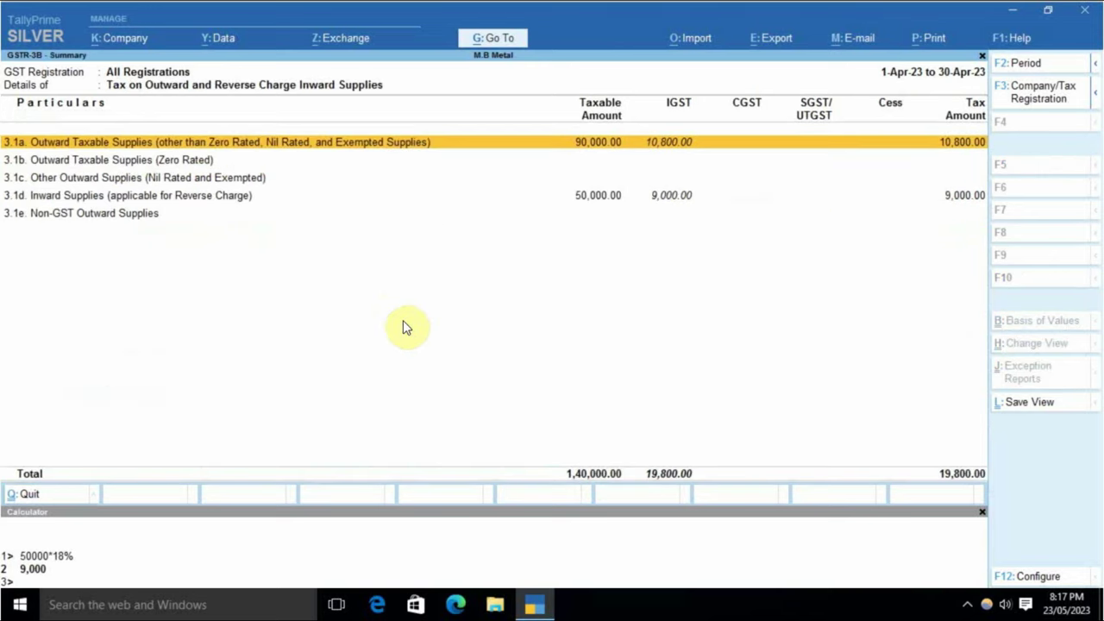
- Go through the 3.1 supply rows and open the vouchers behind 3.1d Inward Supplies (applicable for Reverse Charge)
key("Down")
key("Up")
key("Down")
key("Down")
key("Down")
key("Down")
key("Up")
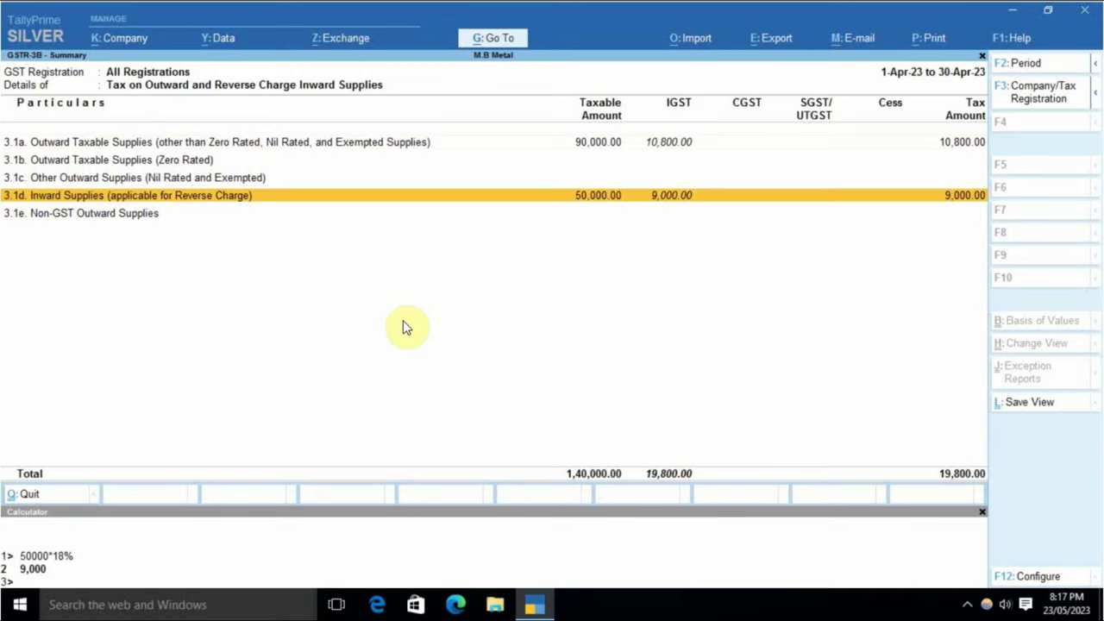
key("Return")
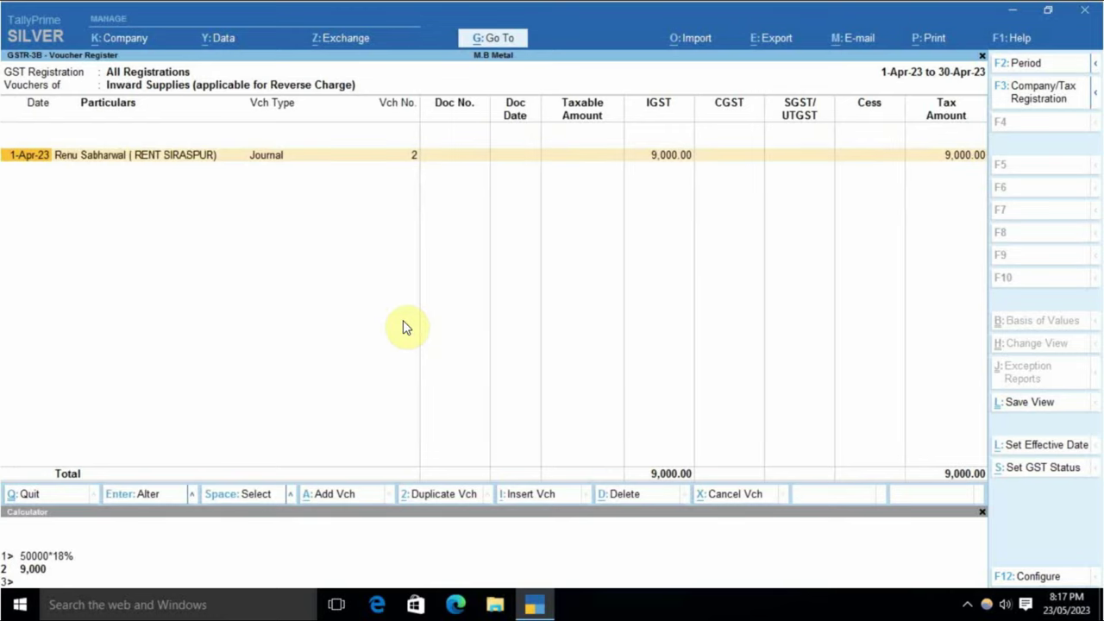
- Examine the reverse charge journal entry across the voucher register's columns and return to the 3.1 summary
key("Right")
key("Right")
key("Right")
key("Right")
key("Left")
key("Left")
key("Left")
key("Escape")
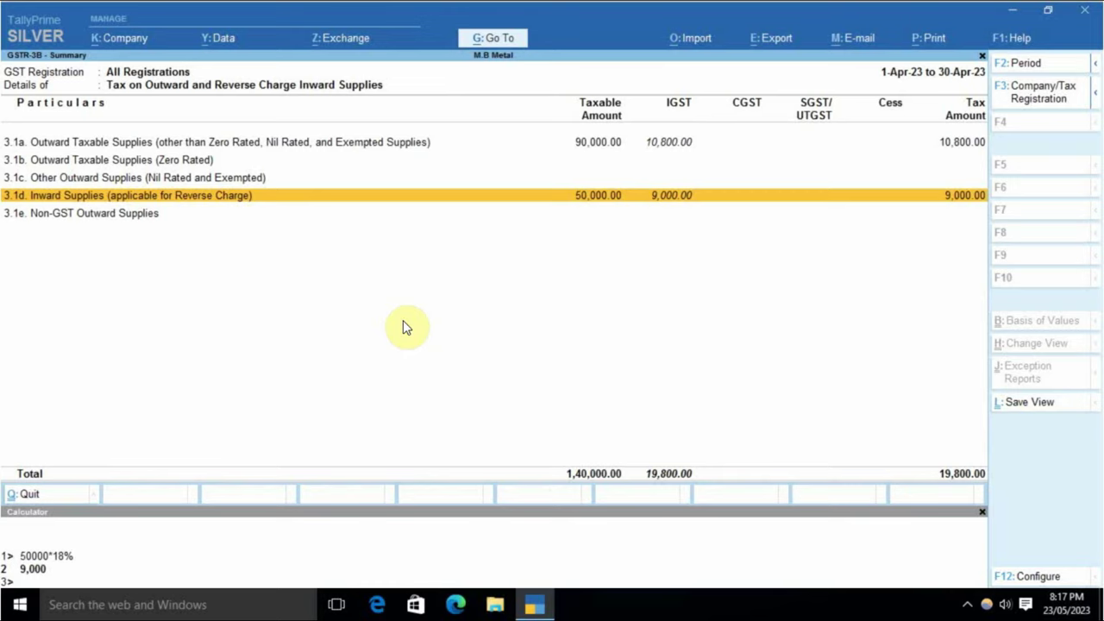
- Compare the outward supply and reverse charge rows in the 3.1 summary and return to the GSTR-3B overview
key("Up")
key("Up")
key("Up")
key("Down")
key("Down")
key("Down")
key("Down")
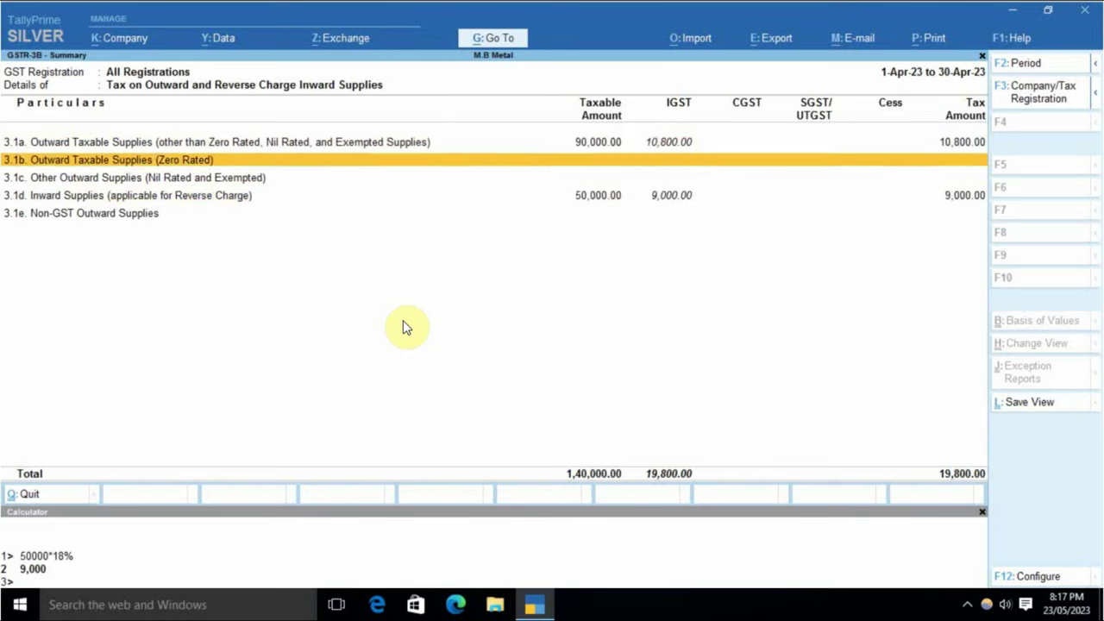
key("Up")
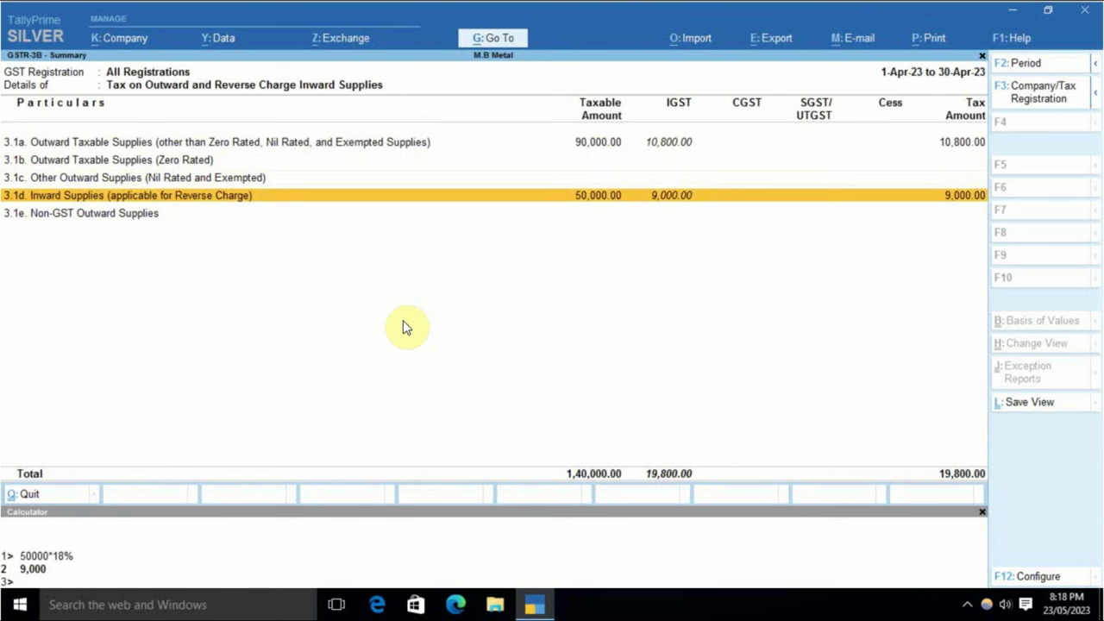
key("Escape")
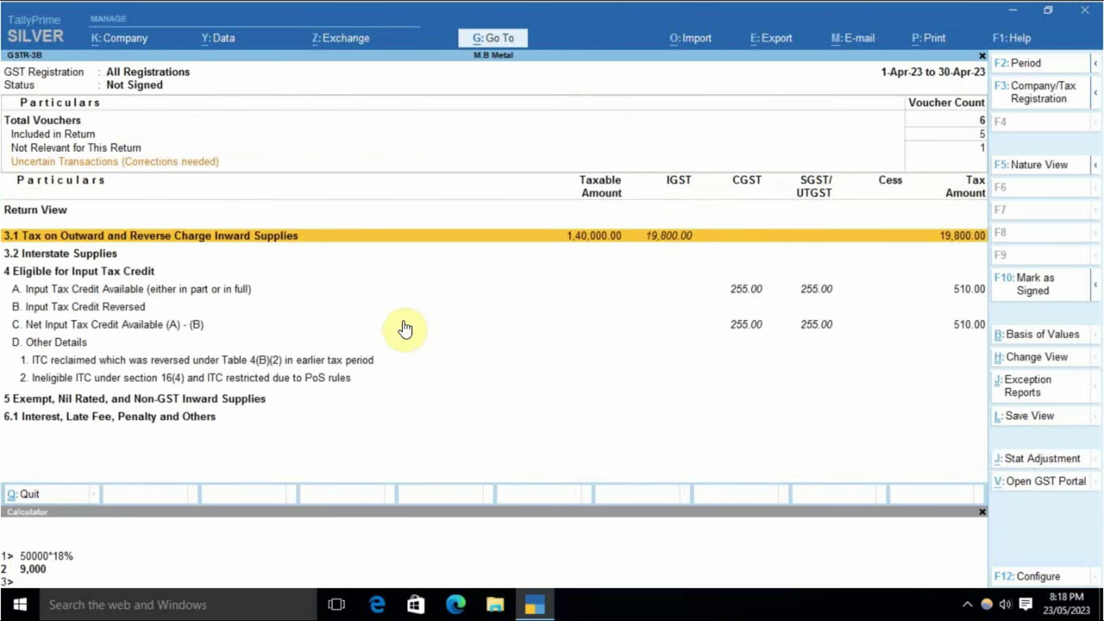
- Open the details of Input Tax Credit Available (either in part or in full) under section 4 of GSTR-3B
key("Down")
key("Down")
key("Down")
key("Down")
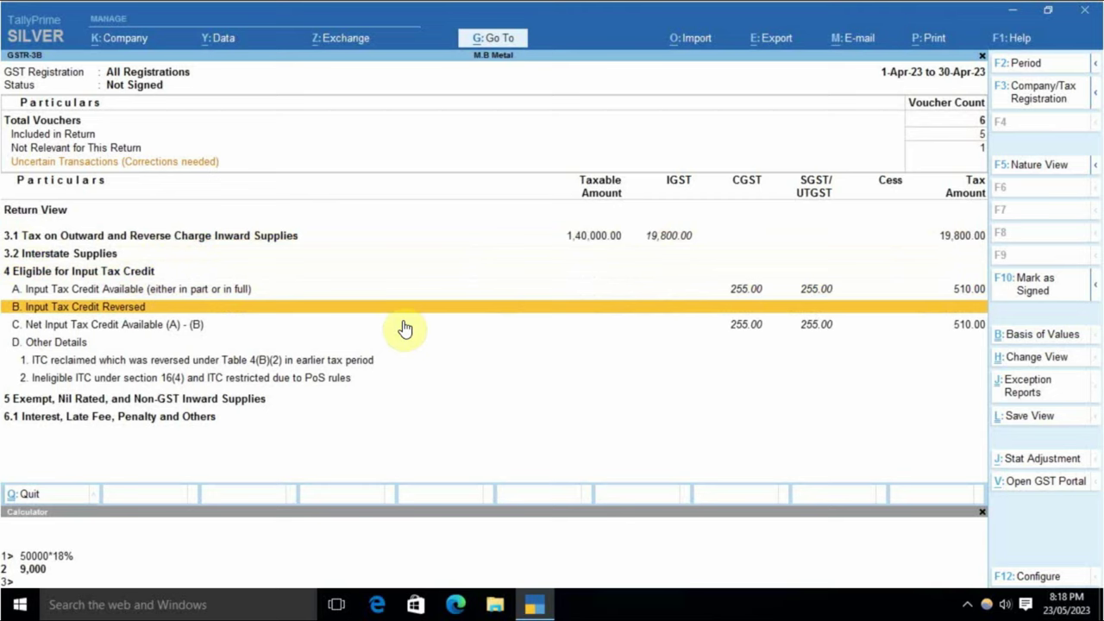
key("Down")
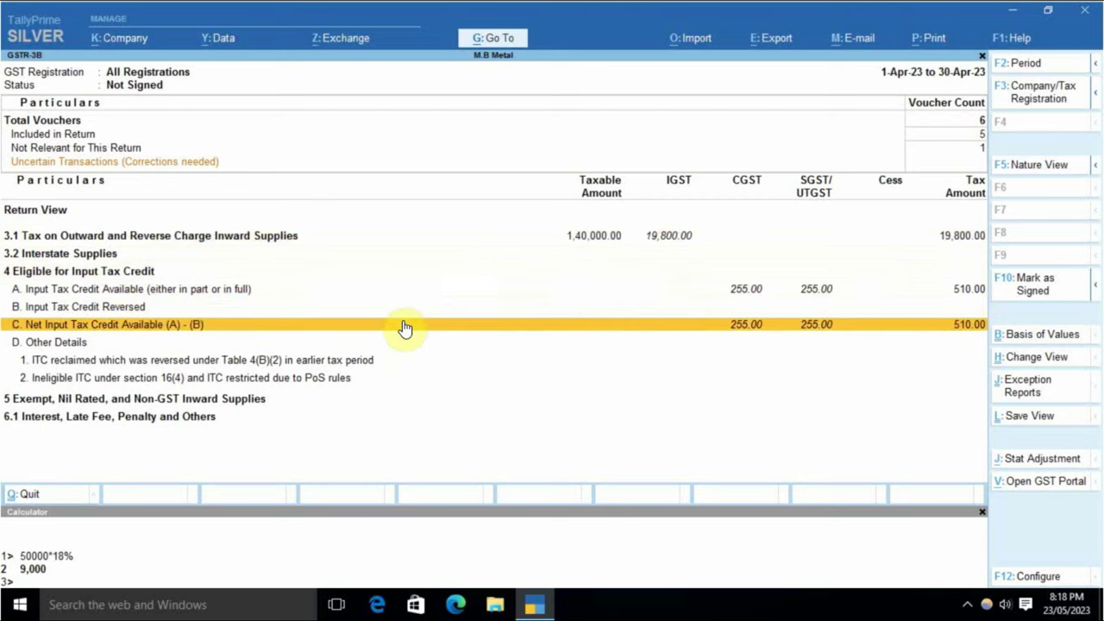
key("Up")
key("Up")
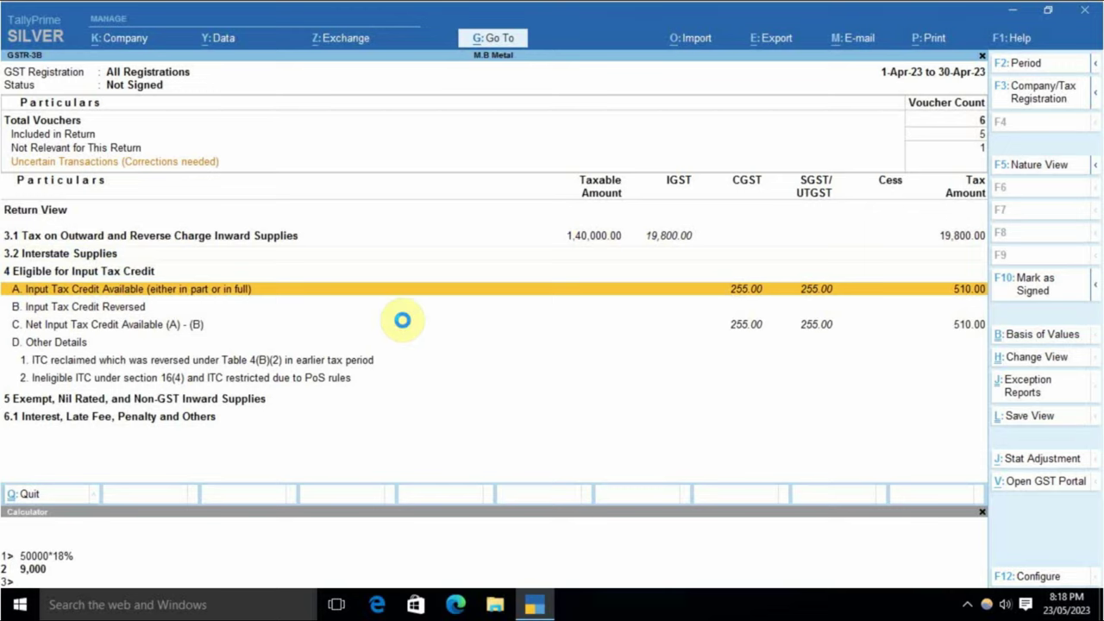
key("Return")
- Check the input tax credit rows for Inward Supplies applicable for Reverse Charge and All other Input Tax Credit
key("Down")
key("Down")
key("Down")
key("Down")
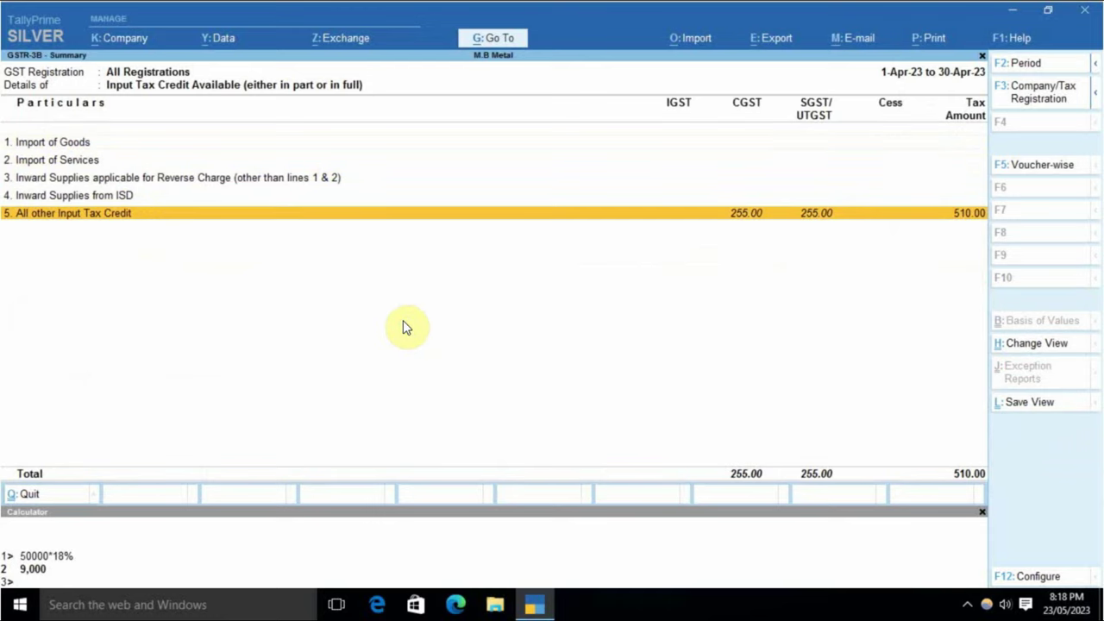
key("Up")
key("Up")
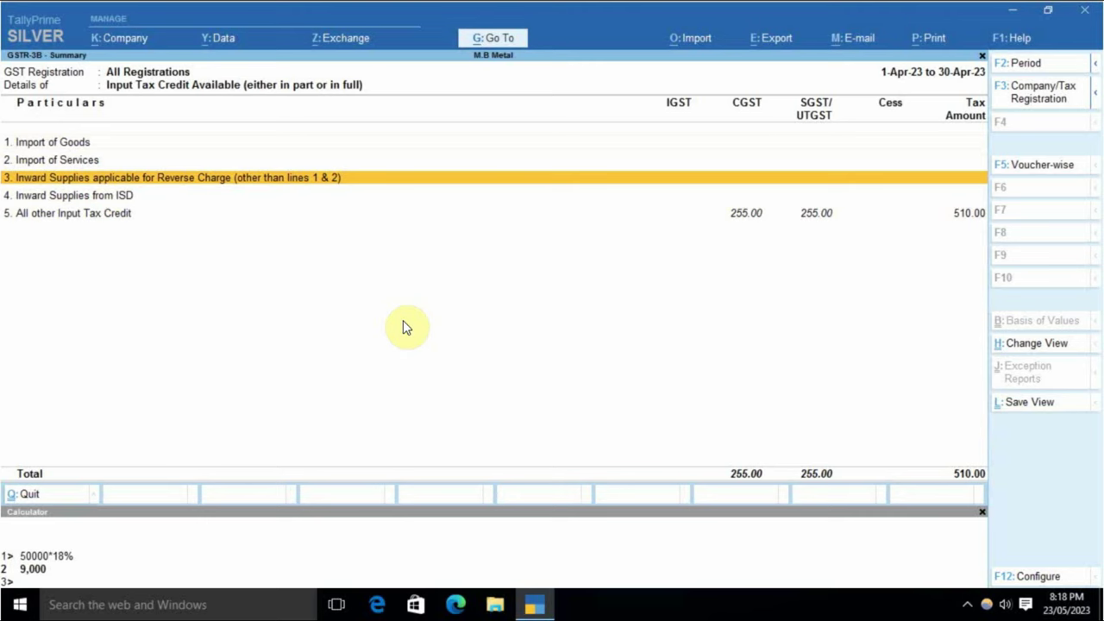
- Leave the GSTR-3B reports and start a new journal voucher
key("Escape")
key("Escape")
key("Escape")
key("n")
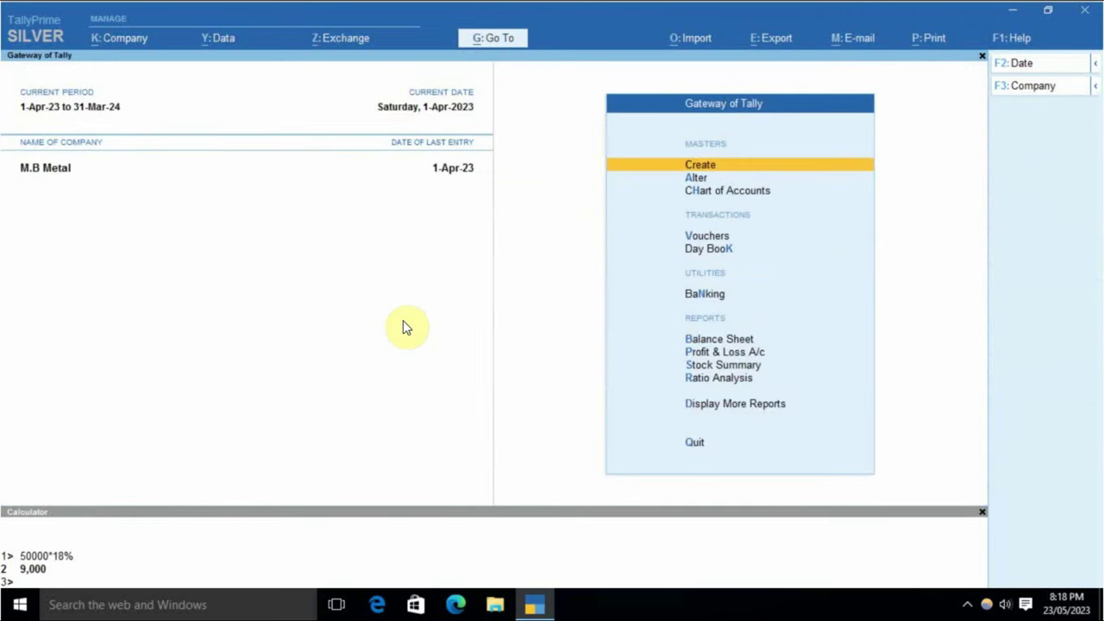
key("v")
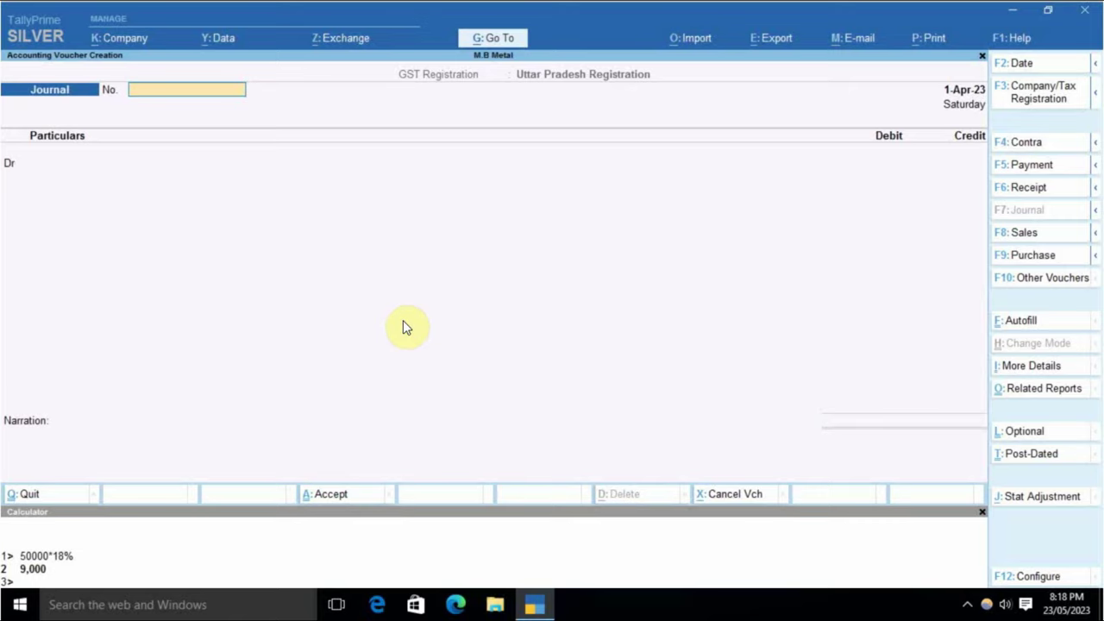
- Set the voucher's stat adjustment to GST, Increase in Input Tax Credit, with Purchase from Unregistered Dealer as additional nature
key("alt+j")
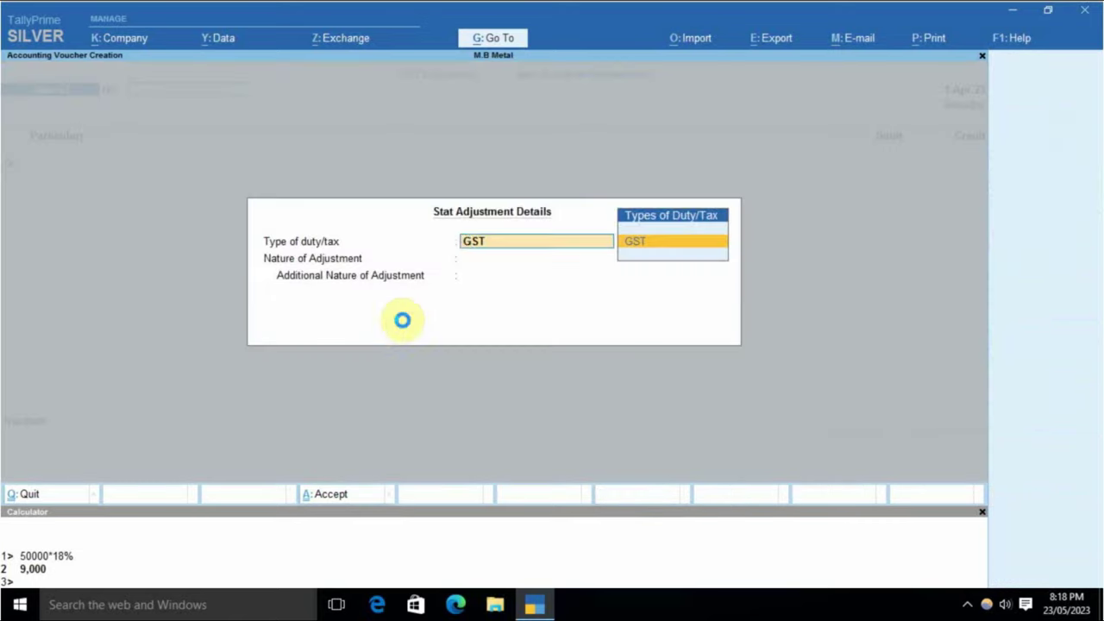
key("Return")
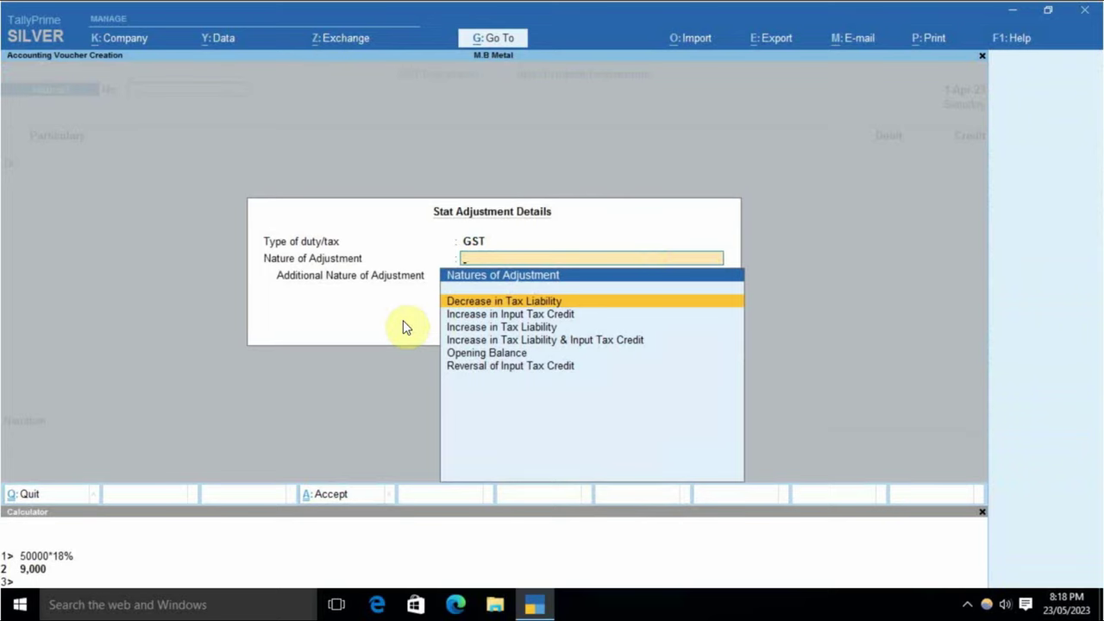
key("Down")
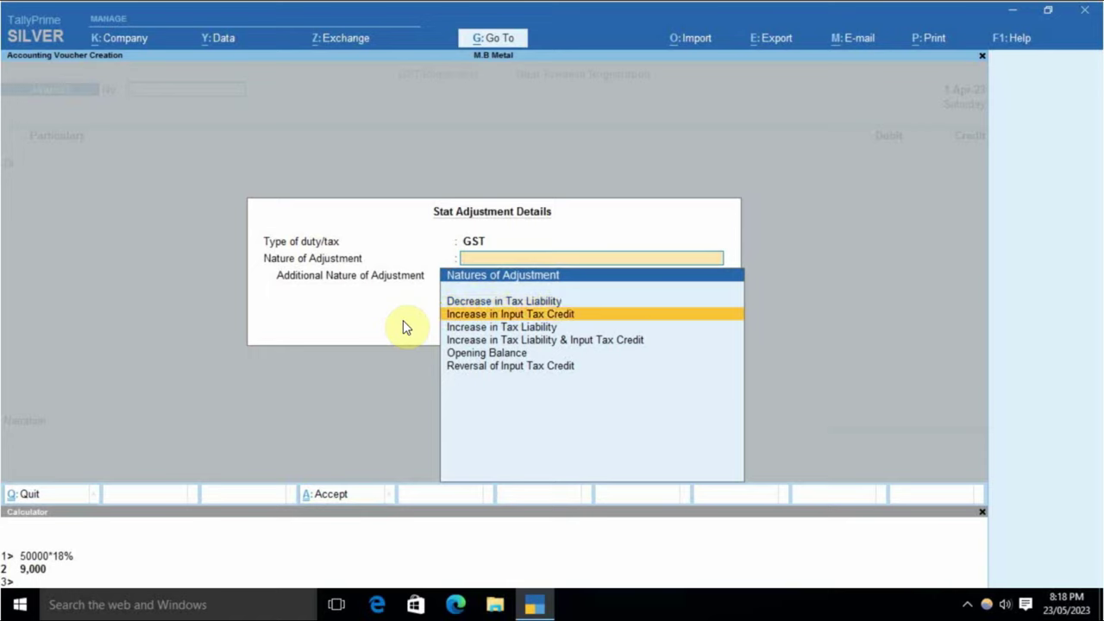
key("Return")
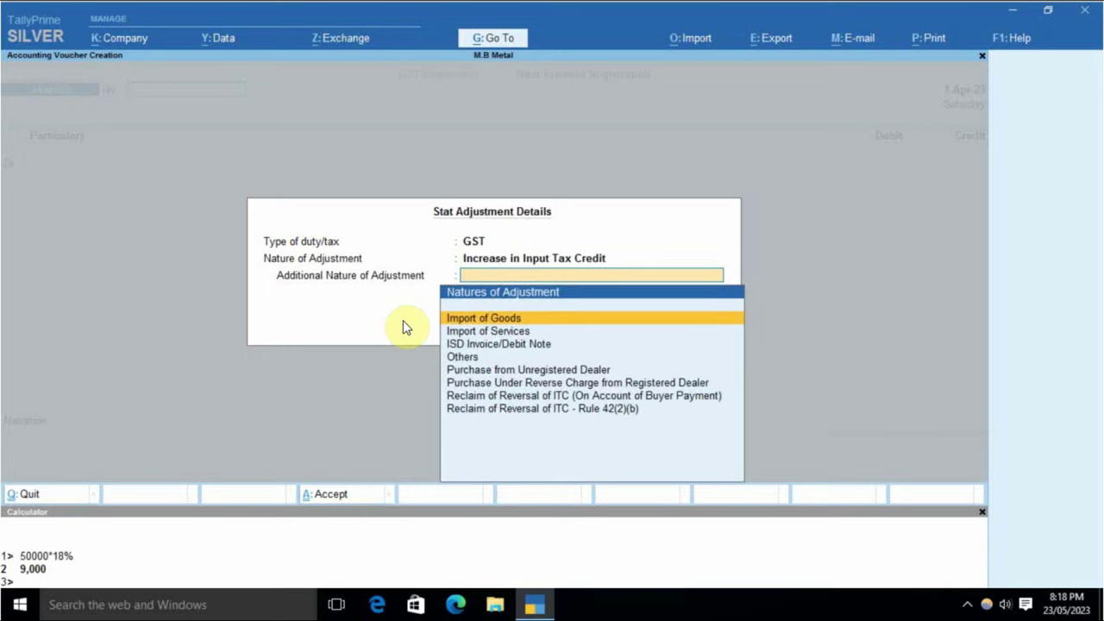
key("Down")
key("Down")
key("Down")
key("Down")
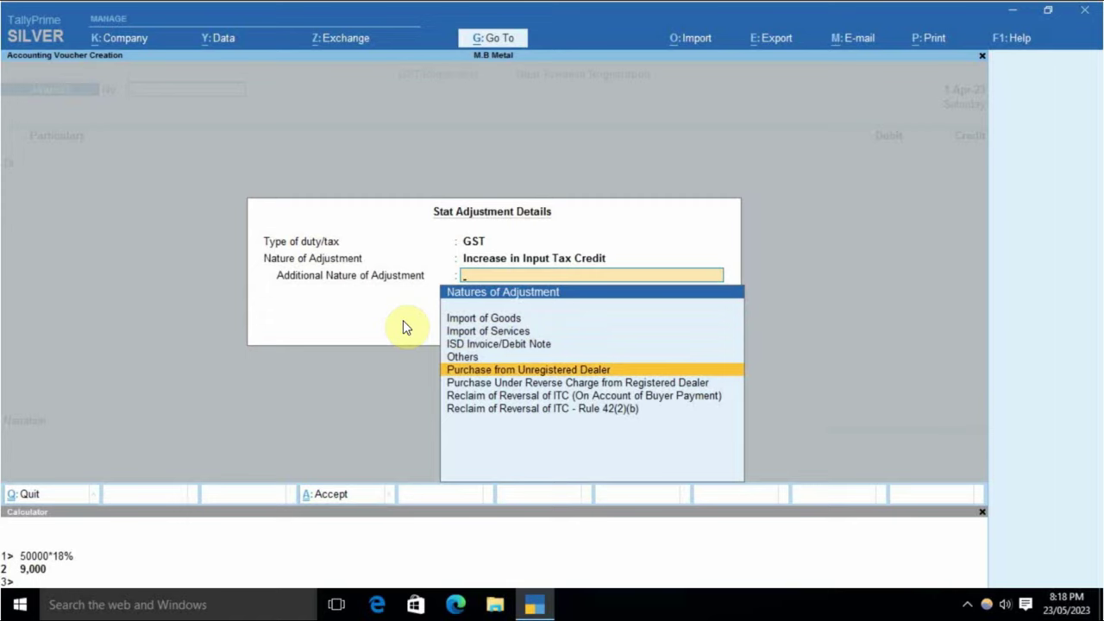
key("Return")
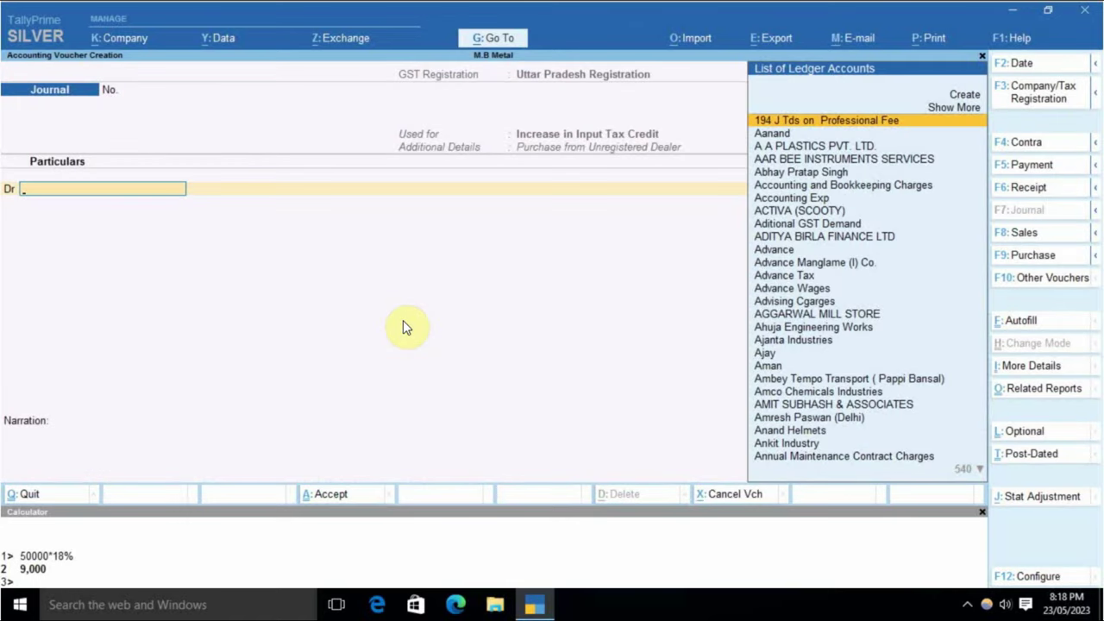
- Debit the Input Igst ledger with 9000, at a rate of 18% on a taxable value of 50000
type("input igst")
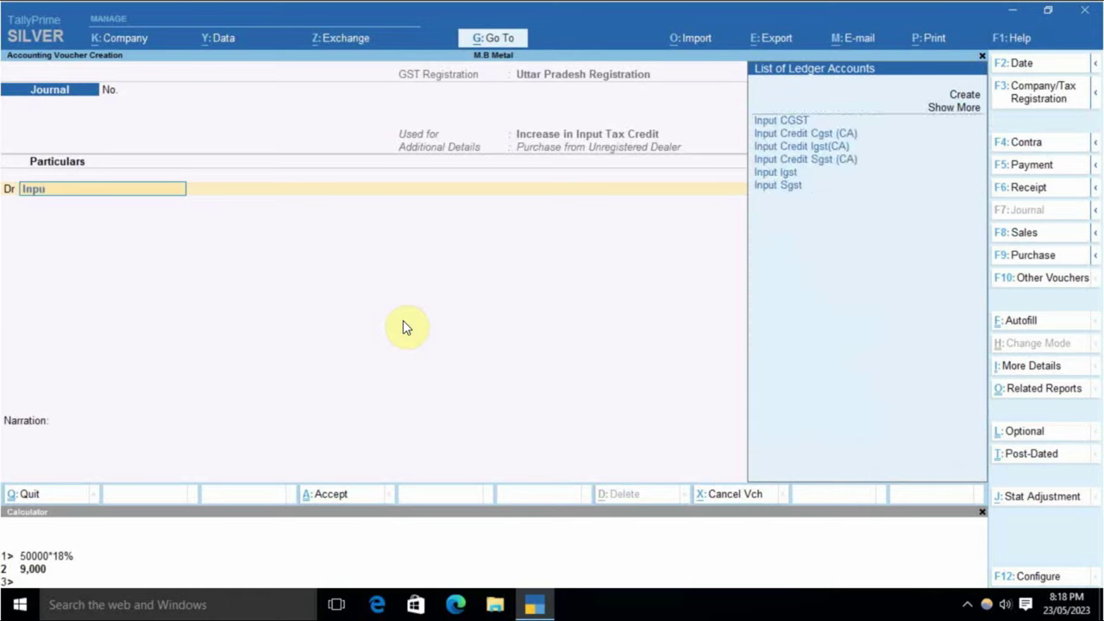
key("Return")
type("18")
key("Return")
type("5000")
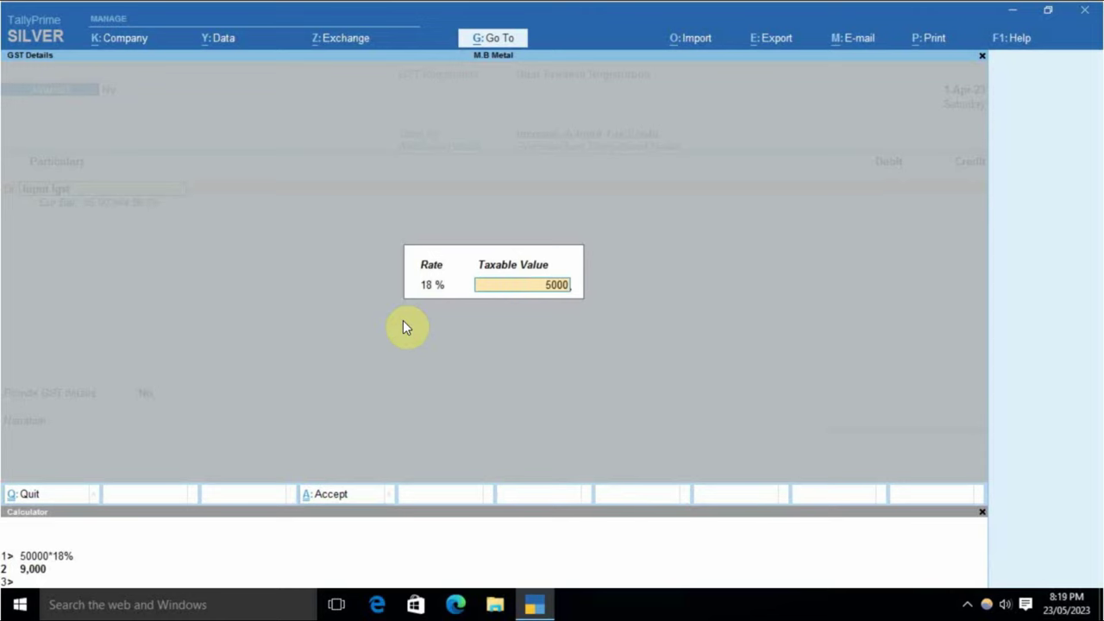
type("0")
key("Return")
type("9000")
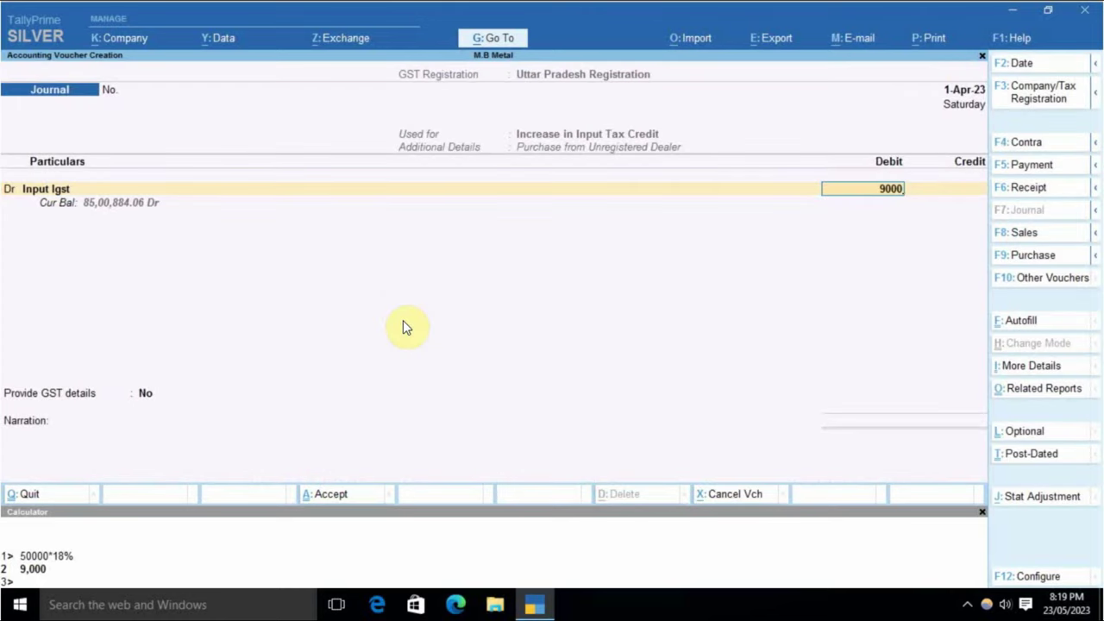
key("Return")
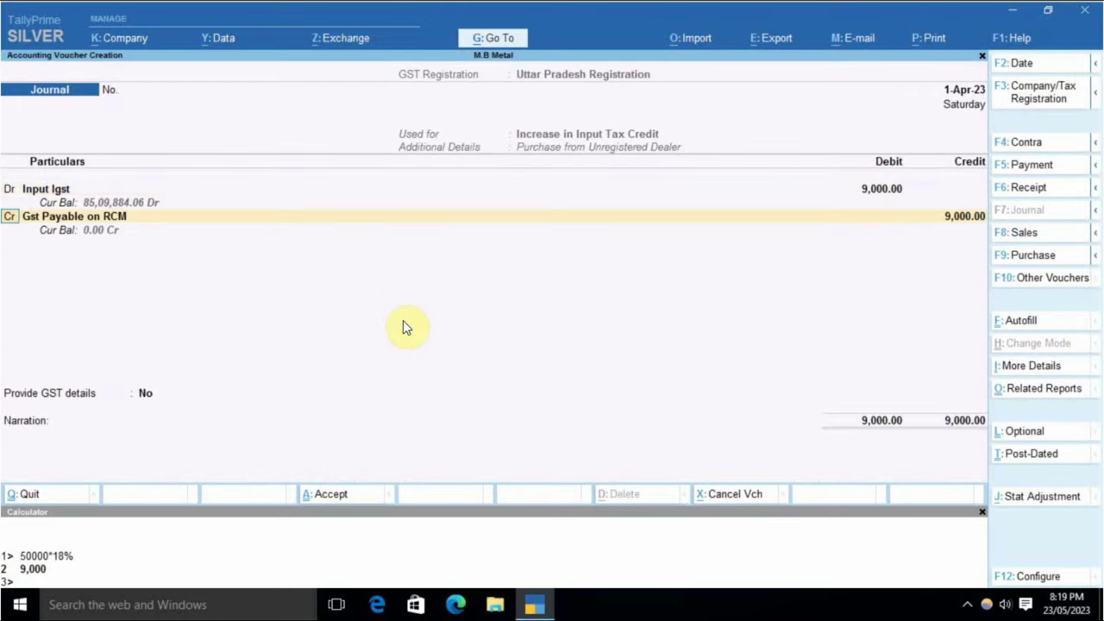
- Credit the Gst Payable on RCM ledger with 9,000.00
key("Return")
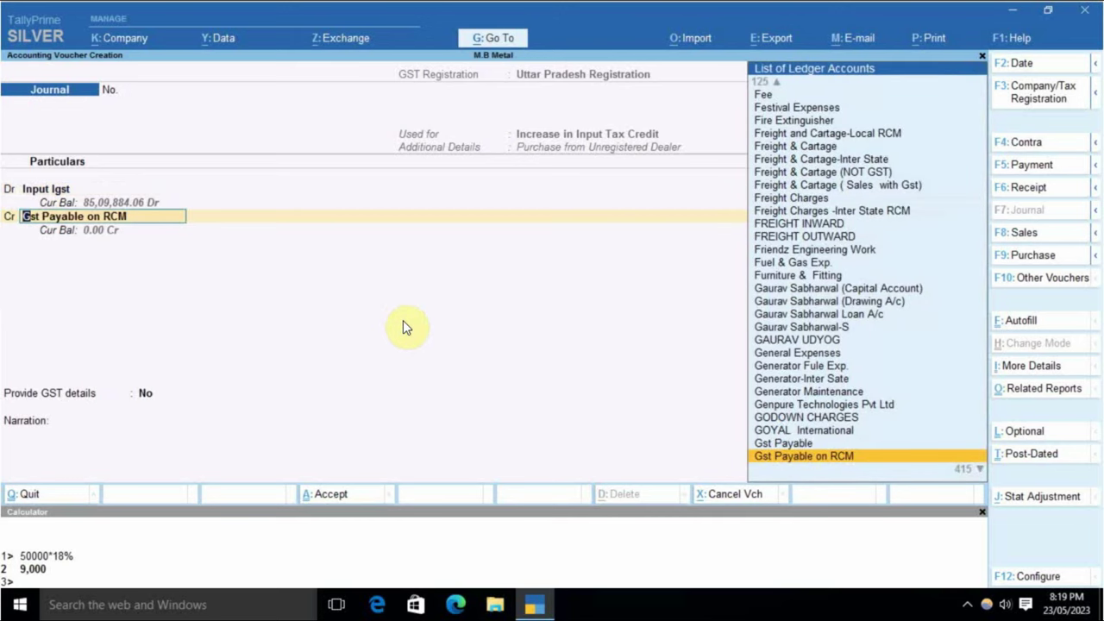
key("Return")
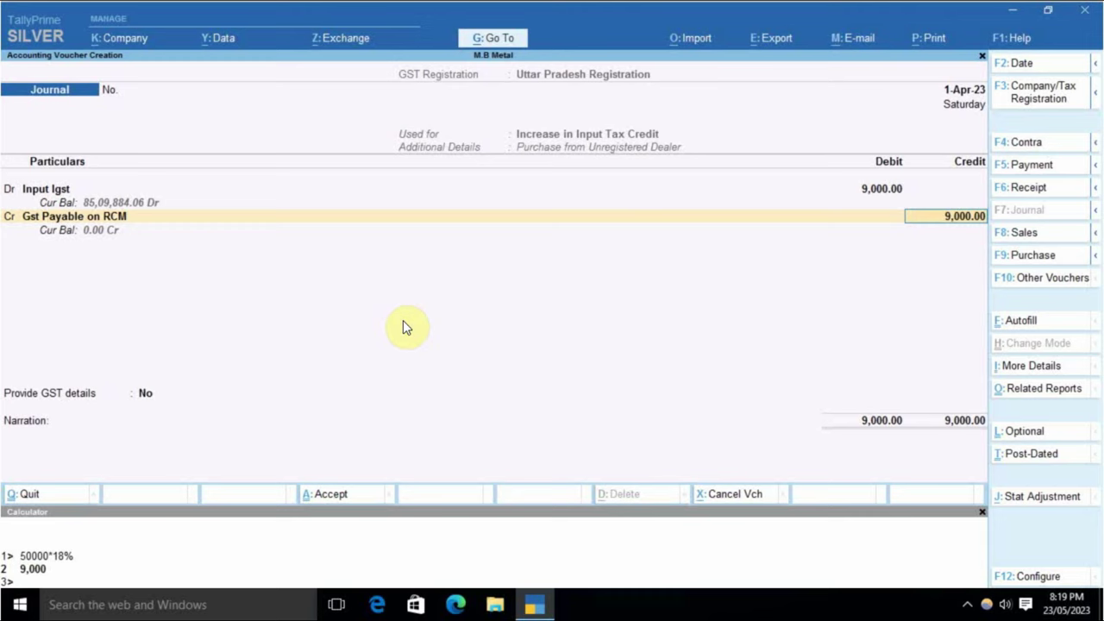
key("Return")
- Set Provide GST details to Yes and choose the landlord's rent ledger (RENT SIRASPUR) as the party
key("Down")
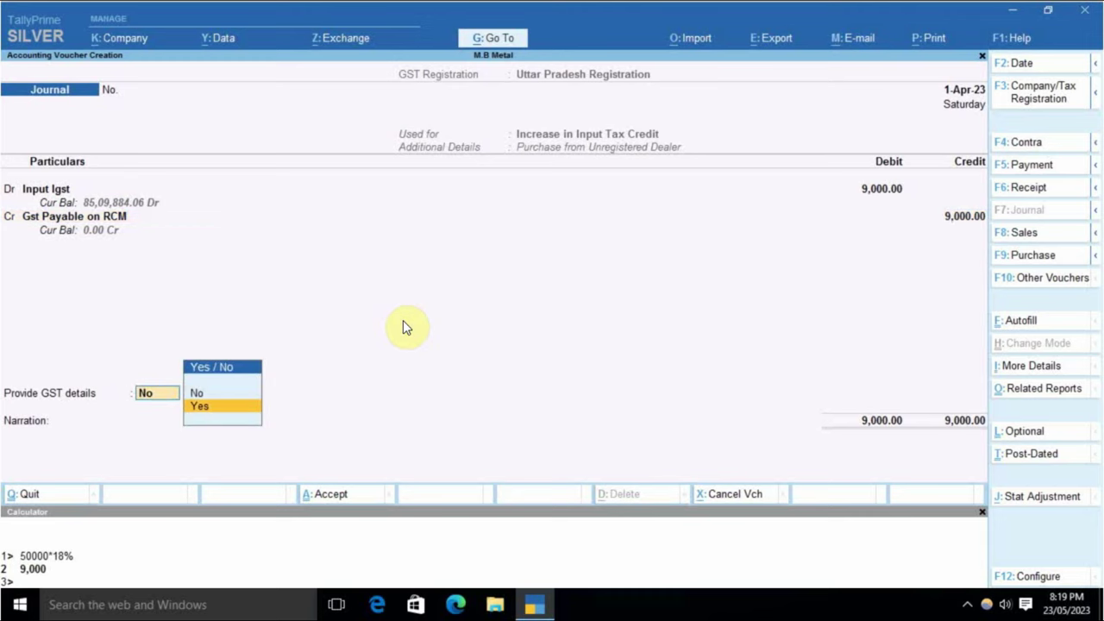
key("Return")
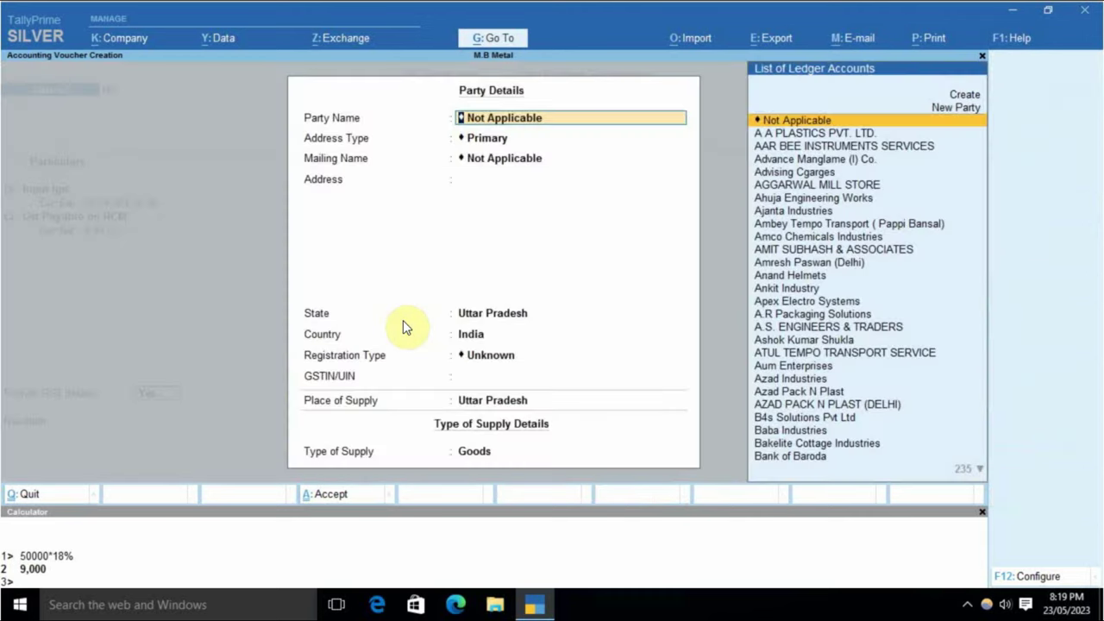
type("Ren")
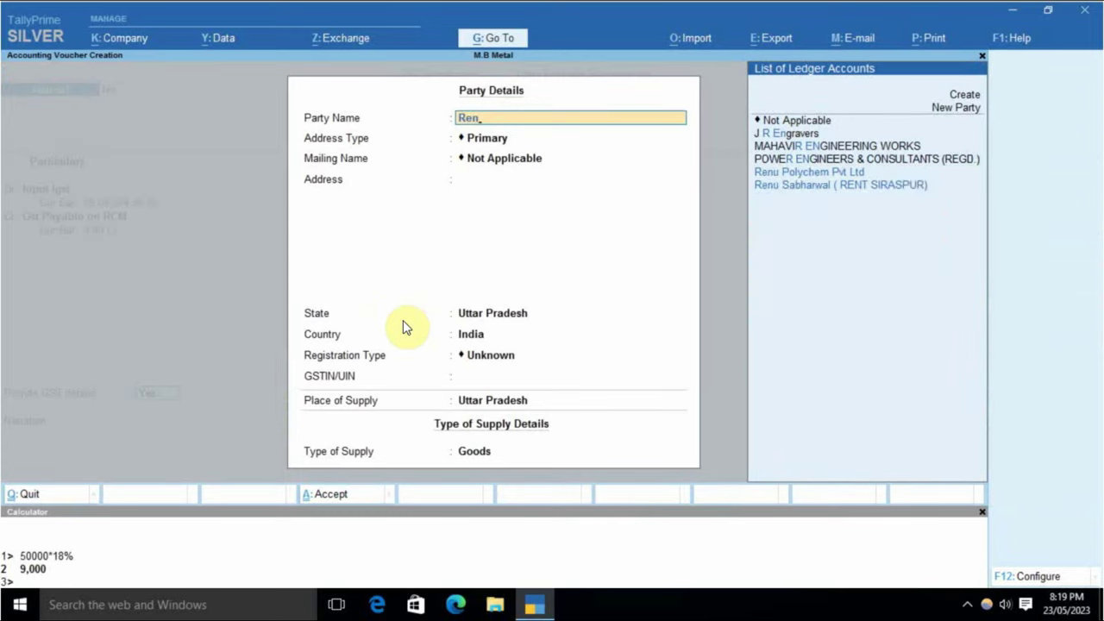
key("Down")
key("Return")
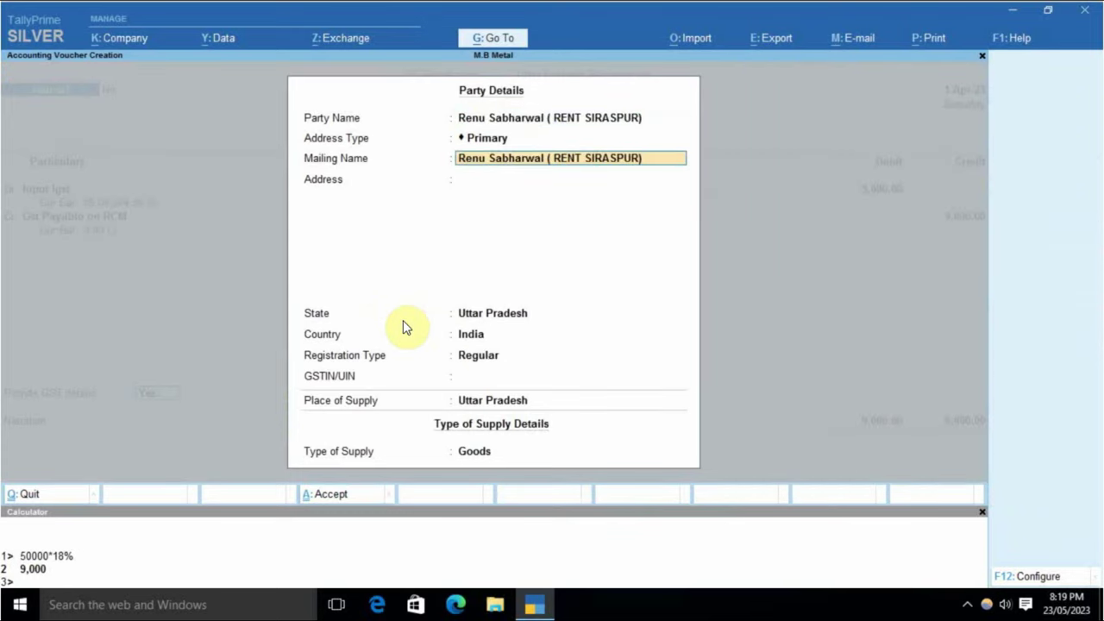
- Set the party's state to Delhi and registration type to Unregistered/Consumer, and save the journal voucher
key("Return")
key("Return")
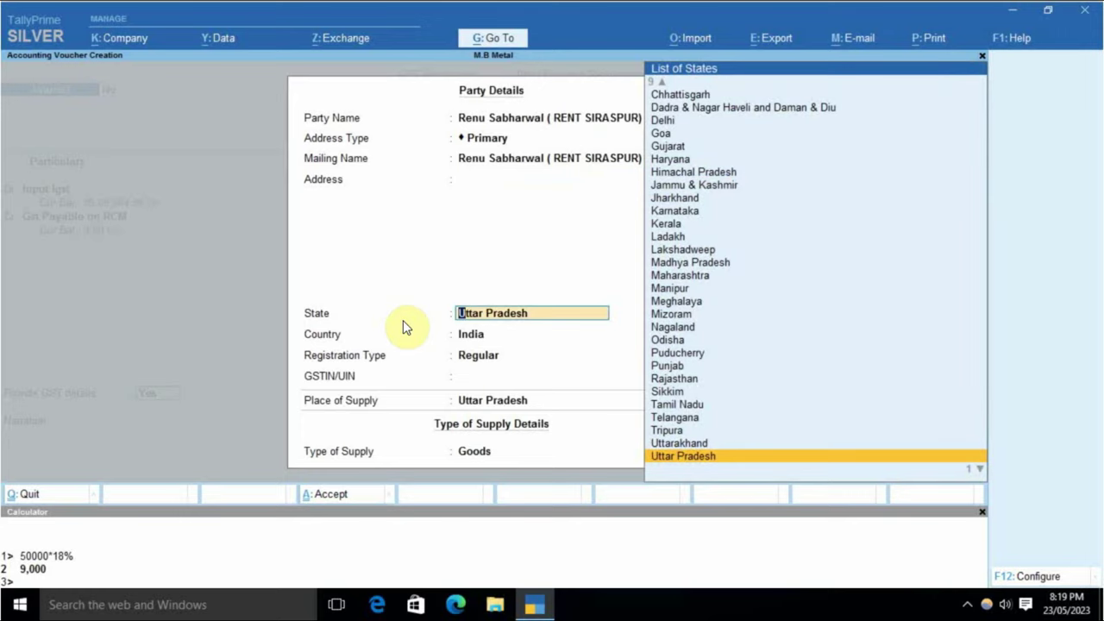
key("Return")
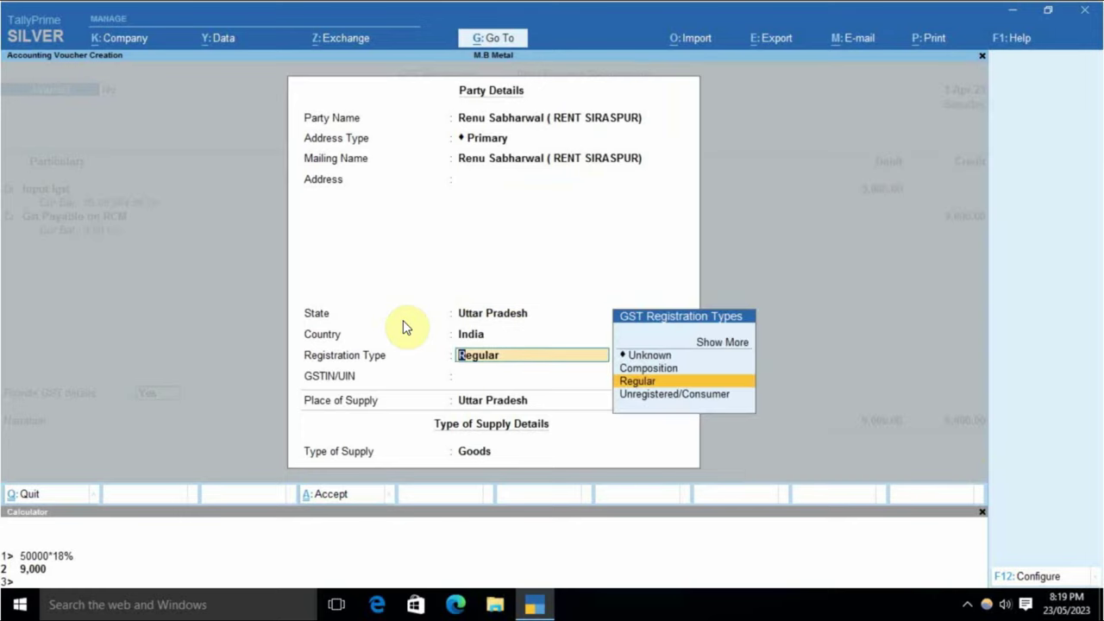
key("BackSpace")
key("BackSpace")
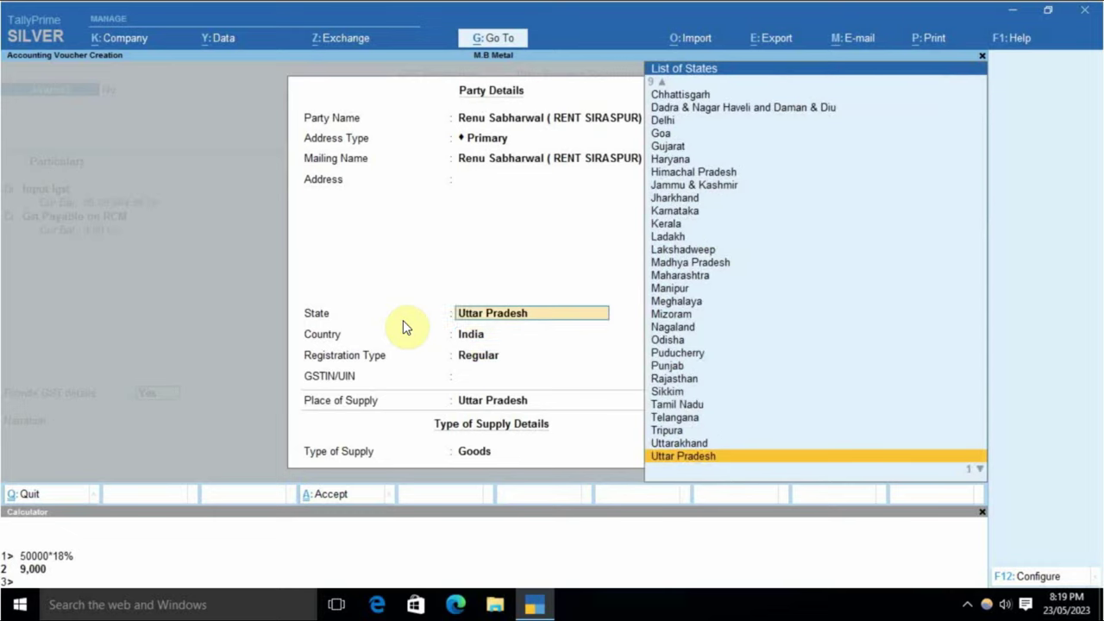
type("Delhi")
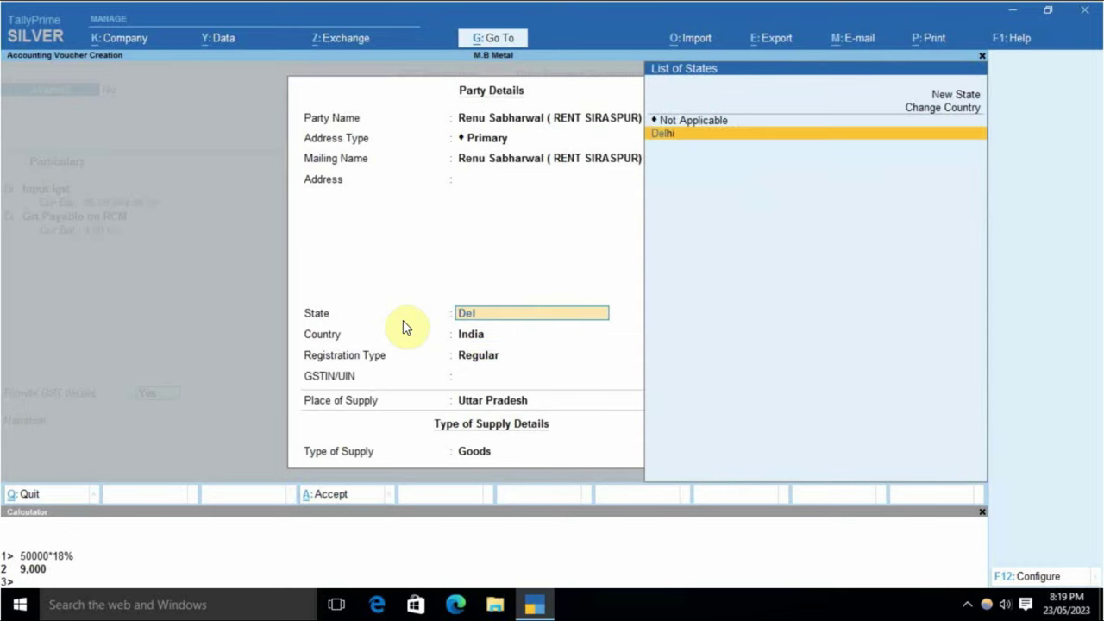
key("Return")
key("Down")
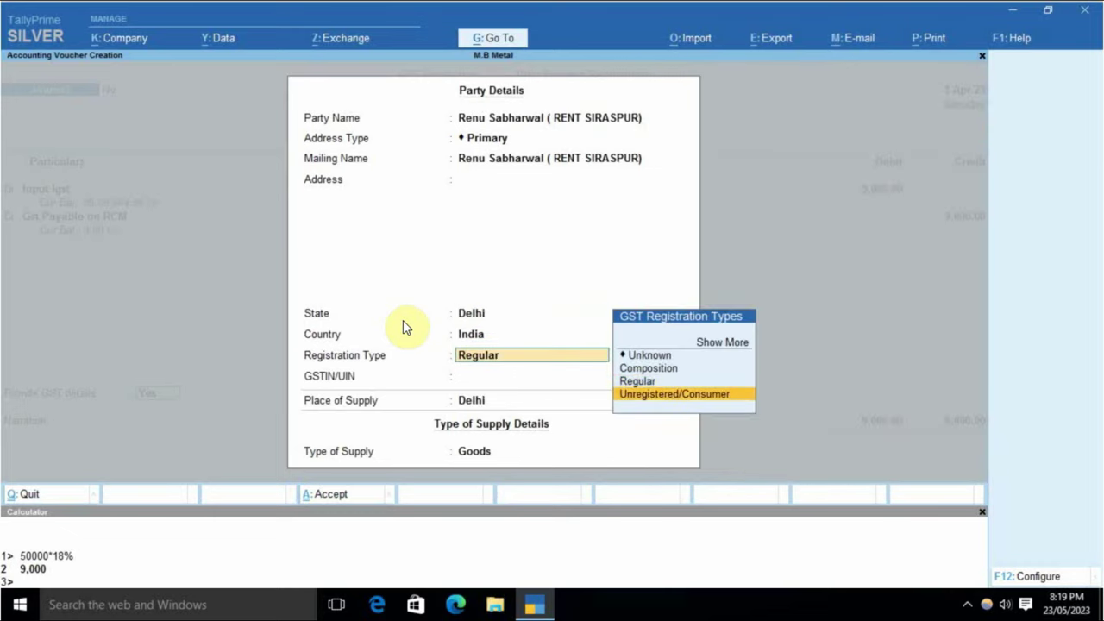
key("Return")
key("Return")
key("Return")
key("Return")
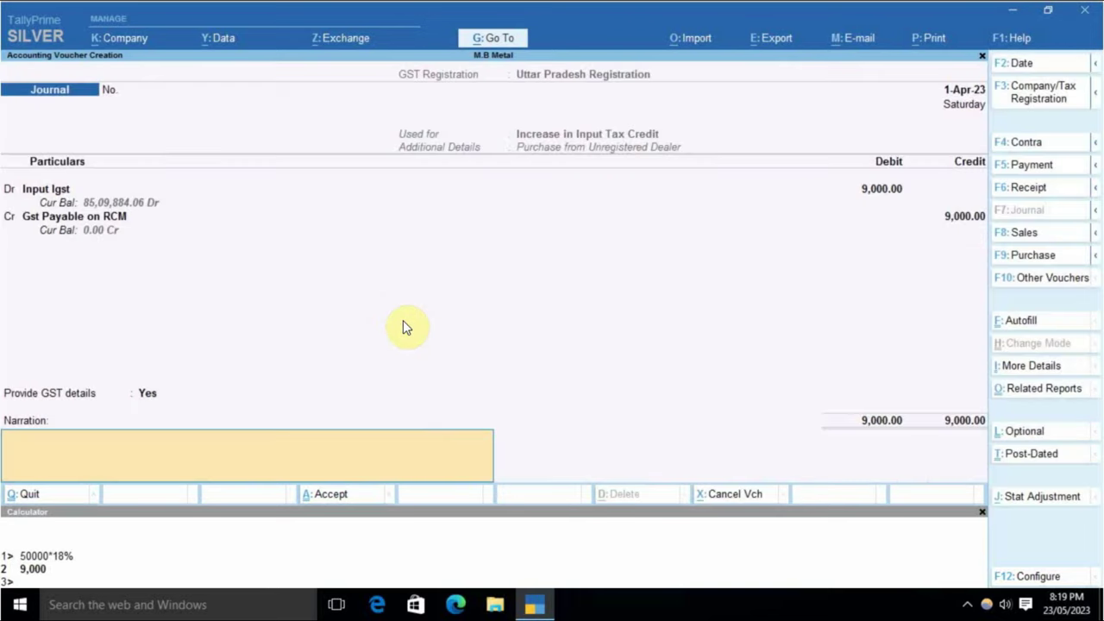
key("Return")
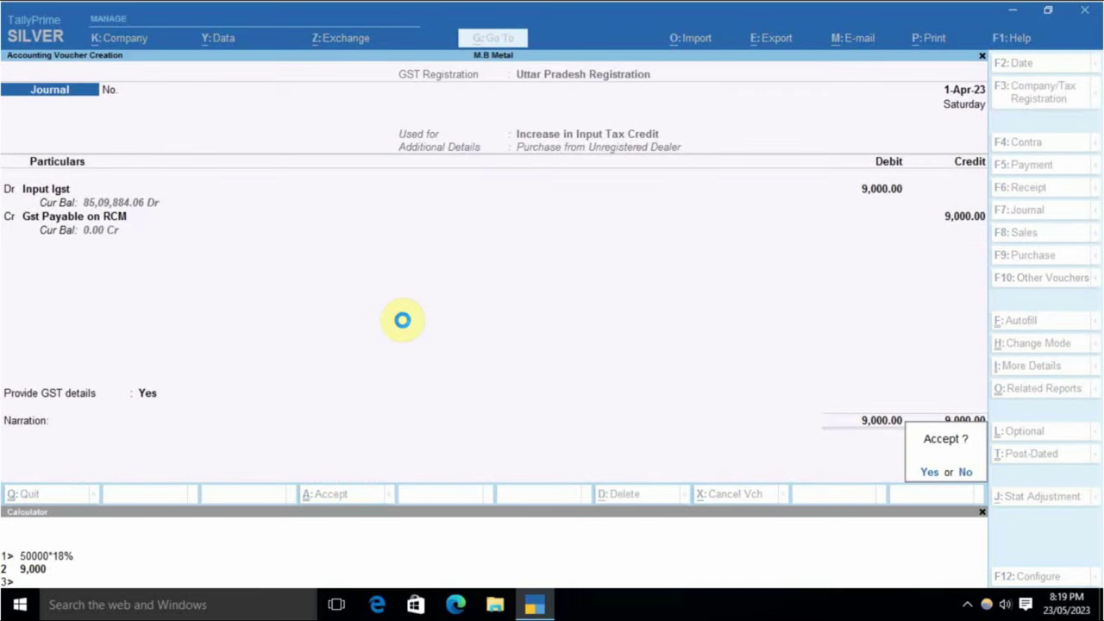
key("Return")
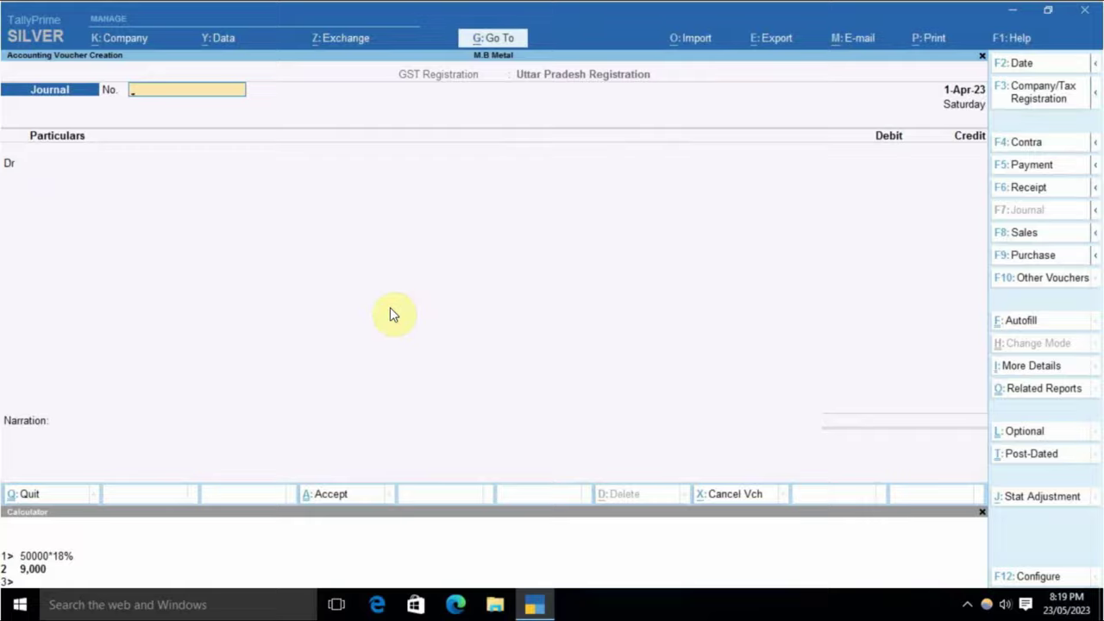
- Leave voucher entry and open the GSTR-3B report
key("Escape")
key("Return")
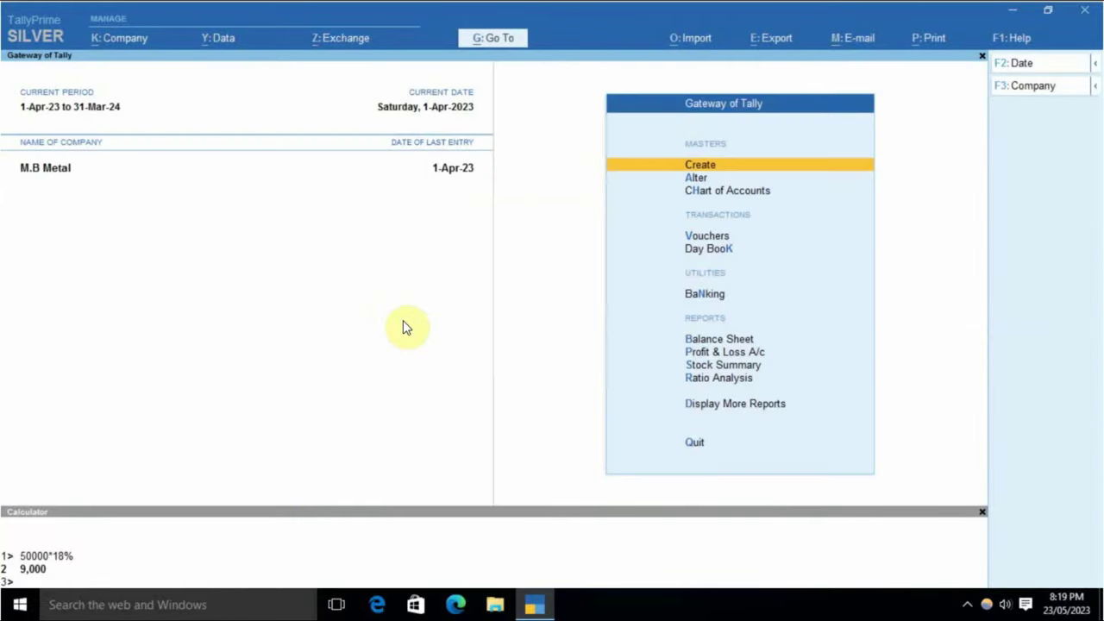
key("d")
key("u")
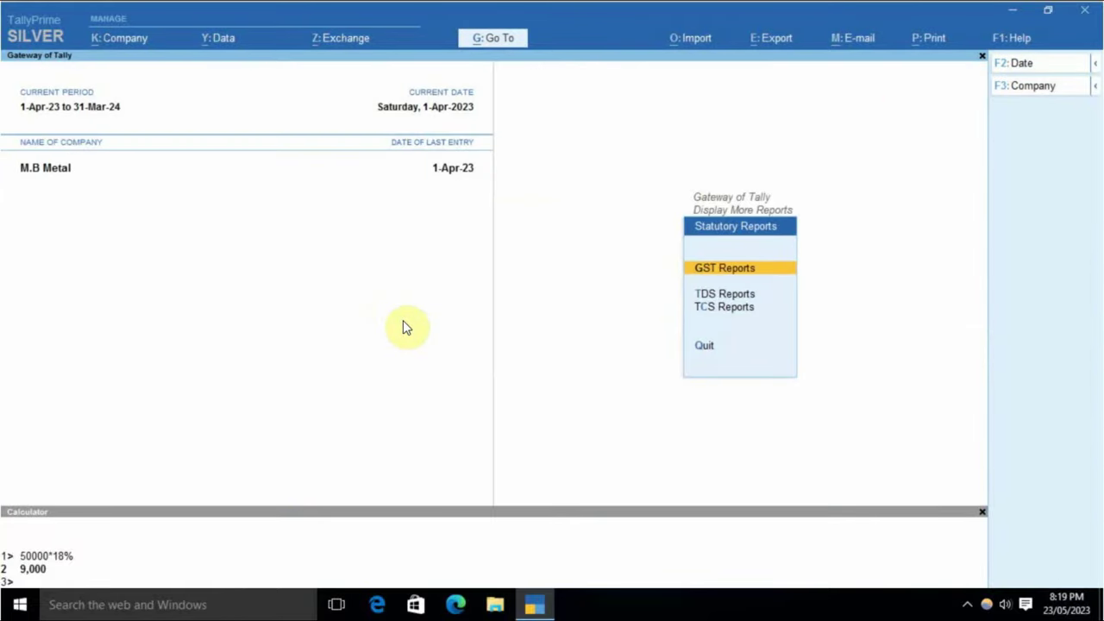
key("Return")
key("Down")
key("Down")
key("Return")
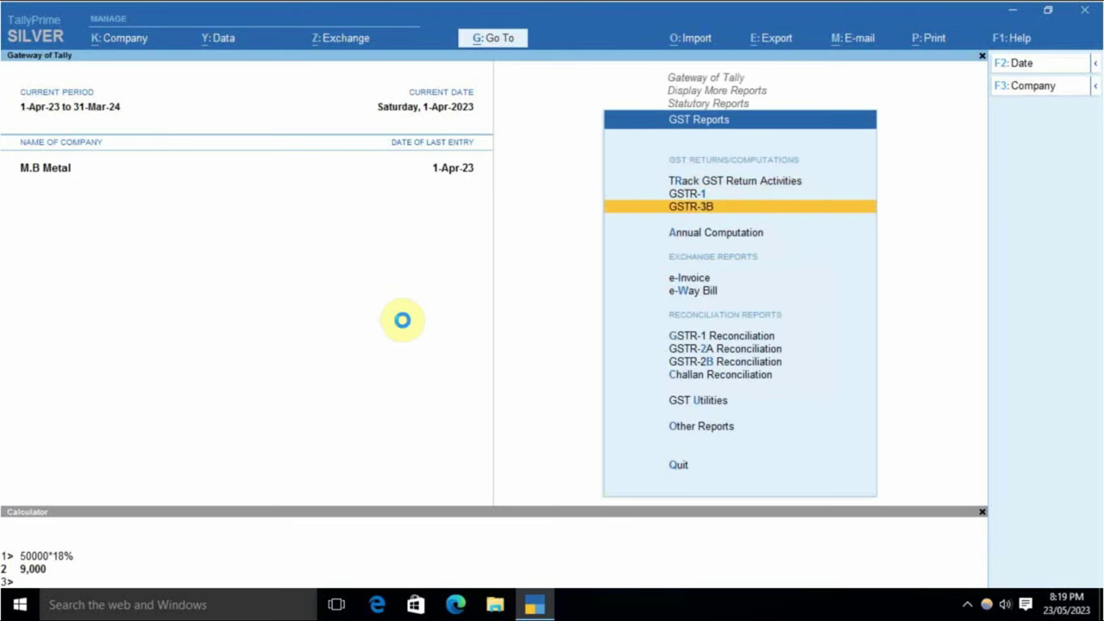
- Set the GSTR-3B report period from 1-4-2023 to 30-4-2023
key("F2")
type("1-4-2023")
key("Return")
type("30-4-2023")
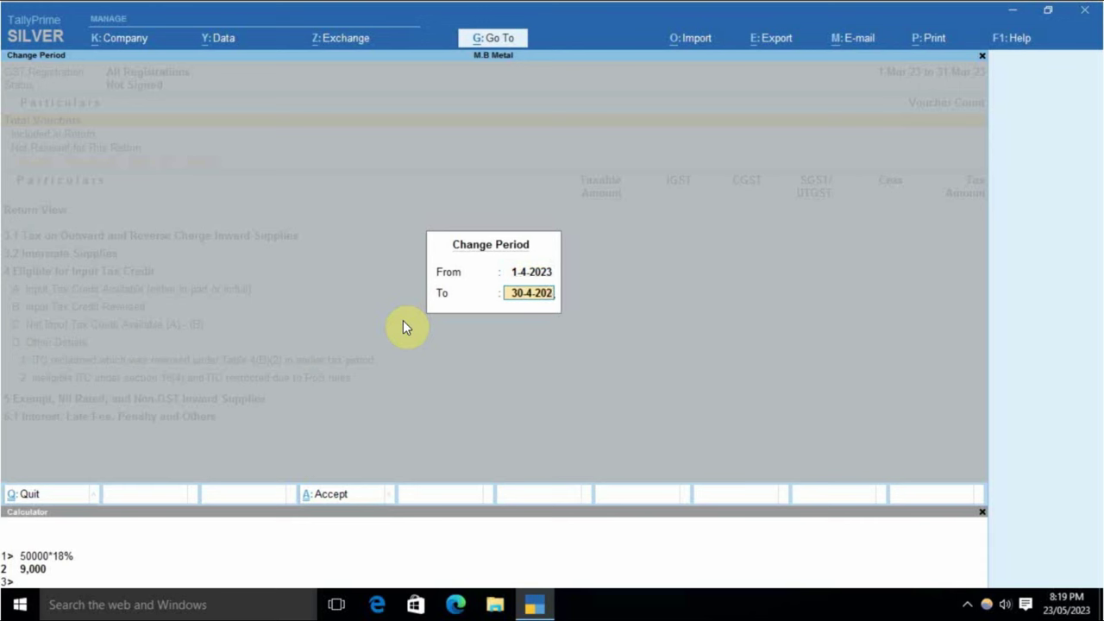
key("Return")
- Open the details of section 3.1, Tax on Outward and Reverse Charge Inward Supplies
key("Down")
key("Down")
key("Down")
key("Down")
key("Down")
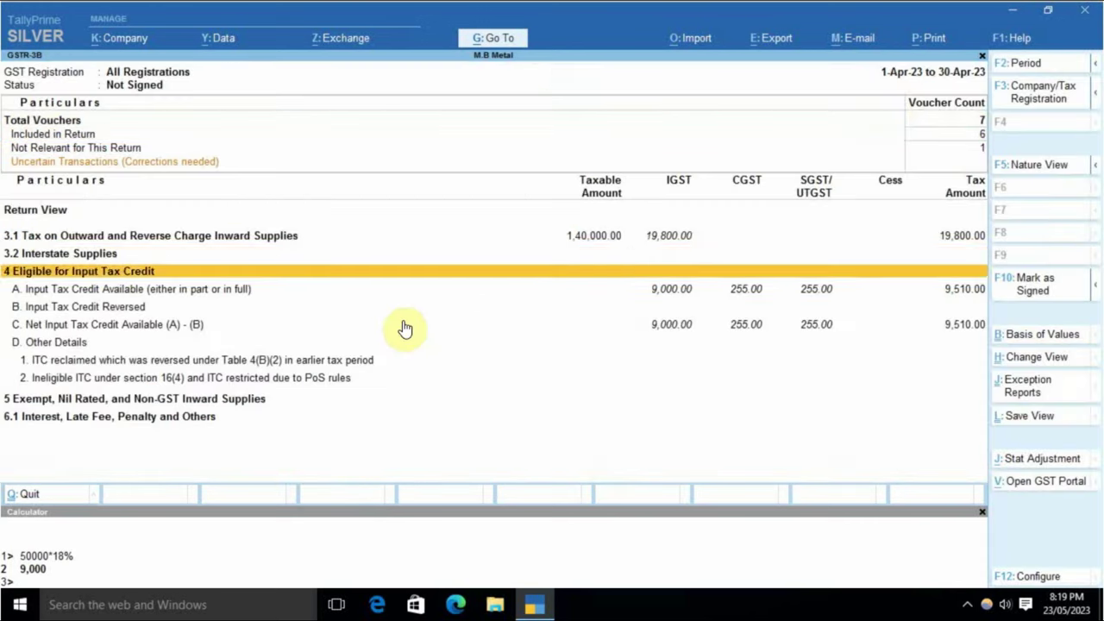
key("Up")
key("Up")
key("Return")
- Open the tax liability journal voucher behind row 3.1d, Inward Supplies (applicable for Reverse Charge)
key("Down")
key("Down")
key("Down")
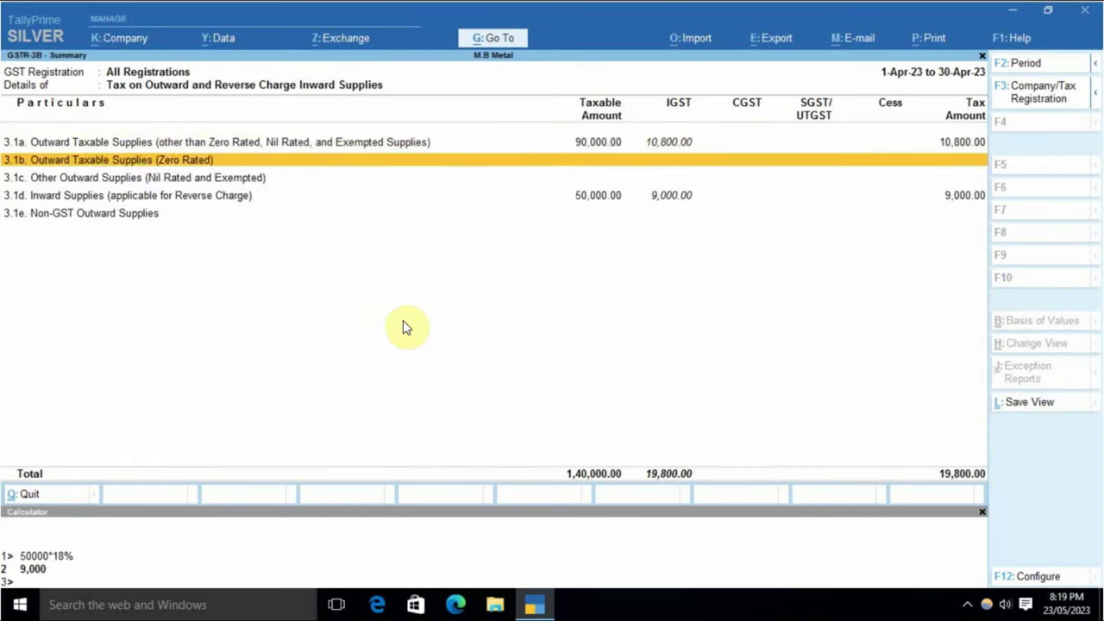
key("Return")
double_click(403, 321)
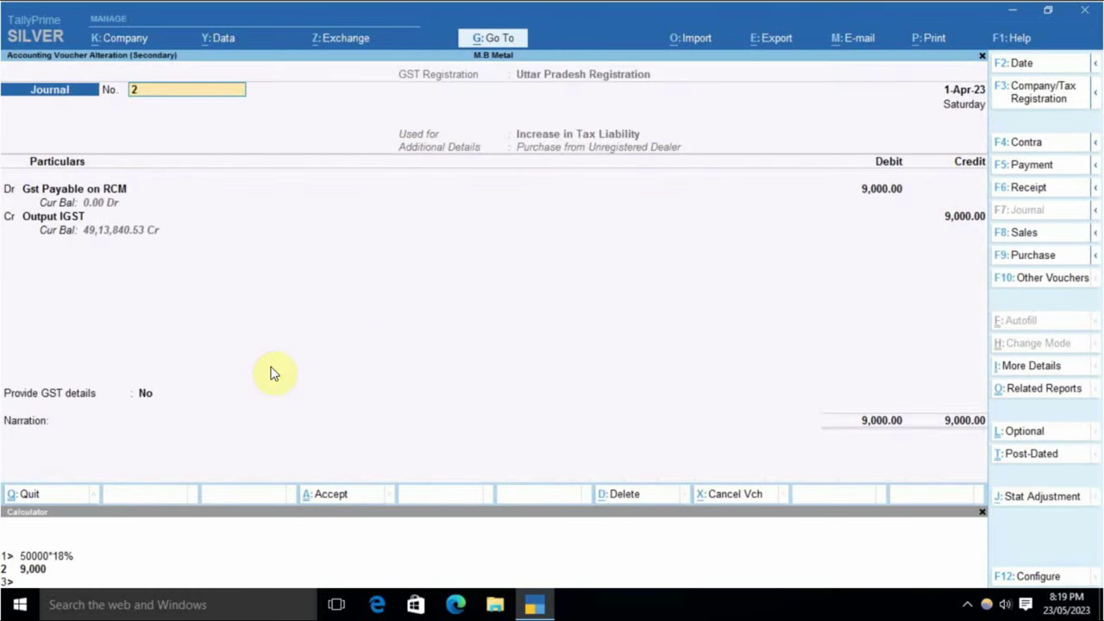
- Change the party's state and place of supply to Delhi in the journal's GST details, and save the voucher
left_click(153, 400)
key("Down")
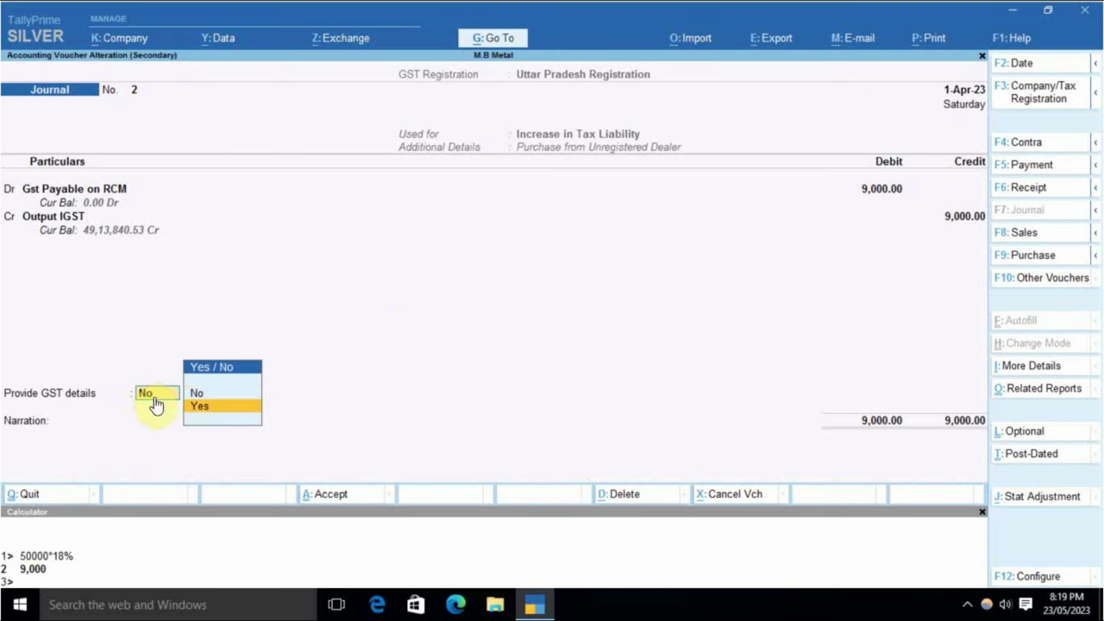
key("Return")
key("Return")
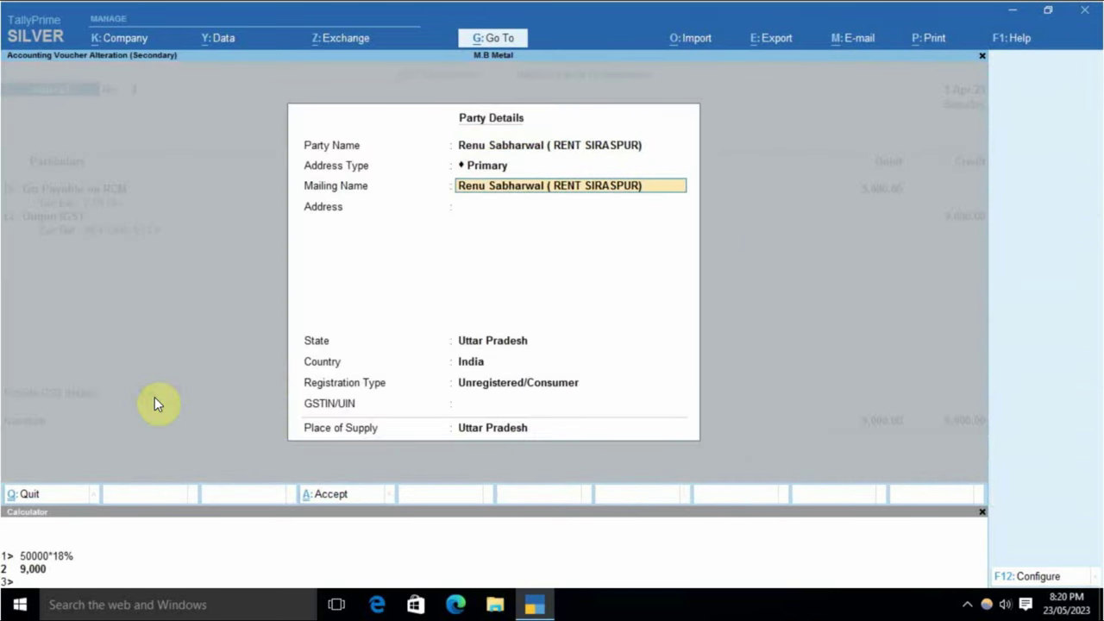
key("Return")
key("Return")
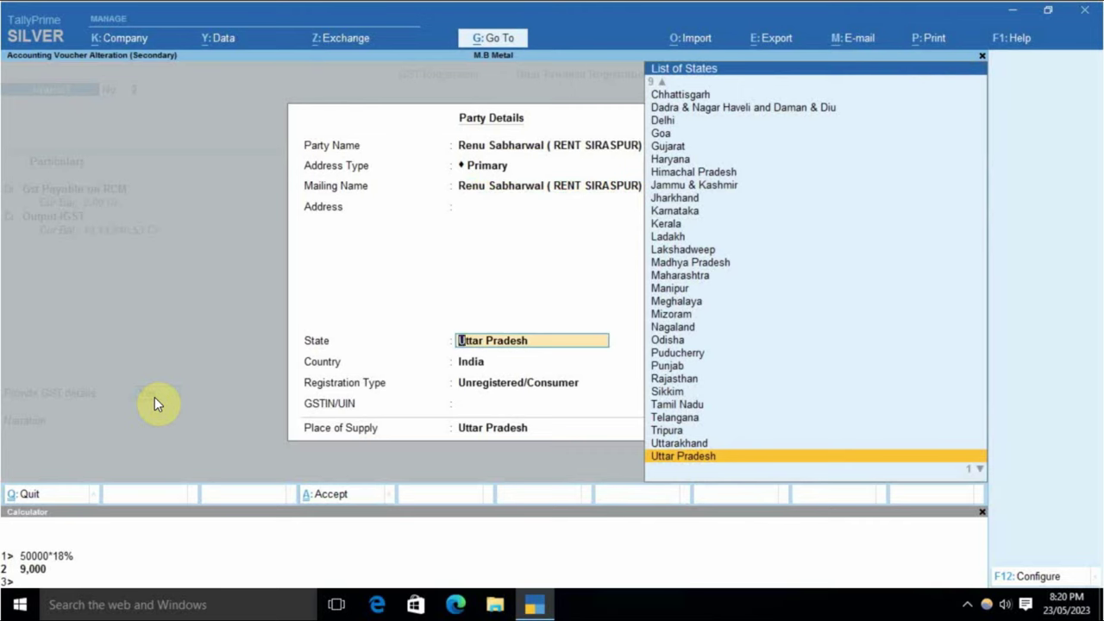
type("De")
key("Return")
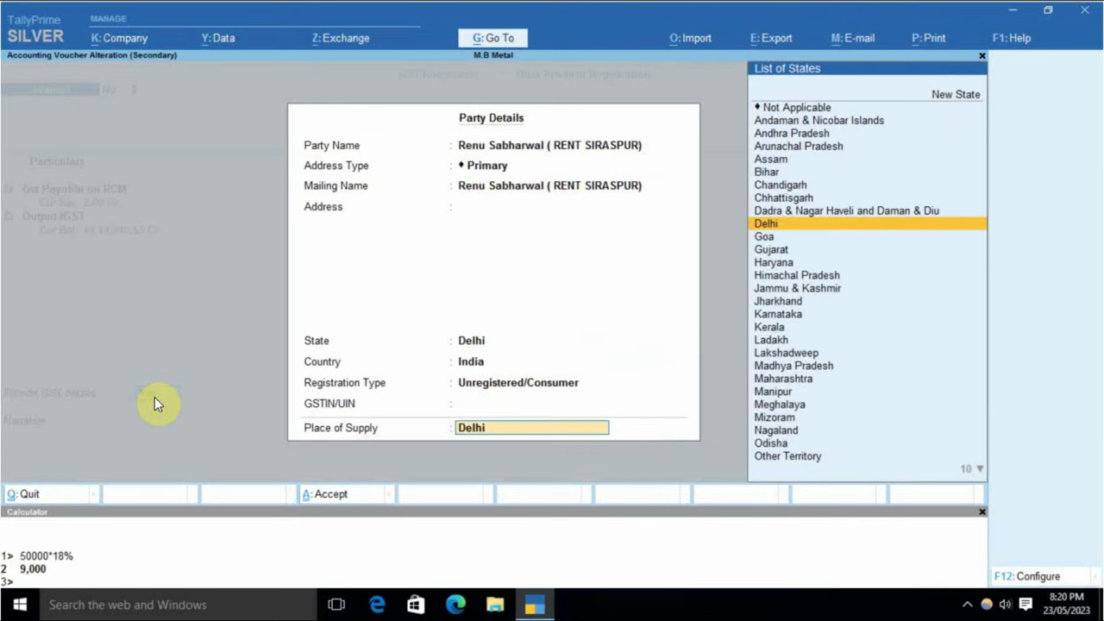
key("Return")
key("Return")
key("Return")
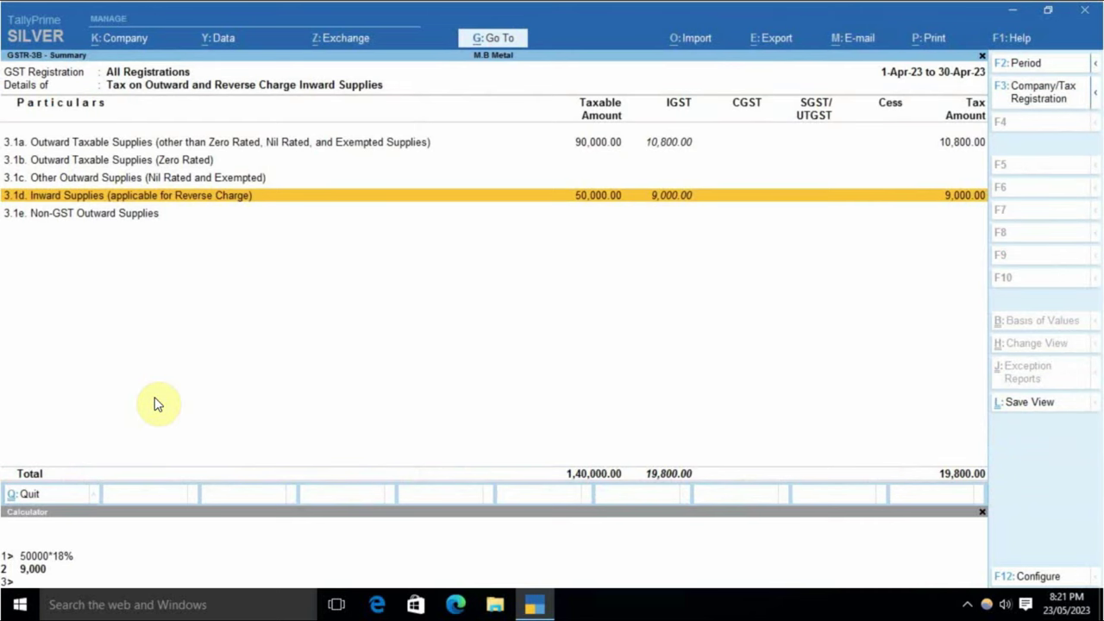
- Check the reverse charge inward supplies row in section 4's Input Tax Credit Available details
key("Escape")
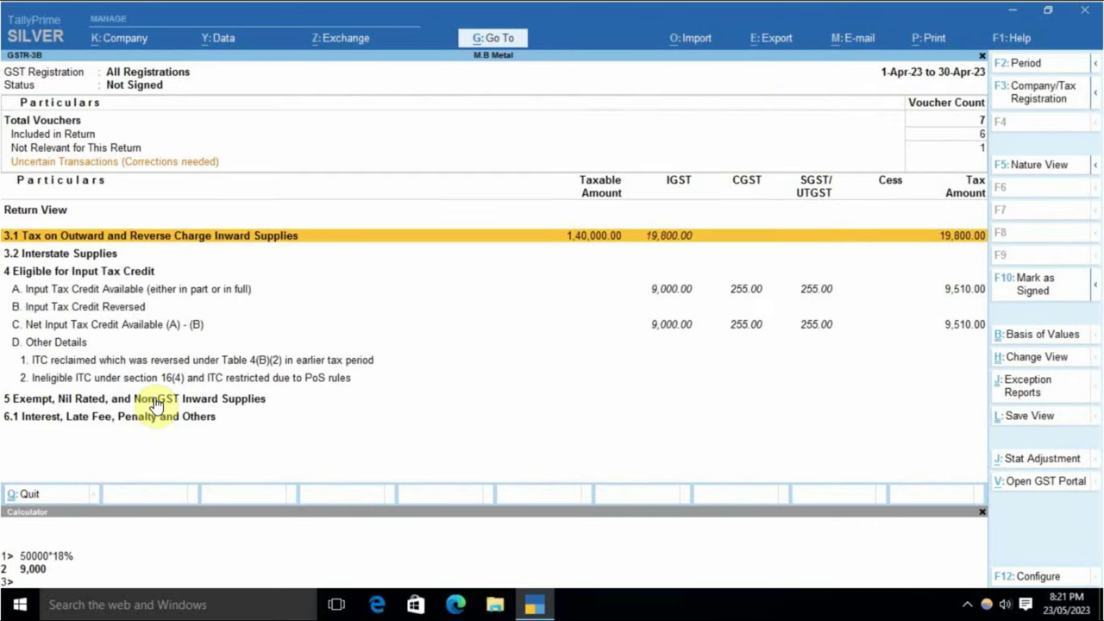
key("Down")
key("Down")
key("Down")
key("Down")
key("Up")
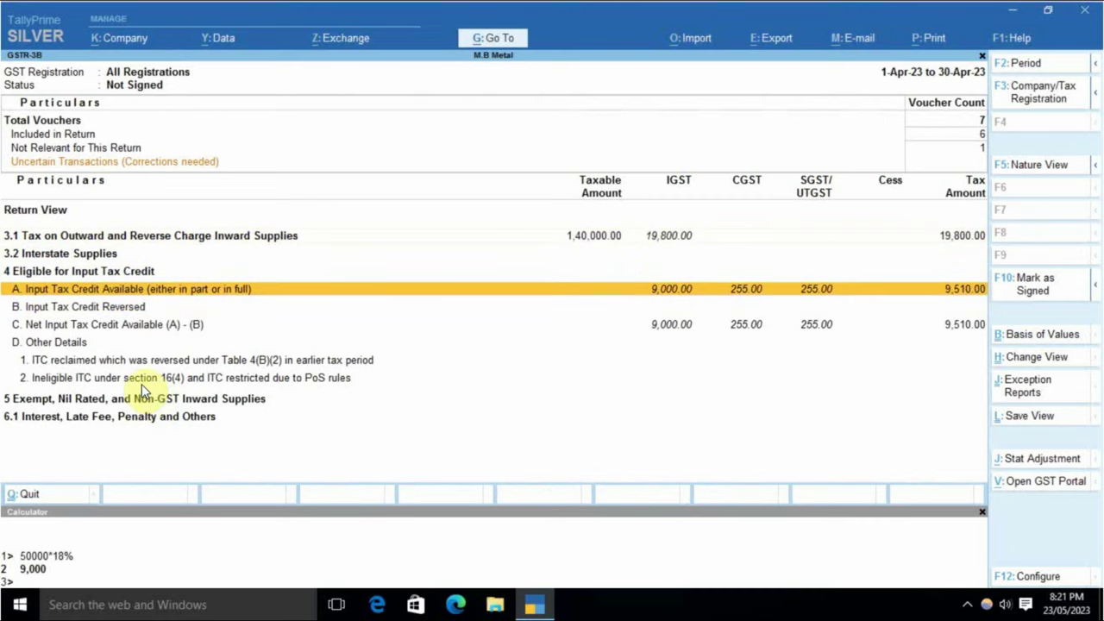
key("Return")
key("Down")
key("Down")
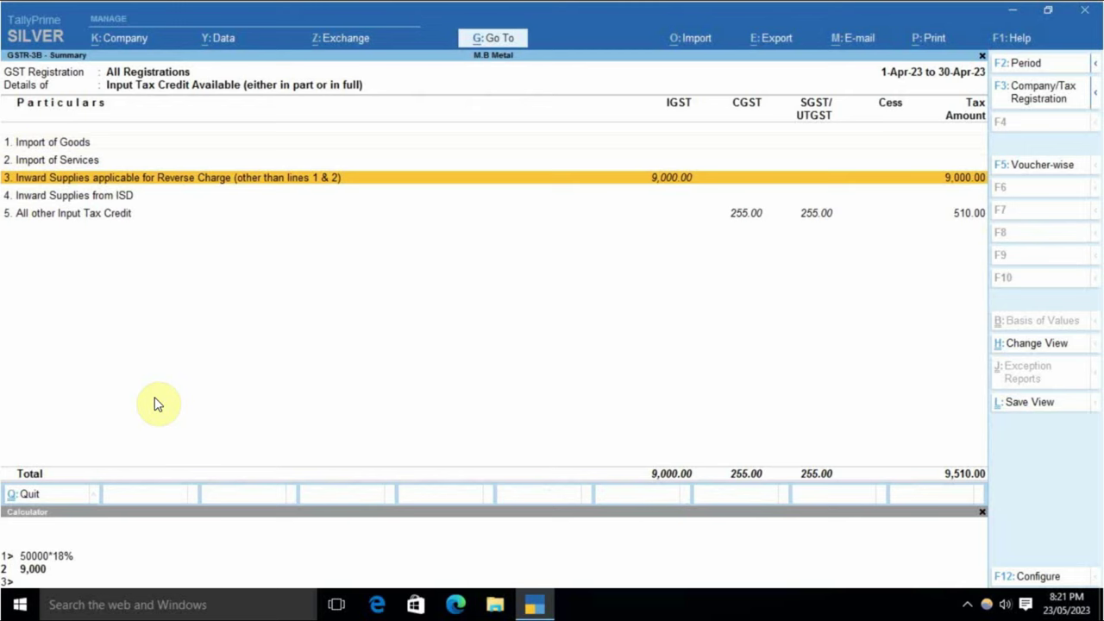
- Return to the GSTR-3B overview and compare section 3.1 with the input tax credit in section 4
key("Escape")
key("Up")
key("Up")
key("Up")
key("Down")
key("Down")
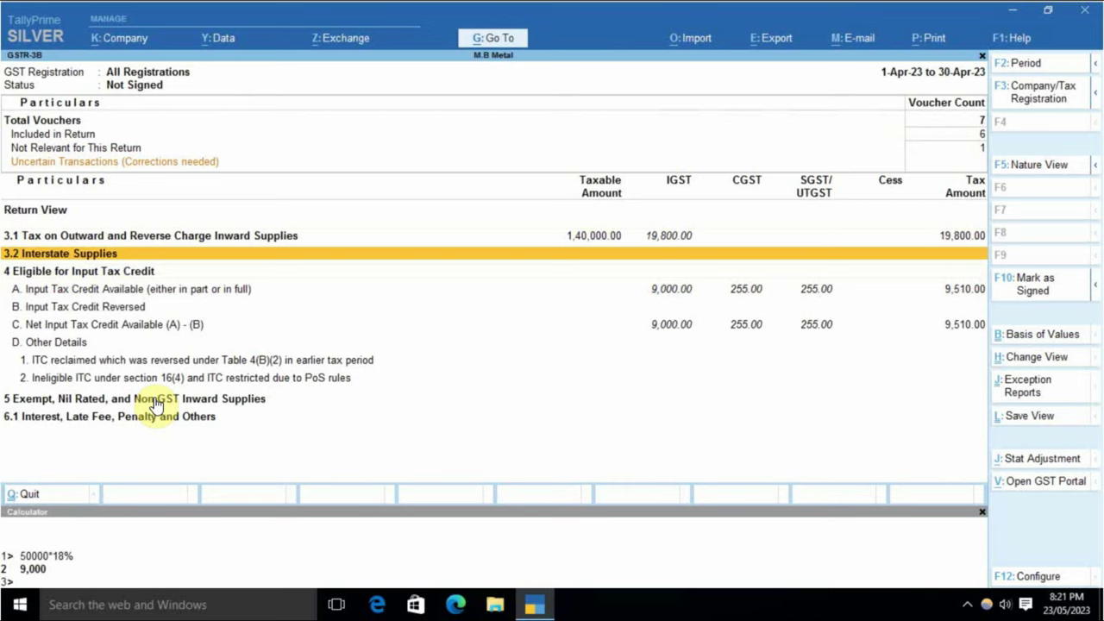
- Start an Invoice RCM purchase voucher with number 2, supplier invoice number 2 and invoice date 1-Apr-23
key("alt+v")
key("F9")
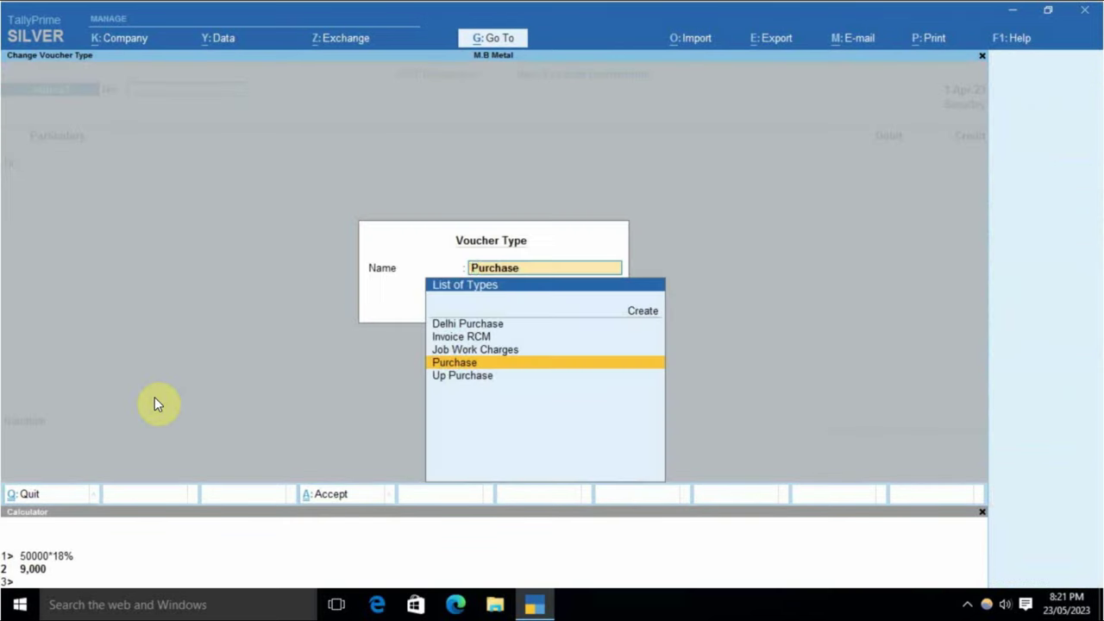
key("Up")
key("Up")
key("Return")
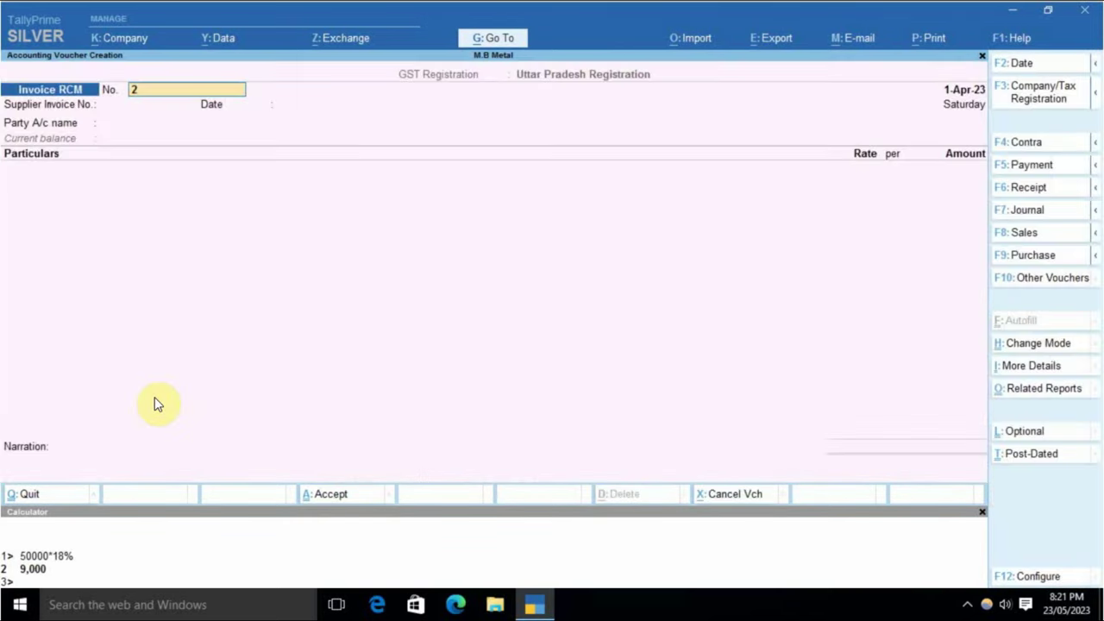
type("2")
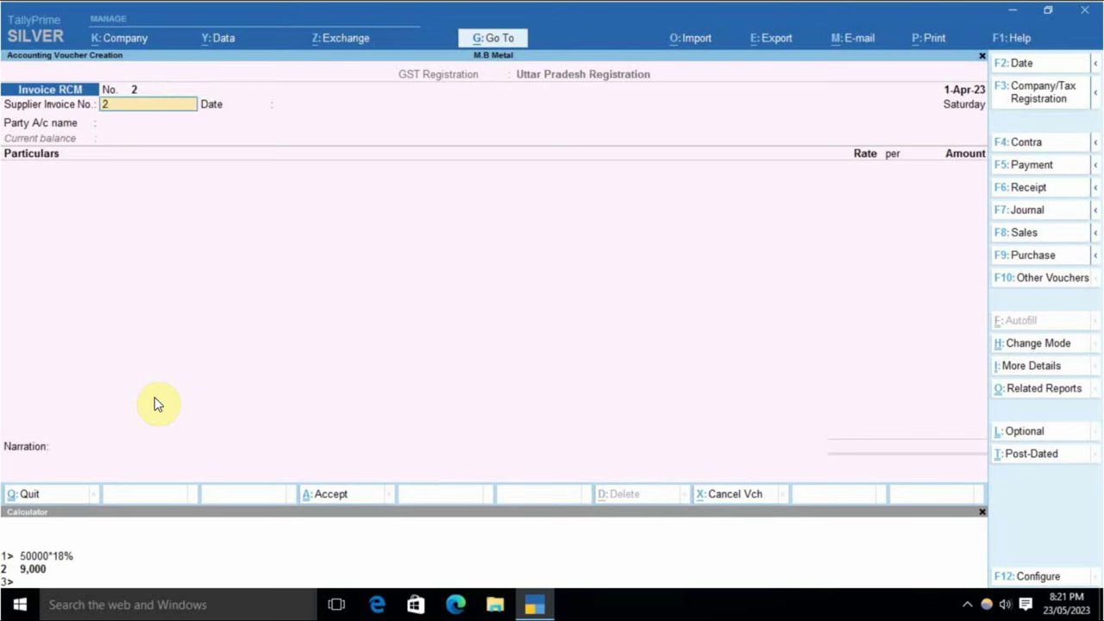
key("Return")
key("Return")
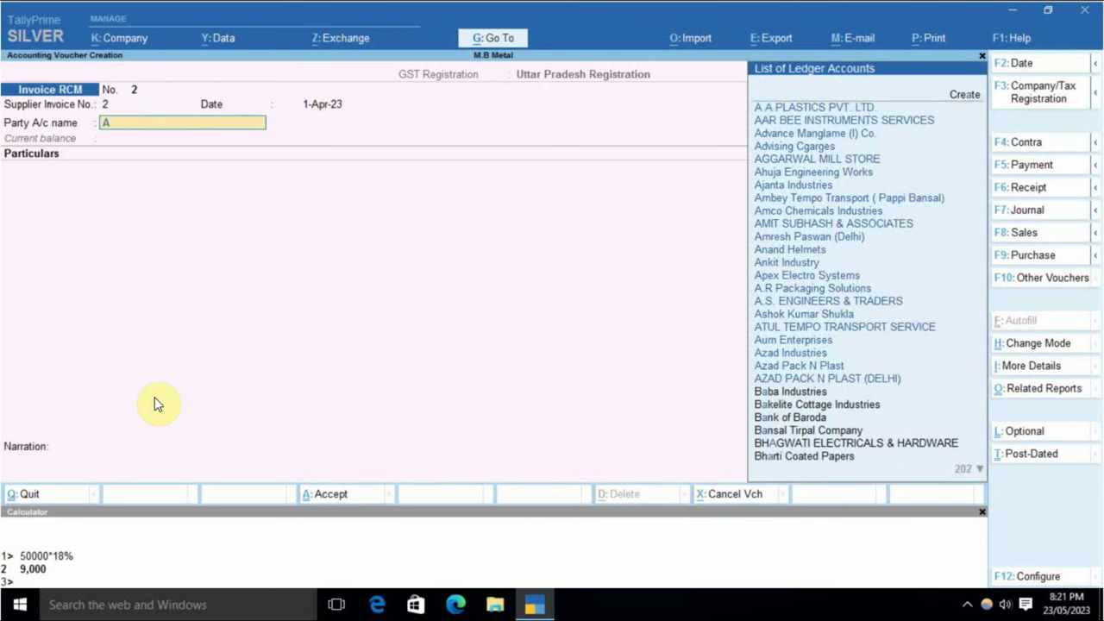
- Select Vaishali Tempo Transport as the party, and accept its details with state Delhi and place of supply Uttar Pradesh
type("Vai")
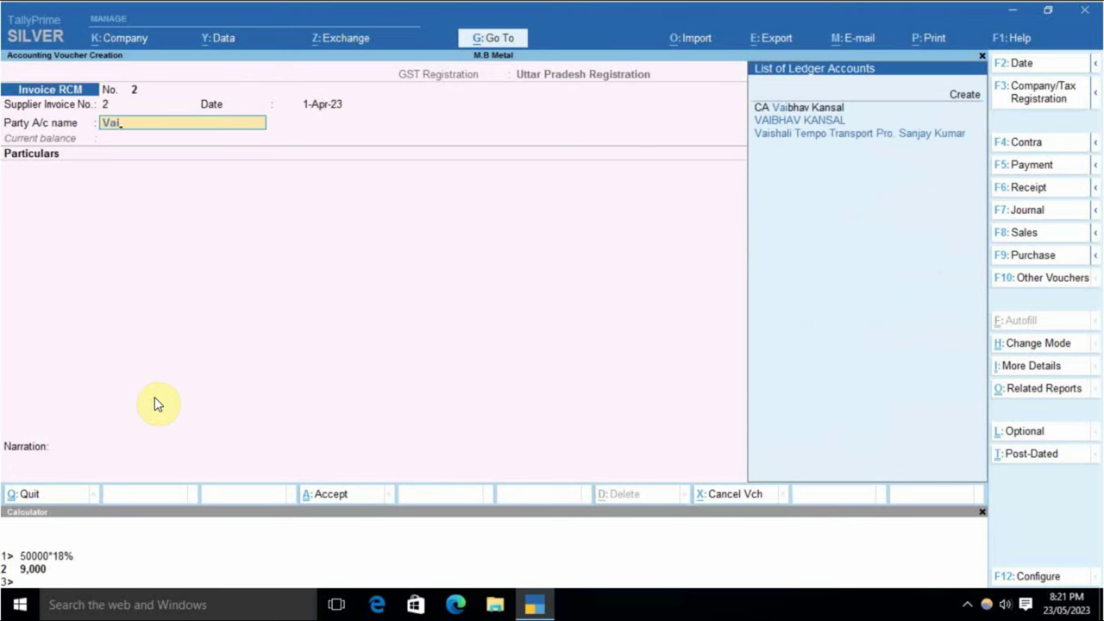
key("Down")
key("Down")
key("Return")
key("Return")
key("Return")
key("Return")
key("Return")
key("Return")
key("Return")
key("Return")
key("Return")
key("Return")
key("Return")
key("Return")
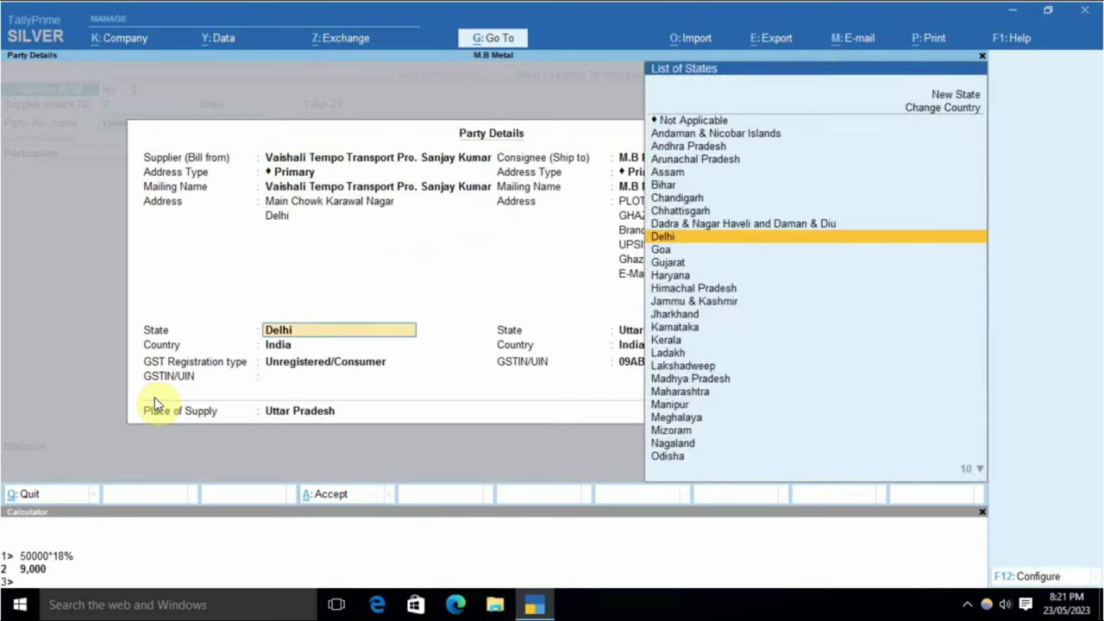
key("Return")
key("Return")
key("Return")
key("Return")
key("Return")
key("Return")
key("Return")
key("Return")
key("Return")
key("Return")
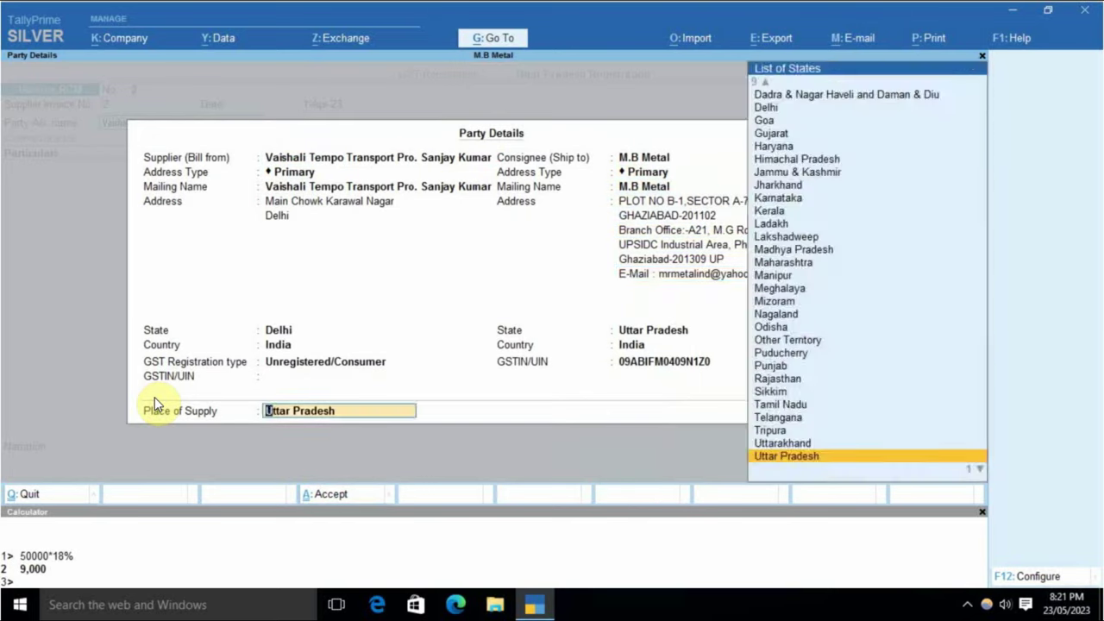
key("Return")
- Select Freight Charges -Inter State RCM as the voucher's expense ledger with a blank description
type("Rcm")
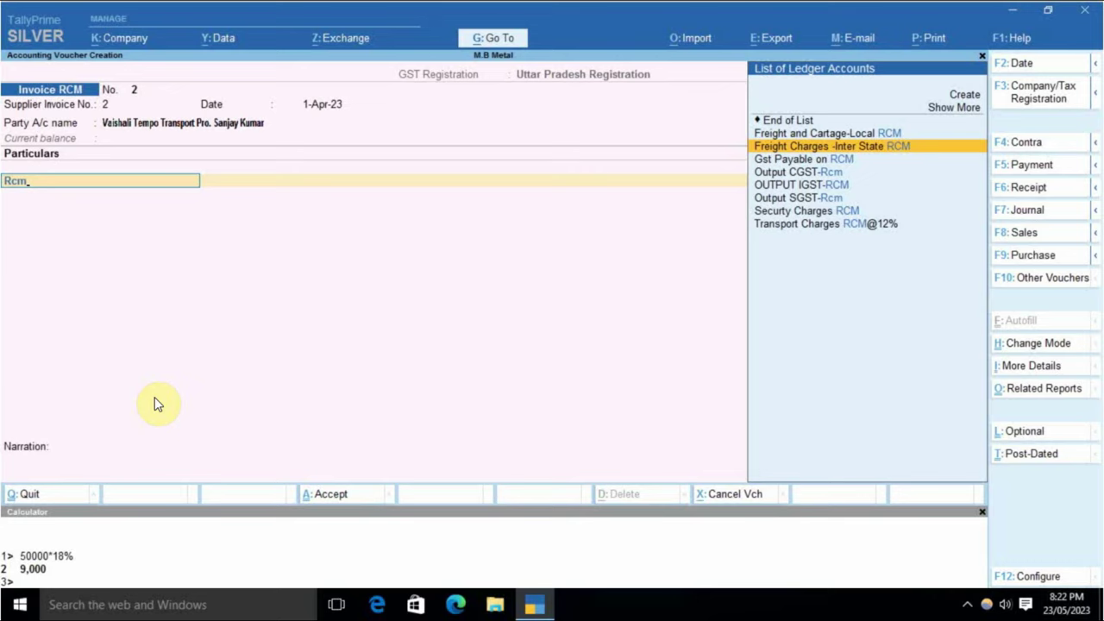
key("Return")
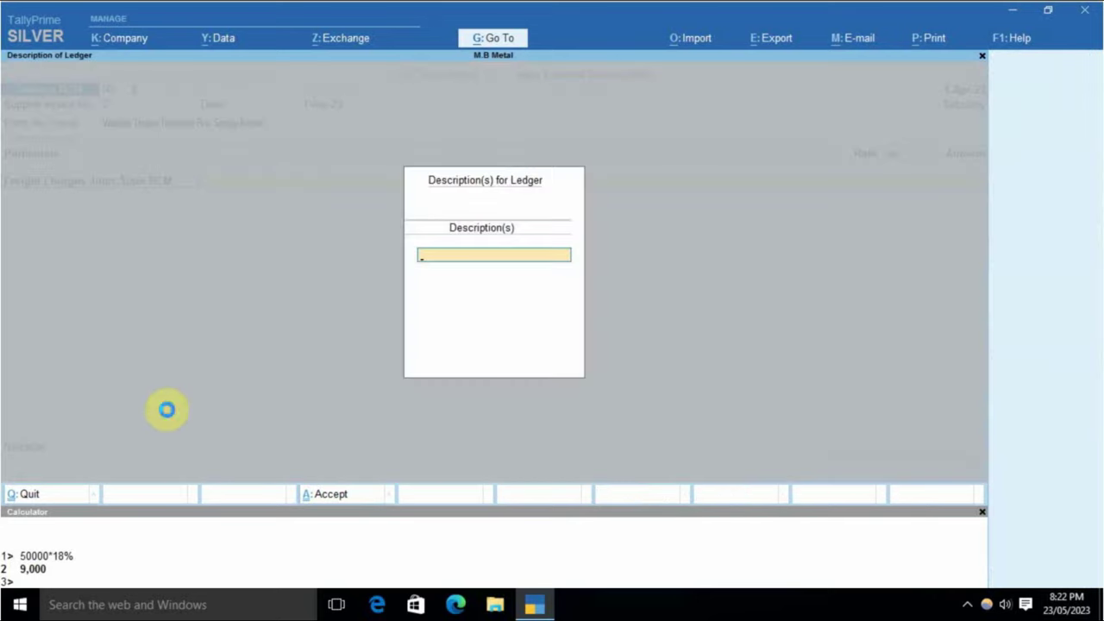
key("Return")
key("BackSpace")
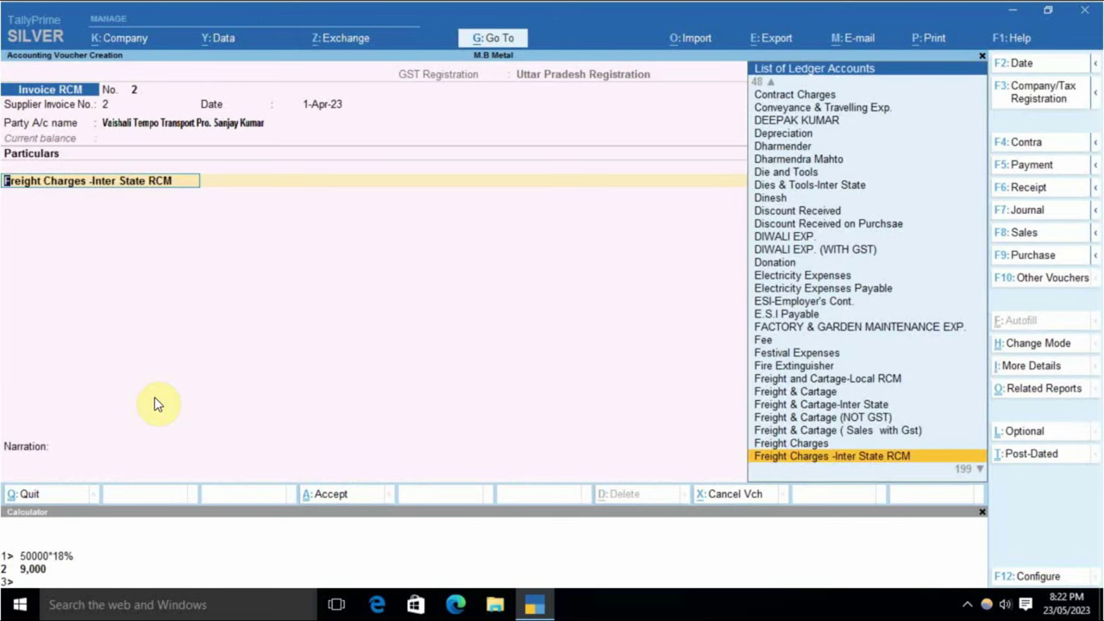
- Open the Freight Charges -Inter State RCM ledger for alteration and check its group, GST applicability and HSN/SAC details
key("ctrl+Return")
key("Return")
key("Return")
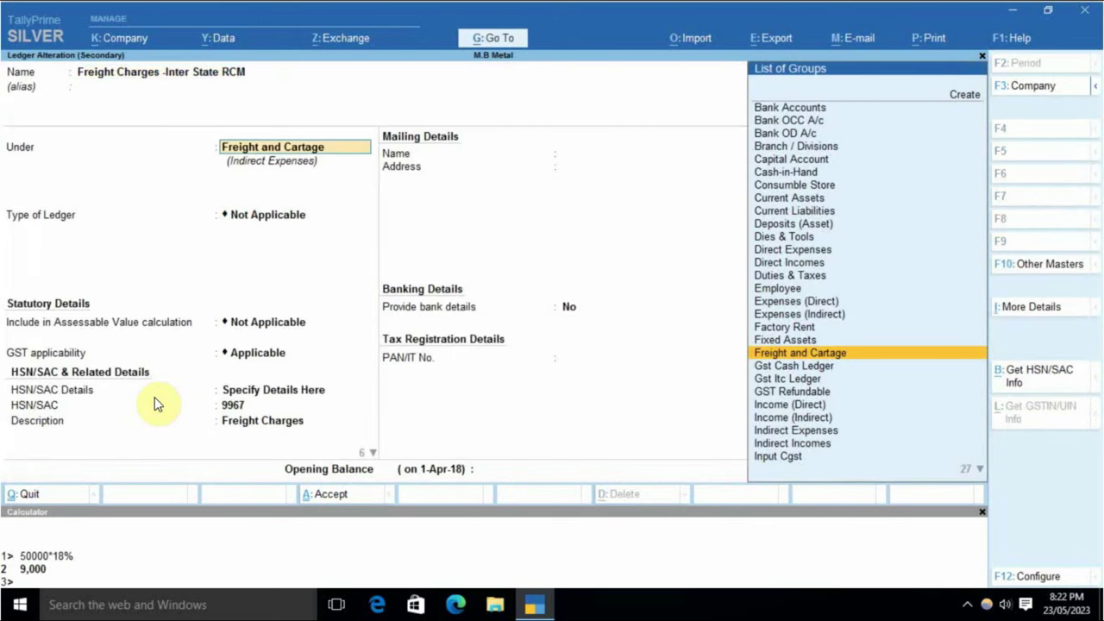
key("Return")
key("Return")
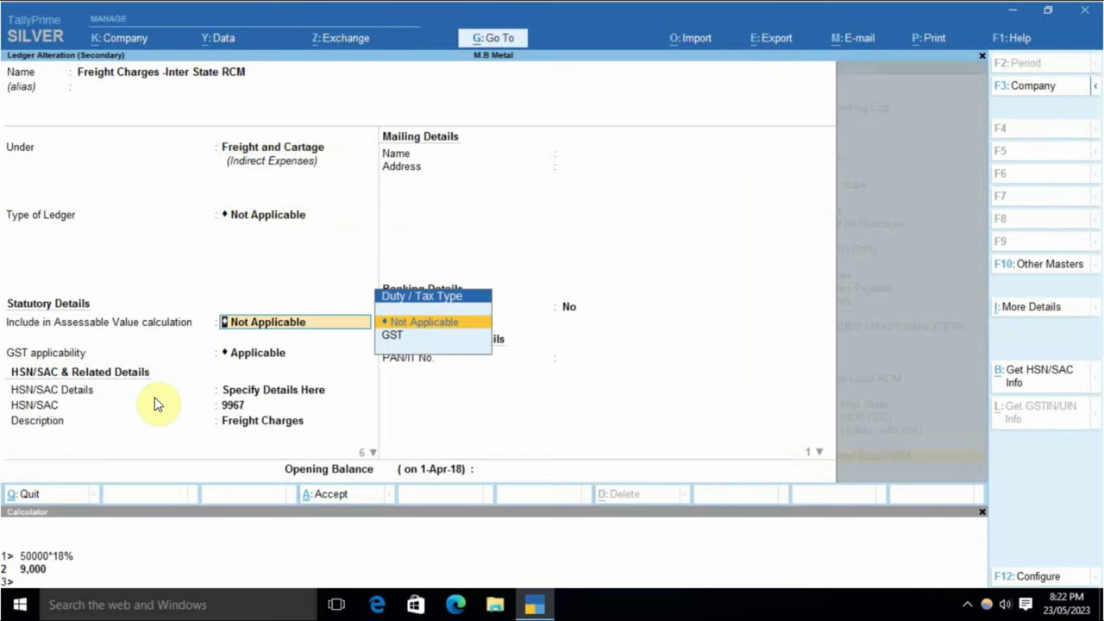
key("Return")
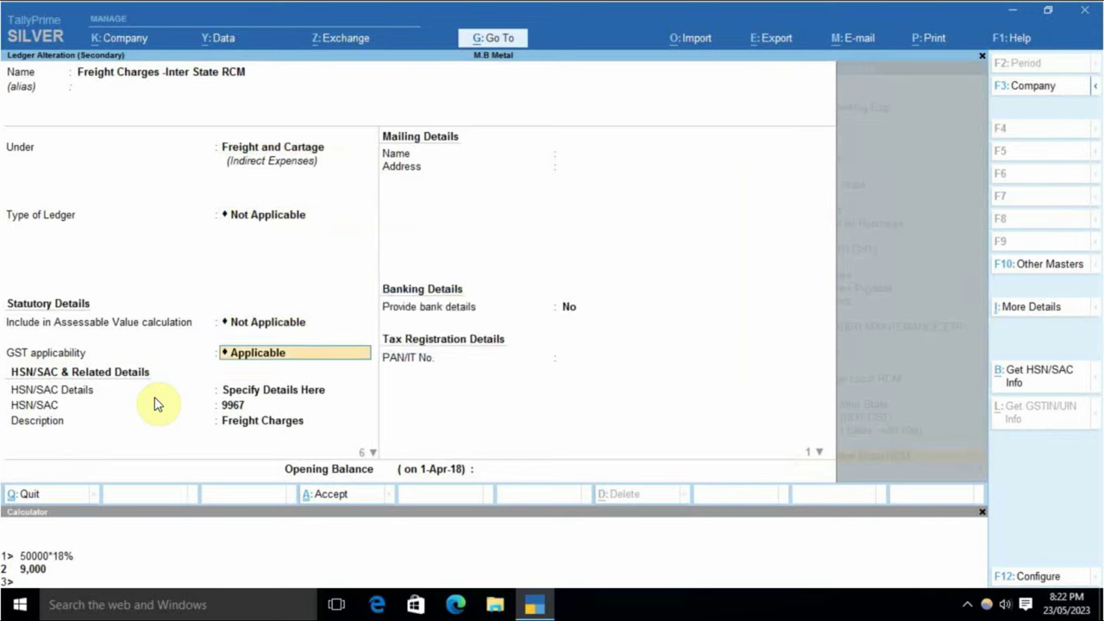
key("Return")
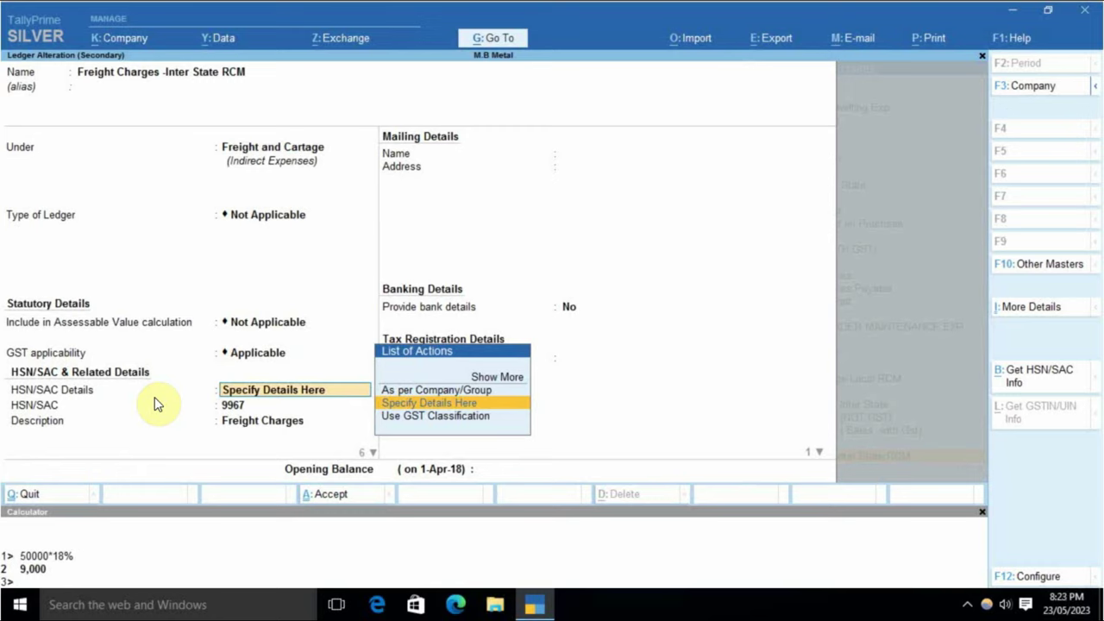
key("Return")
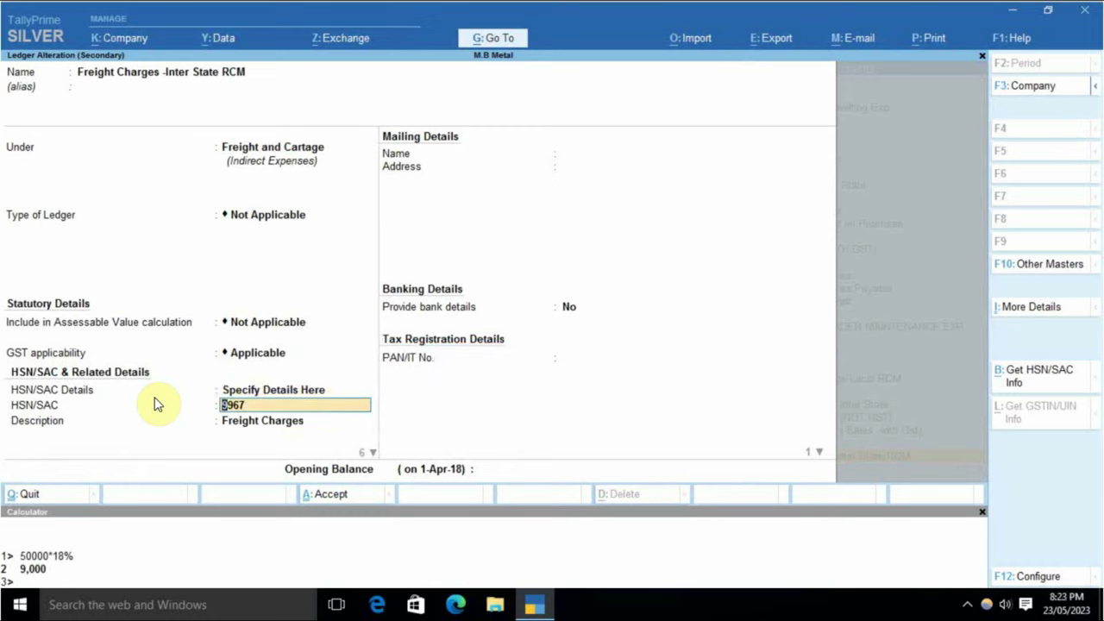
key("Return")
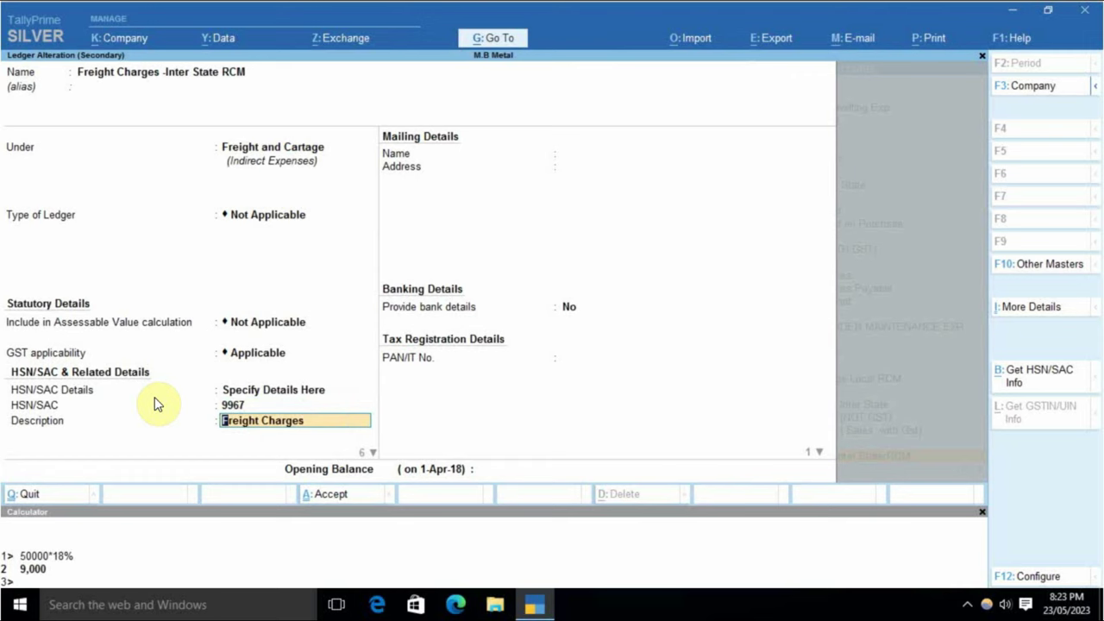
- Set Enable Reverse Charge calculation to Yes in the ledger's configuration, and accept the configuration
key("F12")
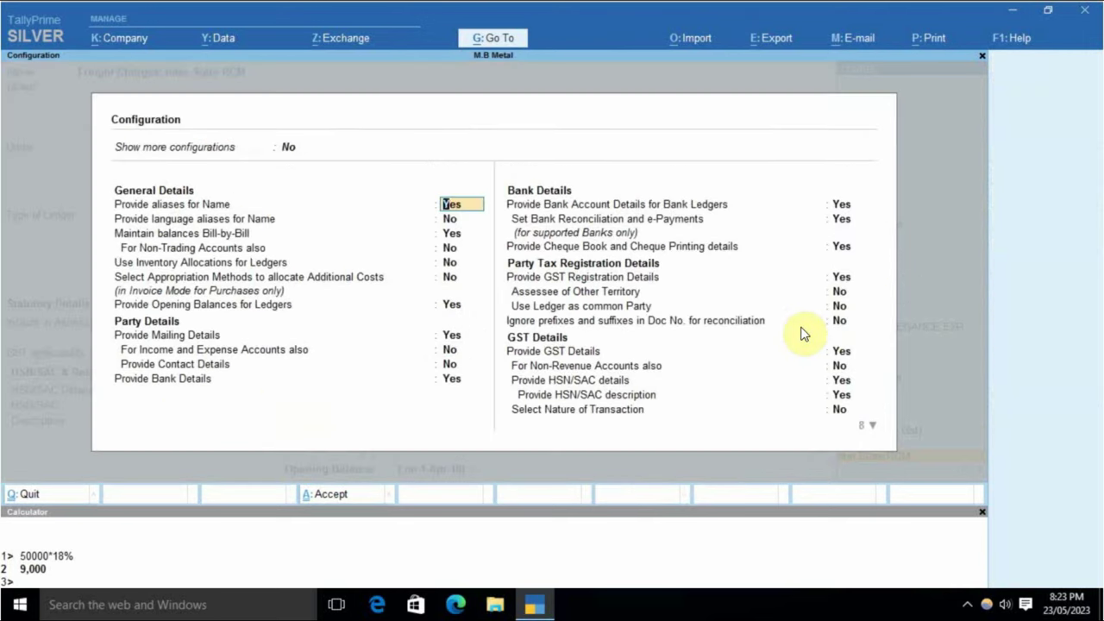
key("Page_Down")
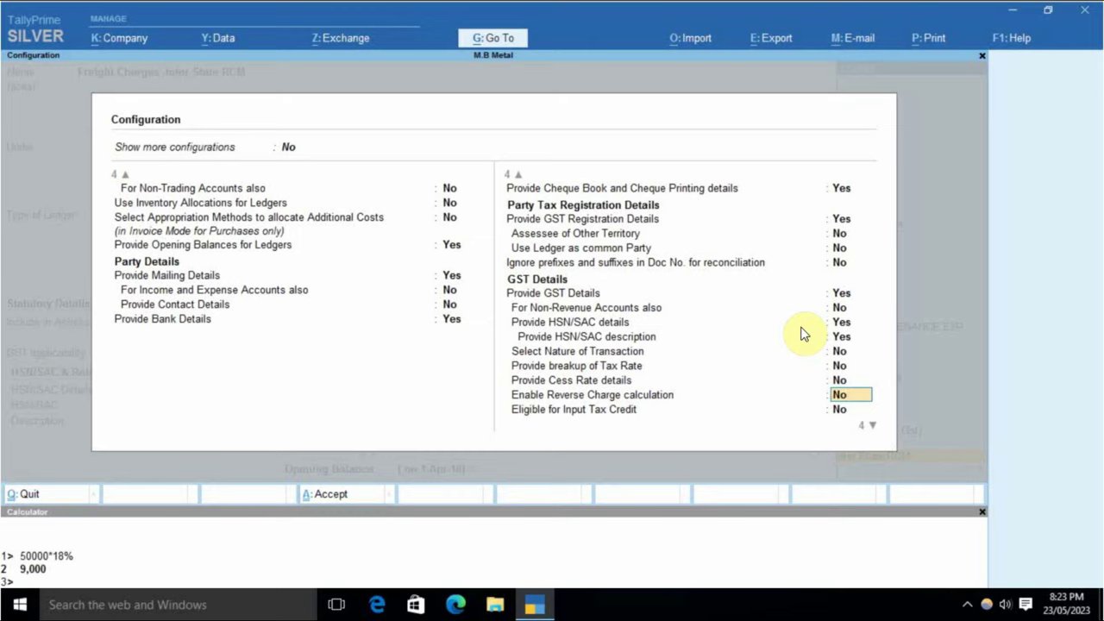
key("y")
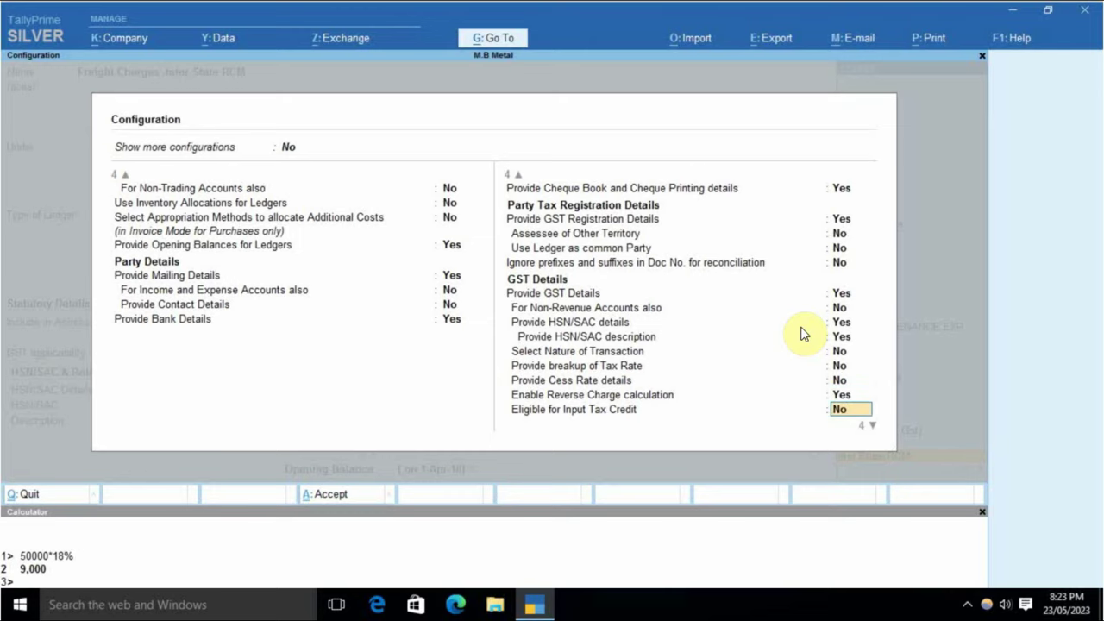
key("Return")
key("Return")
key("Return")
key("Return")
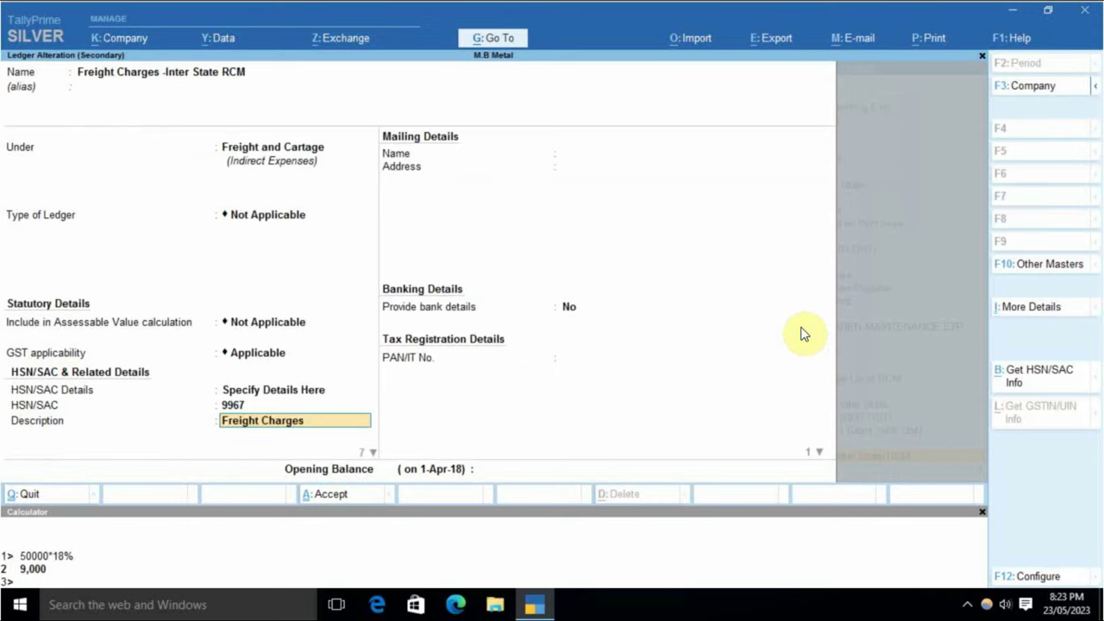
- Keep the freight ledger Taxable at 5% GST, applicable for reverse charge with supply type Services, and accept the master
key("Up")
key("BackSpace")
key("BackSpace")
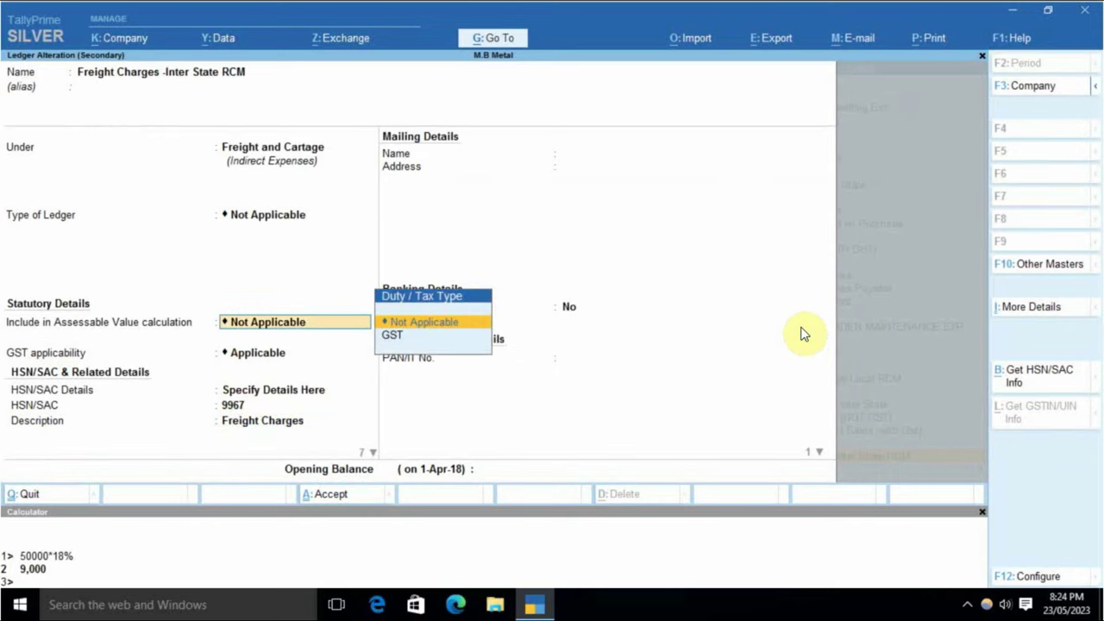
key("Return")
key("Return")
key("Return")
key("Return")
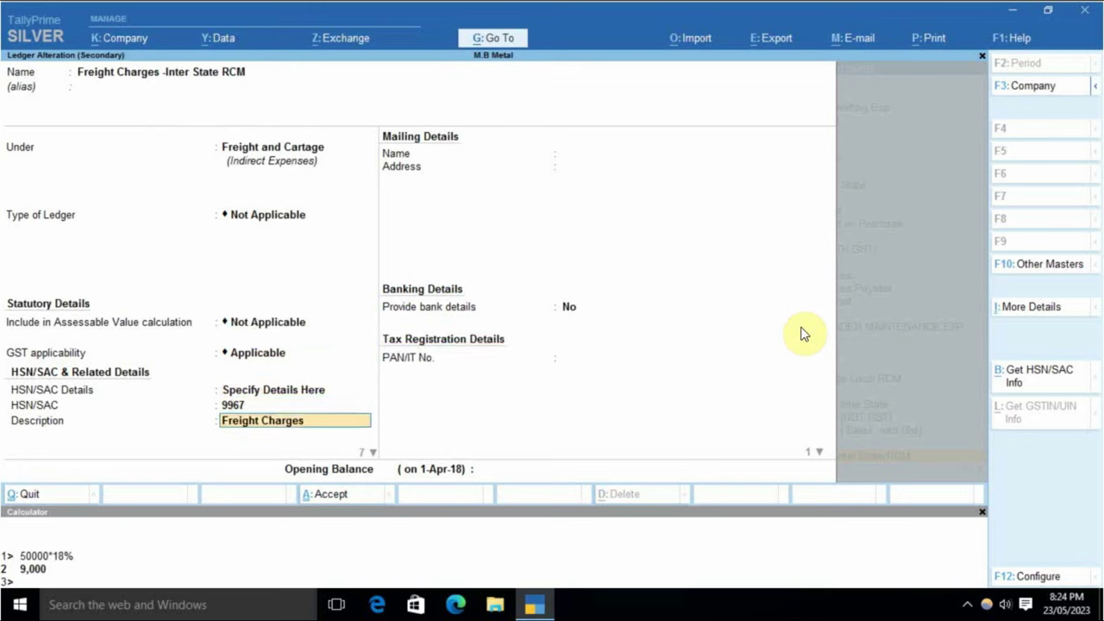
key("Return")
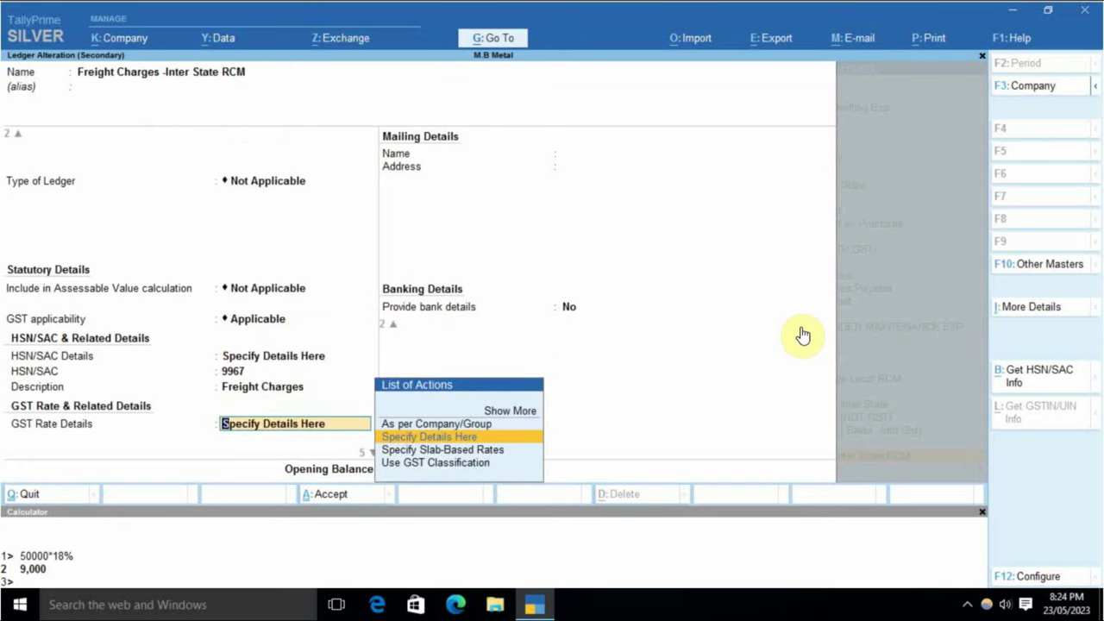
key("Return")
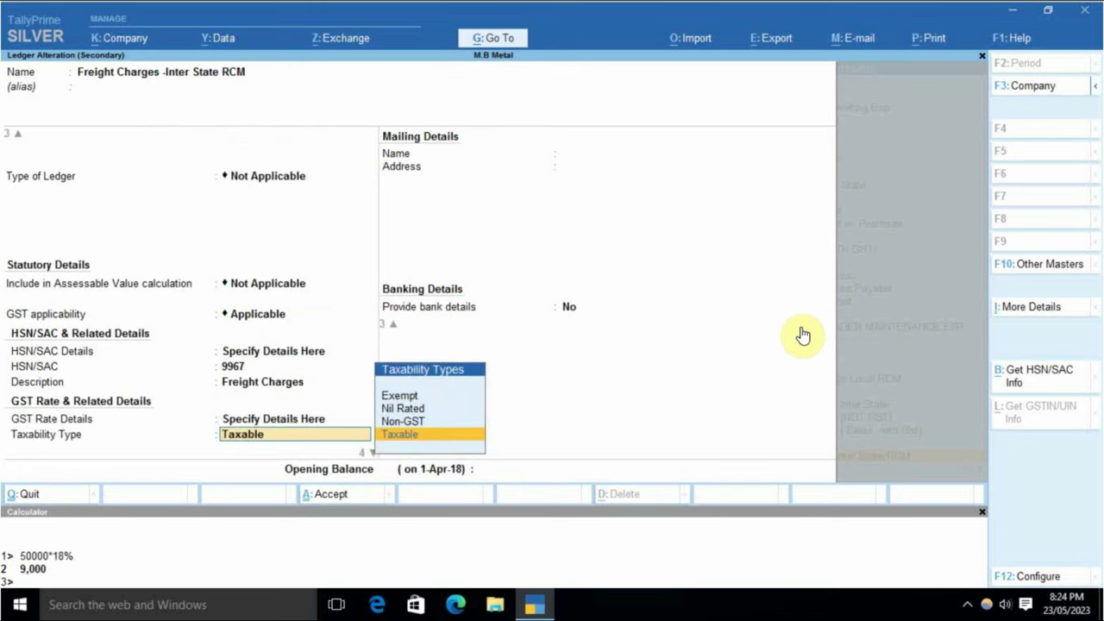
key("Return")
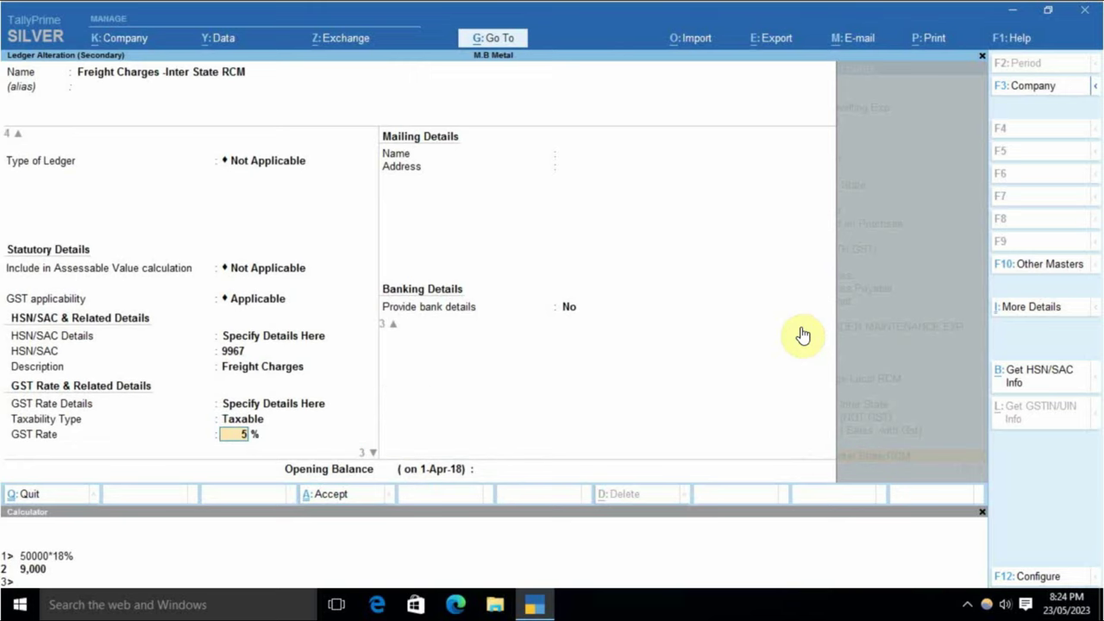
key("Return")
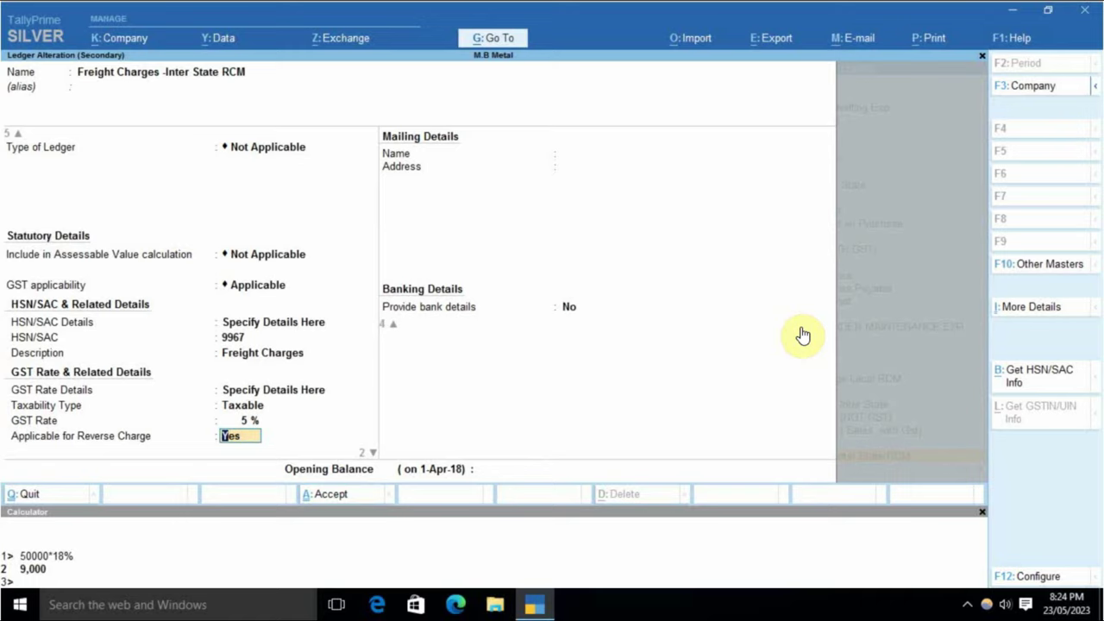
key("Return")
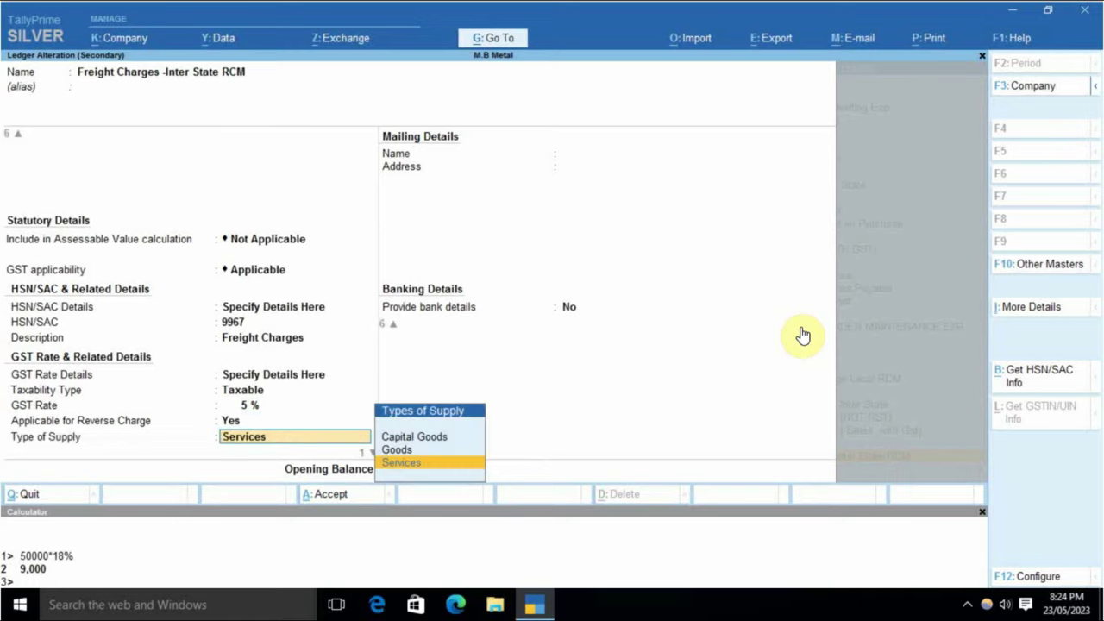
key("Return")
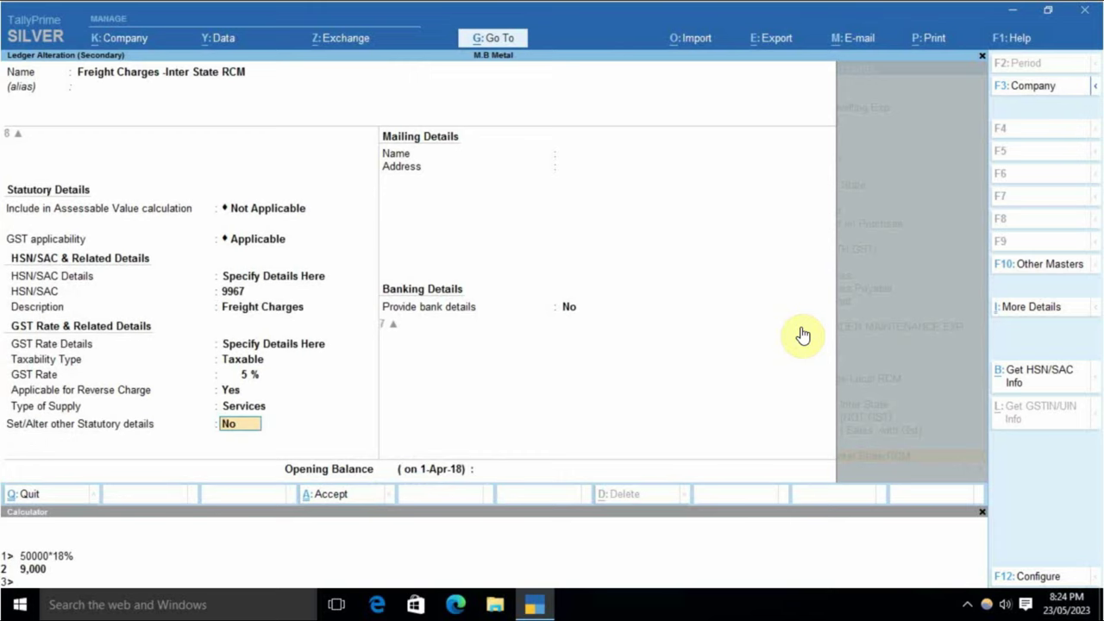
key("Return")
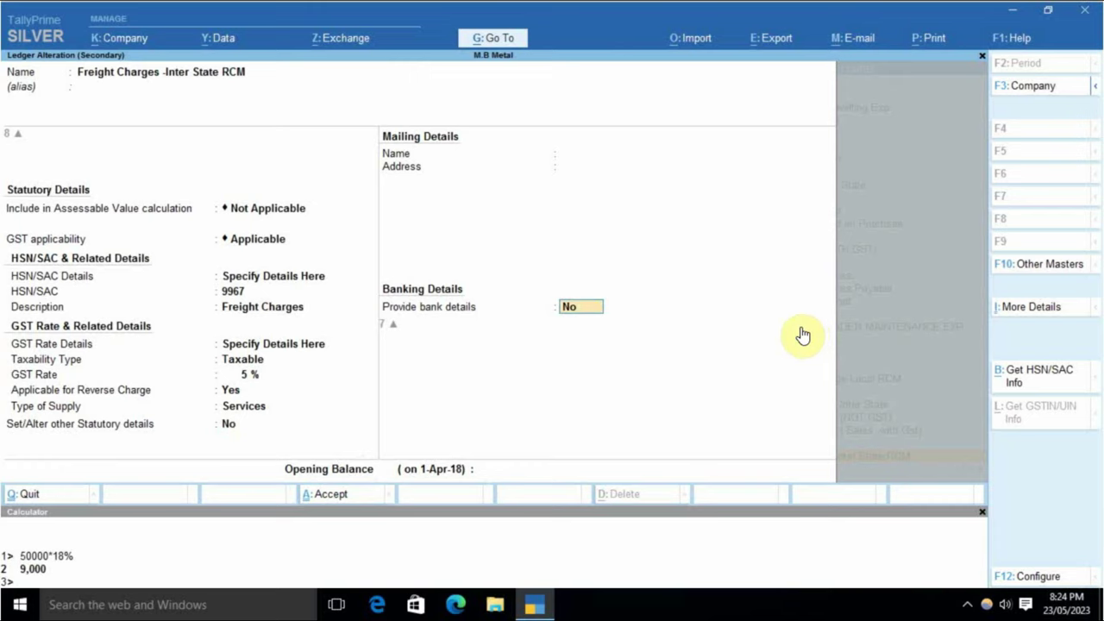
key("Return")
key("Return")
key("y")
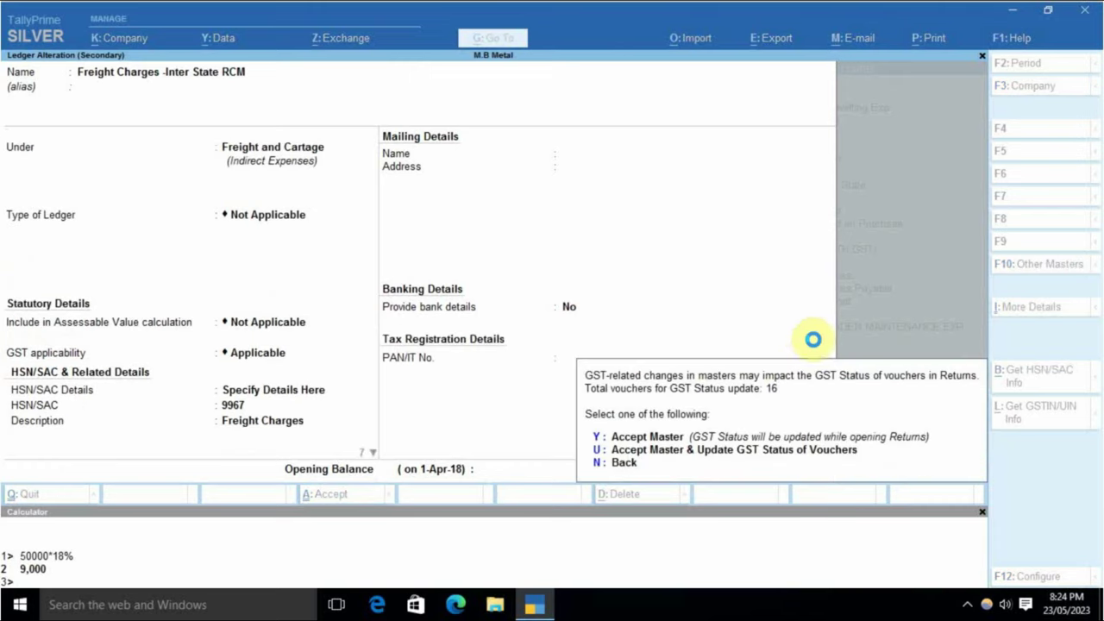
key("Return")
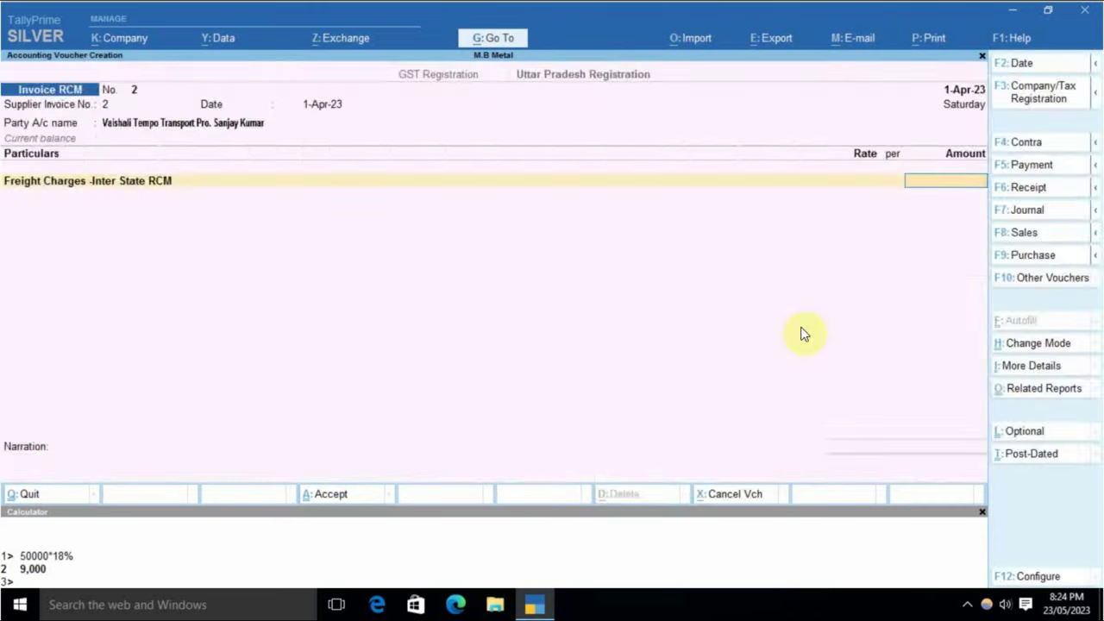
- Enter 20,000 as the freight charges amount and save the Invoice RCM voucher
key("Return")
type("20000")
key("Return")
key("Return")
key("Return")
key("Return")
key("Return")
key("Return")
key("Return")
key("Return")
key("Return")
key("Return")
key("Return")
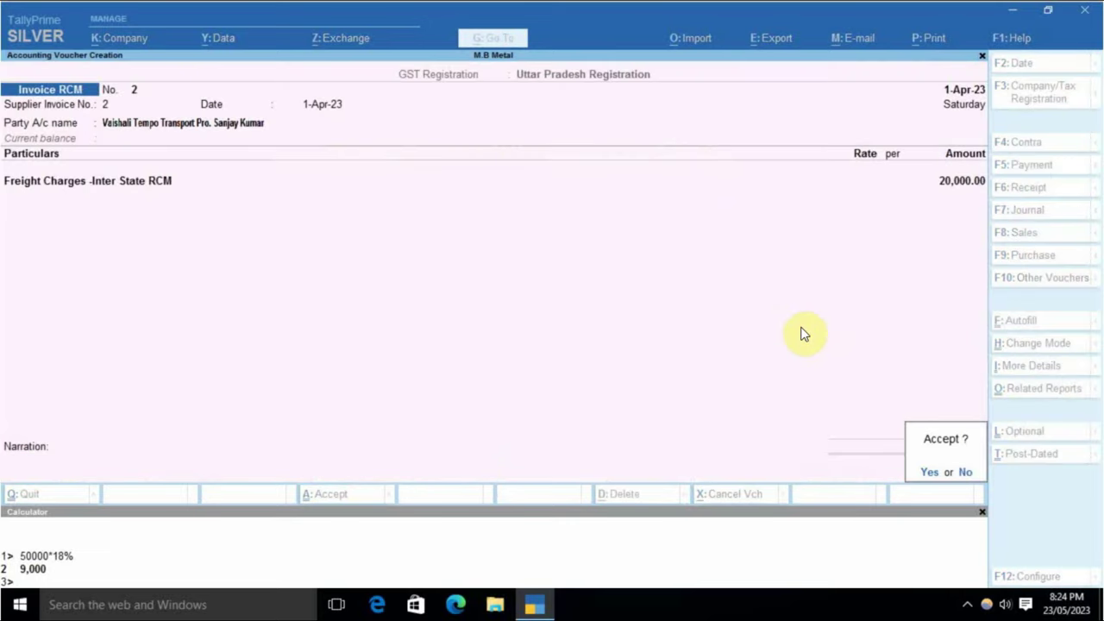
key("Return")
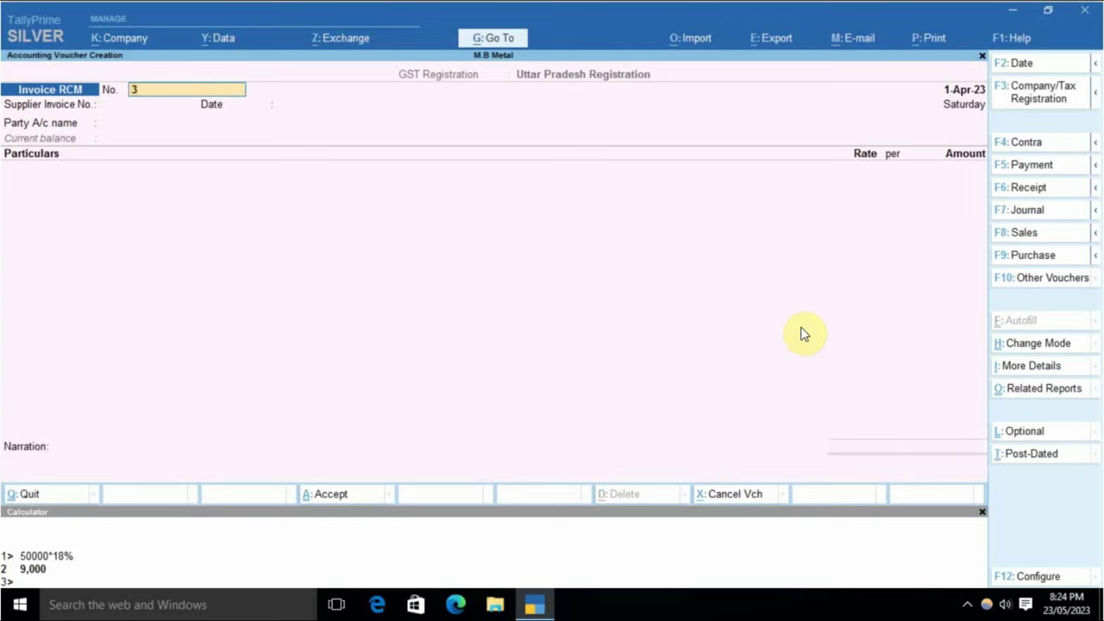
- Reopen the saved freight voucher to check its entries, and return to the Gateway of Tally
key("Page_Up")
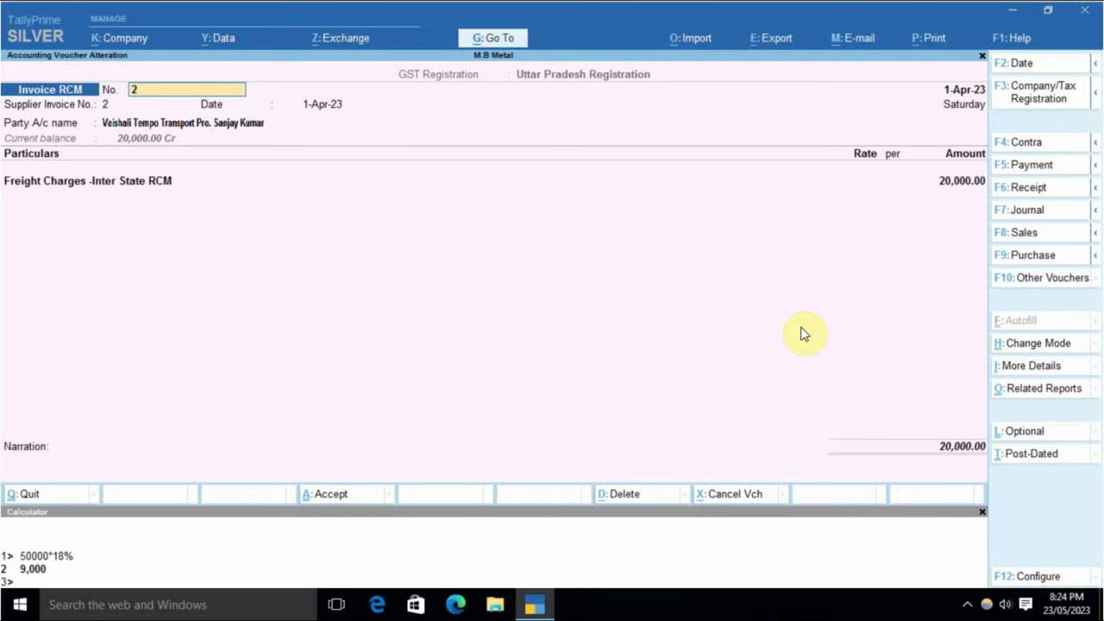
key("Escape")
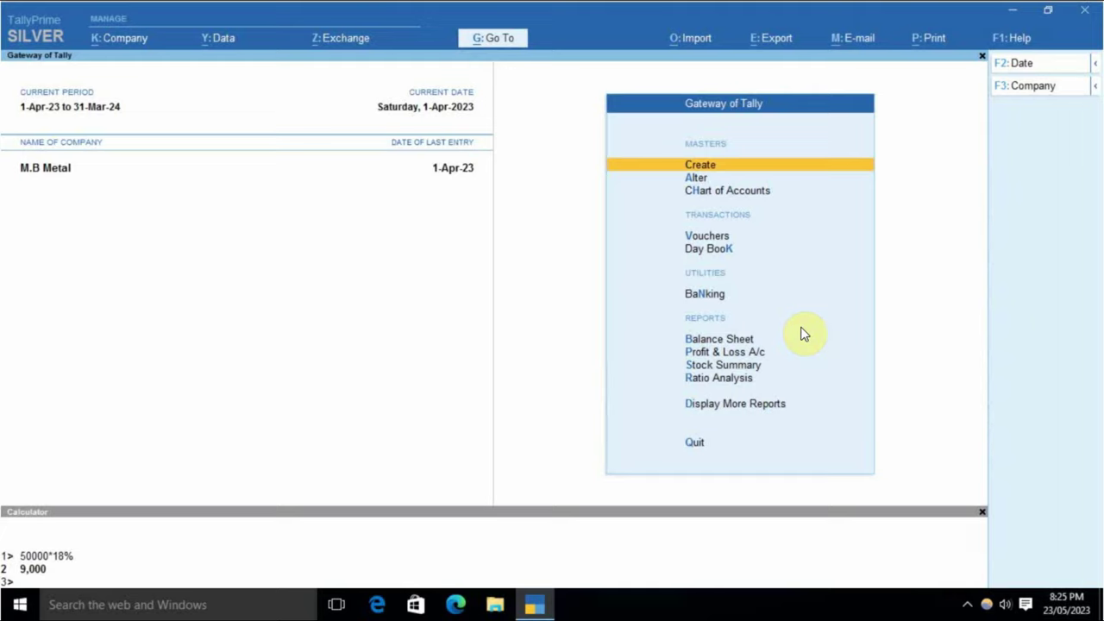
- Open the Reverse Charge Supplies report from the other GST reports under the statutory reports
key("d")
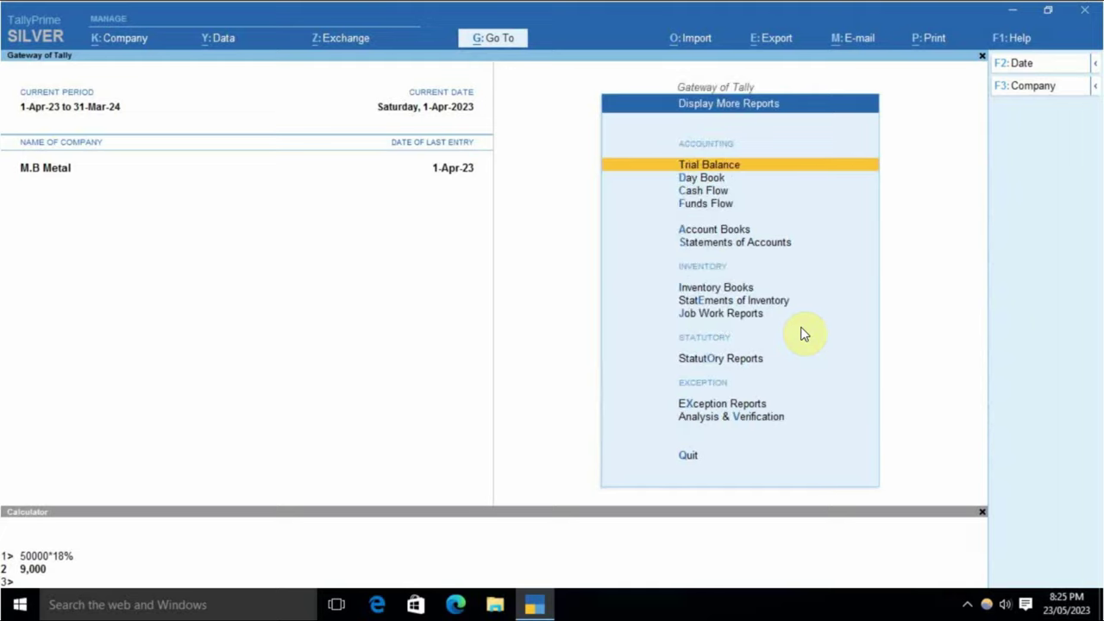
key("o")
key("g")
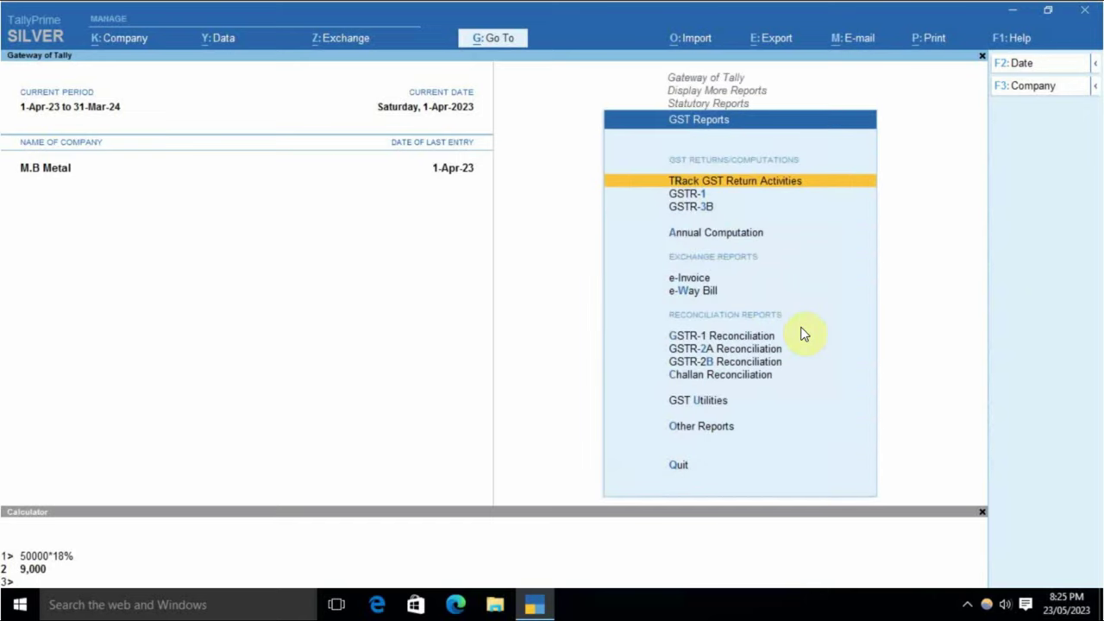
key("Down")
key("Down")
key("Down")
key("Down")
key("Down")
key("Down")
key("Down")
key("Down")
key("Down")
key("Down")
key("Down")
key("Return")
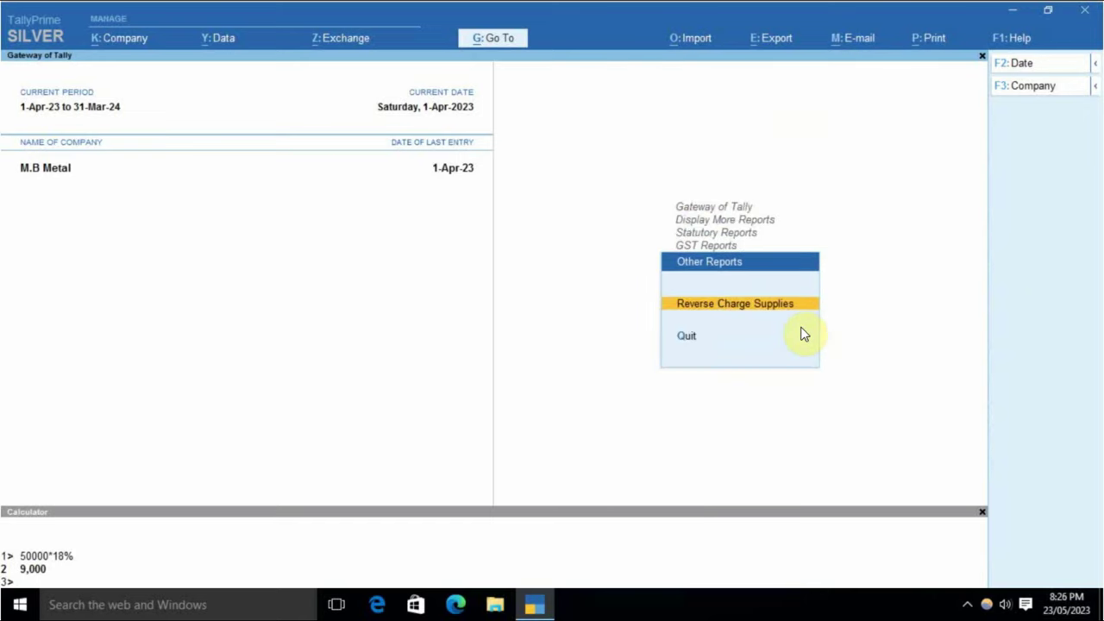
key("Return")
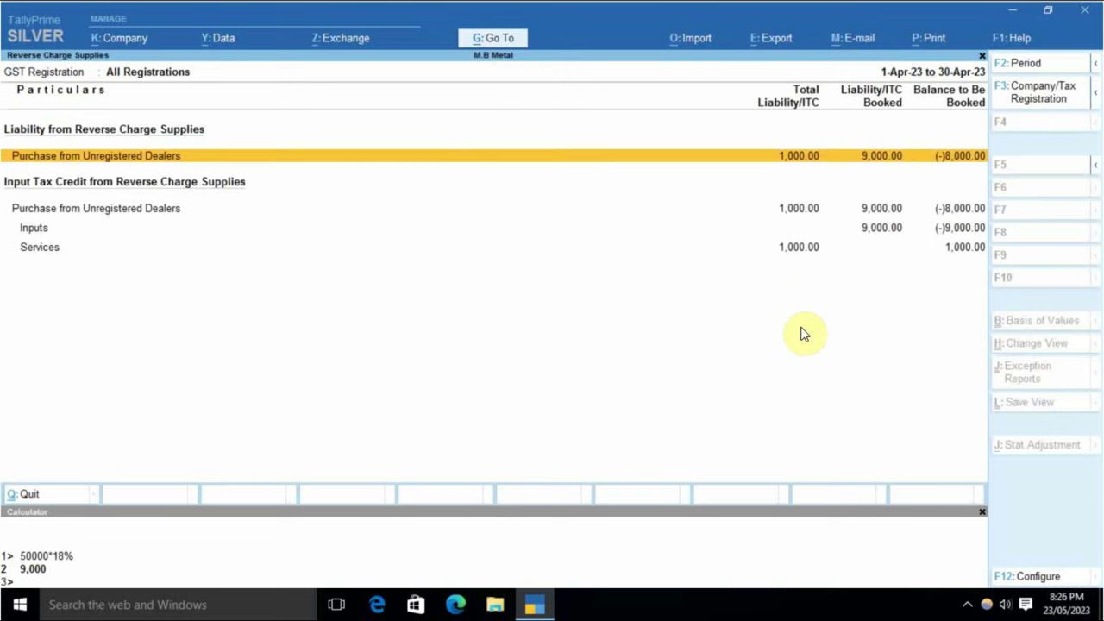
- Review the reverse charge liability and input tax credit for the period 1-4-2023 to 30-4-2023, and return to the Gateway of Tally
key("alt+F2")
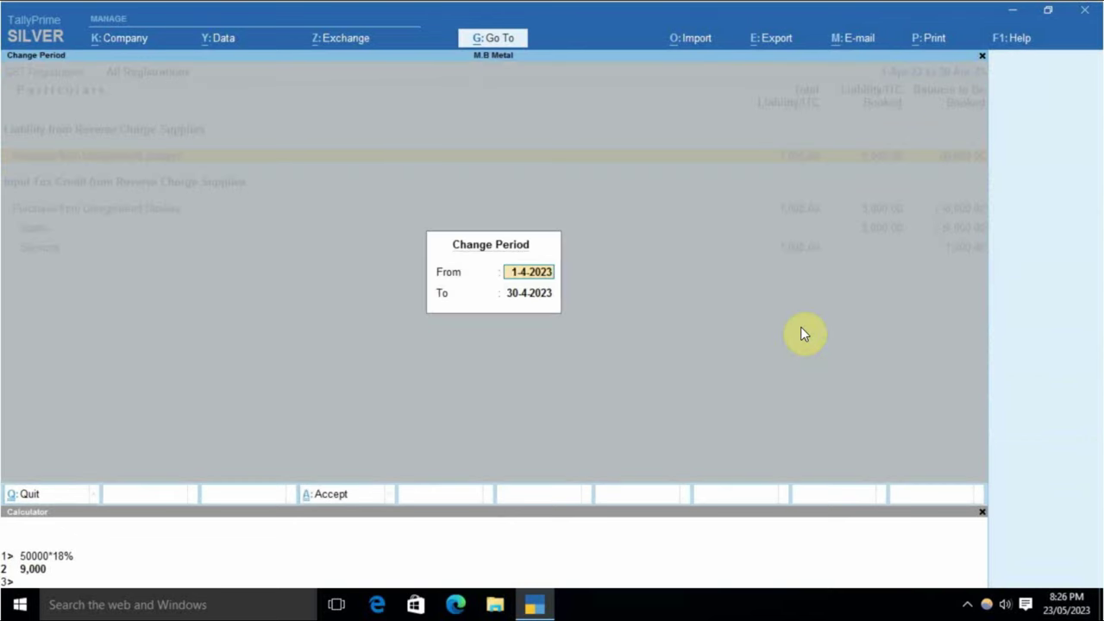
key("Return")
key("Return")
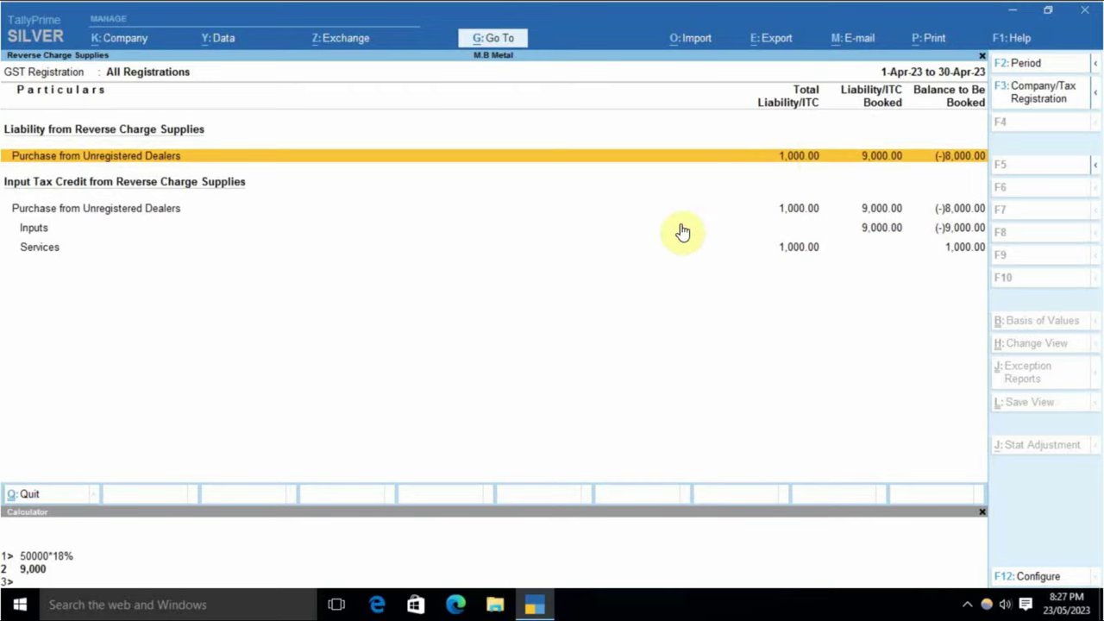
key("Escape")
key("Escape")
key("Escape")
key("Escape")
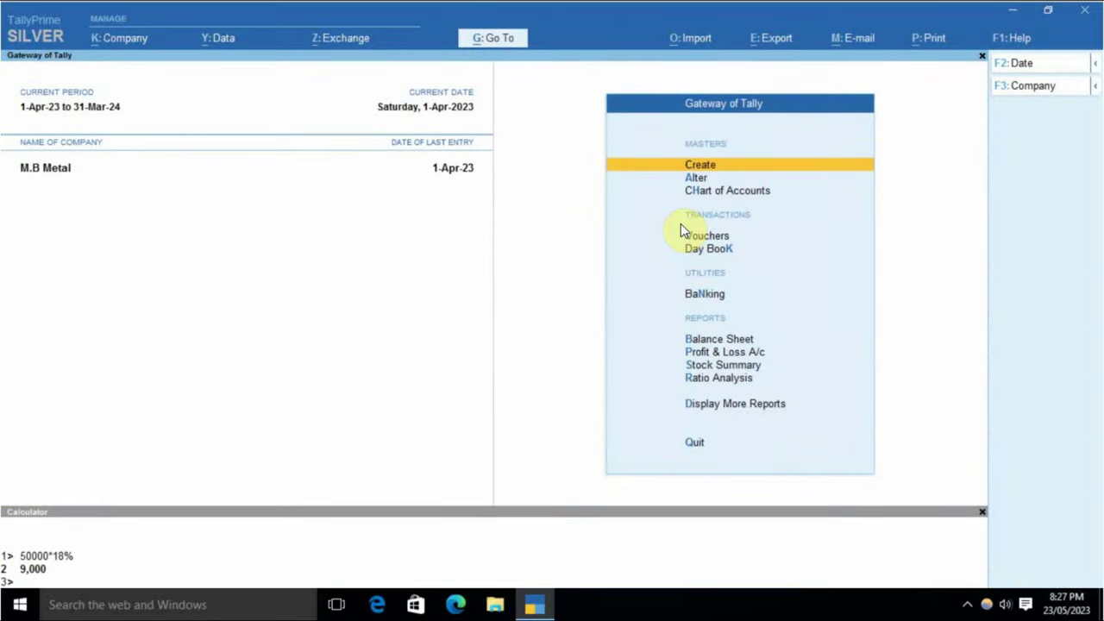
- Open the Statistics report from the statements of accounts
key("d")
key("a")
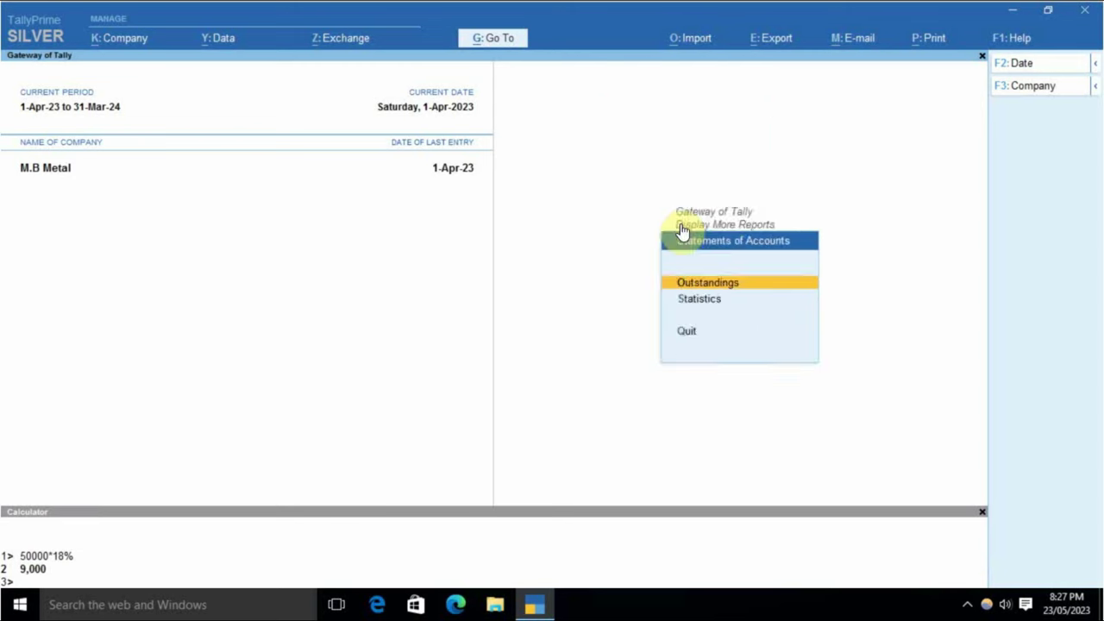
key("s")
- Examine the list of voucher types and how many vouchers are recorded under each, looking for Invoice RCM
key("Down")
key("Down")
key("Down")
key("Down")
key("Down")
key("Down")
key("Down")
key("Down")
key("Down")
key("Down")
key("Down")
key("Down")
key("Down")
key("Down")
key("Down")
key("Down")
key("Down")
key("Down")
key("Down")
key("Down")
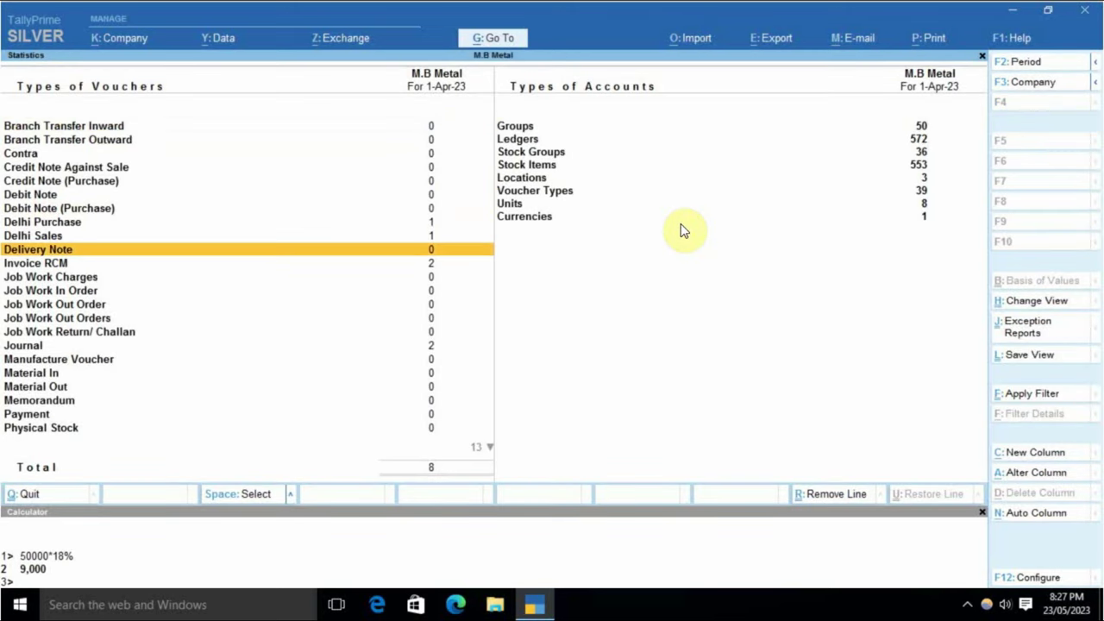
key("Up")
key("Up")
key("Up")
key("Up")
key("Up")
key("Up")
key("Up")
key("Up")
key("Up")
key("Up")
key("Up")
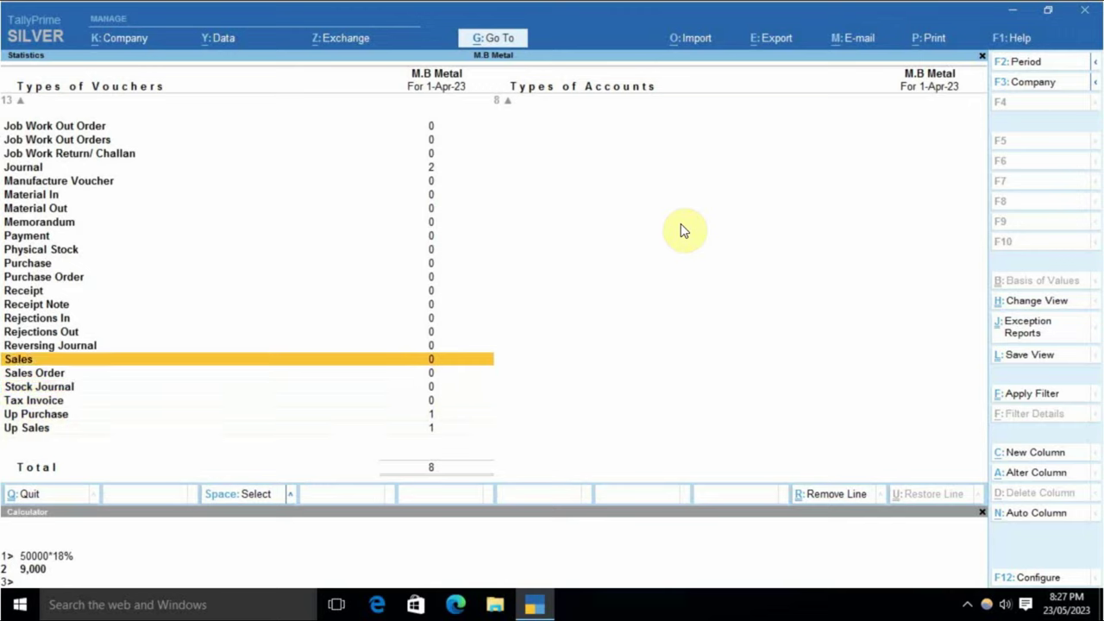
key("Up")
key("Up")
key("Up")
key("Up")
key("Up")
key("Up")
key("Up")
key("Up")
key("Up")
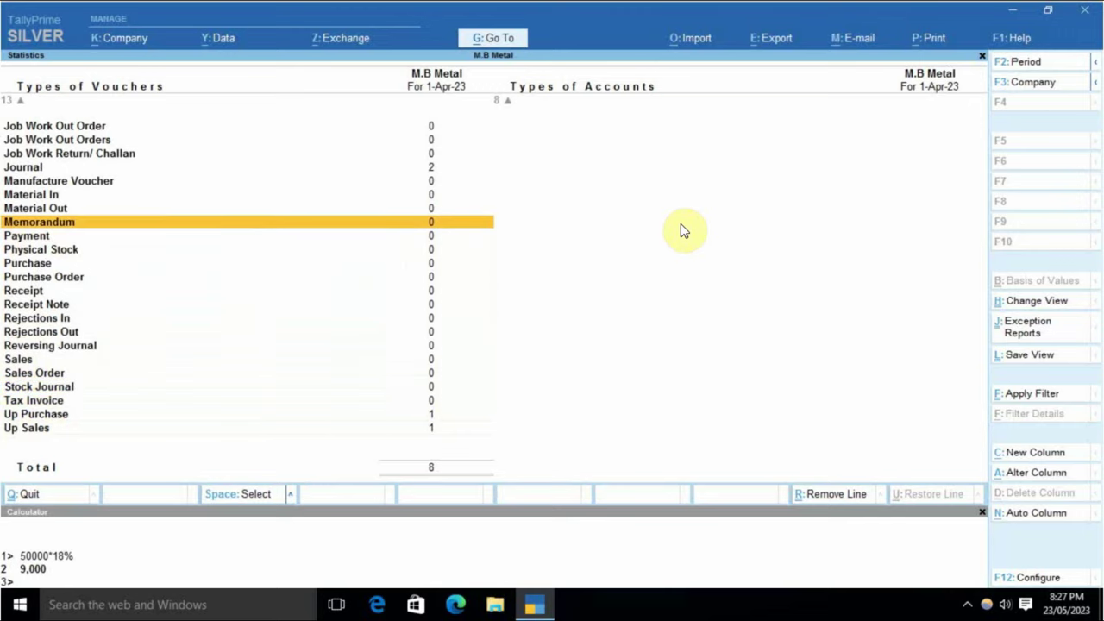
key("Down")
key("Down")
key("Down")
key("Down")
key("Down")
key("Down")
key("Down")
key("Down")
key("Down")
key("Down")
key("Down")
key("Down")
key("Down")
key("Down")
key("Down")
key("Down")
key("Down")
key("Down")
key("Down")
key("Down")
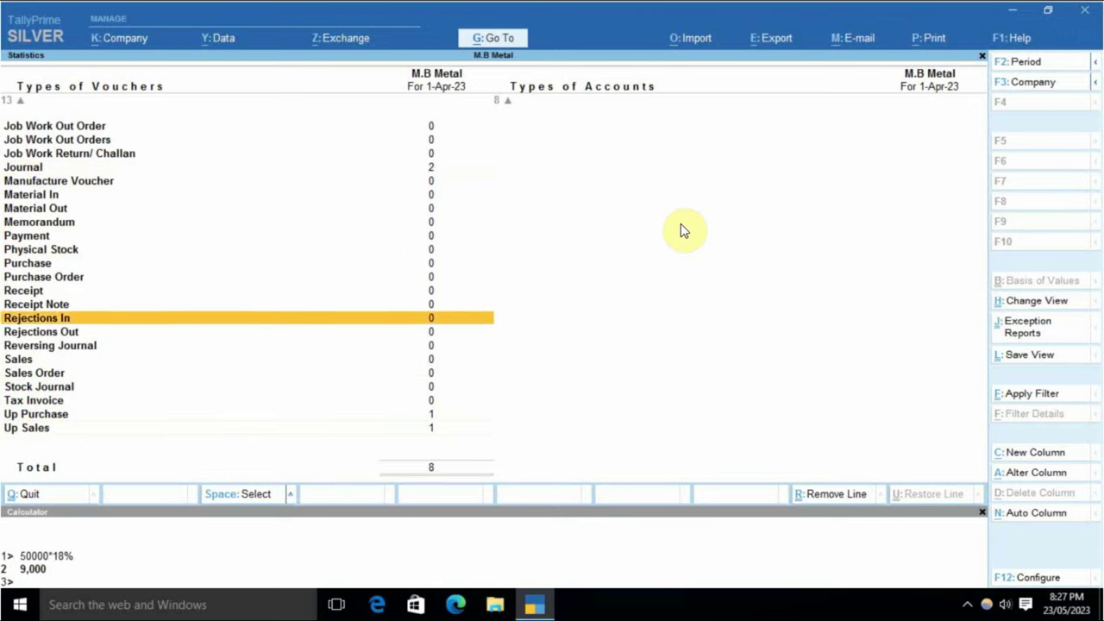
key("Up")
key("Up")
key("Up")
key("Up")
key("Up")
key("Up")
key("Up")
key("Up")
key("Up")
key("Up")
key("Up")
key("Up")
key("Up")
key("Up")
key("Up")
key("Up")
key("Up")
key("Up")
key("Up")
key("Up")
key("Up")
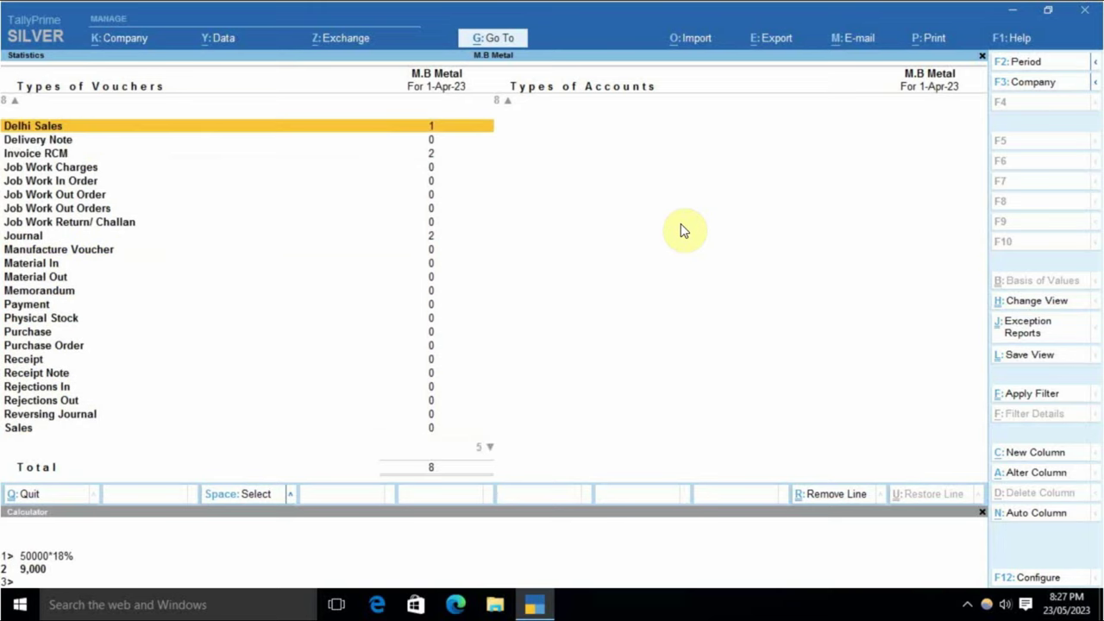
key("Down")
key("Down")
key("Down")
key("Down")
key("Down")
key("Down")
key("Down")
key("Down")
key("Down")
key("Down")
key("Down")
key("Down")
key("Down")
key("Down")
key("Down")
key("Down")
key("Down")
key("Down")
key("Down")
key("Down")
key("Down")
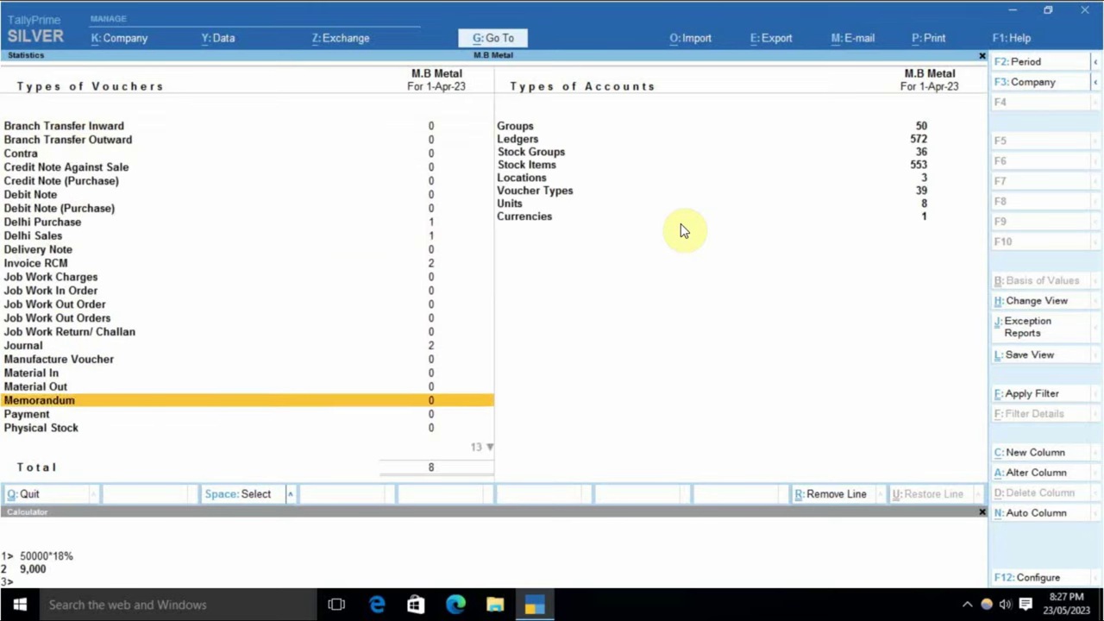
key("Up")
key("Up")
key("Up")
key("Up")
key("Up")
key("Up")
key("Down")
key("Down")
key("Down")
key("Down")
key("Down")
key("Down")
key("Down")
key("Up")
key("Up")
key("Up")
key("Up")
key("Up")
key("Up")
key("Up")
key("Up")
key("Up")
key("Up")
key("Up")
key("Up")
key("Up")
key("Up")
key("Up")
key("Up")
key("Up")
key("Up")
key("Up")
key("Up")
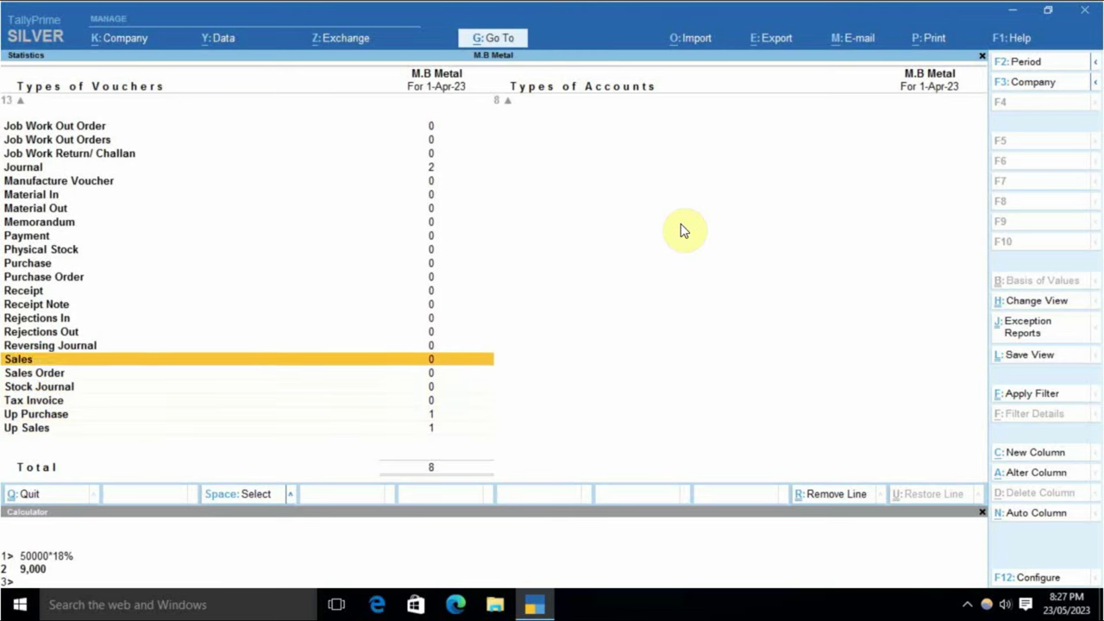
- Drill into the April 2023 Invoice RCM voucher register and open the 50,000 rent voucher
key("Return")
key("Return")
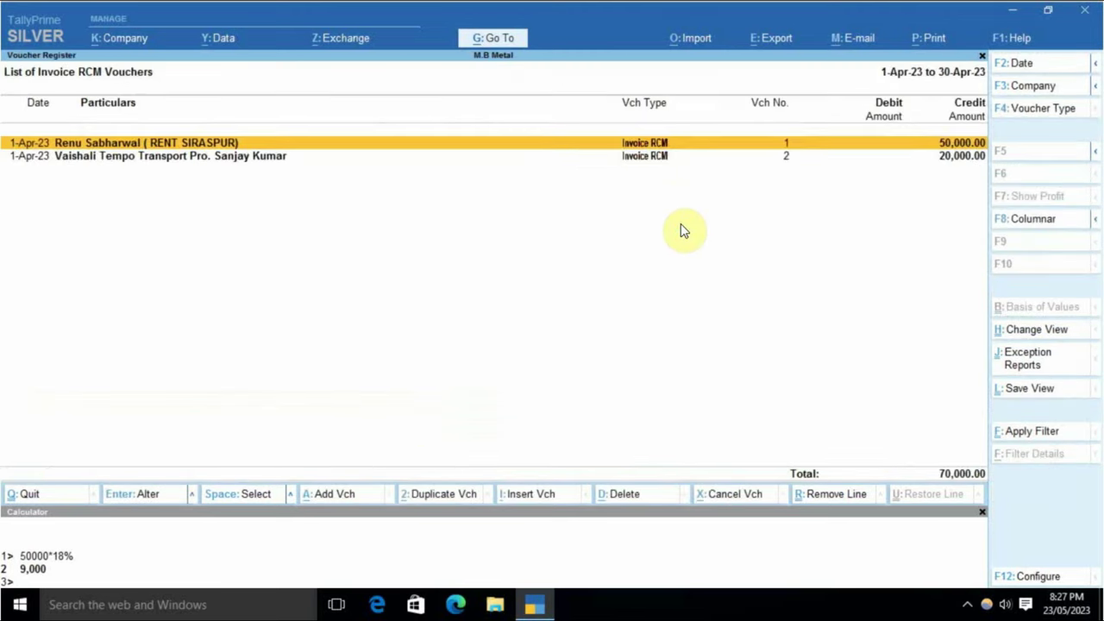
key("Return")
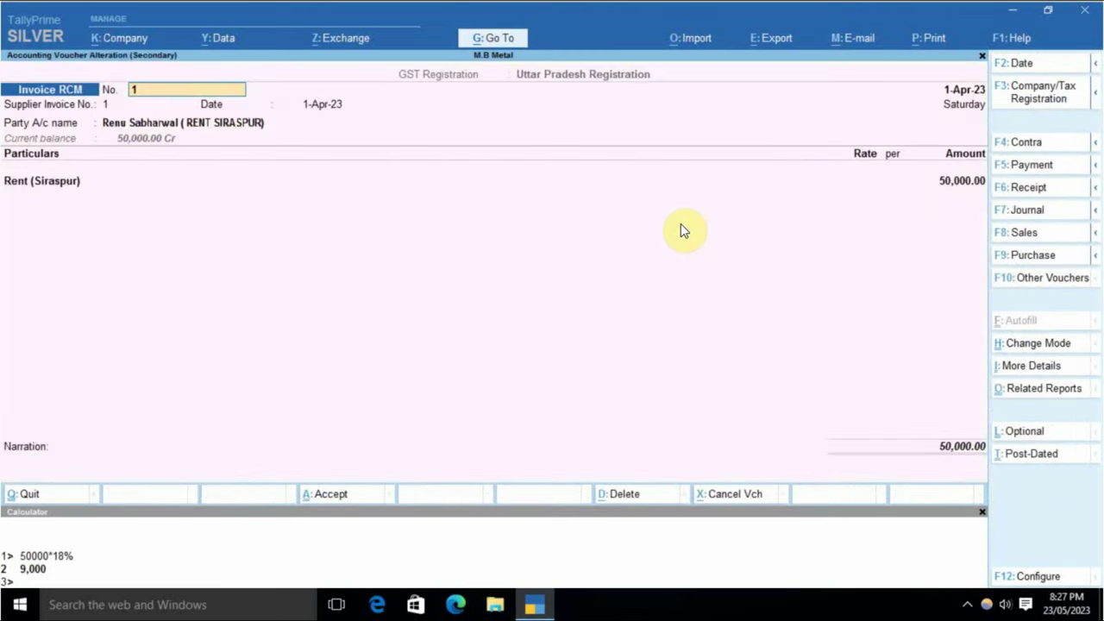
- Open the Rent (Siraspur) ledger for alteration from within the voucher and set its GST applicability to Applicable
left_click(65, 184)
key("ctrl")
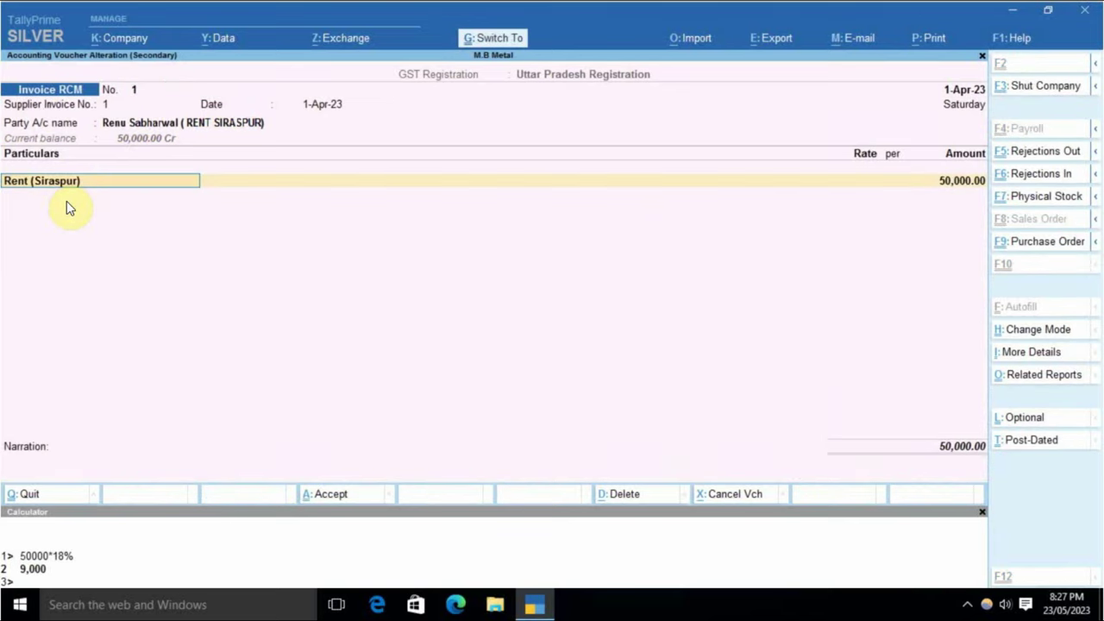
key("ctrl+Return")
key("Return")
key("Return")
key("Return")
key("Return")
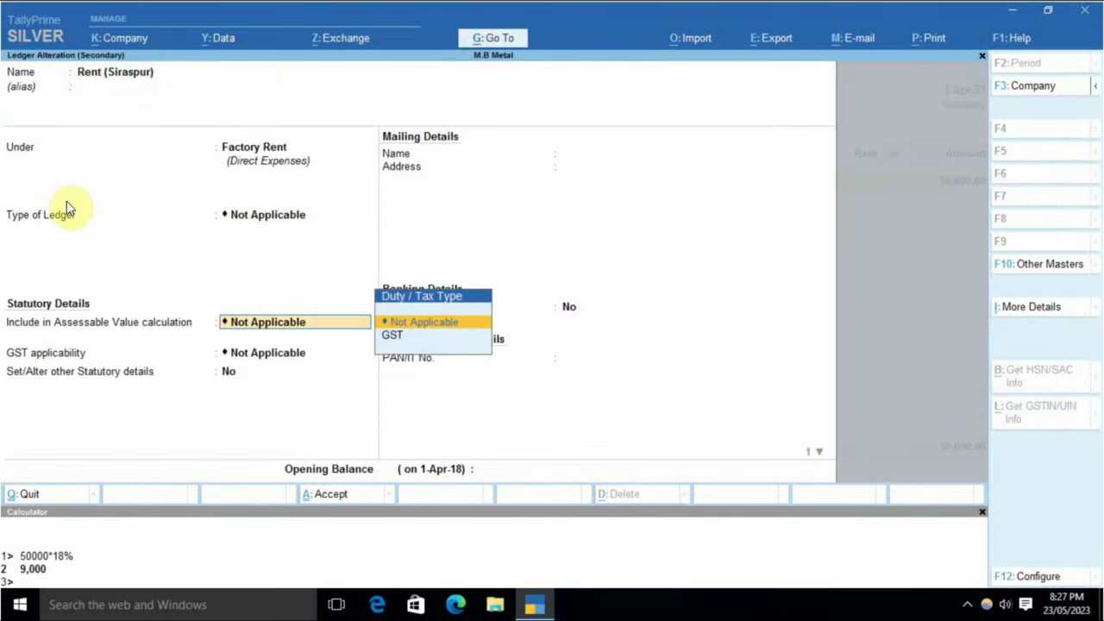
key("Return")
key("BackSpace")
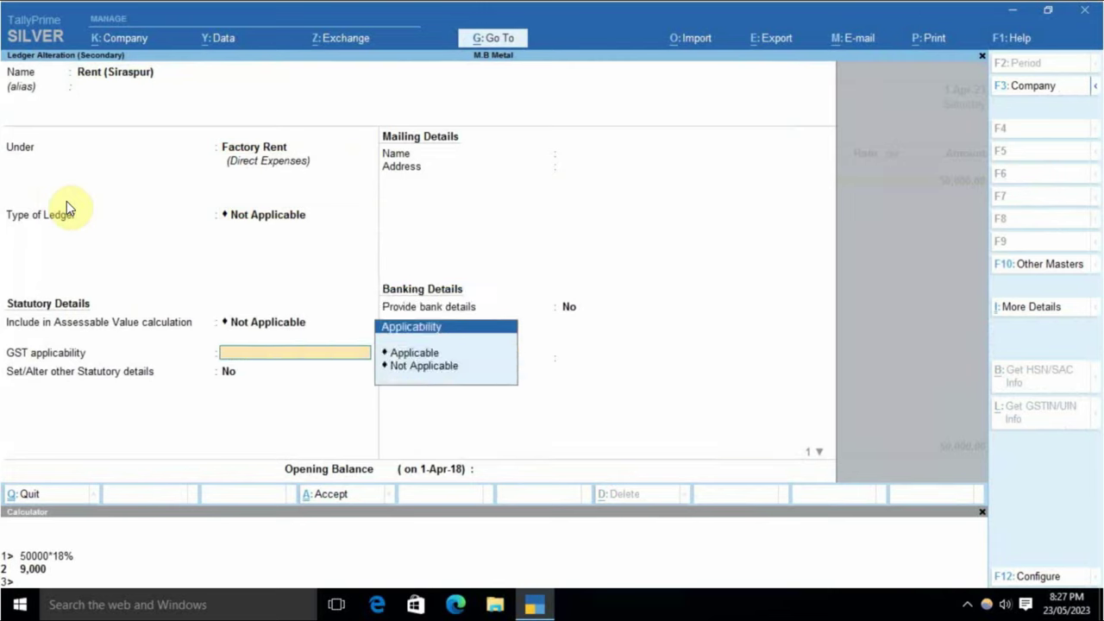
key("Up")
key("Return")
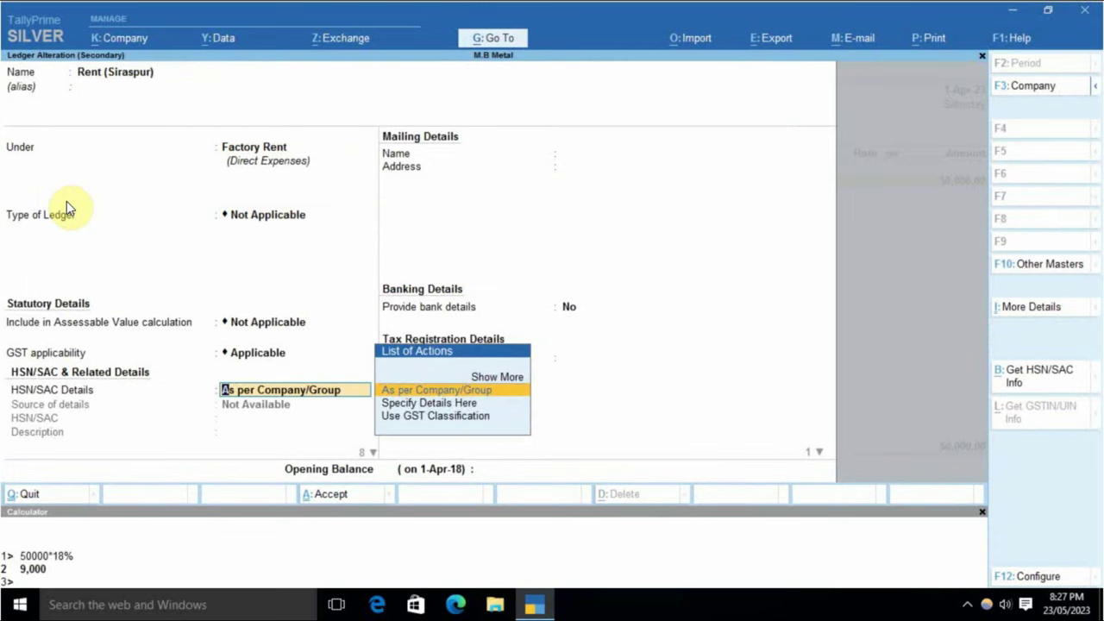
- Specify the HSN/SAC details directly in the rent ledger, with code 9972 and description Rent
key("Down")
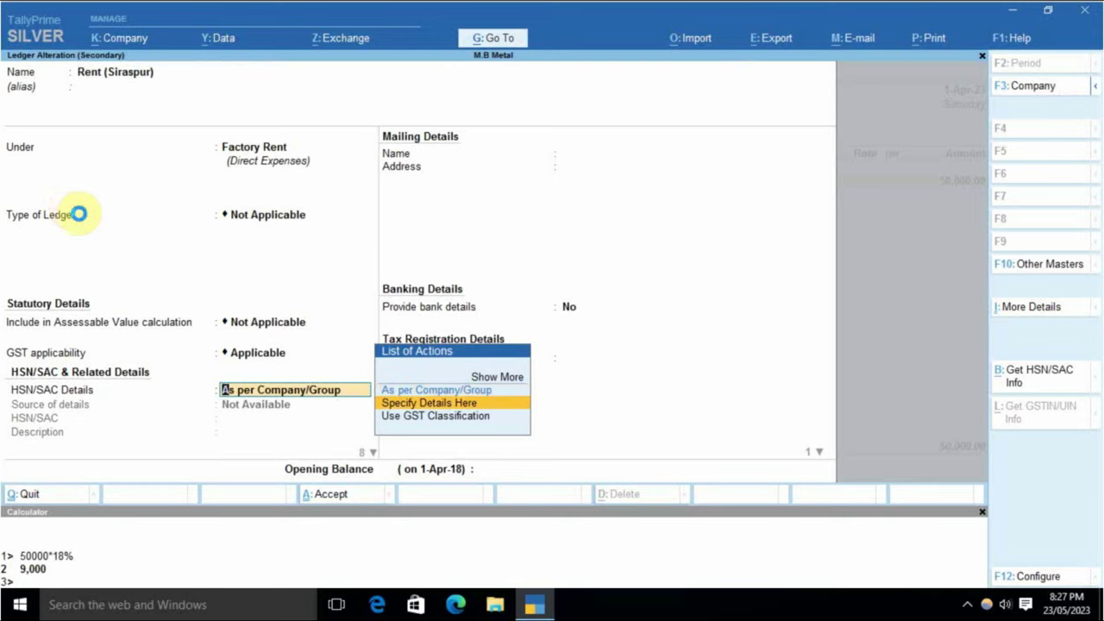
key("Return")
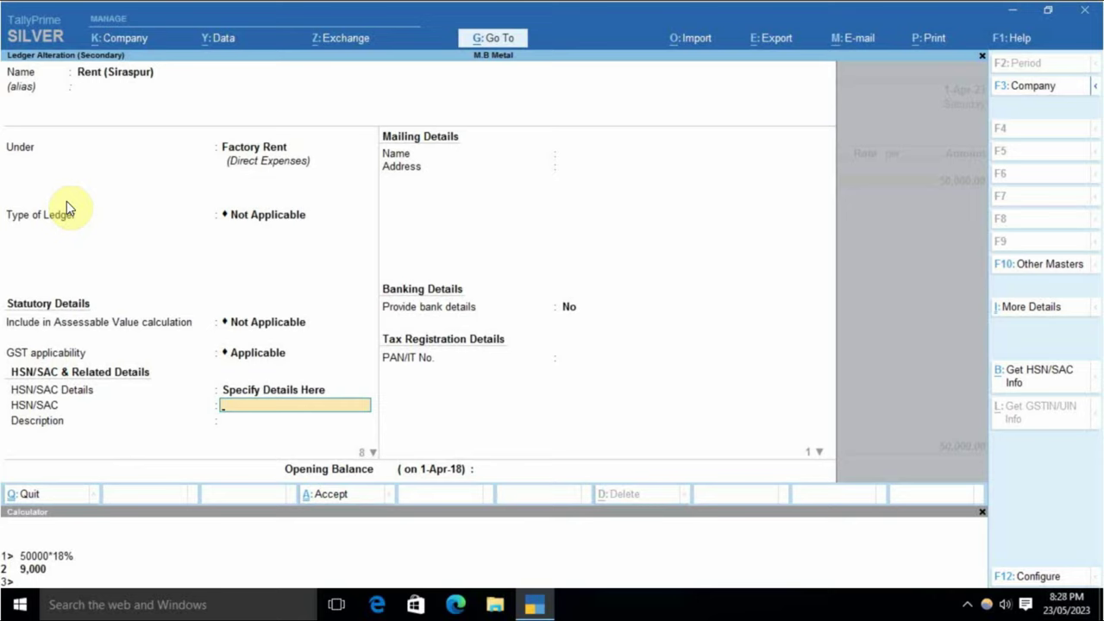
type("9972")
key("Return")
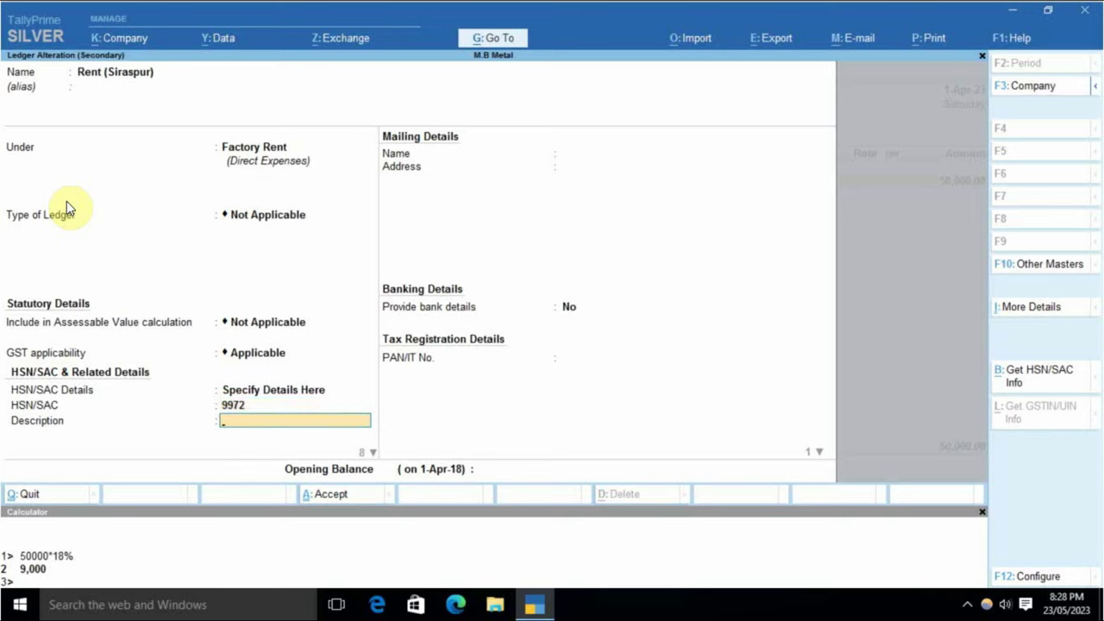
type("Rent")
key("Return")
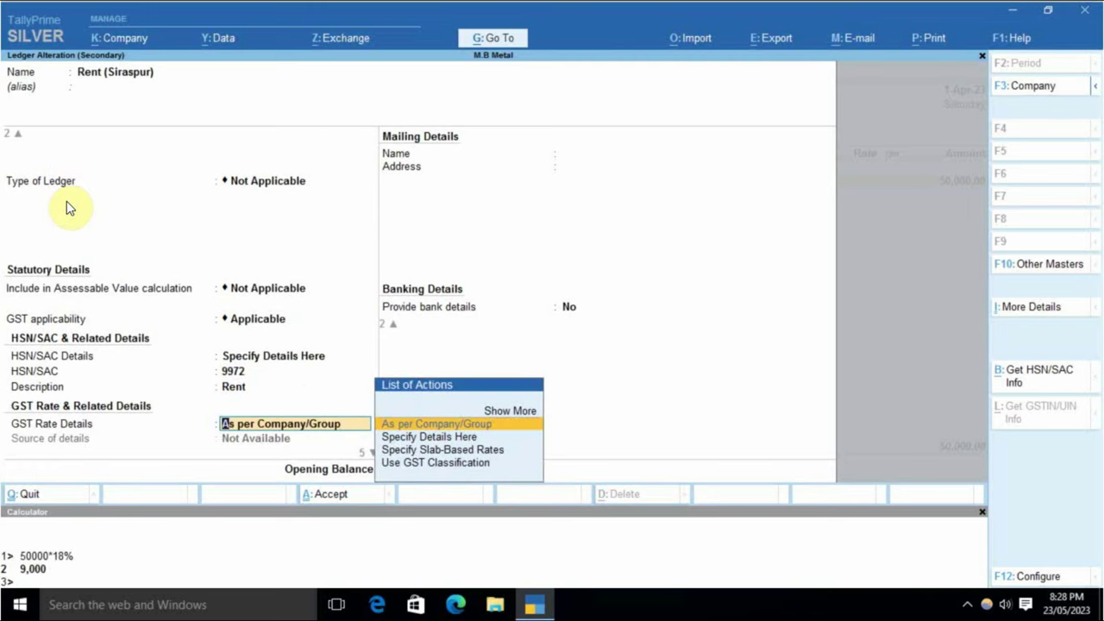
- Specify the rent ledger's GST rate details directly as Taxable at 18% and mark it applicable for reverse charge
key("Down")
key("Return")
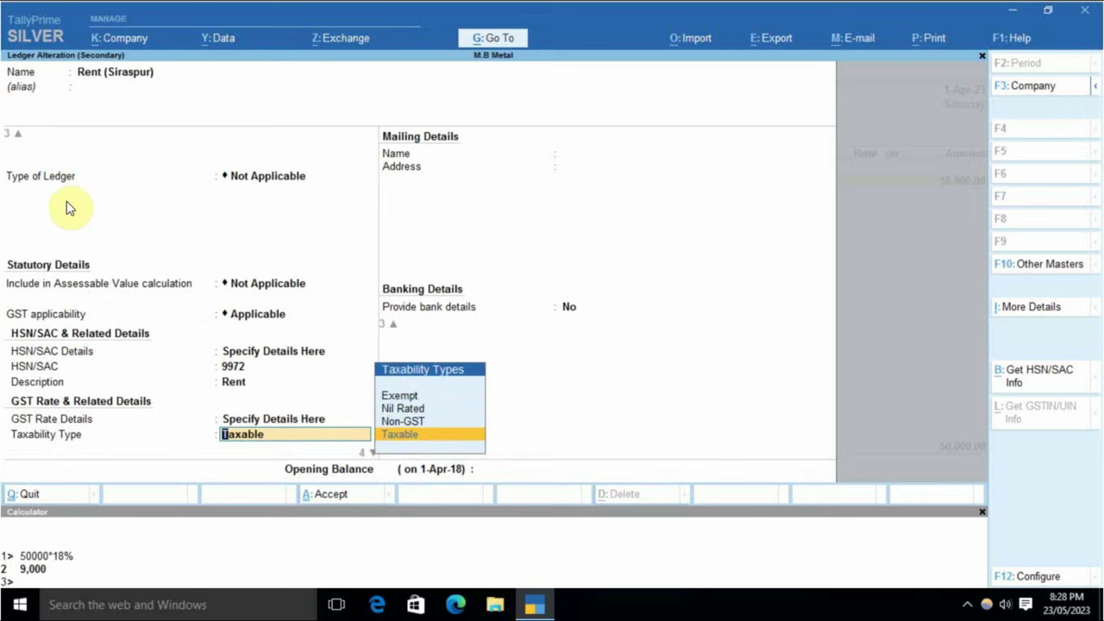
key("Return")
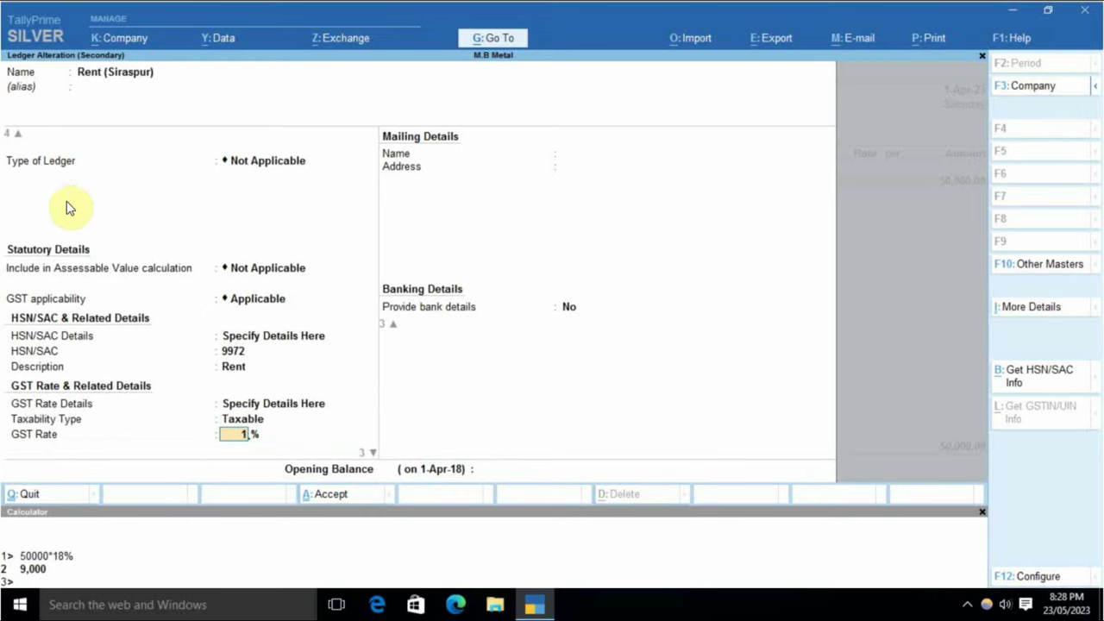
type("18")
key("Return")
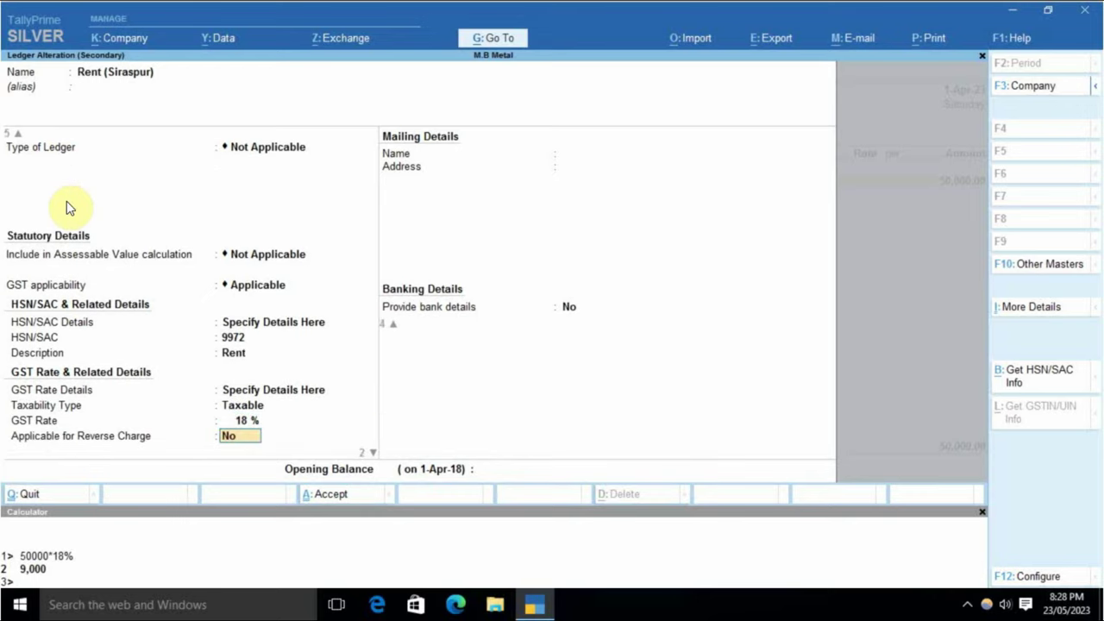
key("y")
key("Return")
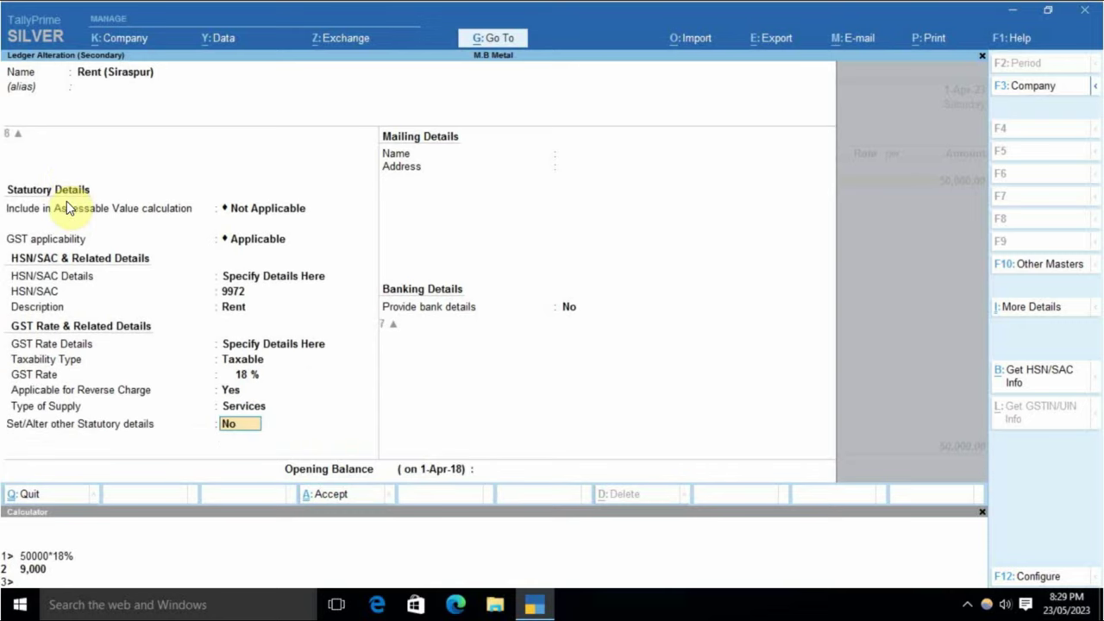
- Keep Services as the supply type, save the rent ledger, resave the 50,000 rent voucher and leave the voucher register
key("Return")
key("Return")
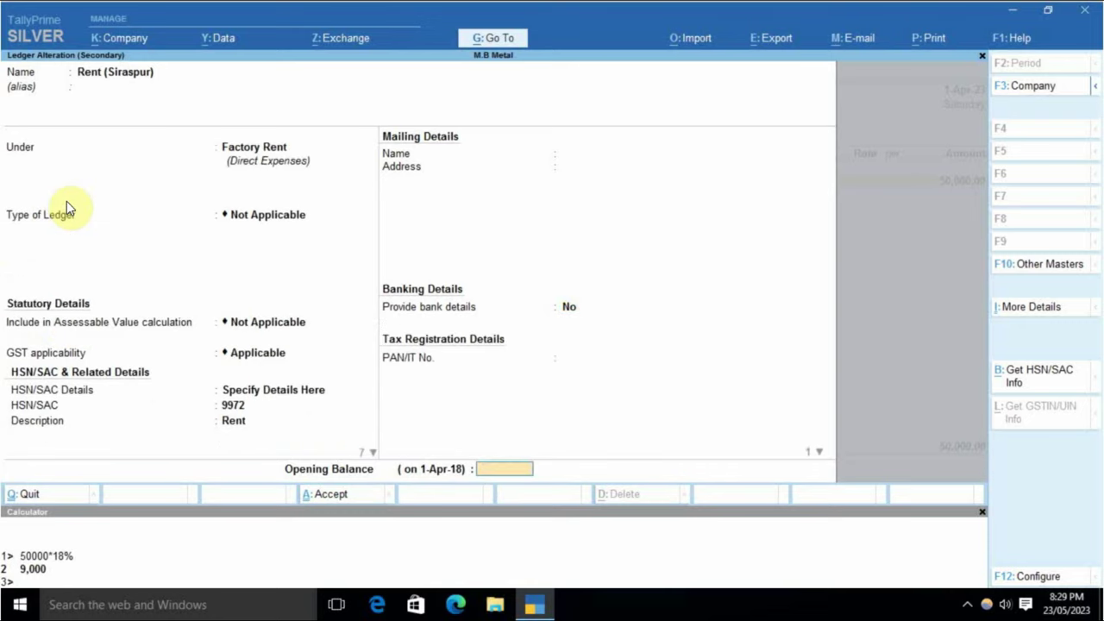
key("Return")
key("y")
key("Return")
key("Return")
key("Return")
key("Return")
key("Return")
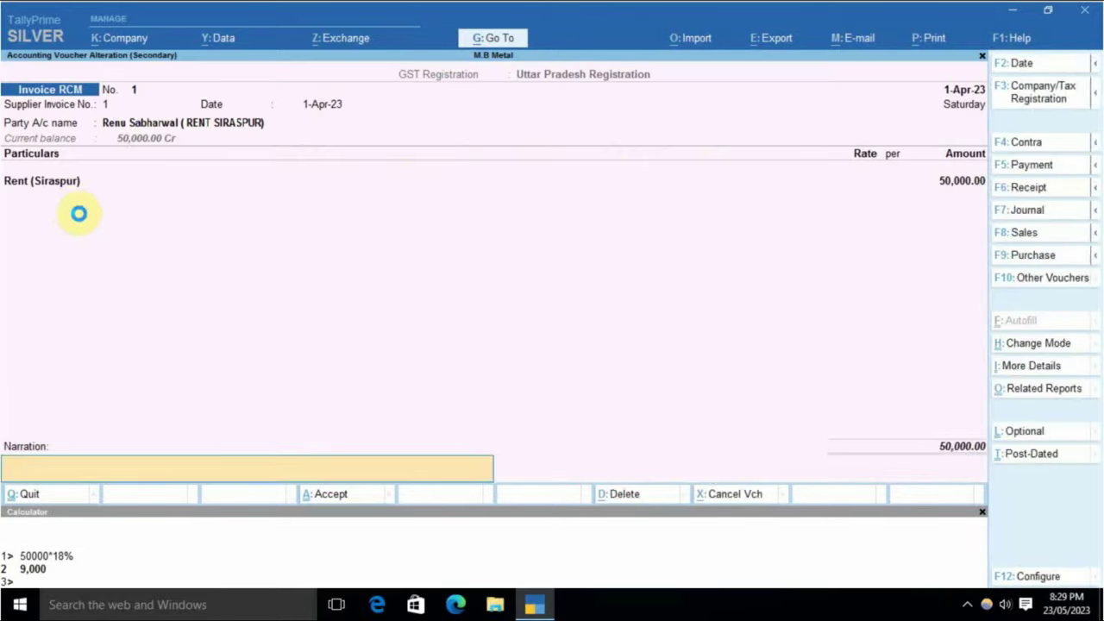
key("Return")
key("Return")
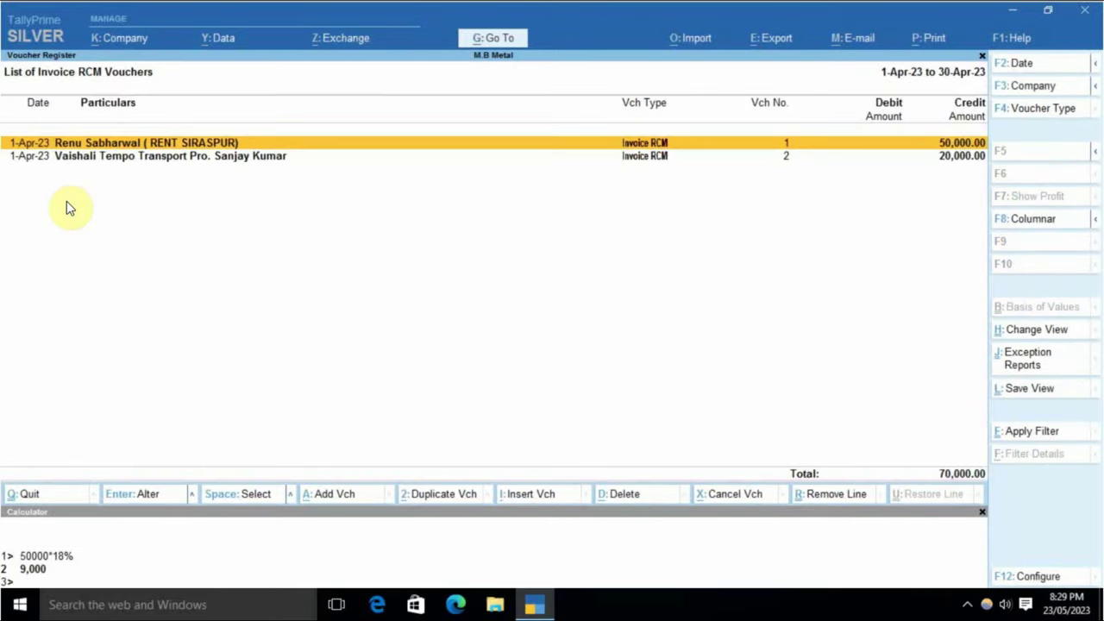
key("Escape")
key("Escape")
key("Escape")
- Open the Reverse Charge Supplies report from the statutory GST reports, agreeing to update the affected vouchers' GST status
key("n")
key("d")
key("o")
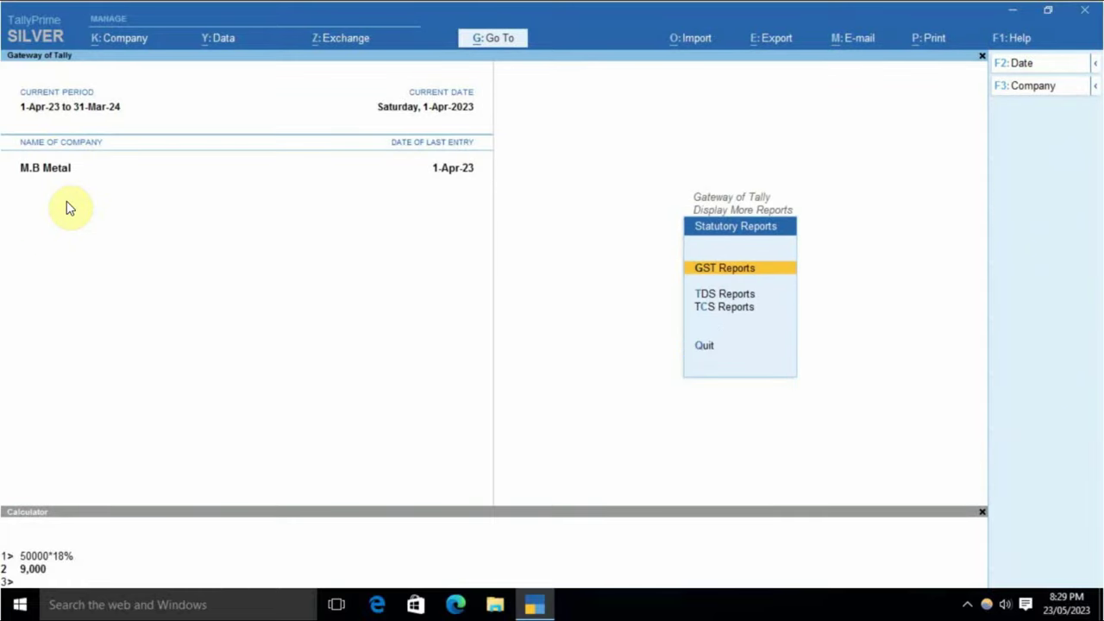
key("Return")
key("Down")
key("Down")
key("Down")
key("Down")
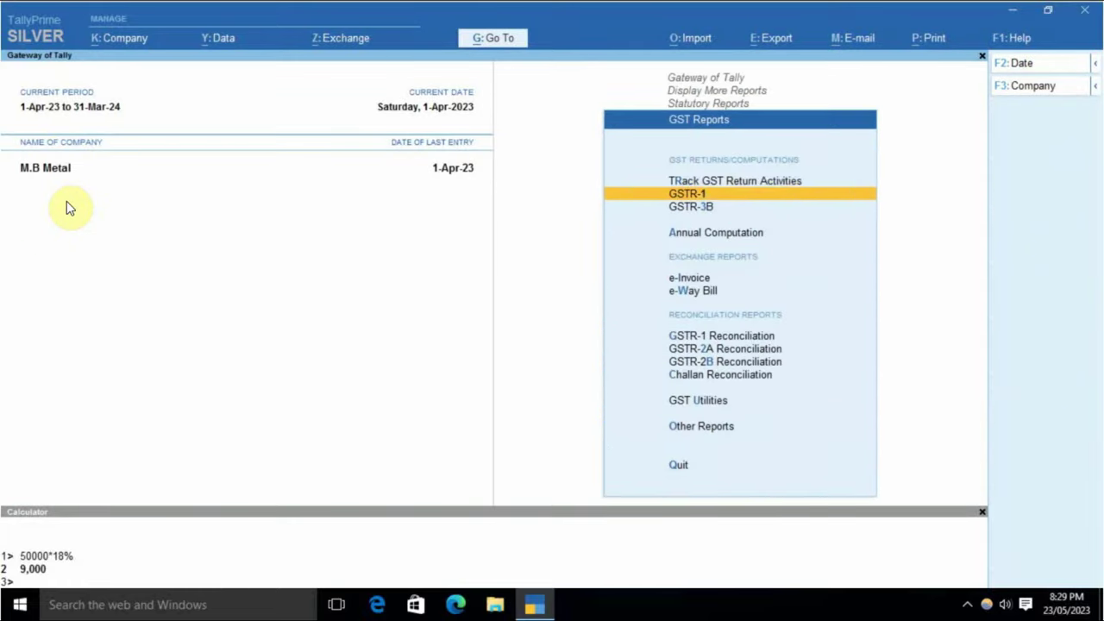
key("Return")
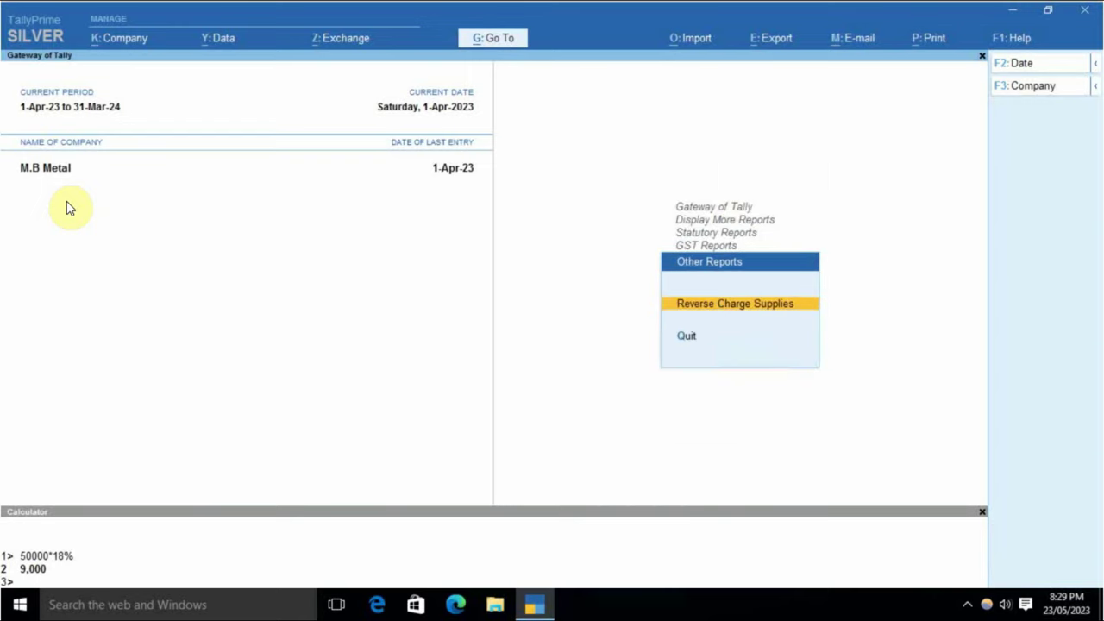
key("Return")
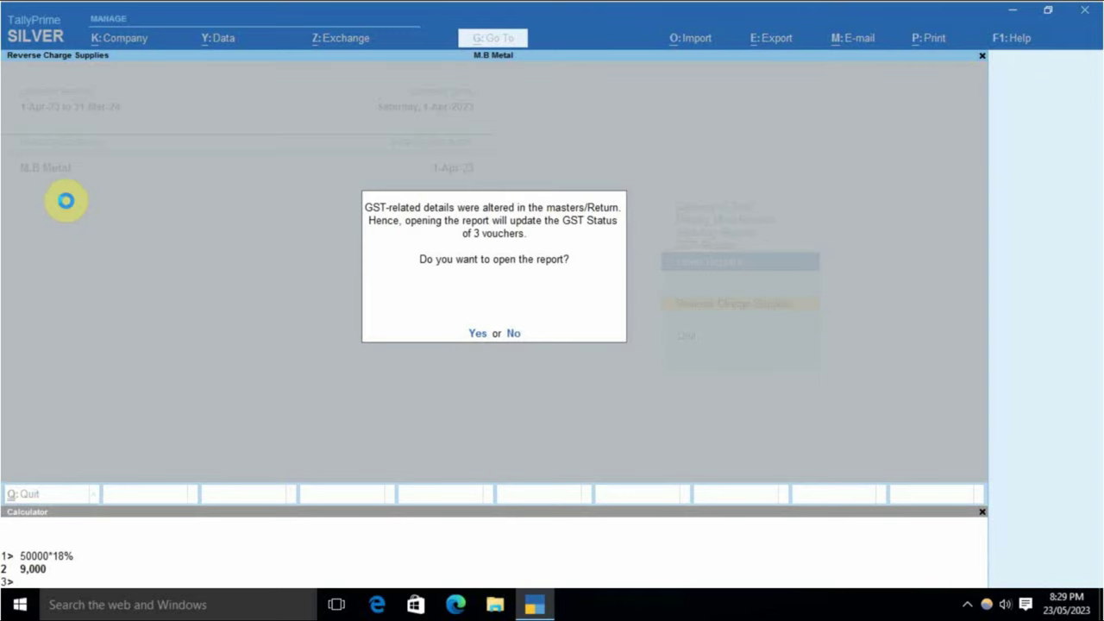
key("Return")
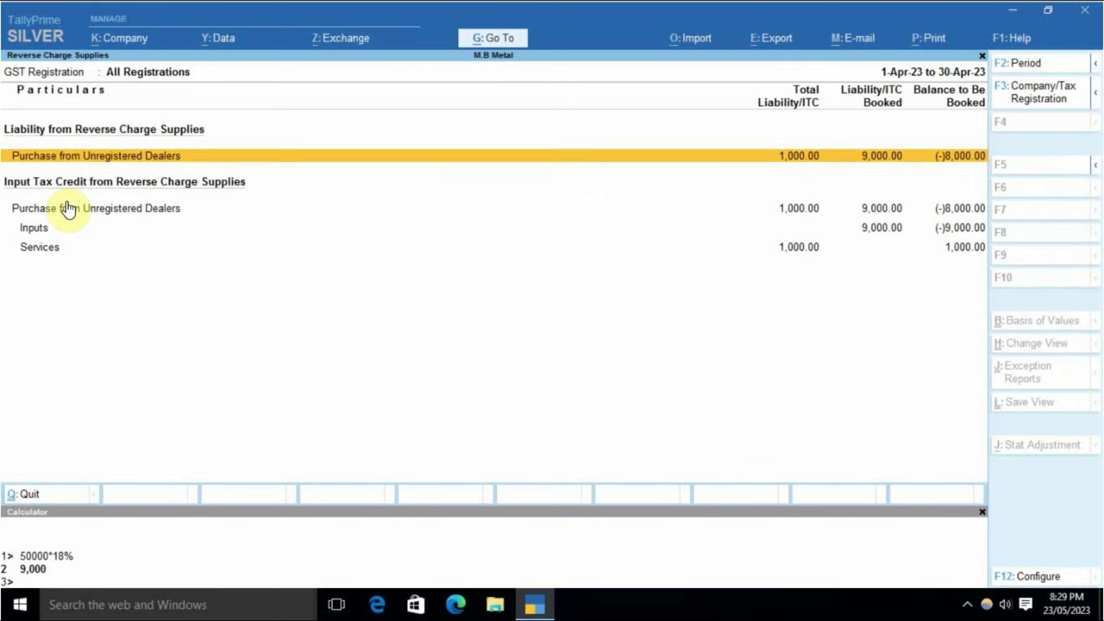
- Examine the vouchers behind the unregistered-dealer liability and the Inputs and Services tax credit, then close the report
key("Return")
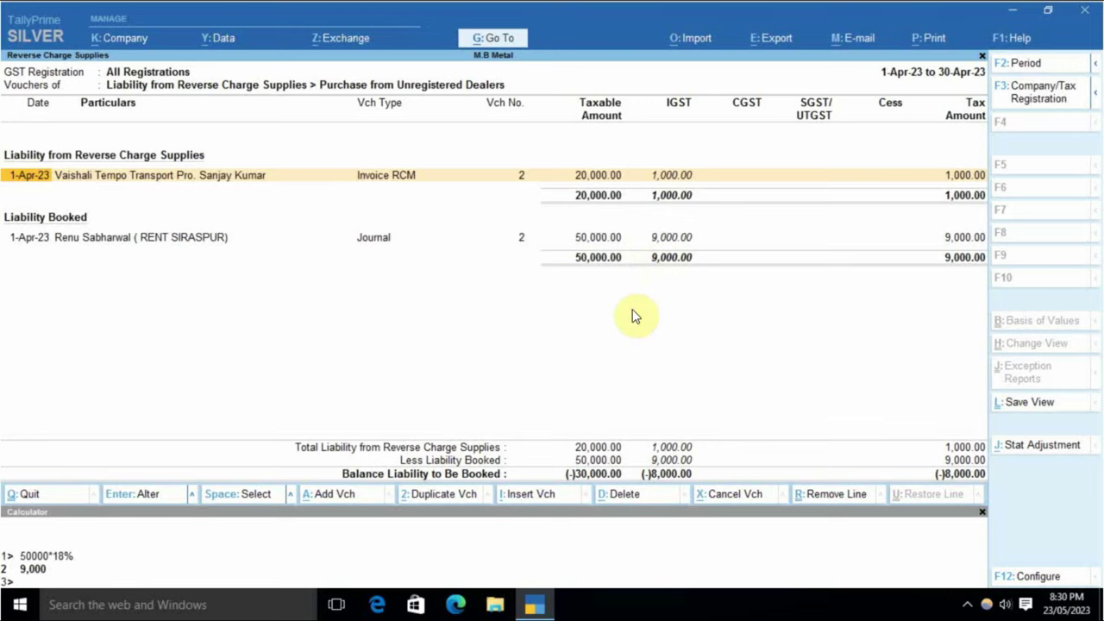
key("Escape")
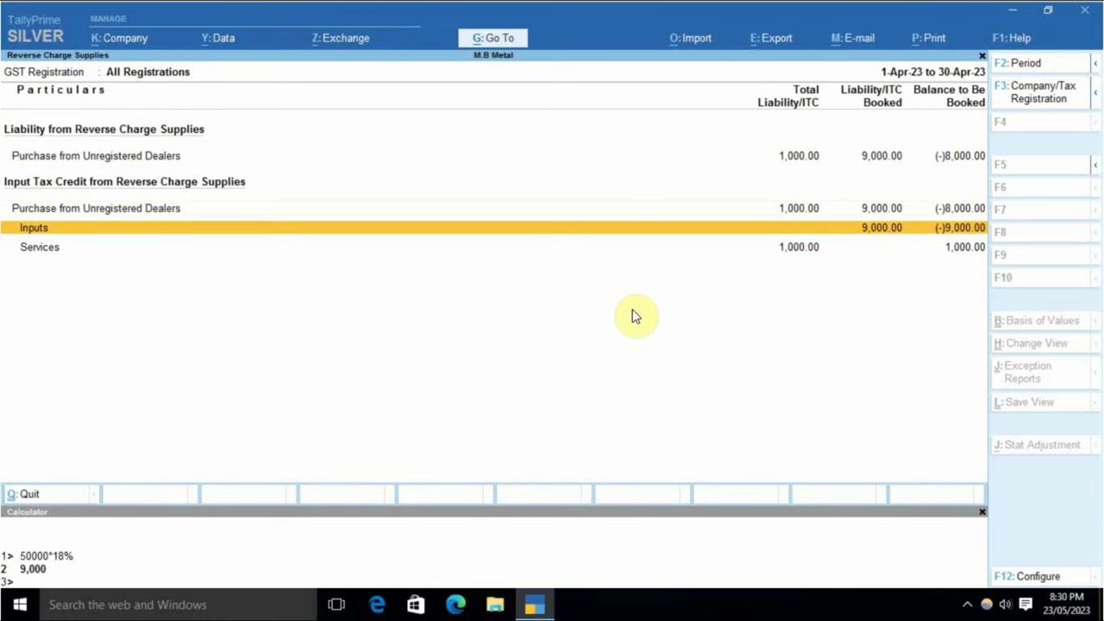
key("Return")
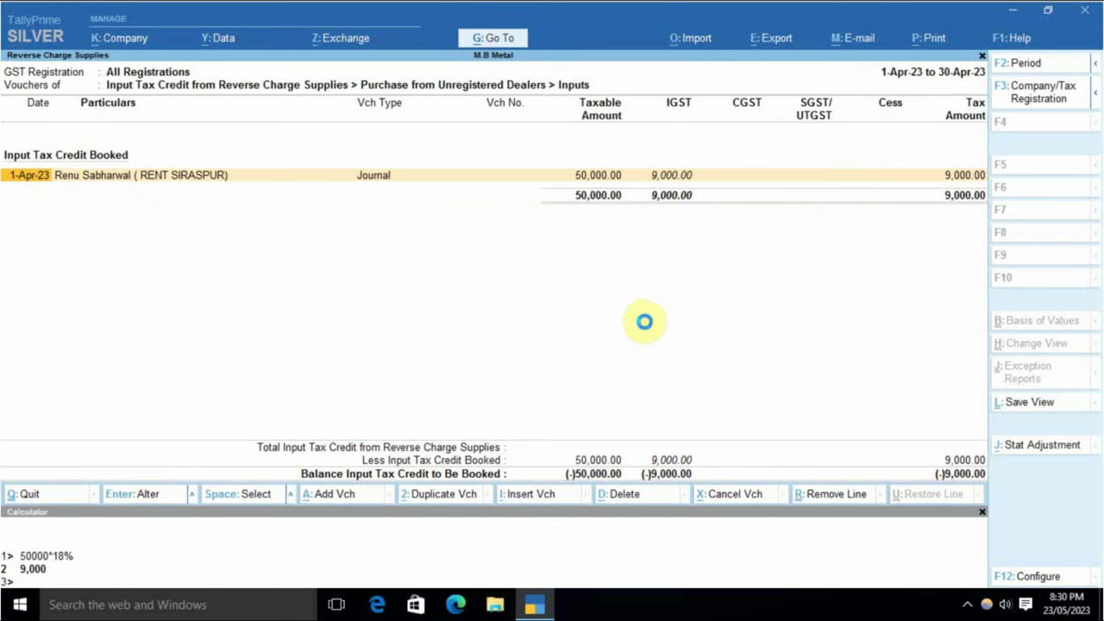
key("Escape")
key("Down")
key("Return")
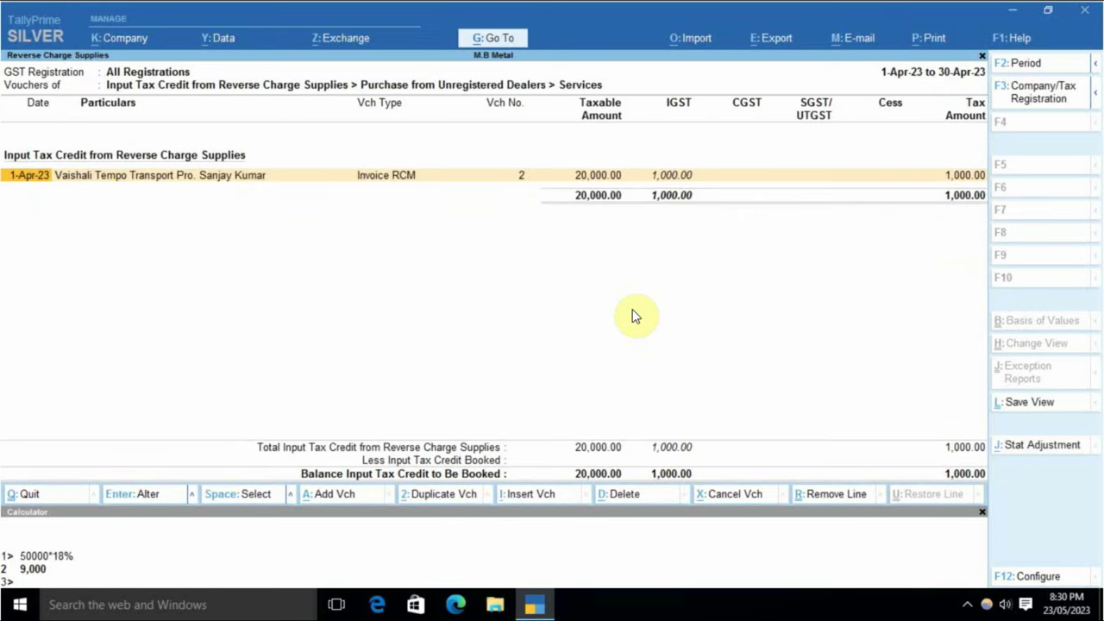
key("Escape")
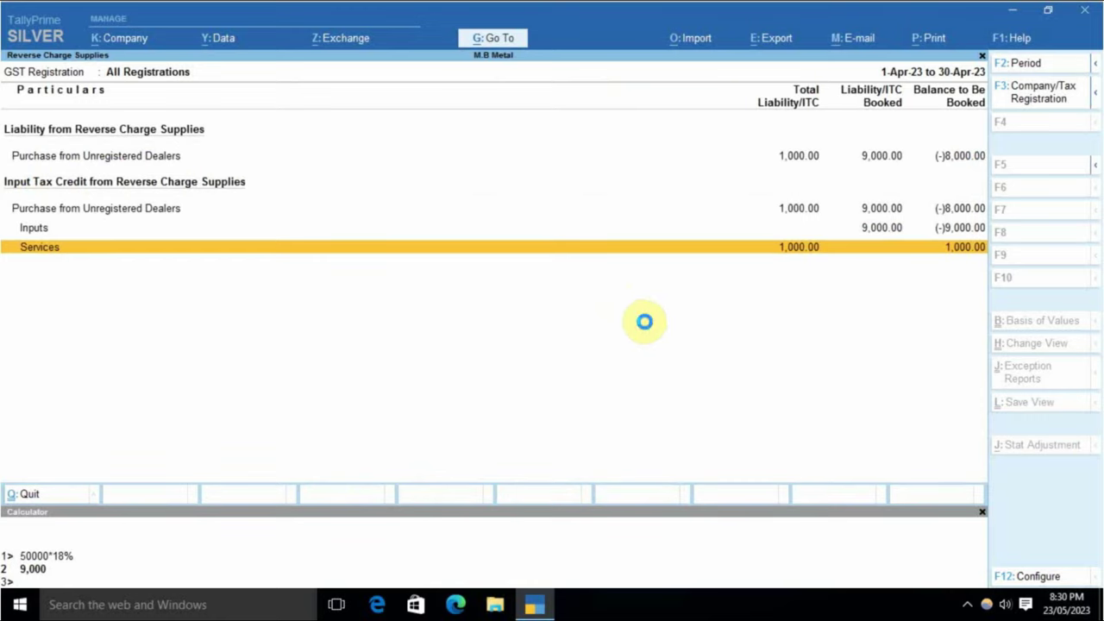
key("Escape")
key("Escape")
key("Escape")
key("Escape")
key("Escape")
key("Escape")
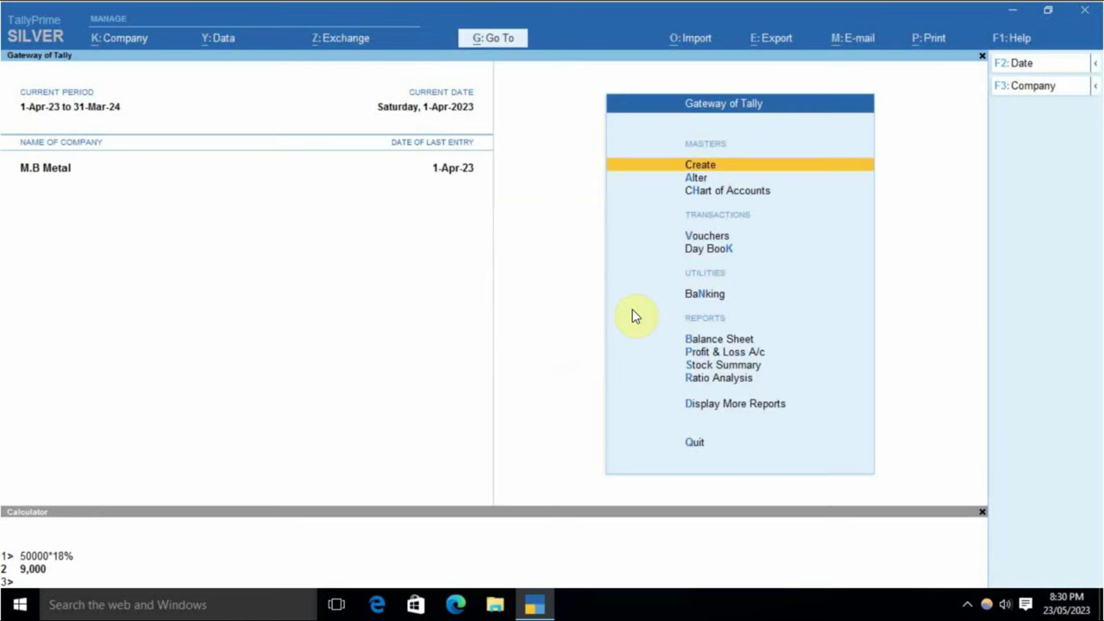
- Display the ledger vouchers of the landlord's RENT SIRASPUR party account
type("dalRenu")
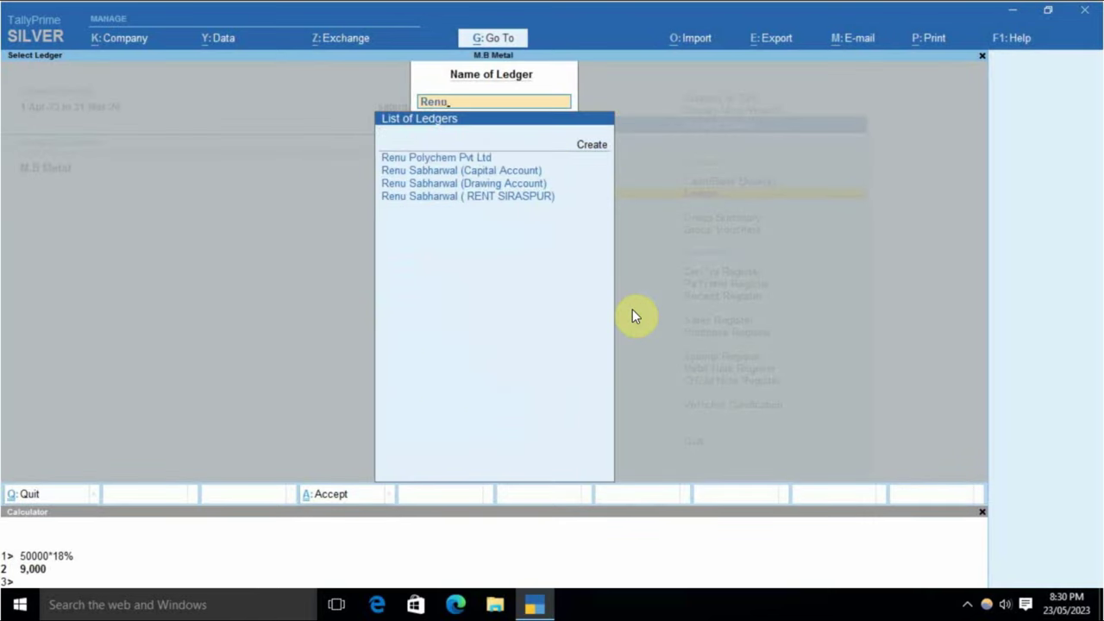
key("Down")
key("Down")
key("Down")
key("Down")
key("Return")
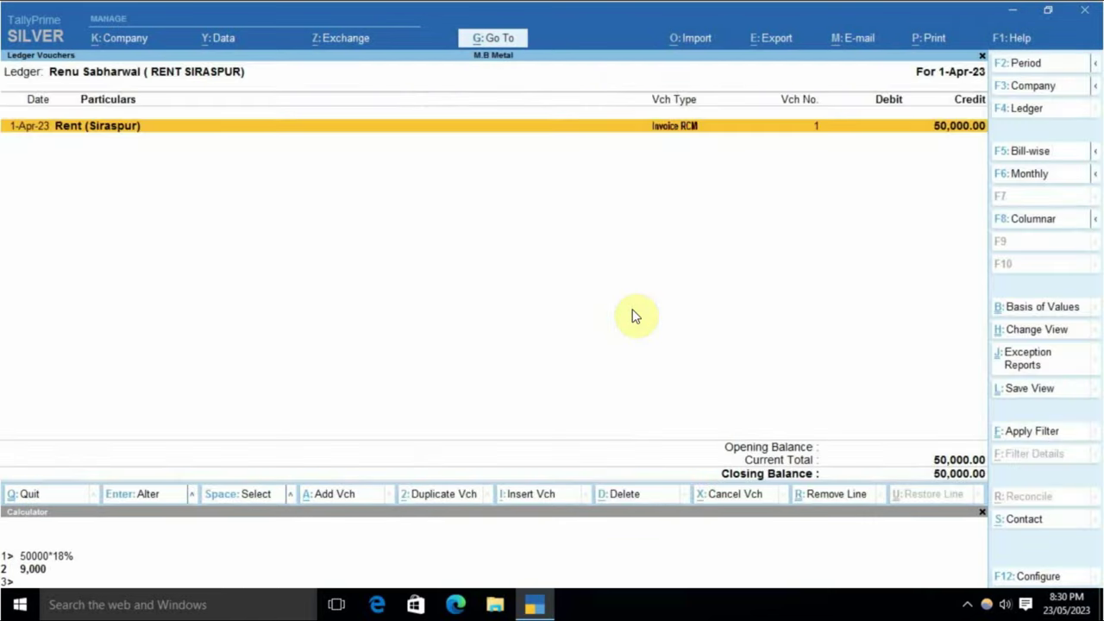
- Open the Invoice RCM rent voucher and bring up the landlord's party ledger for alteration from it
key("Return")
key("Return")
key("Return")
key("Return")
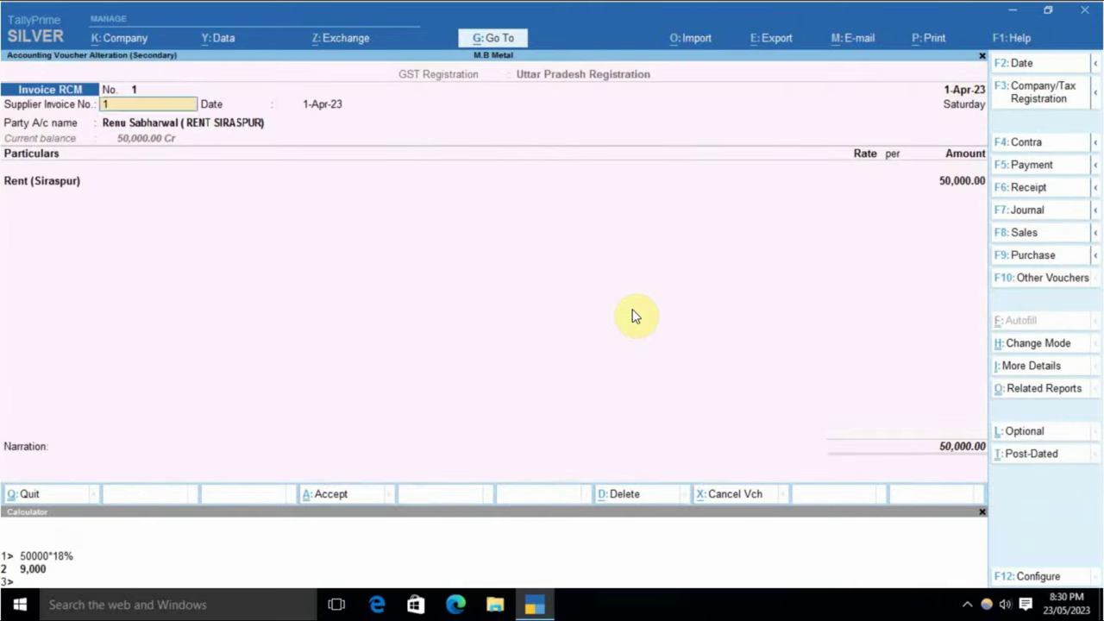
key("Return")
key("Return")
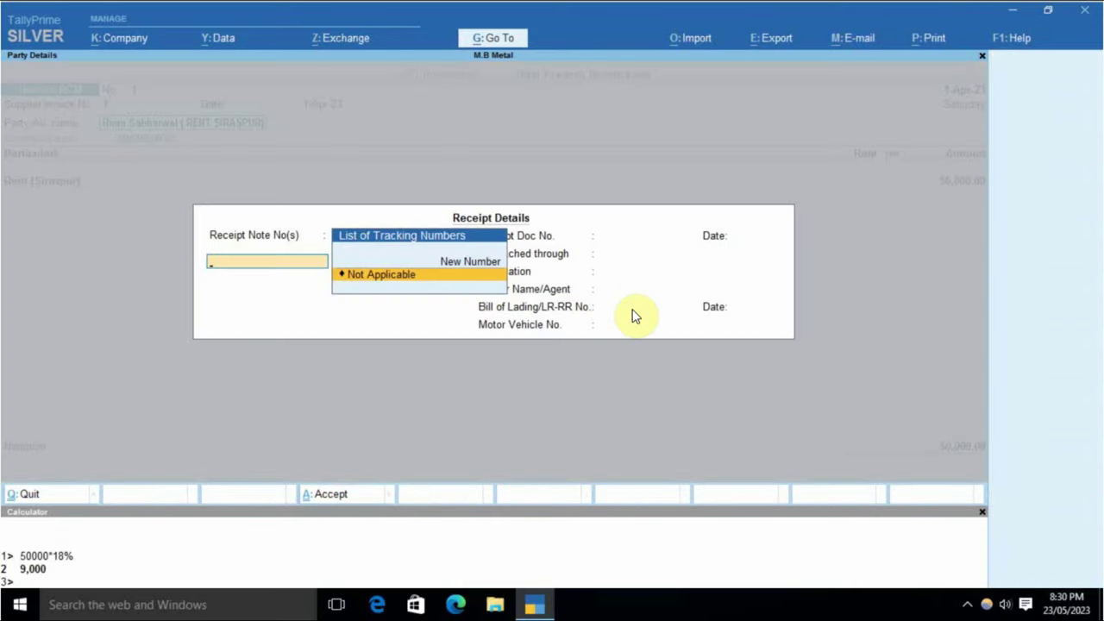
key("Escape")
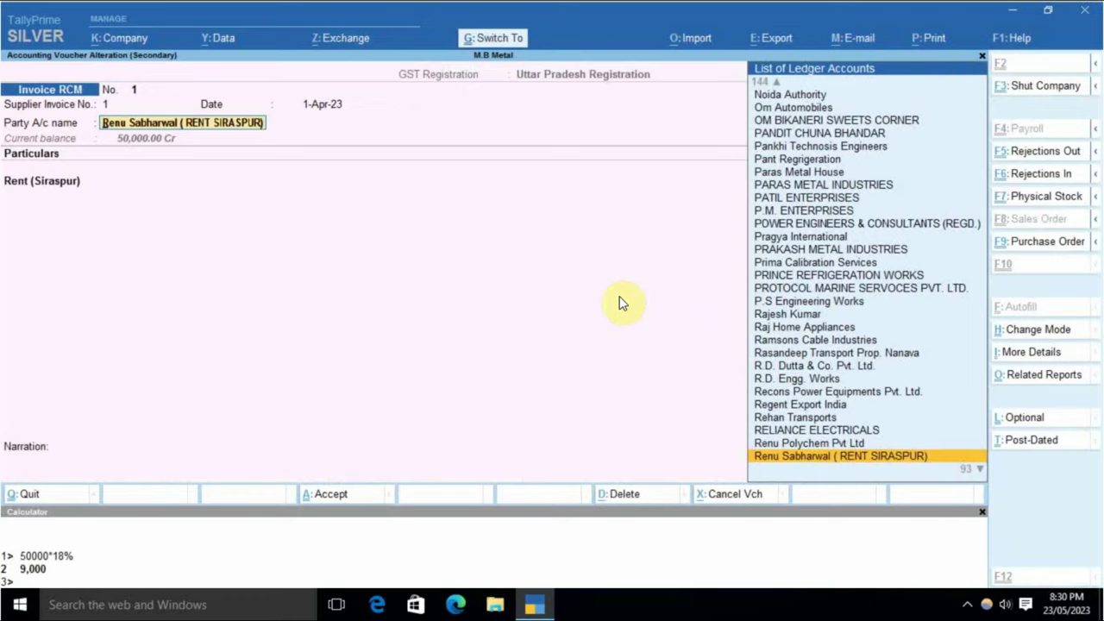
key("ctrl+Return")
key("Return")
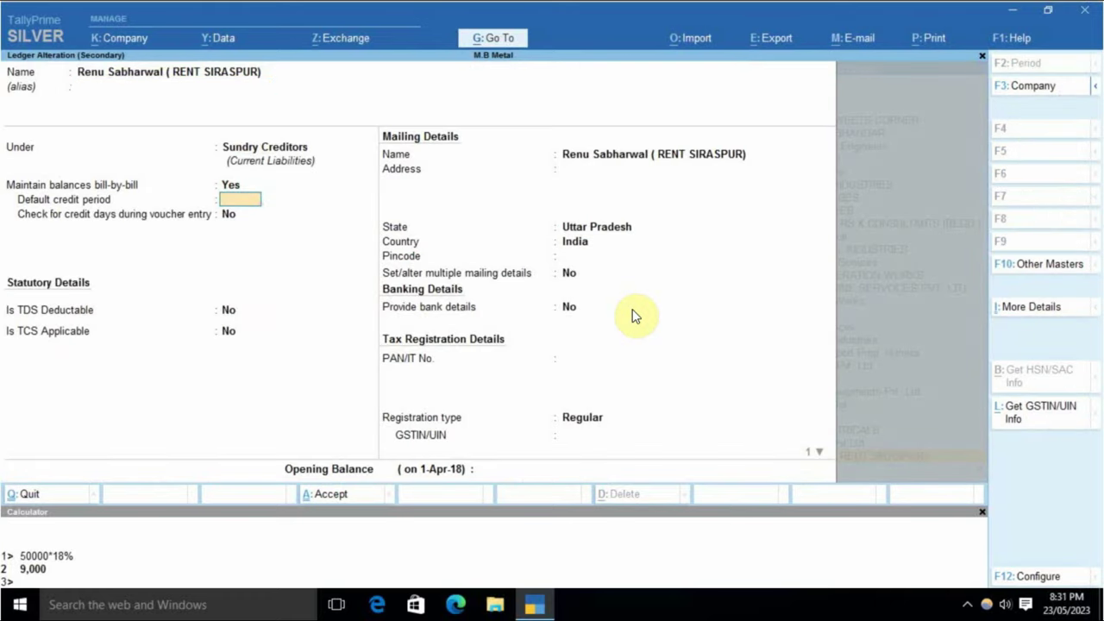
- Set the landlord ledger's state to Delhi with mailing details effective 1-Apr-23, leaving the pincode blank
key("Return")
key("Return")
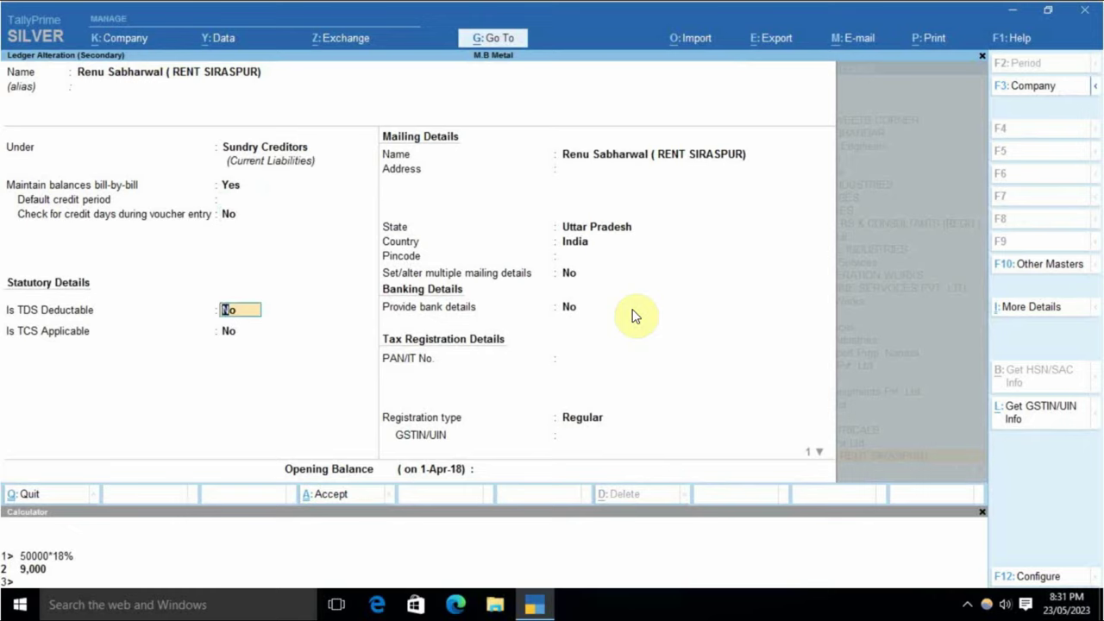
key("Return")
key("Return")
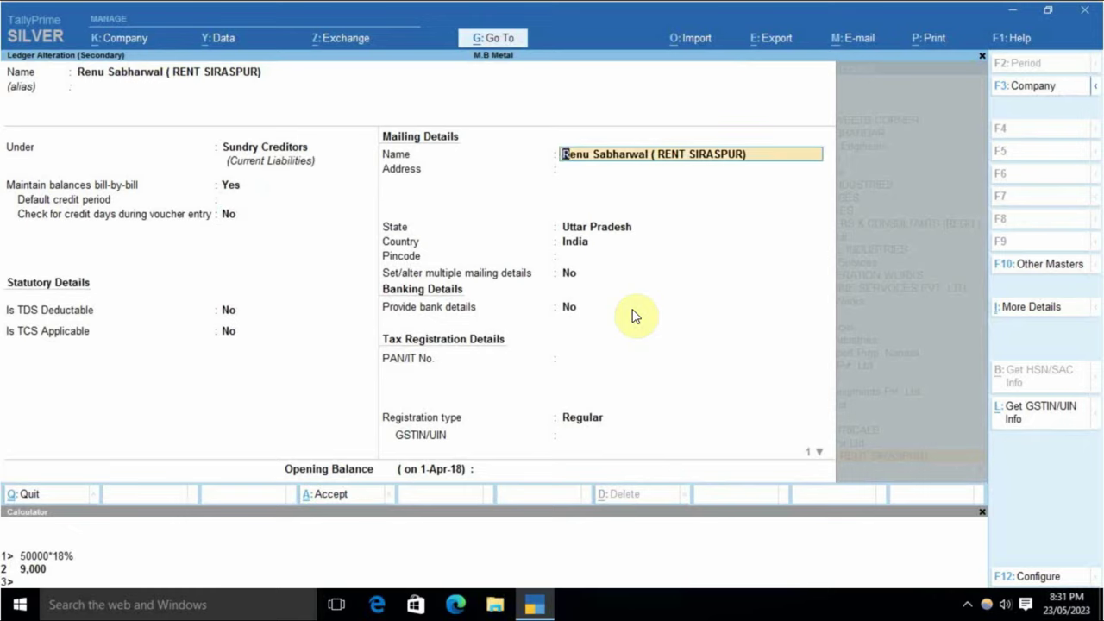
key("Return")
key("Return")
key("Return")
key("Return")
key("Return")
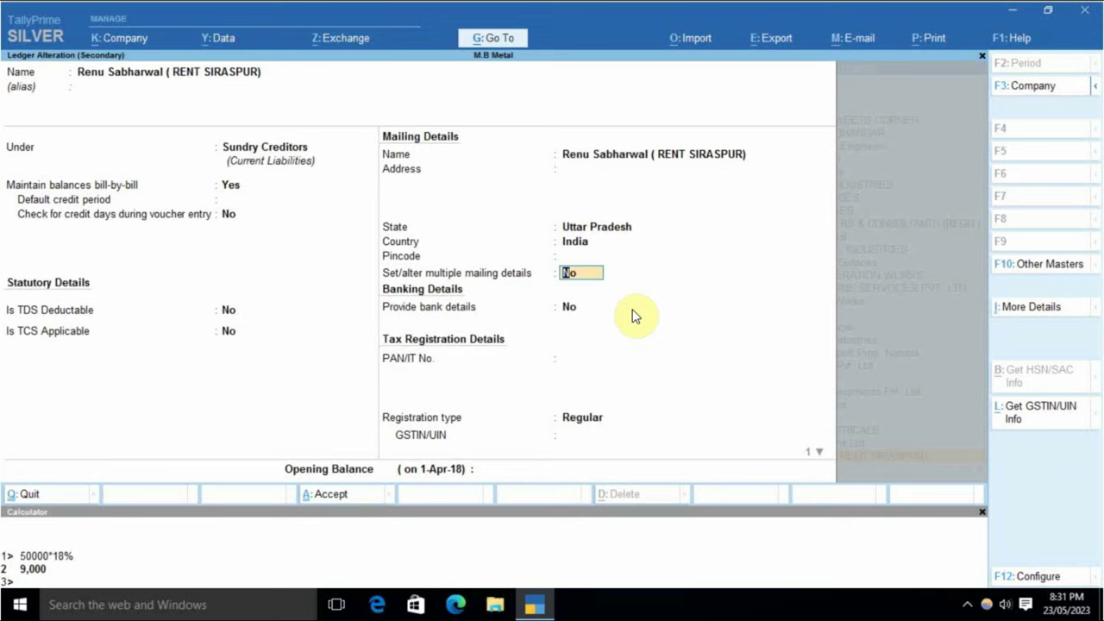
key("Return")
key("BackSpace")
key("BackSpace")
key("BackSpace")
key("BackSpace")
type("De")
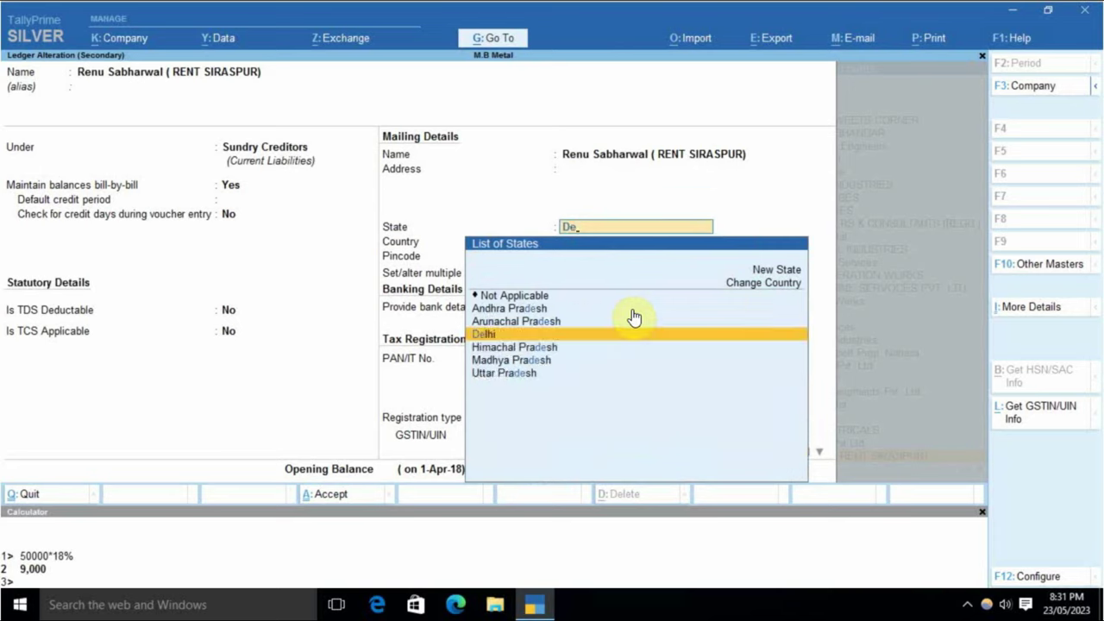
key("Return")
key("Return")
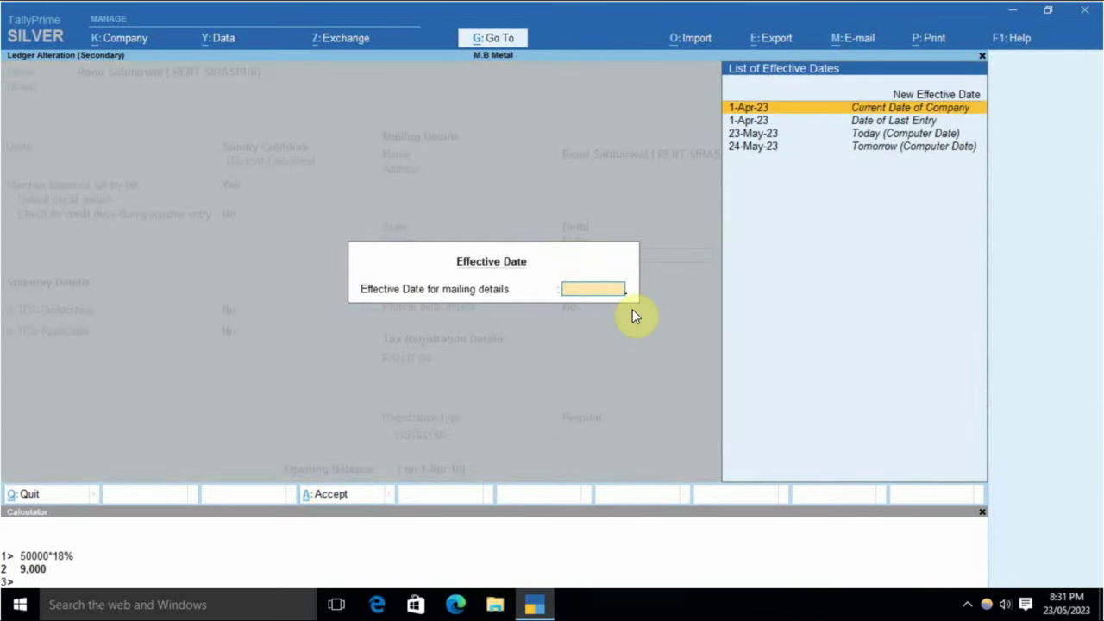
key("Return")
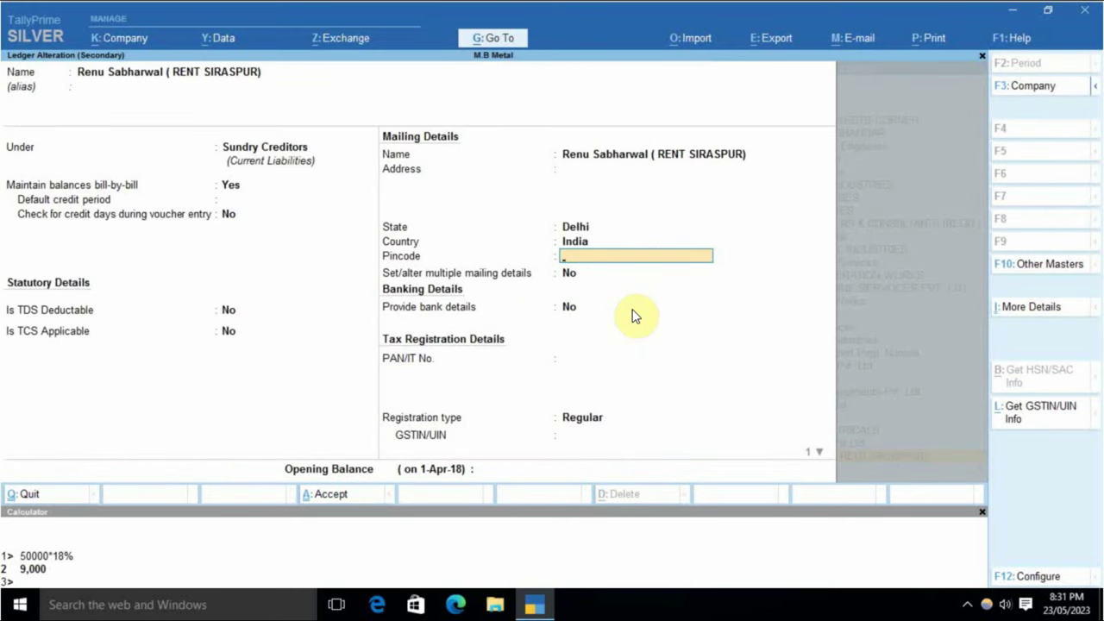
key("Return")
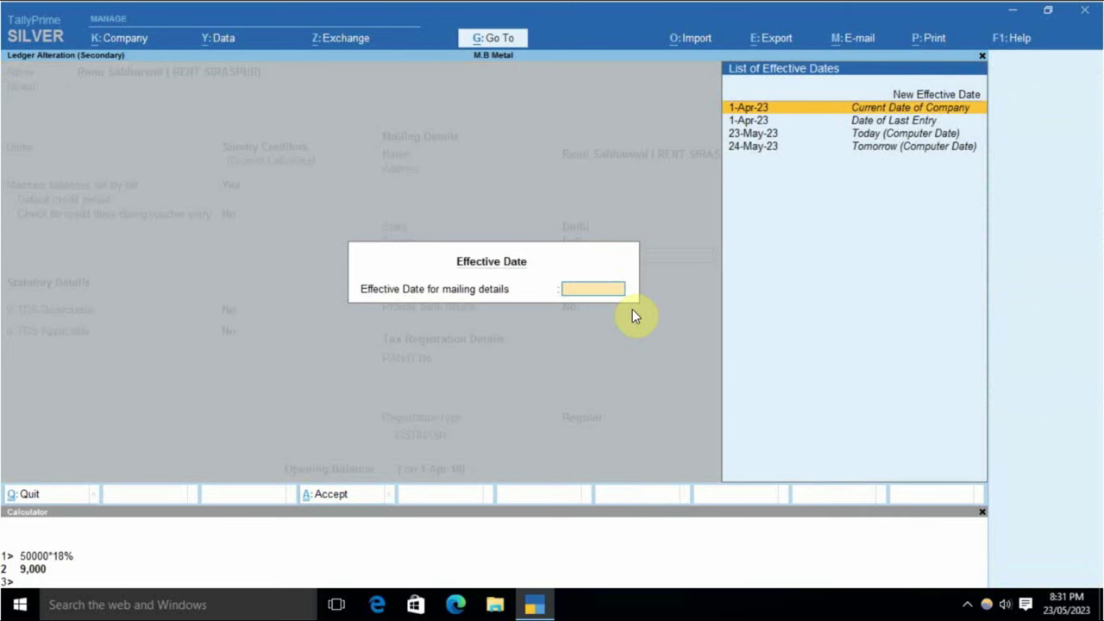
key("Return")
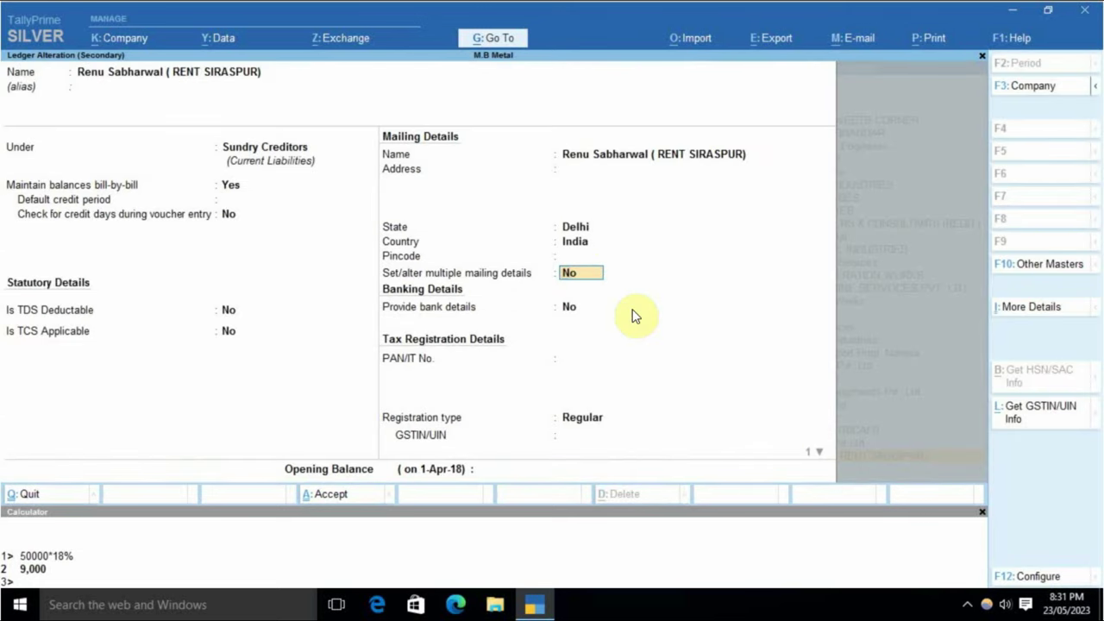
- Keep the landlord ledger's bank details off and PAN blank, and set its registration type to Unregistered/Consumer with no GSTIN
key("Return")
key("Return")
key("Return")
key("Down")
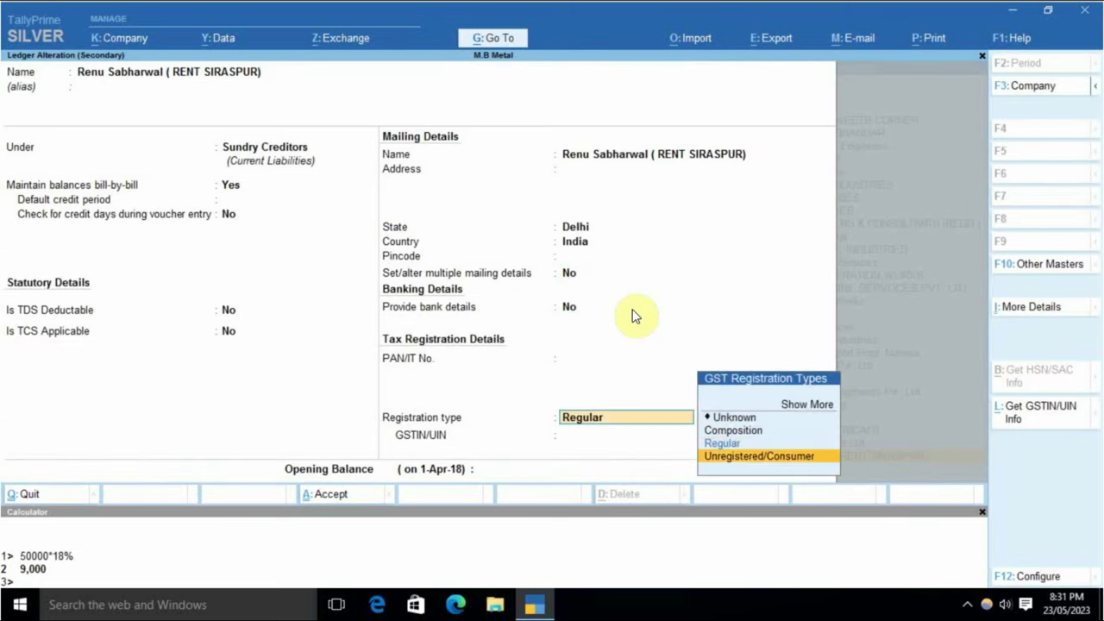
key("Return")
key("Return")
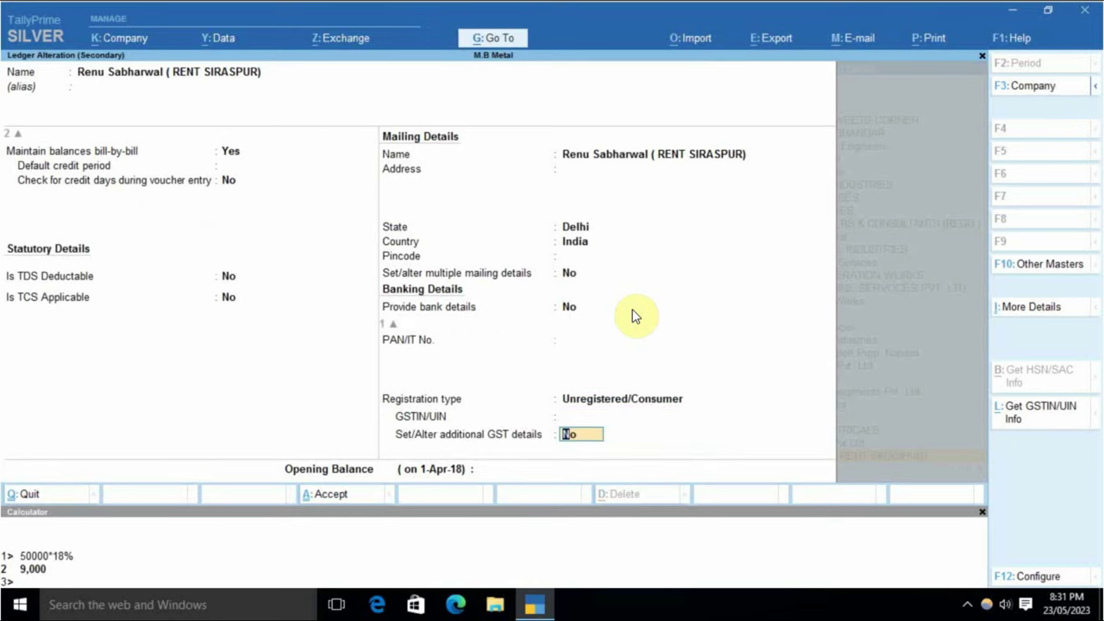
- Give the landlord ledger Delhi as place of supply, non-transporter status and revised GST details effective 1-Apr-23, and save it
key("y")
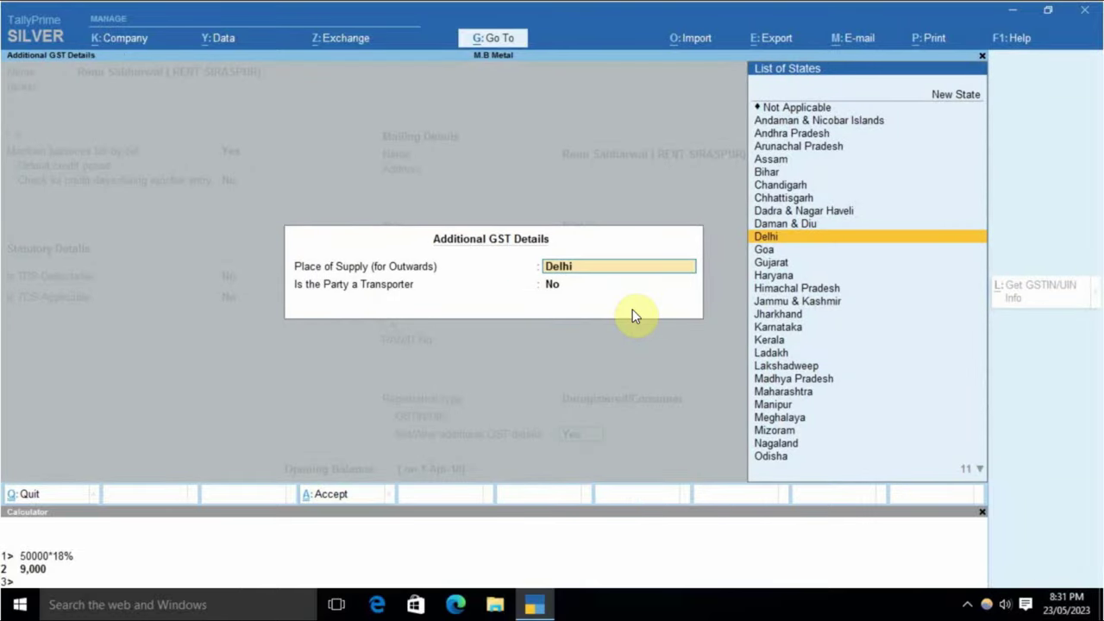
key("Return")
key("Return")
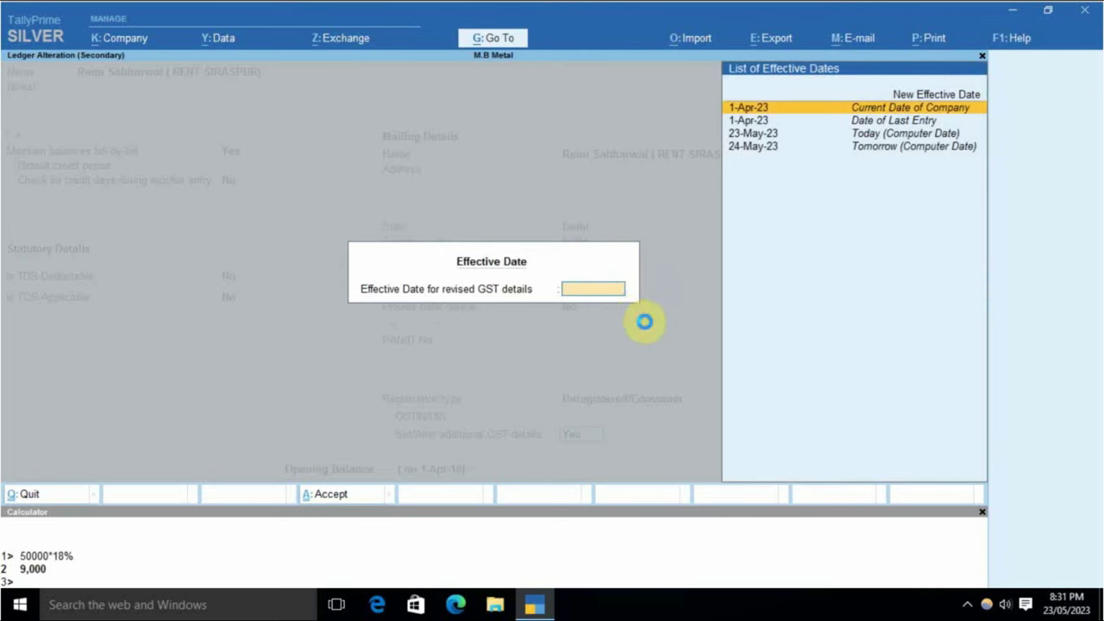
key("Return")
key("Return")
key("y")
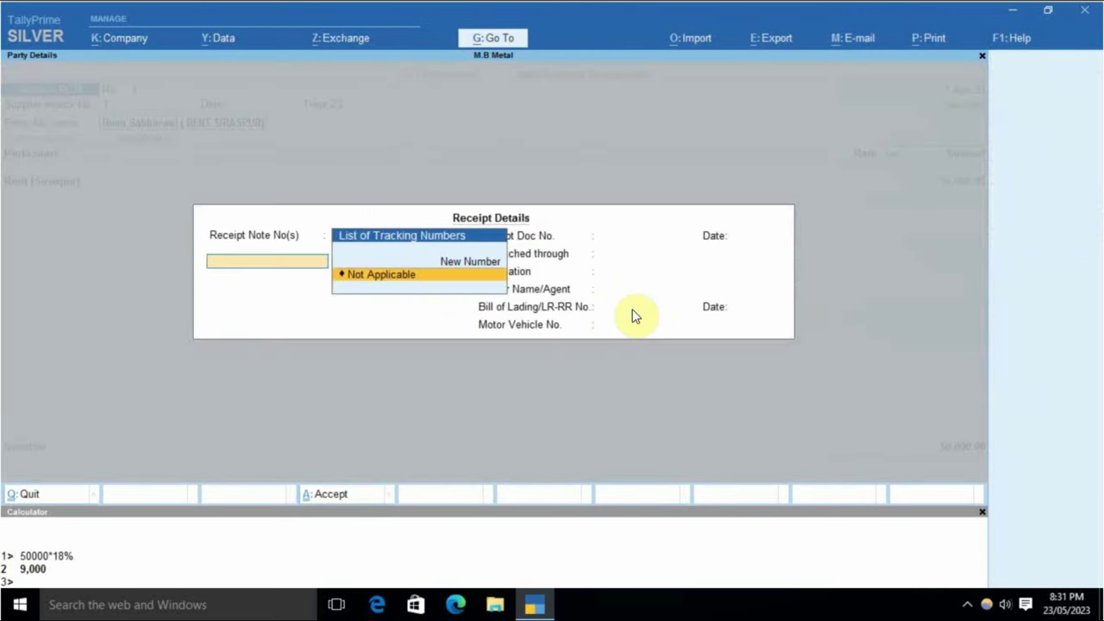
- Keep the rent voucher's receipt note as Not Applicable and leave its remaining receipt details blank
key("Return")
key("Return")
key("Return")
key("Return")
key("Return")
key("Return")
key("Return")
key("Return")
key("Return")
key("Return")
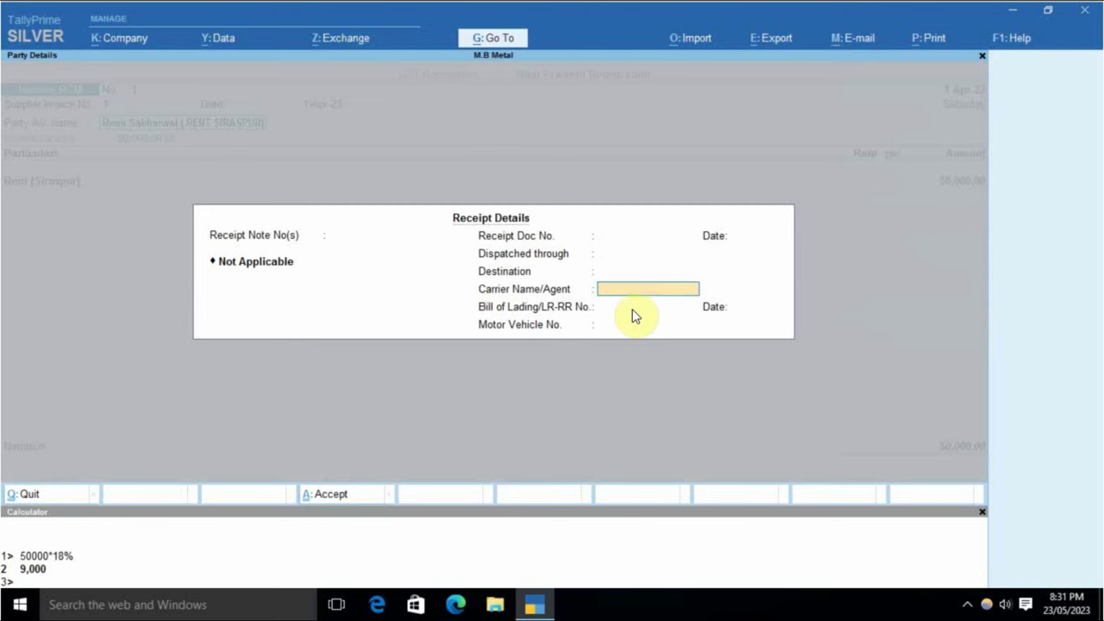
key("Return")
key("Return")
key("Return")
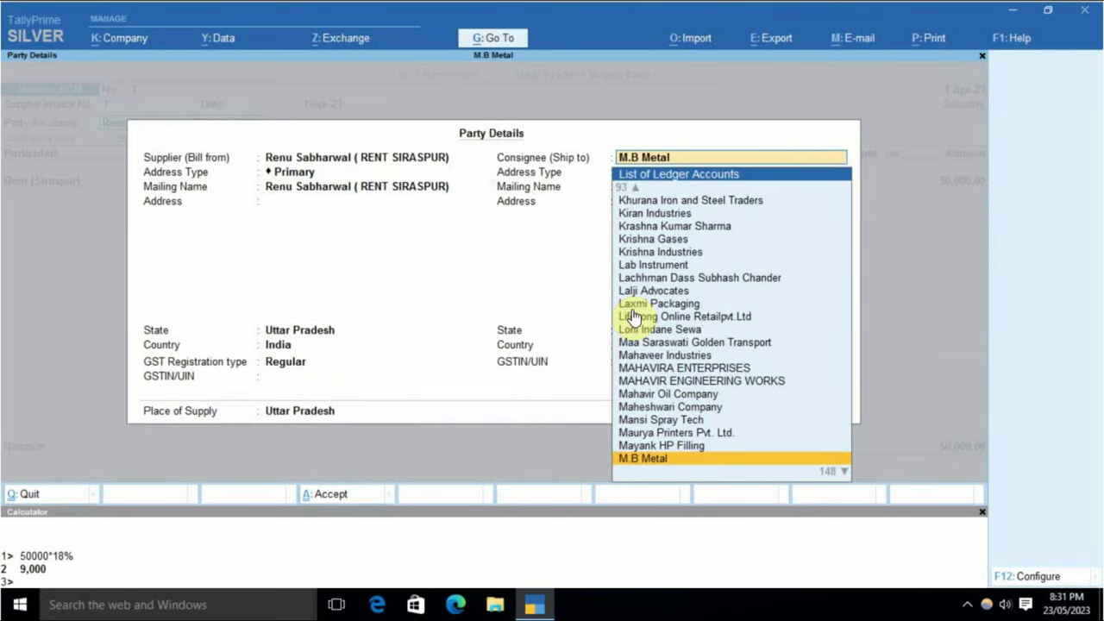
- Set the supplier's state to Delhi and GST registration type to Unregistered/Consumer in the rent voucher's party details
key("Return")
key("BackSpace")
key("Return")
type("De")
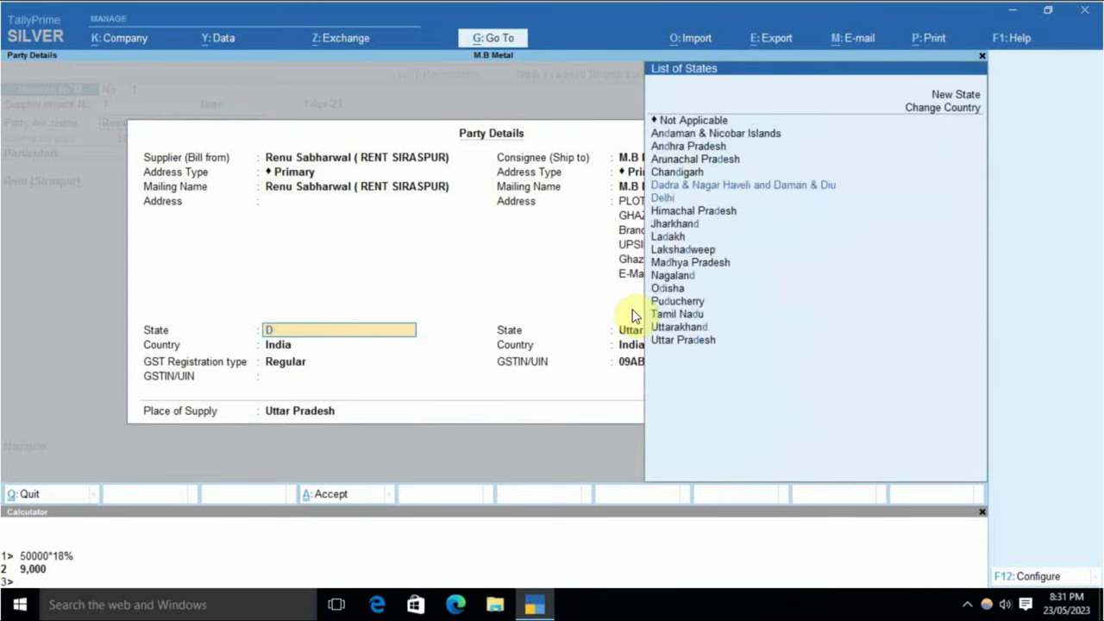
key("Return")
key("Down")
key("Return")
key("Return")
key("Return")
key("Return")
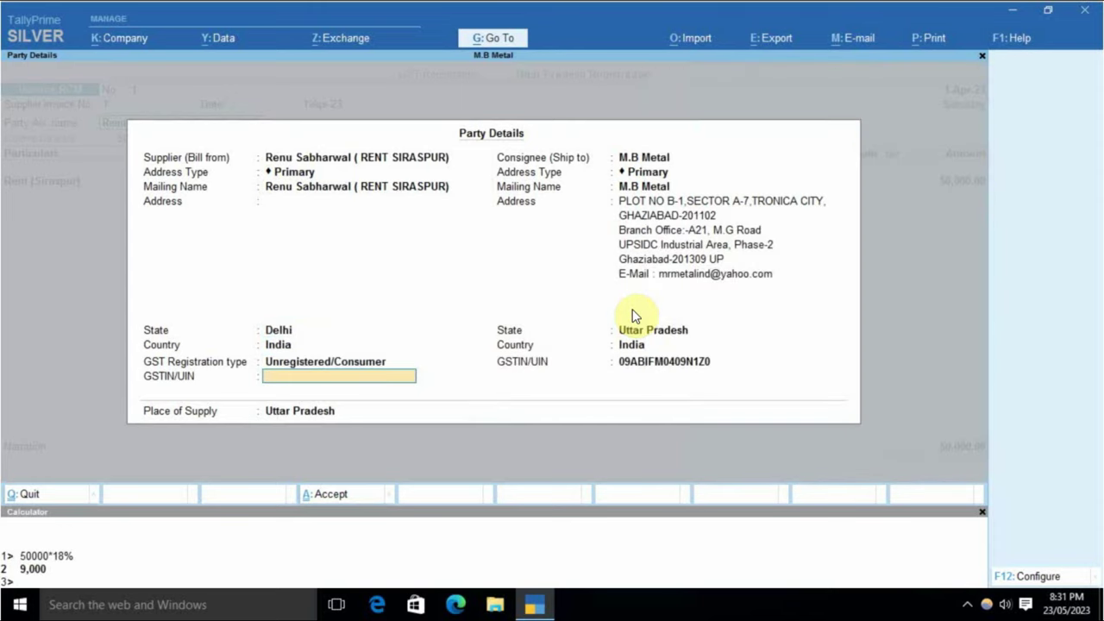
- Keep the supplier's GSTIN blank and the existing consignee and rent entries, and save the altered Invoice RCM voucher
key("Return")
key("Return")
key("Return")
key("Return")
key("Return")
key("Return")
key("Return")
key("Return")
key("Return")
key("Return")
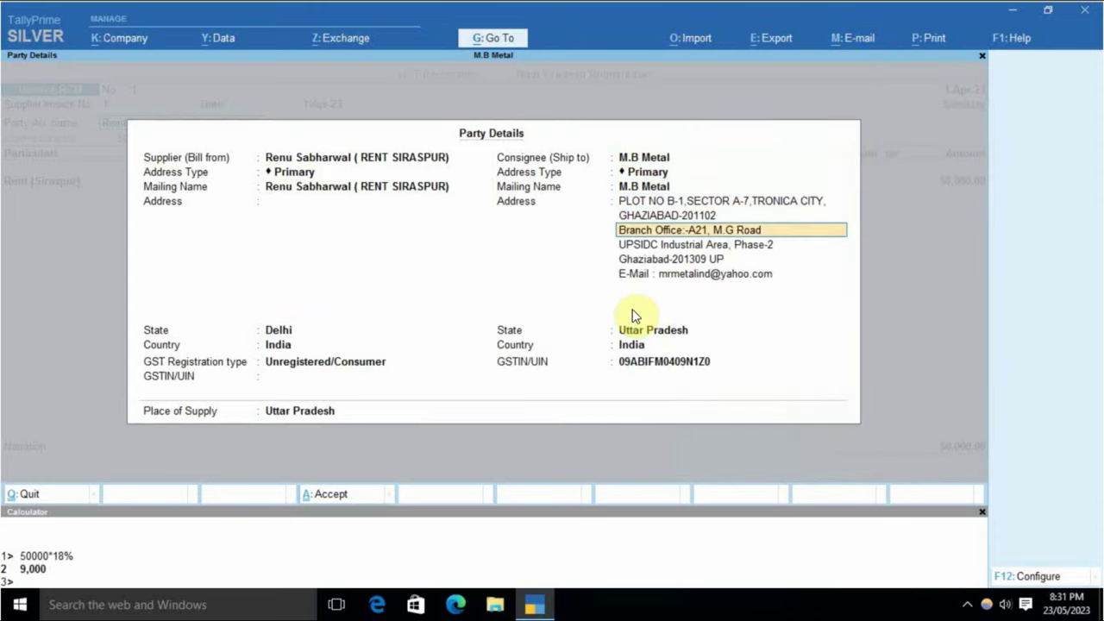
key("Return")
key("Return")
key("Return")
key("Return")
key("Return")
key("Return")
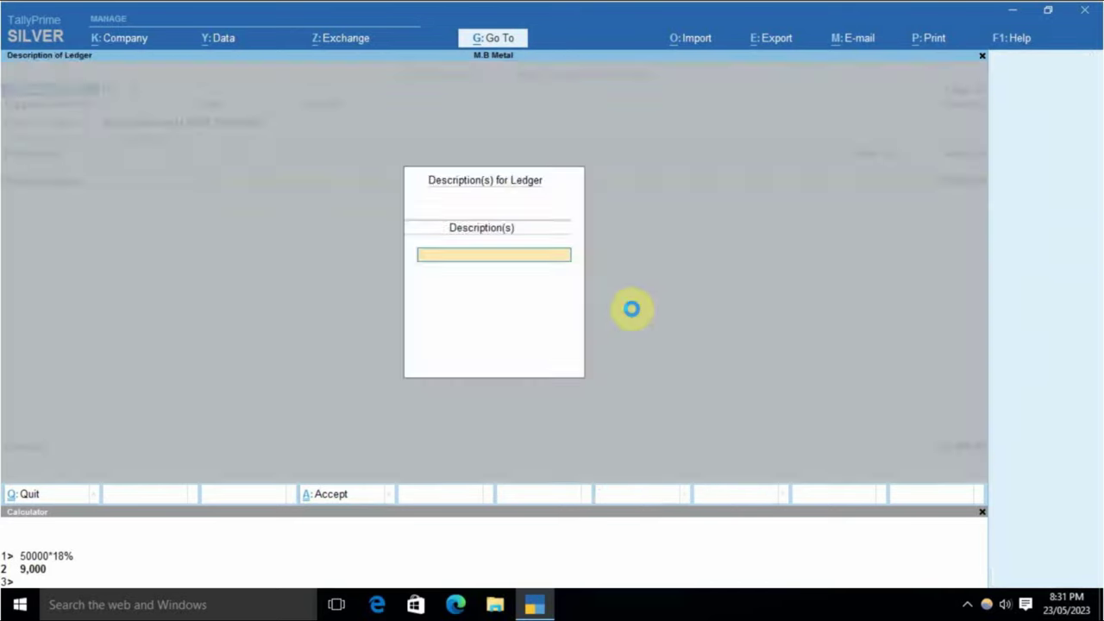
key("Return")
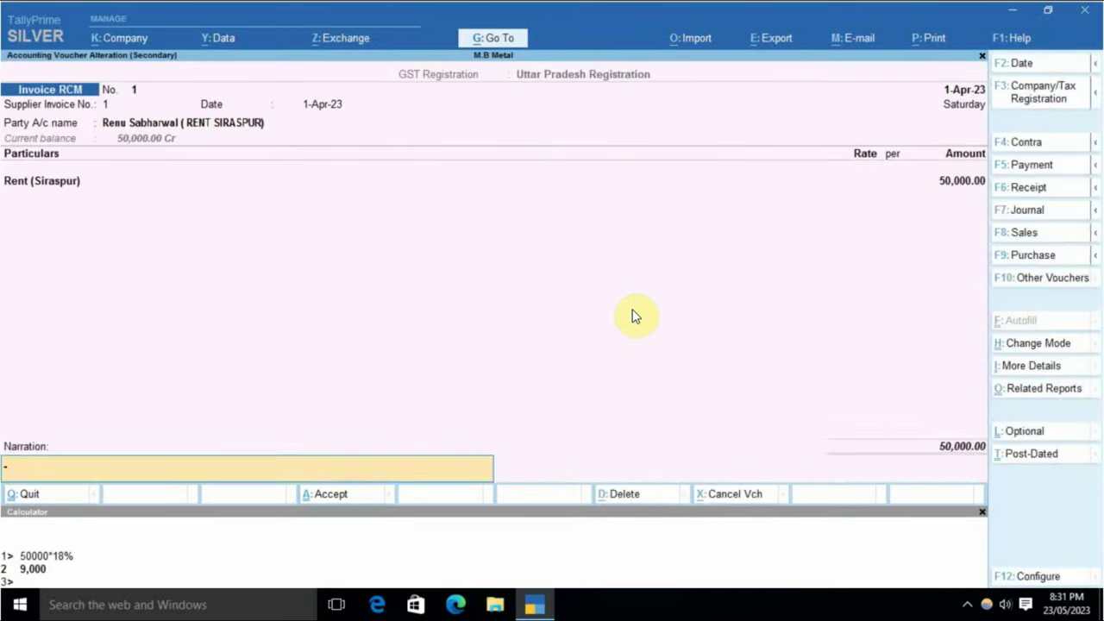
key("Return")
key("Return")
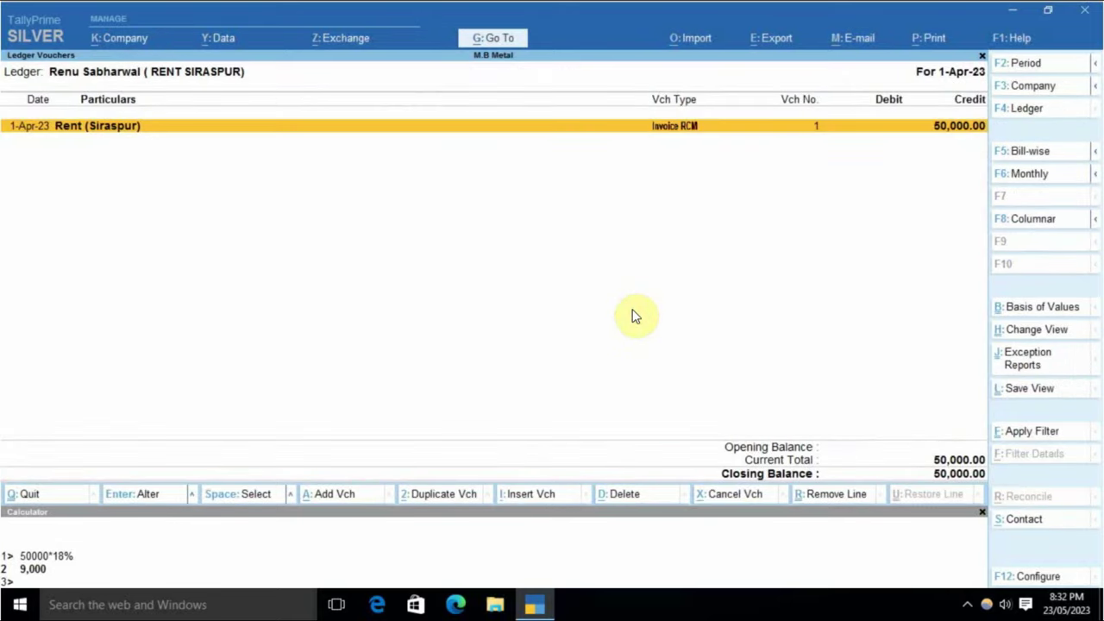
- Close the landlord's ledger vouchers and return to the Gateway of Tally
key("Escape")
key("Escape")
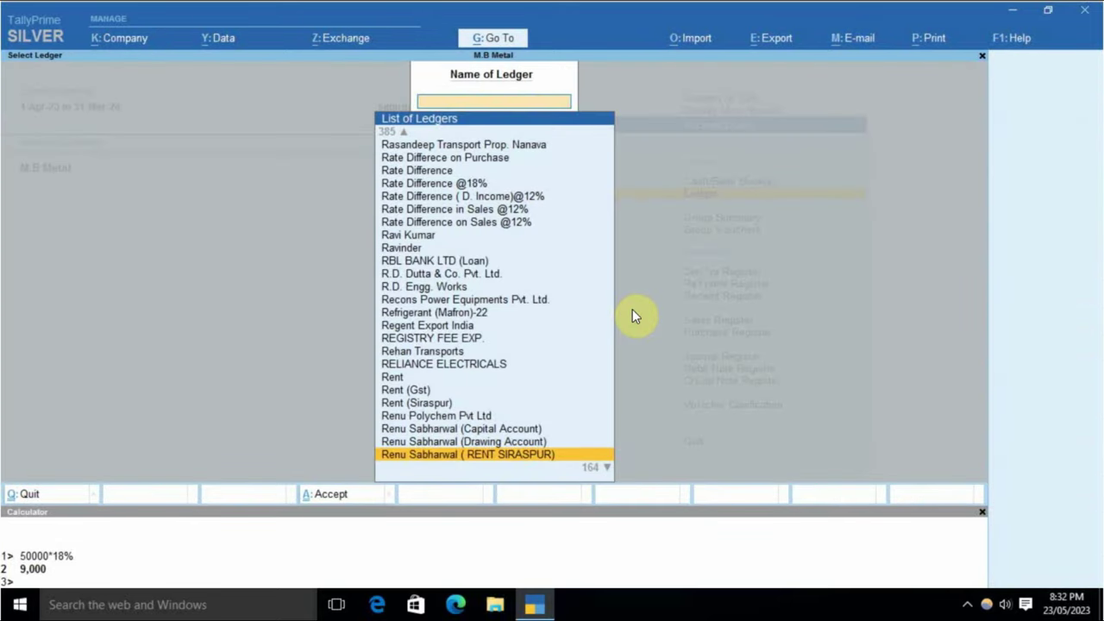
key("Escape")
key("Escape")
key("Escape")
key("Escape")
key("Escape")
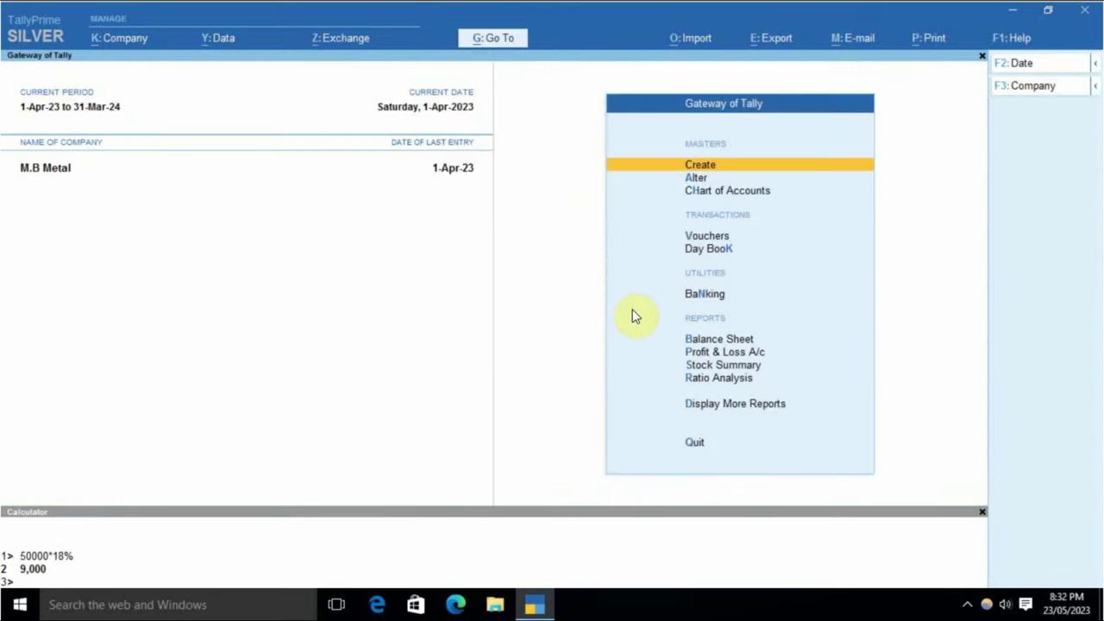
- View the Reverse Charge Supplies report with the GST status update of altered vouchers accepted, and close it
key("d")
key("u")
key("g")
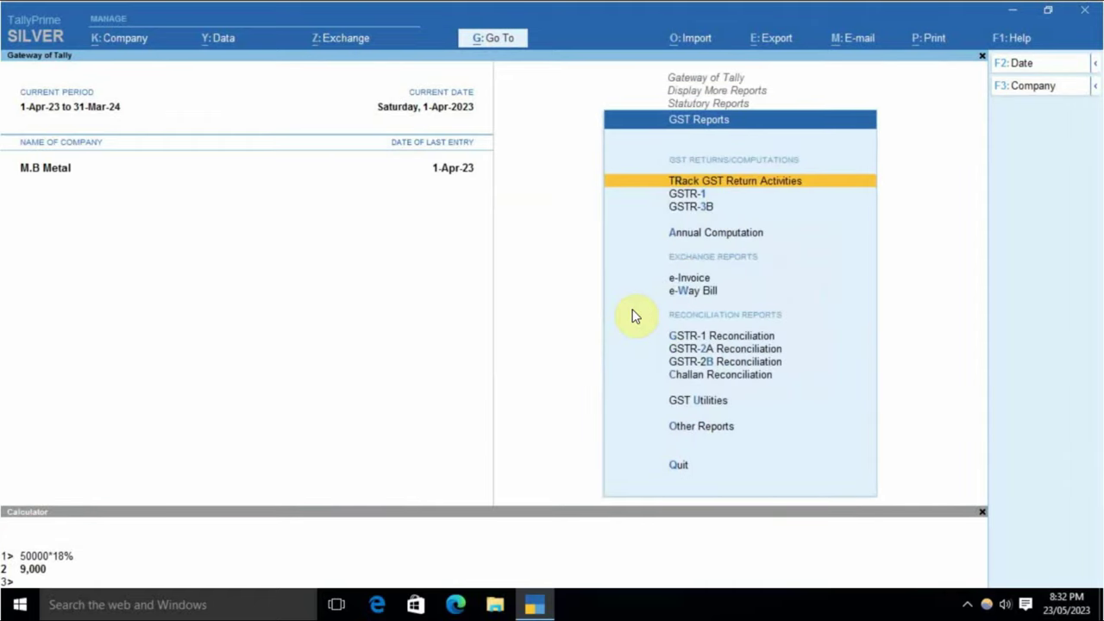
key("Down")
key("Down")
key("Down")
key("Down")
key("Down")
key("Down")
key("Down")
key("Down")
key("Down")
key("Down")
key("Down")
key("Return")
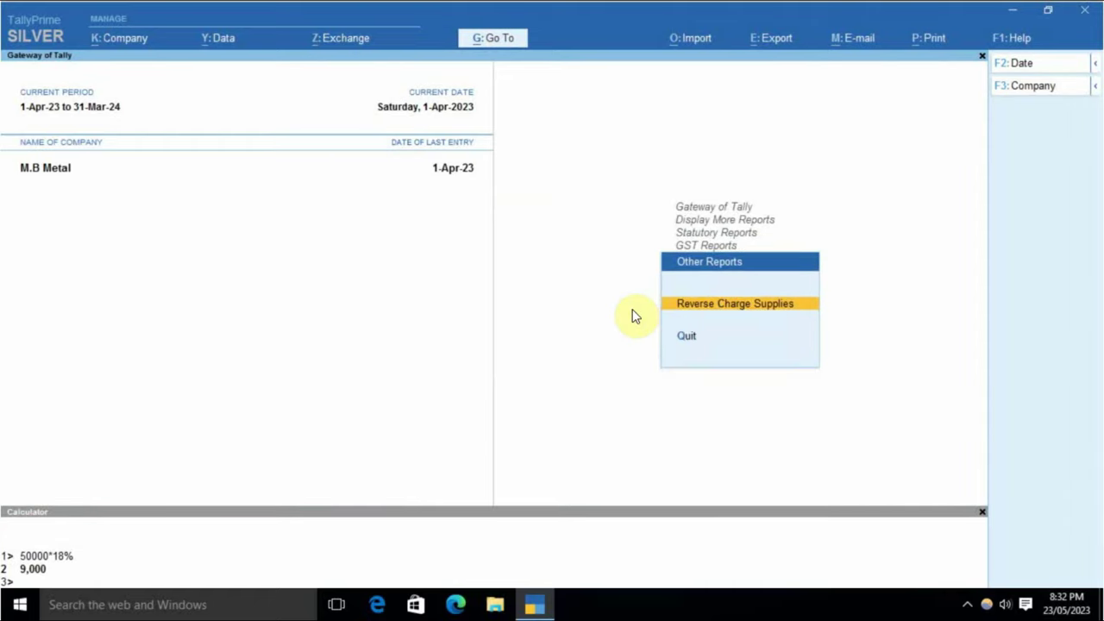
key("Return")
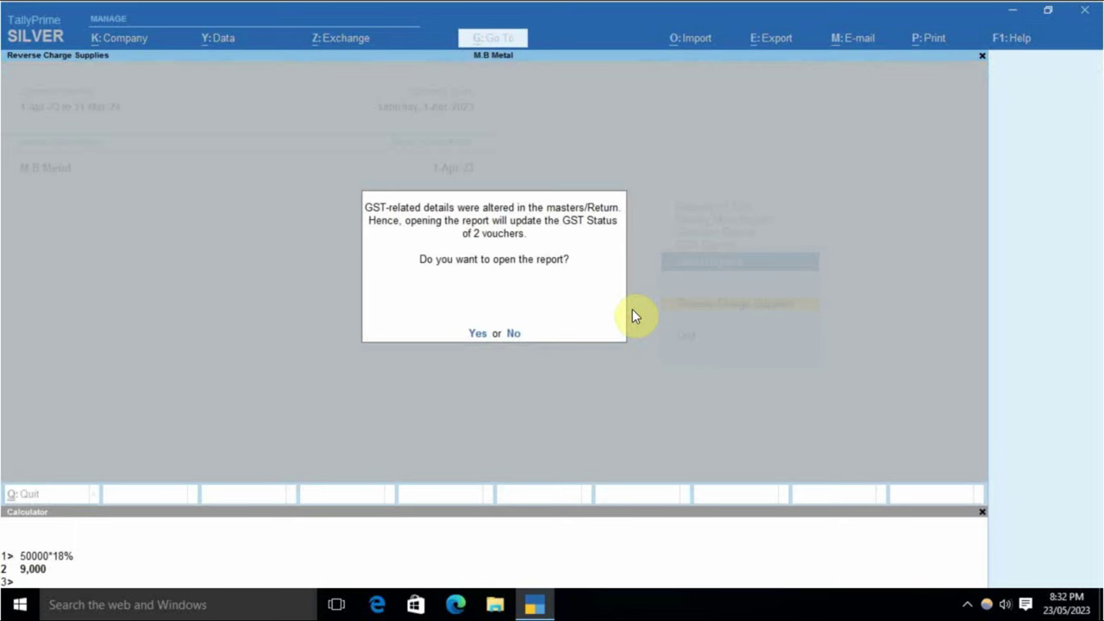
key("y")
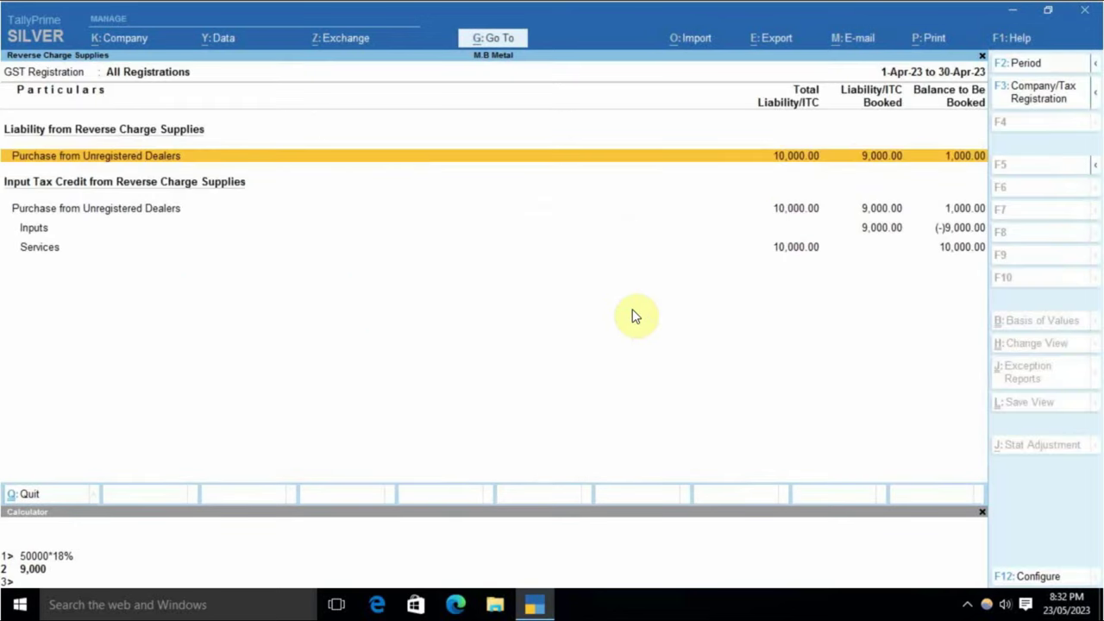
key("Escape")
key("Escape")
key("Escape")
key("Escape")
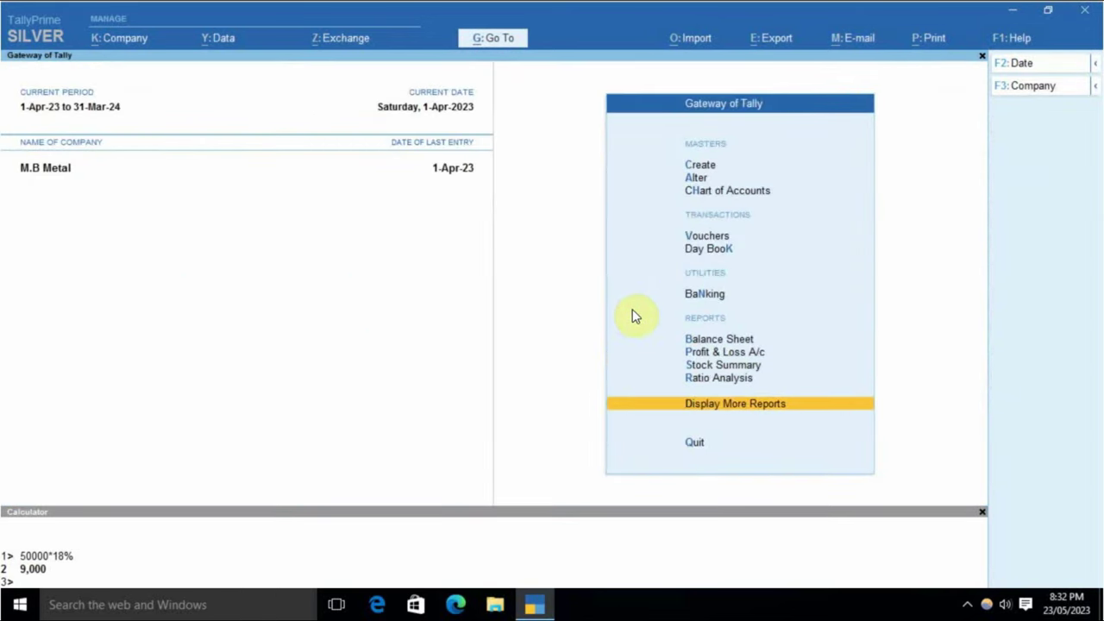
- Reopen the Reverse Charge Supplies report from the other GST reports
key("n")
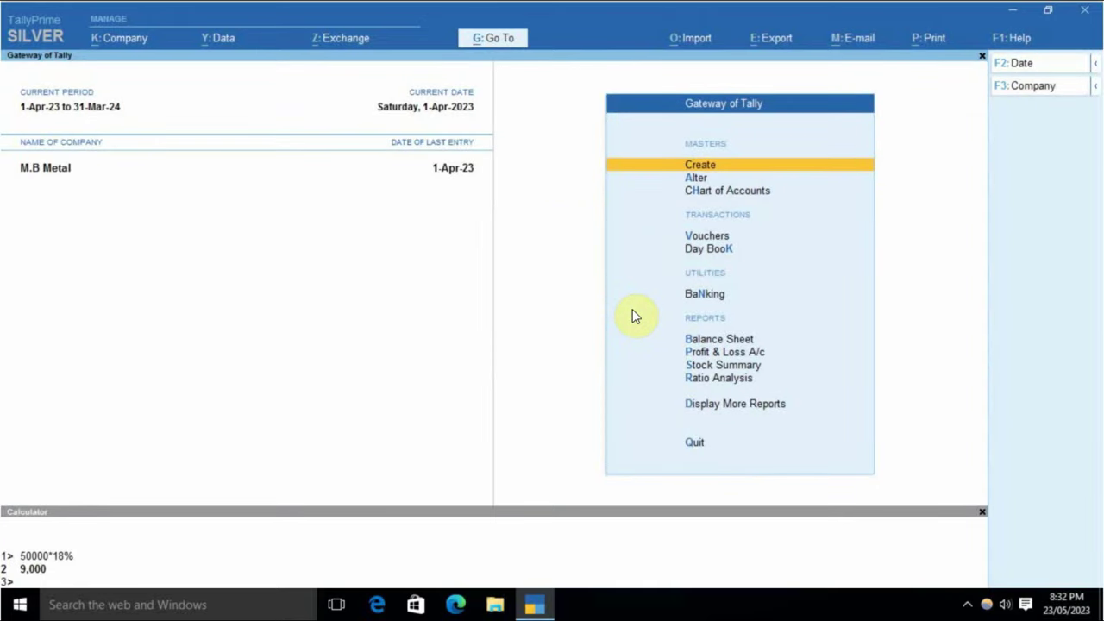
key("d")
key("o")
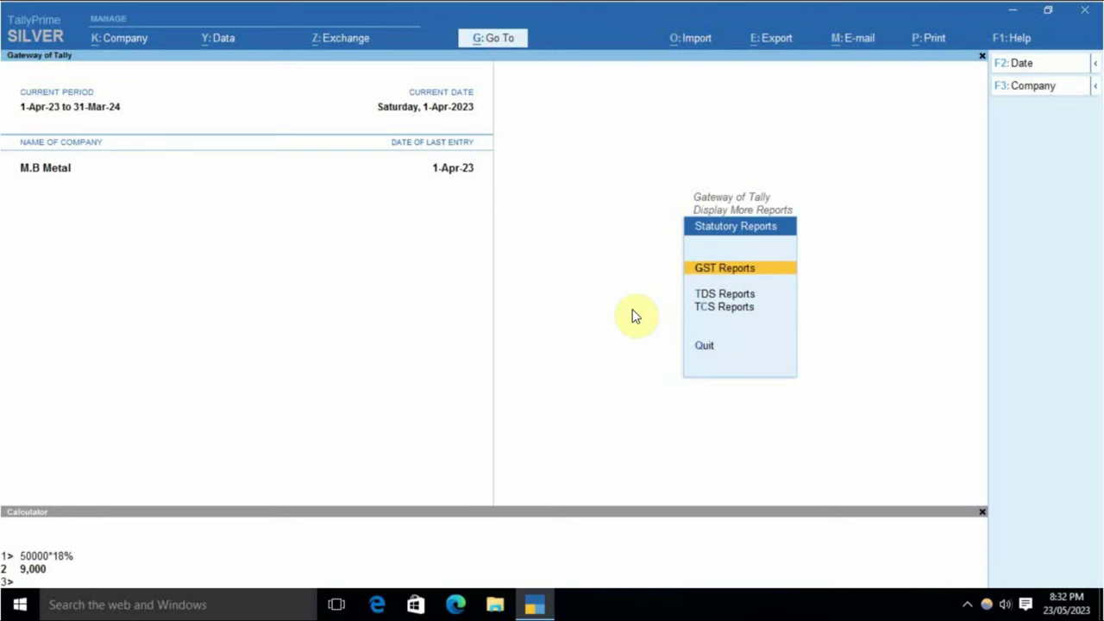
key("g")
key("Down")
key("Down")
key("Down")
key("Down")
key("Down")
key("Down")
key("Down")
key("Down")
key("Down")
key("Down")
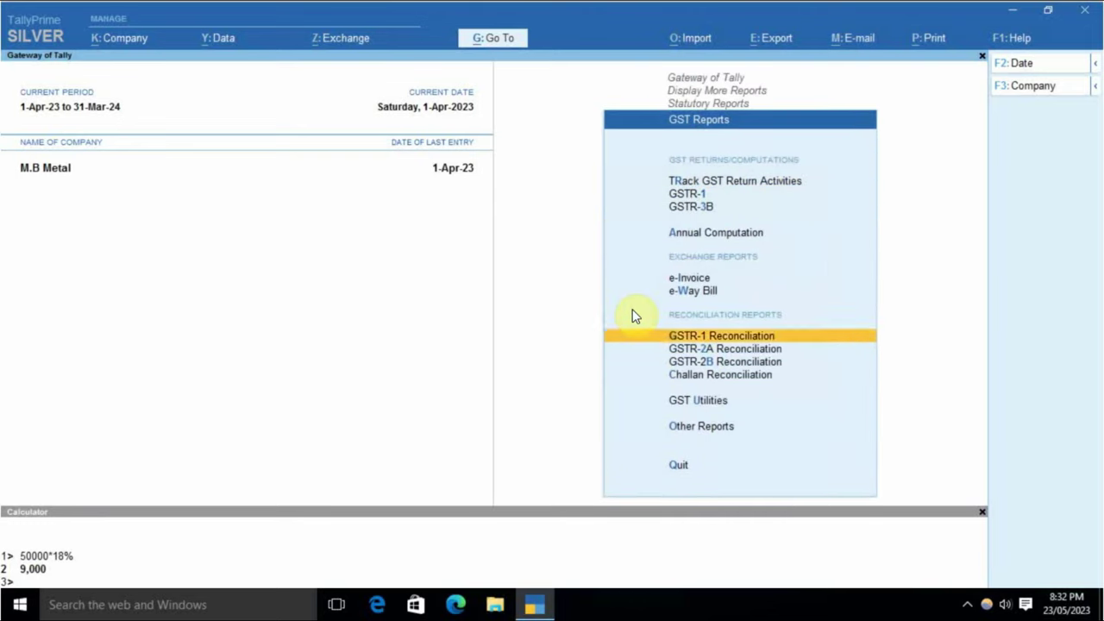
key("Down")
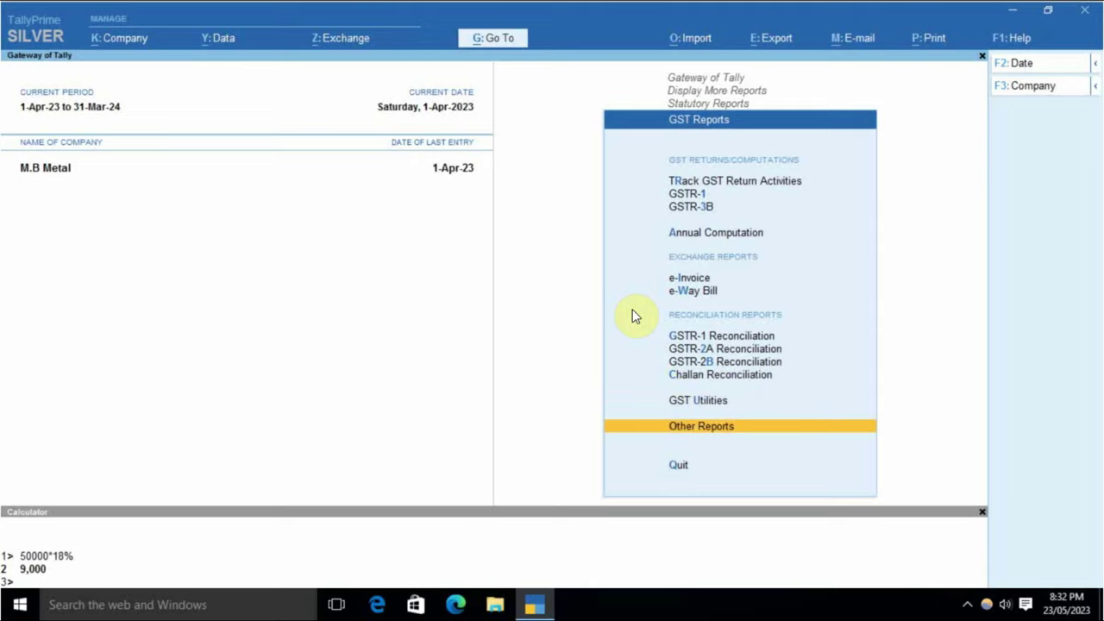
key("Return")
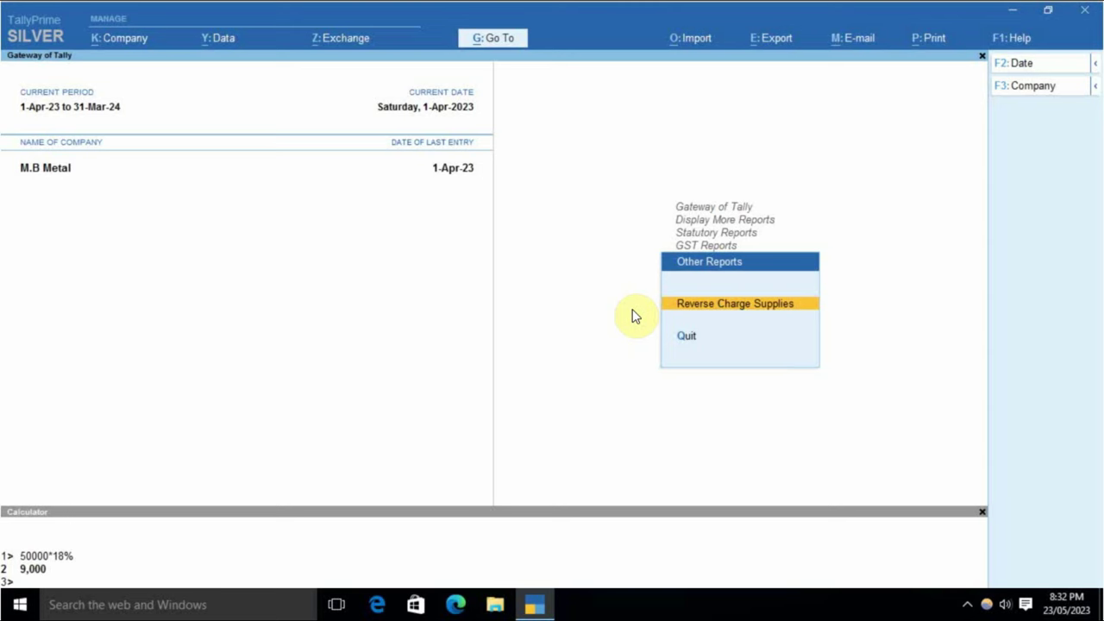
key("Return")
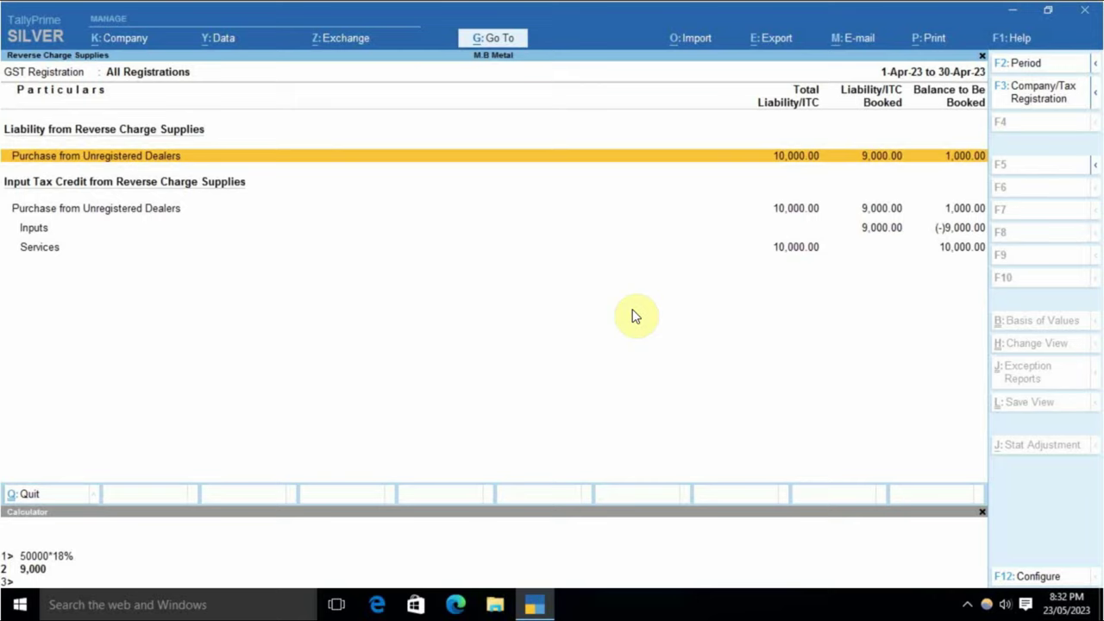
- Examine the unregistered-dealer liability vouchers, comparing the booked rent journal with the freight invoice, and return to the report summary
key("Return")
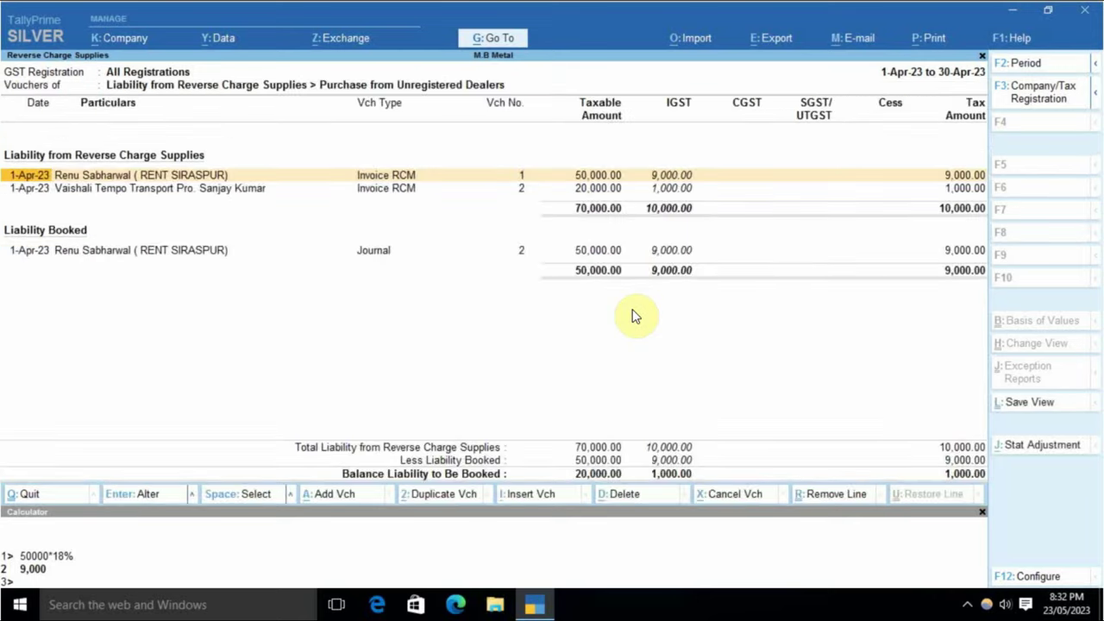
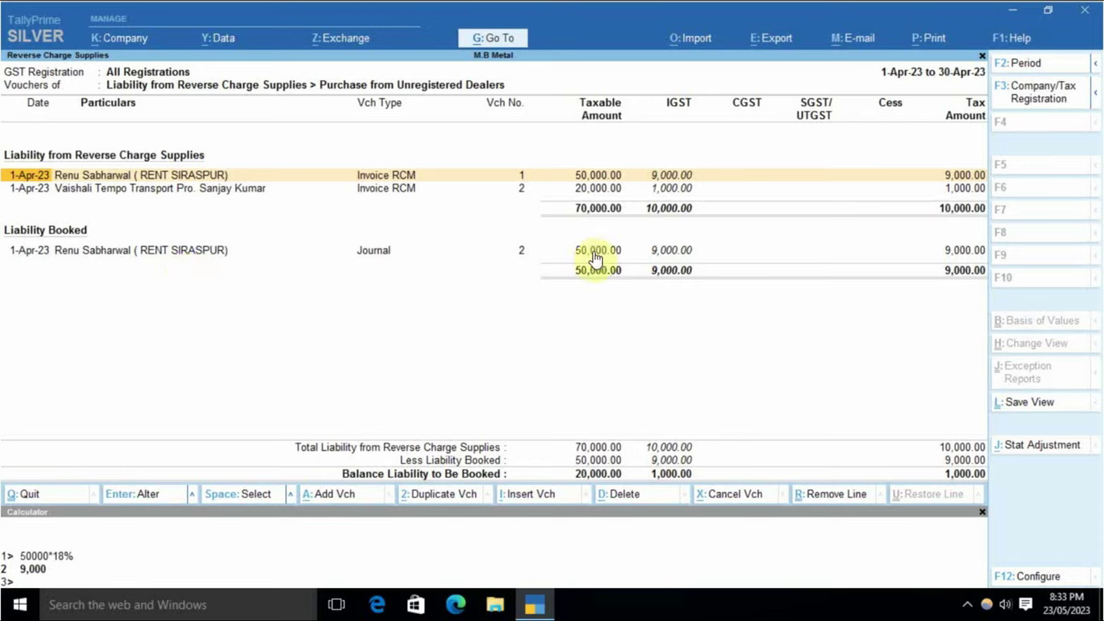
left_click(671, 255)
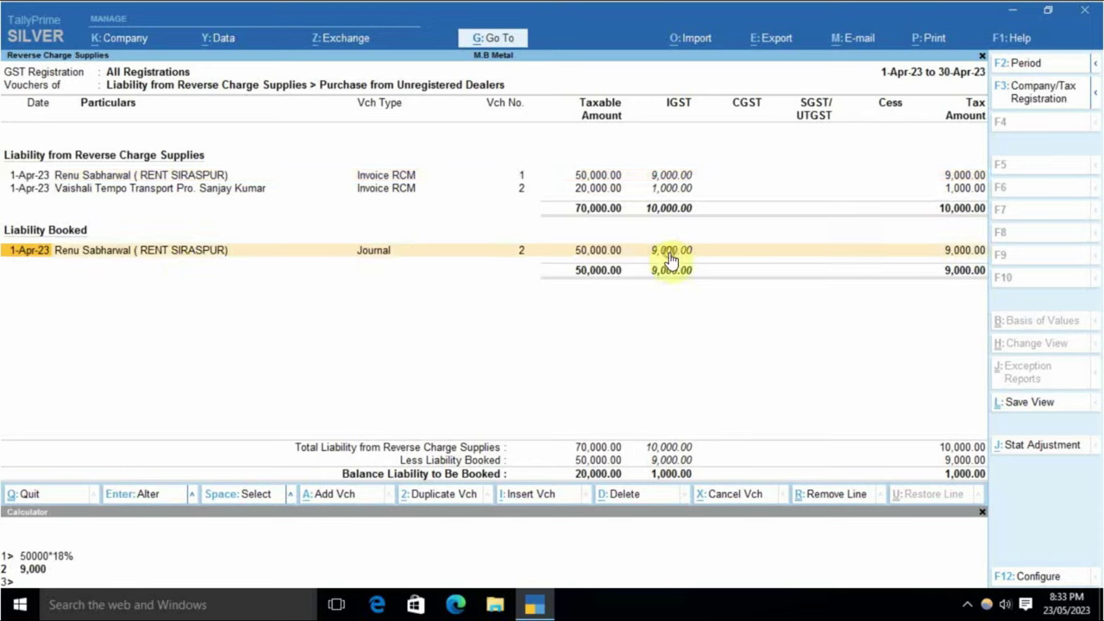
left_click(666, 194)
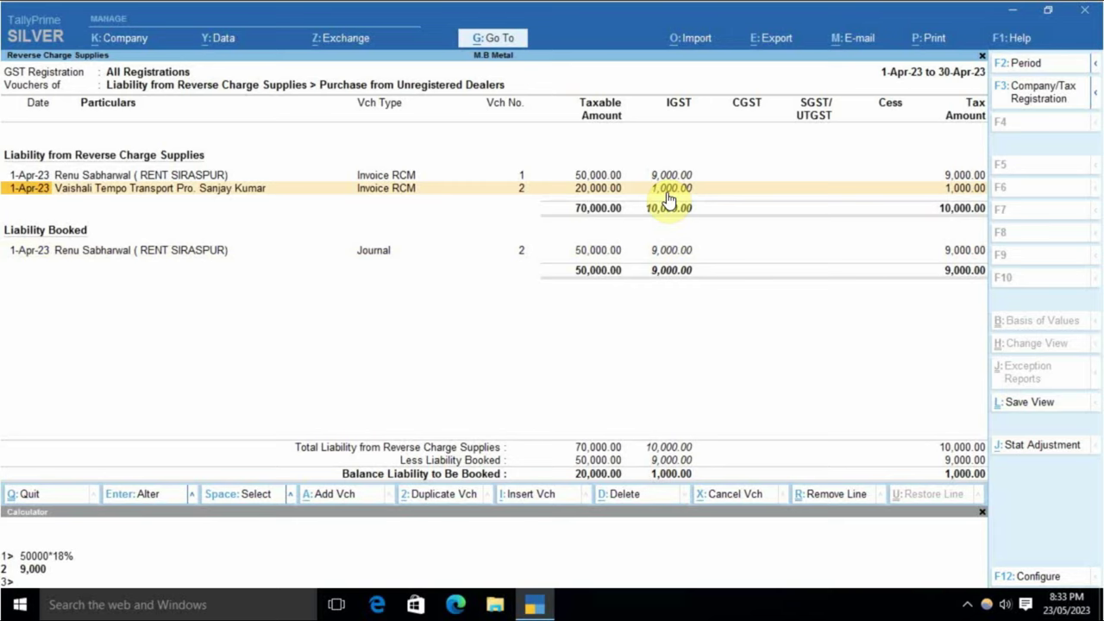
key("Escape")
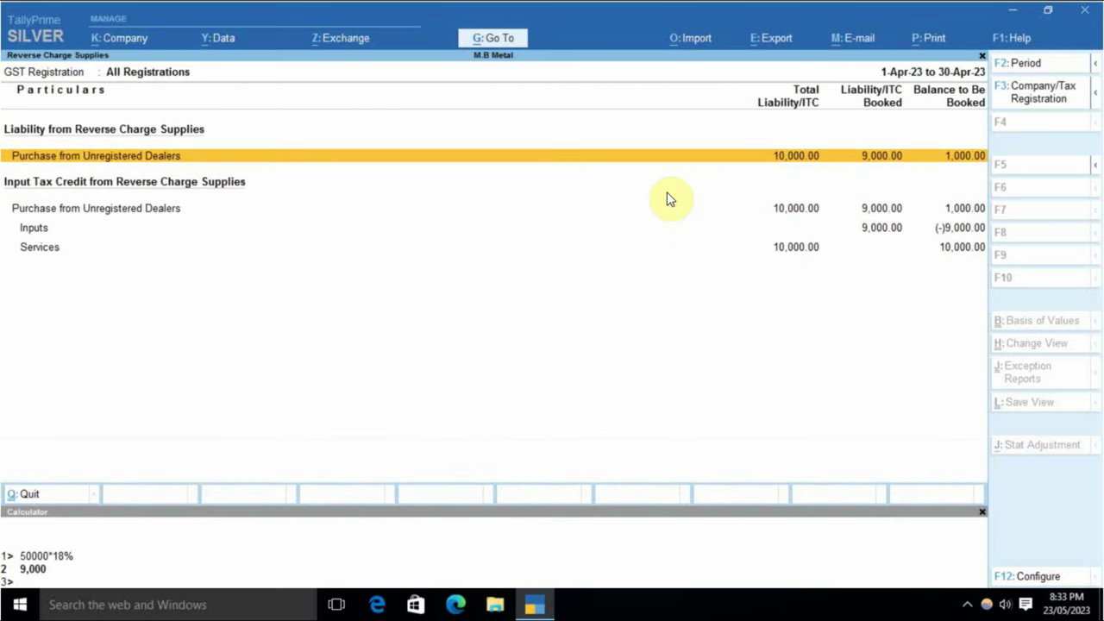
- Examine the Services tax credit of the rent and freight vouchers under input tax credit from unregistered dealers
key("Down")
key("Down")
key("Up")
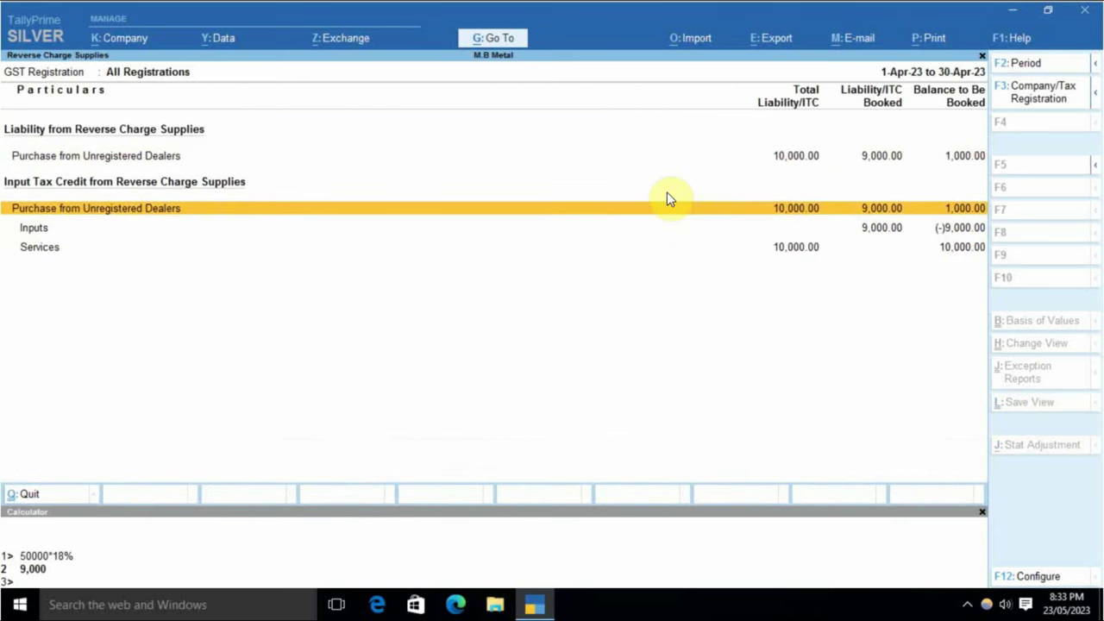
key("Return")
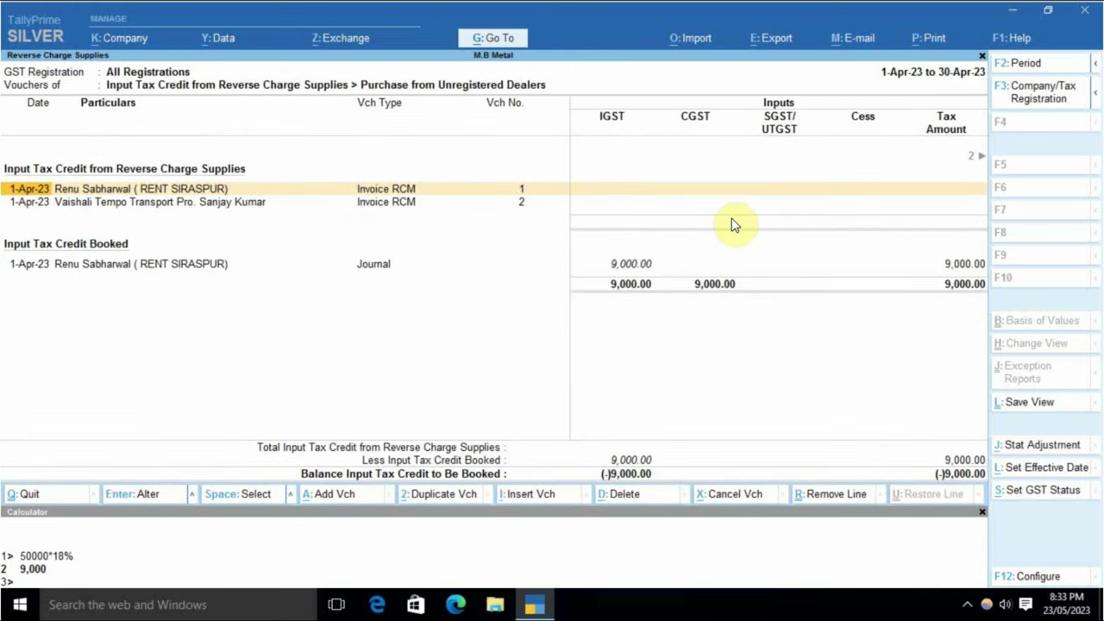
key("Right")
key("Right")
key("Right")
key("Right")
key("Right")
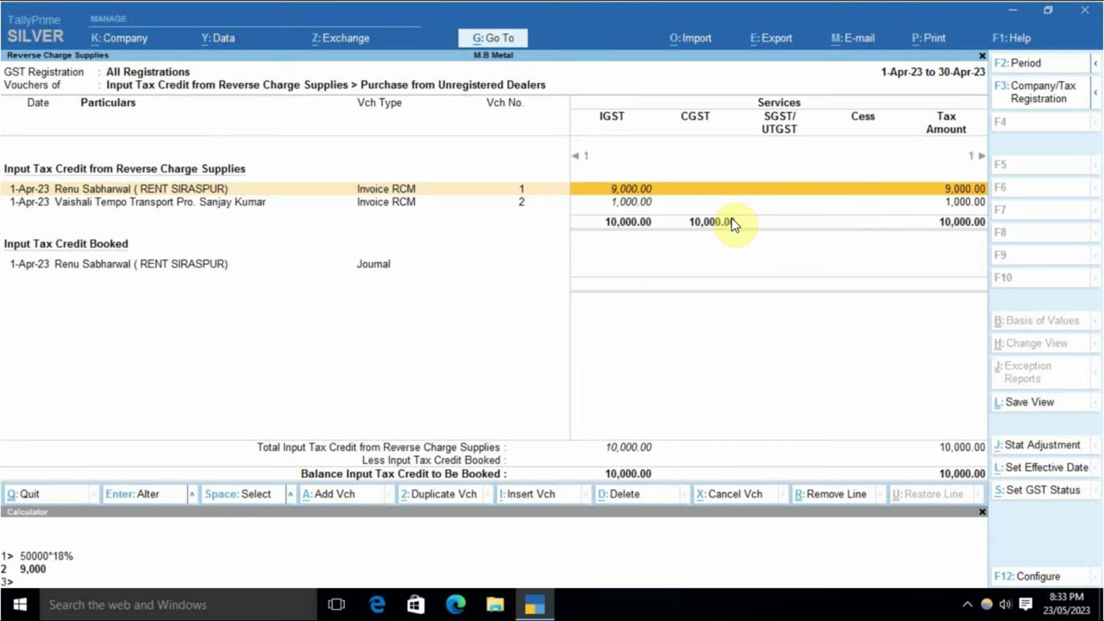
key("Right")
key("Down")
key("Up")
key("Down")
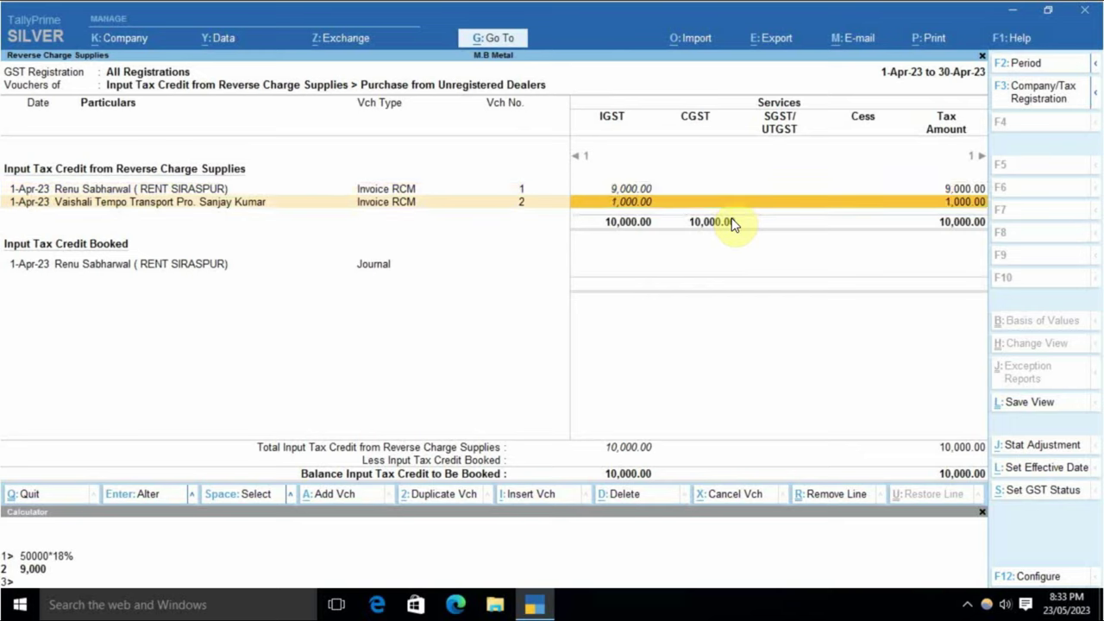
- Compare the Inputs and Services tax credit columns for the booked rent journal, and return to the Gateway of Tally
key("Left")
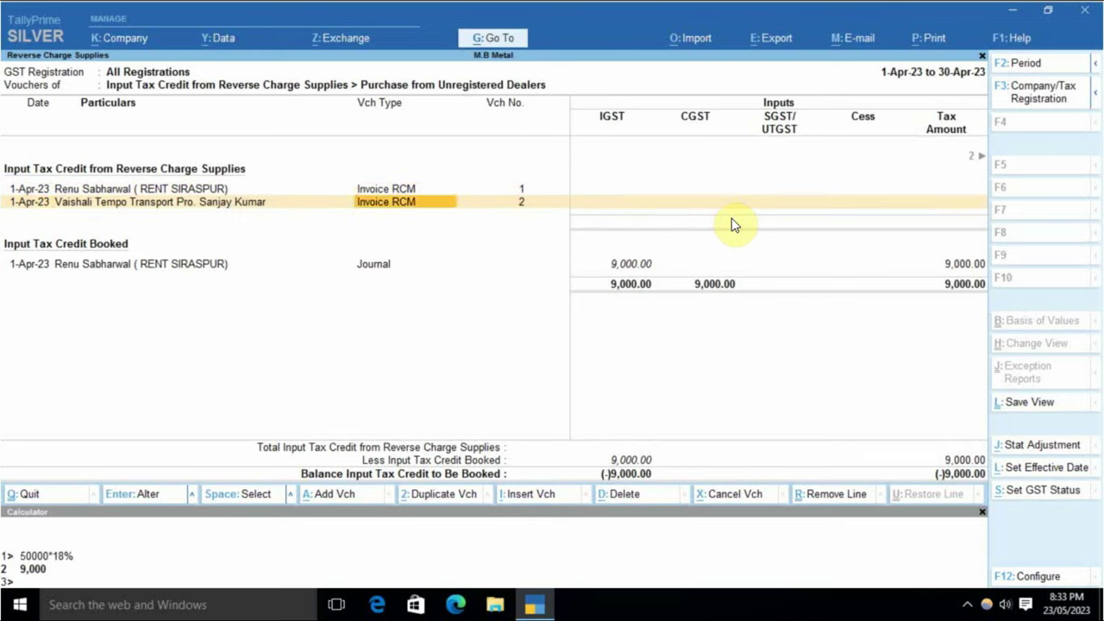
key("Right")
key("Right")
key("Down")
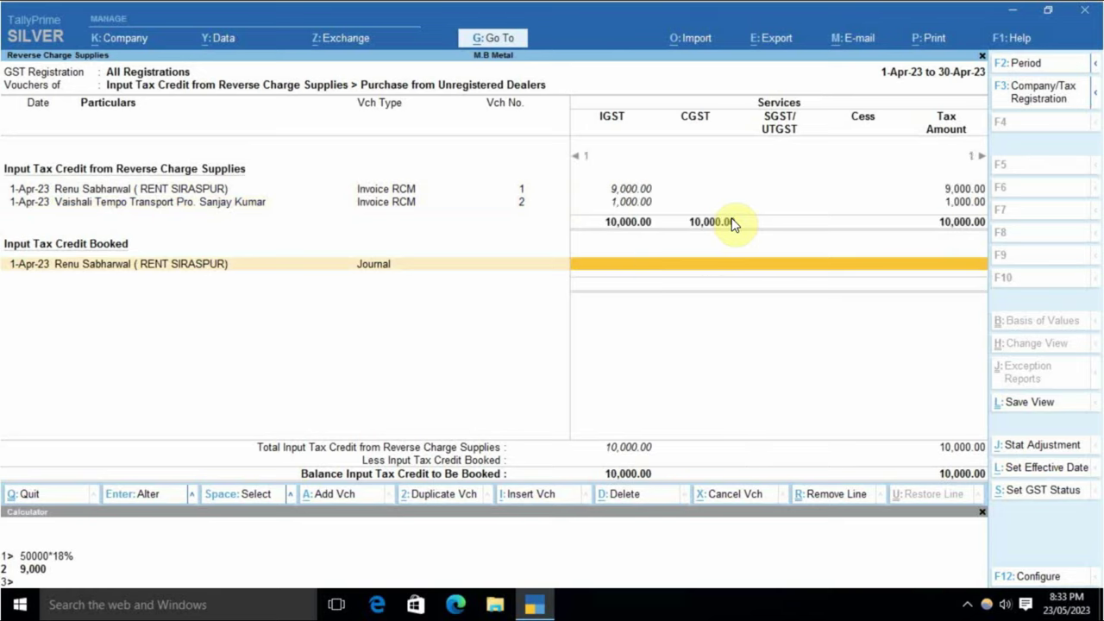
key("Escape")
key("Escape")
key("Escape")
key("Escape")
key("n")
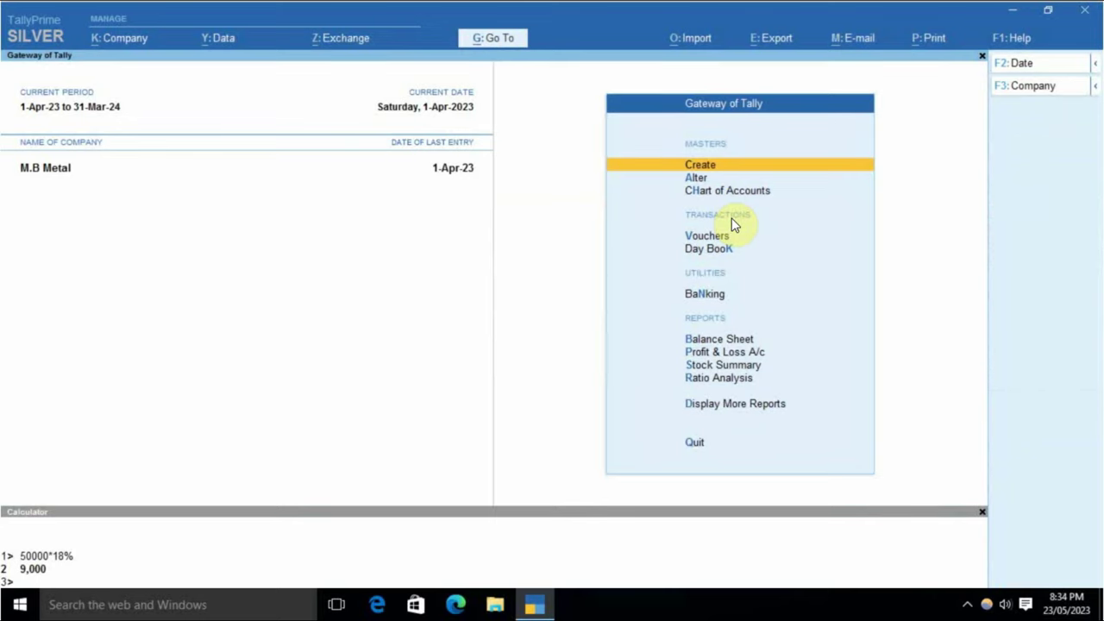
- Start a journal voucher with a GST stat adjustment of Increase in Tax Liability for Purchase from Unregistered Dealer
key("v")
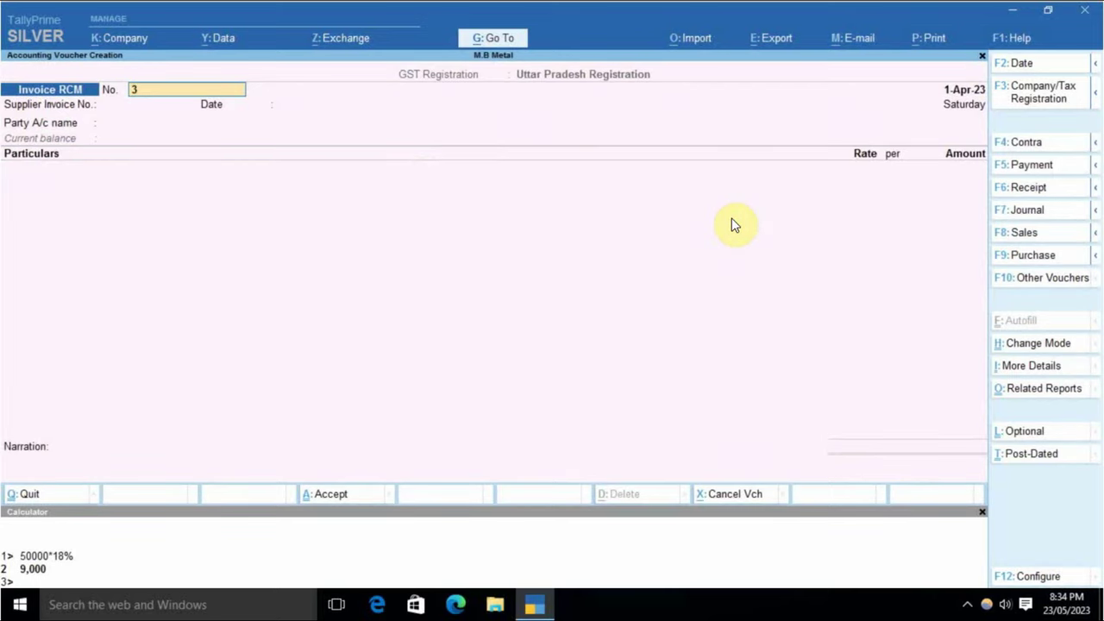
key("F7")
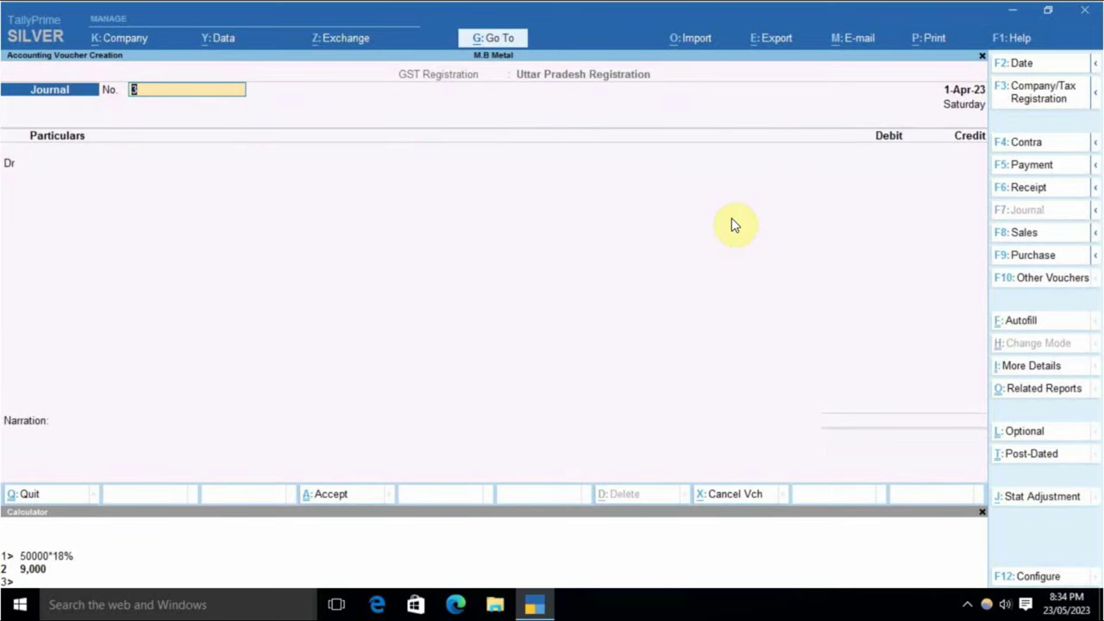
key("alt+j")
key("Return")
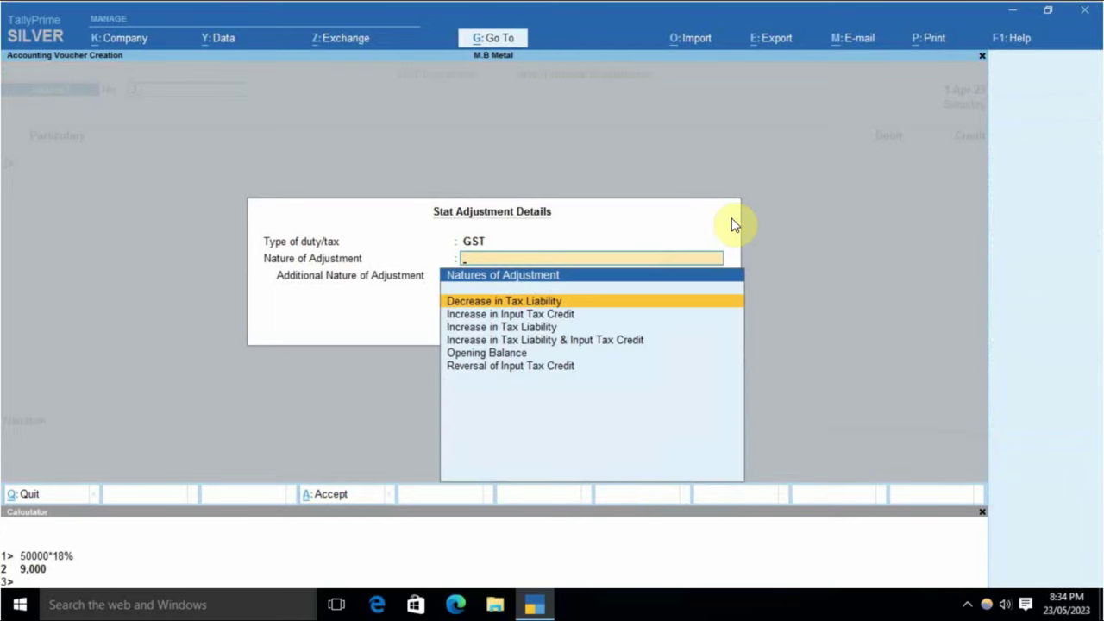
key("Down")
key("Down")
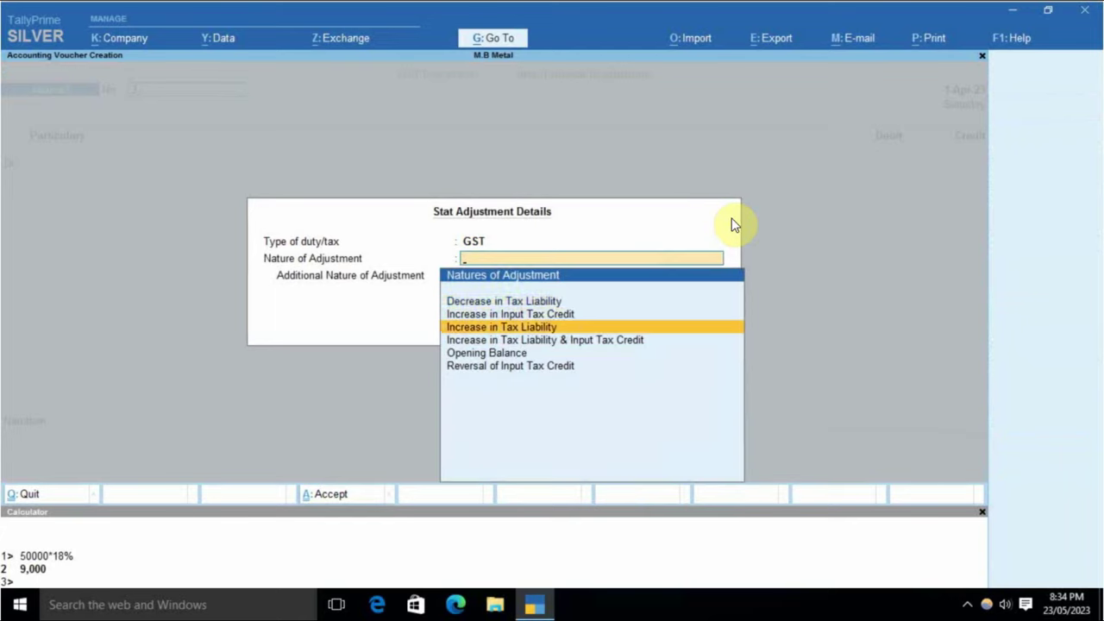
key("Return")
key("Down")
key("Down")
key("Down")
key("Down")
key("Down")
key("Down")
key("Down")
key("Down")
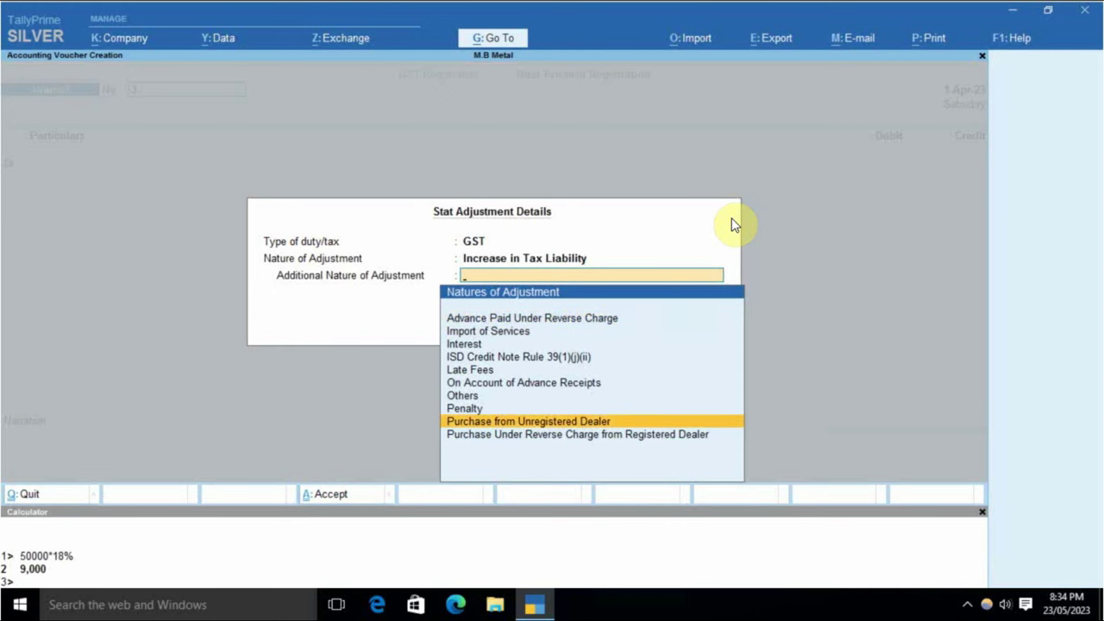
key("Return")
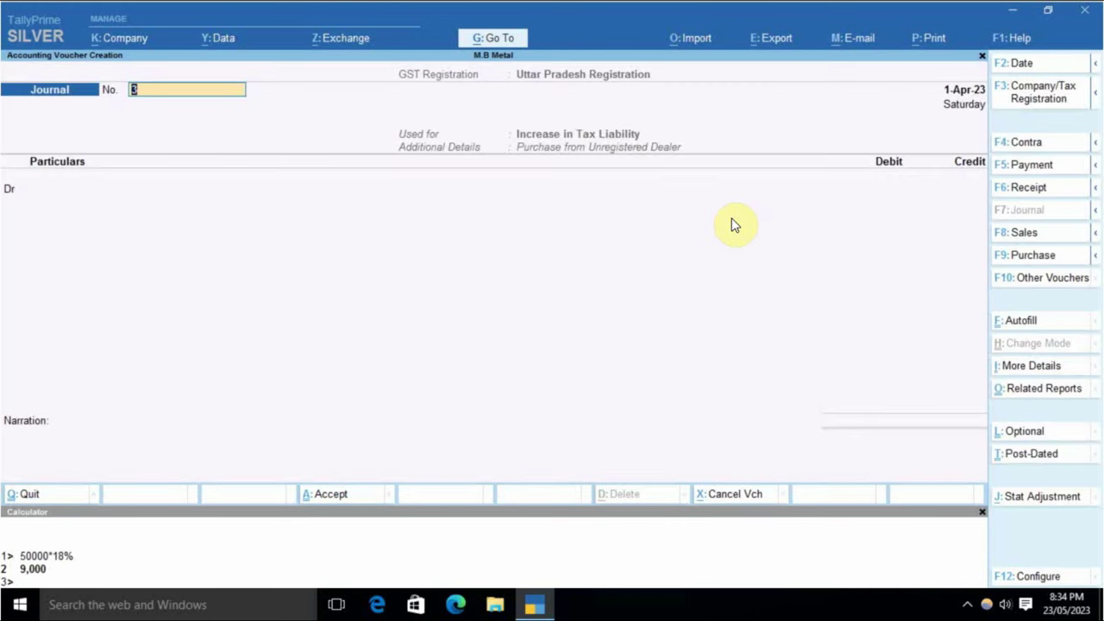
- Debit Gst Payable on RCM with 1,000 in the tax liability journal
key("Return")
type("gstp")
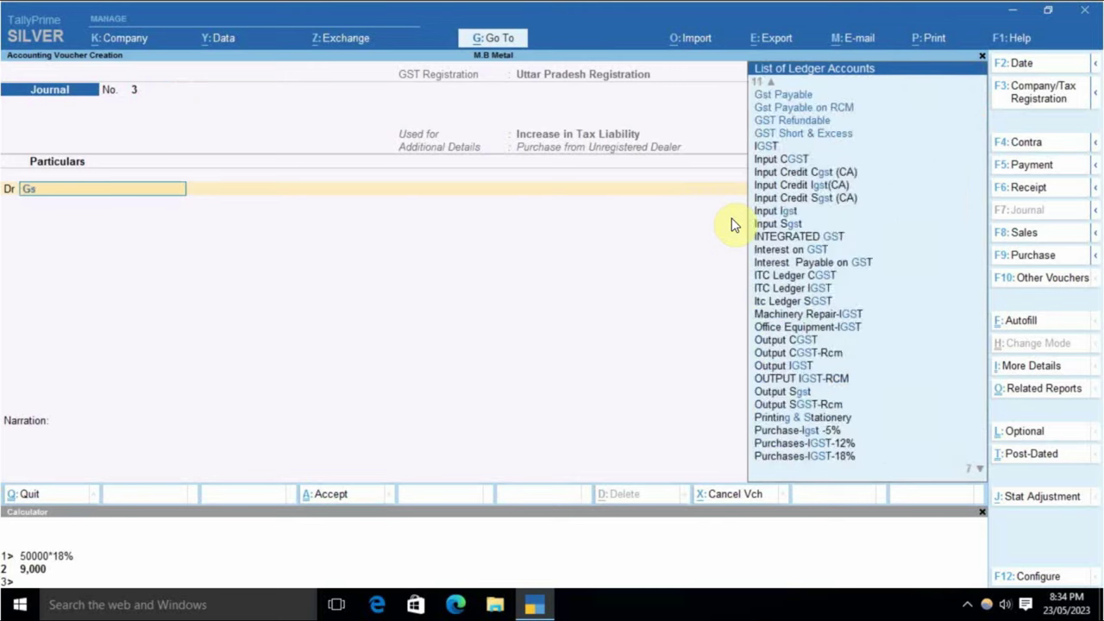
key("Down")
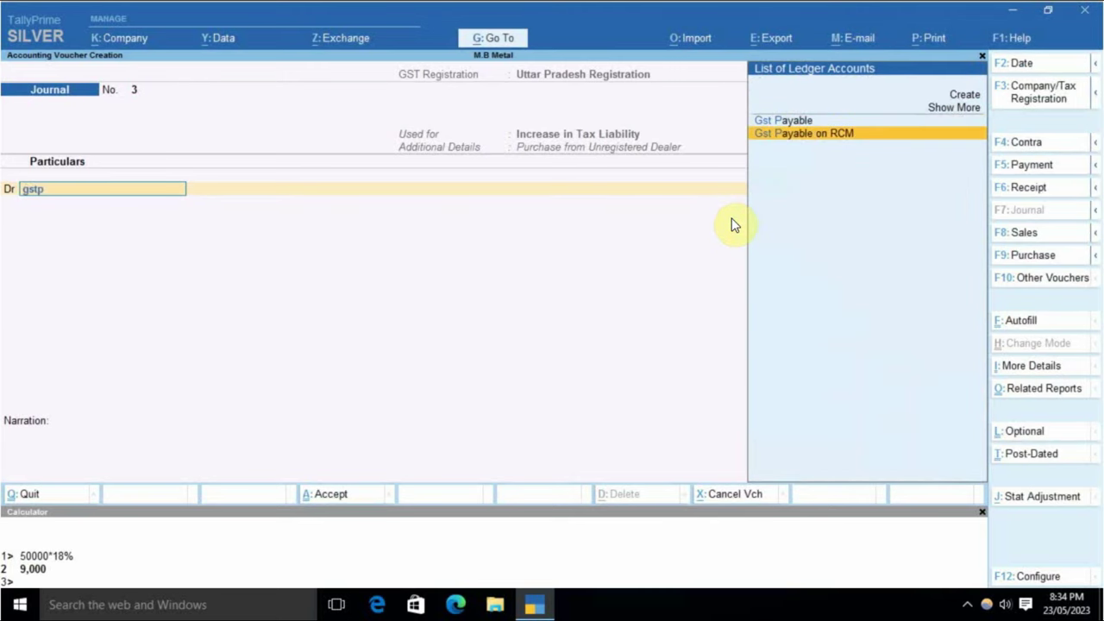
key("Return")
type("1000")
key("Return")
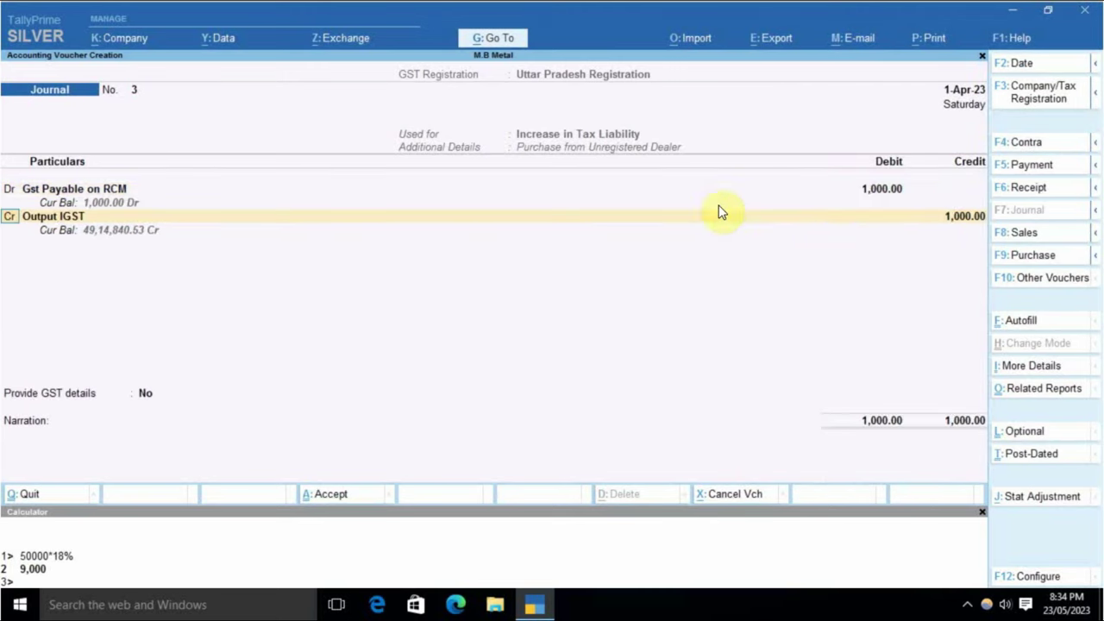
- Credit 1,000 to Output IGST, giving a 5% rate and the freight's taxable value
key("Return")
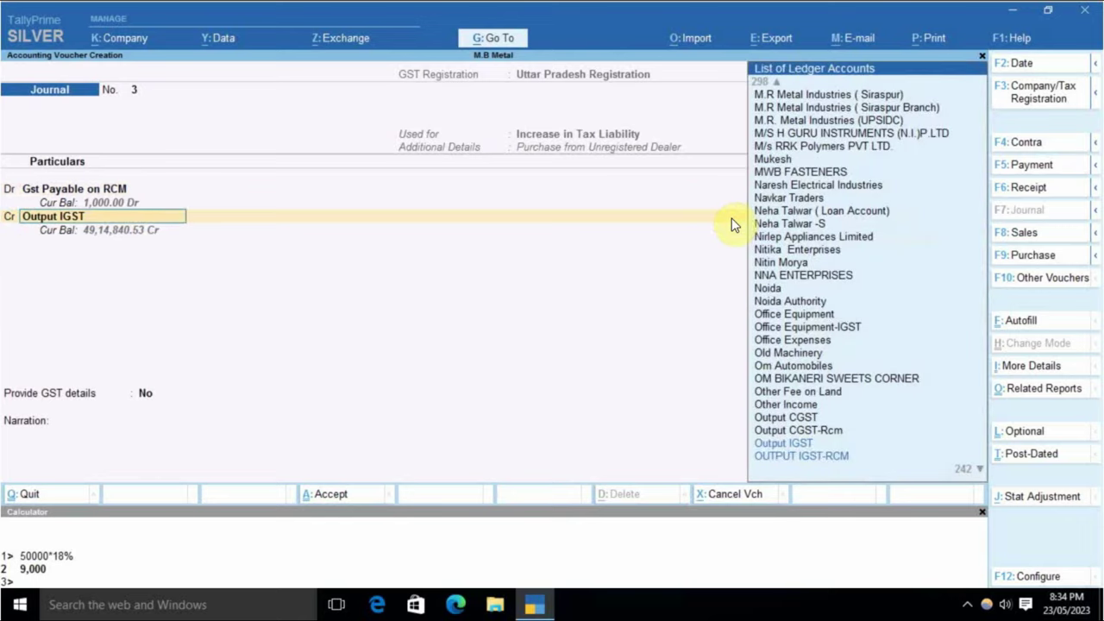
key("Return")
key("BackSpace")
type("5")
key("Return")
type("2000")
key("Return")
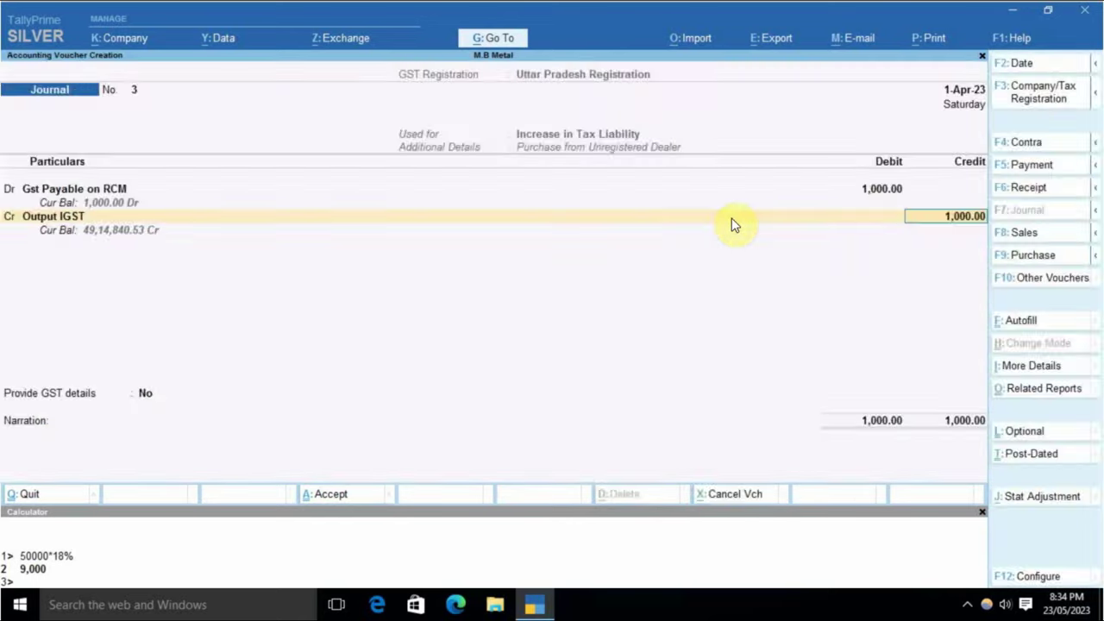
- Provide GST details with Vaishali Tempo Transport as the party, and save the liability journal without a narration
key("Return")
key("Down")
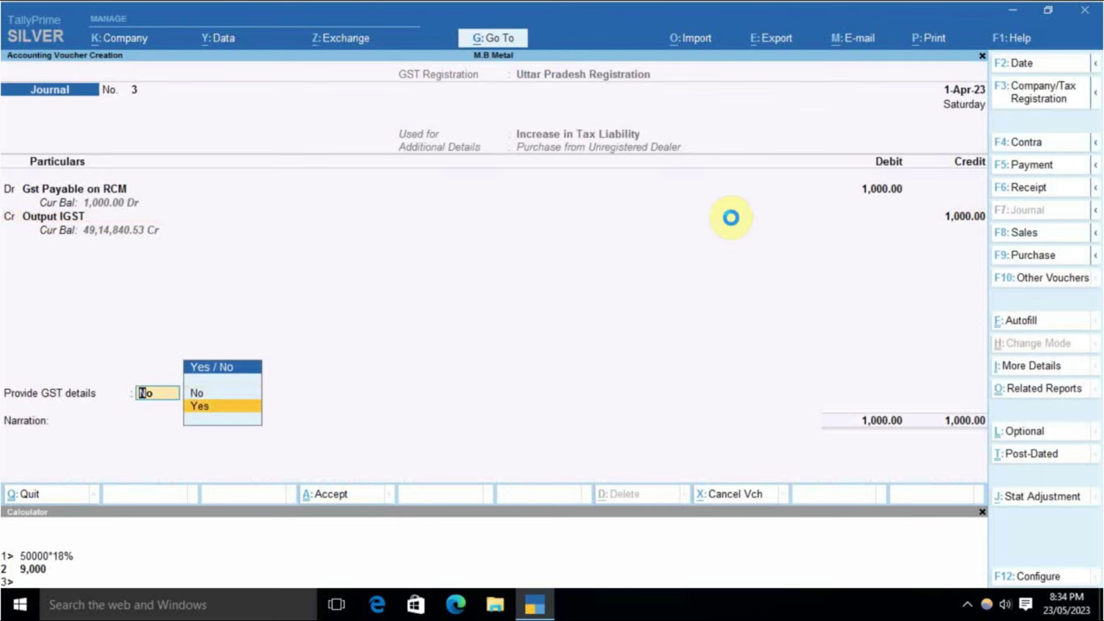
key("Return")
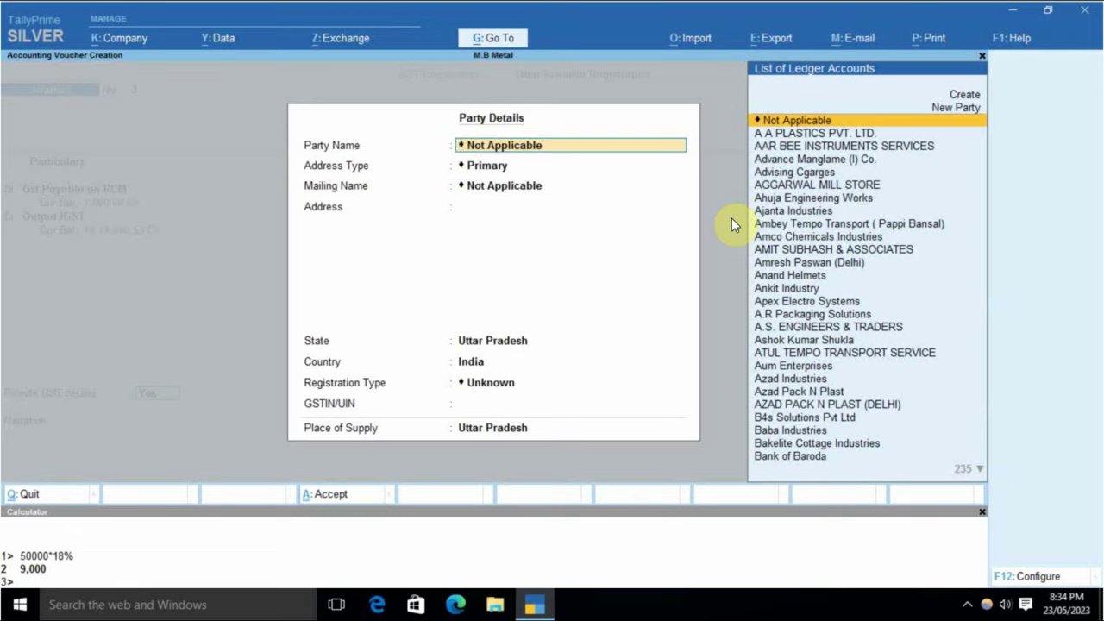
type("Vai")
key("Down")
key("Return")
key("Return")
key("Return")
key("Return")
key("Return")
key("Return")
key("Return")
key("Return")
key("Return")
key("Return")
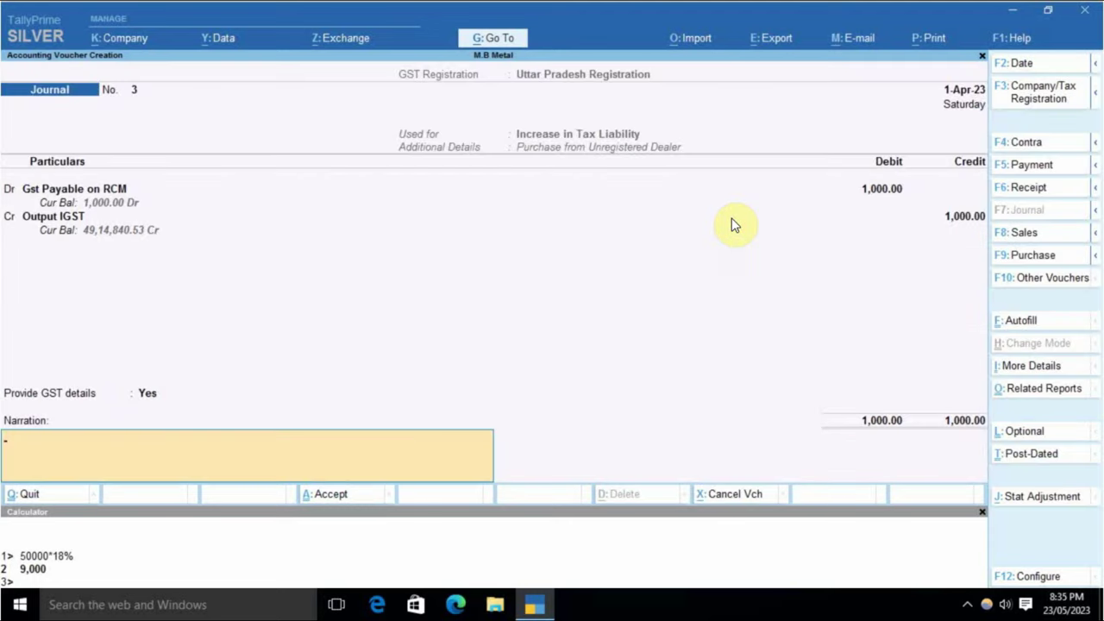
key("Return")
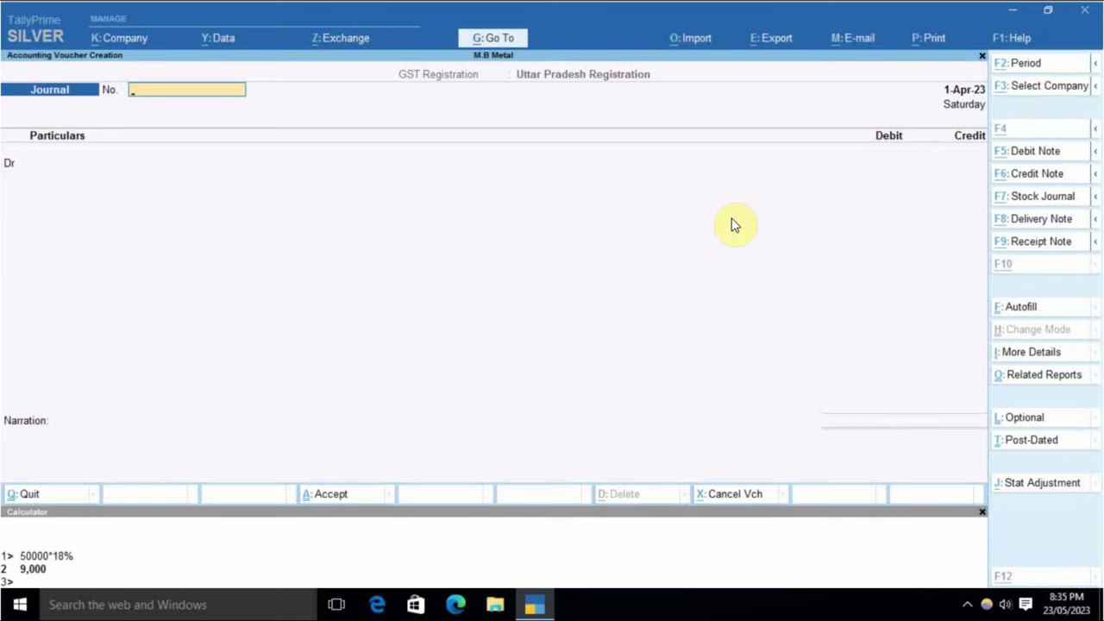
- Set the new journal's GST stat adjustment to Increase in Input Tax Credit for Purchase from Unregistered Dealer
key("alt+j")
key("Return")
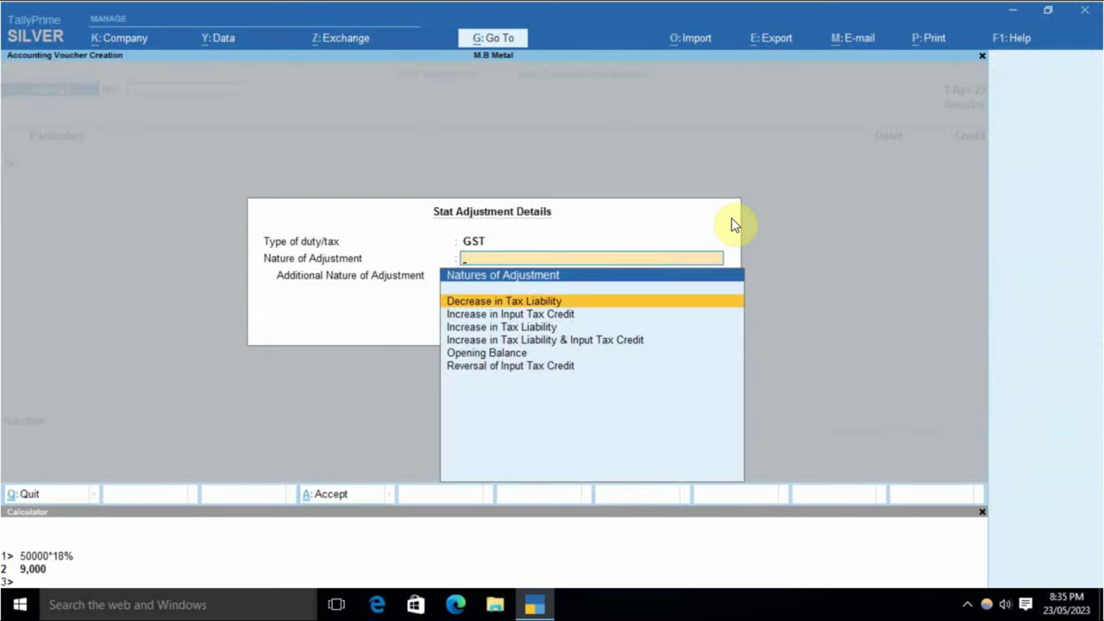
key("Down")
key("Return")
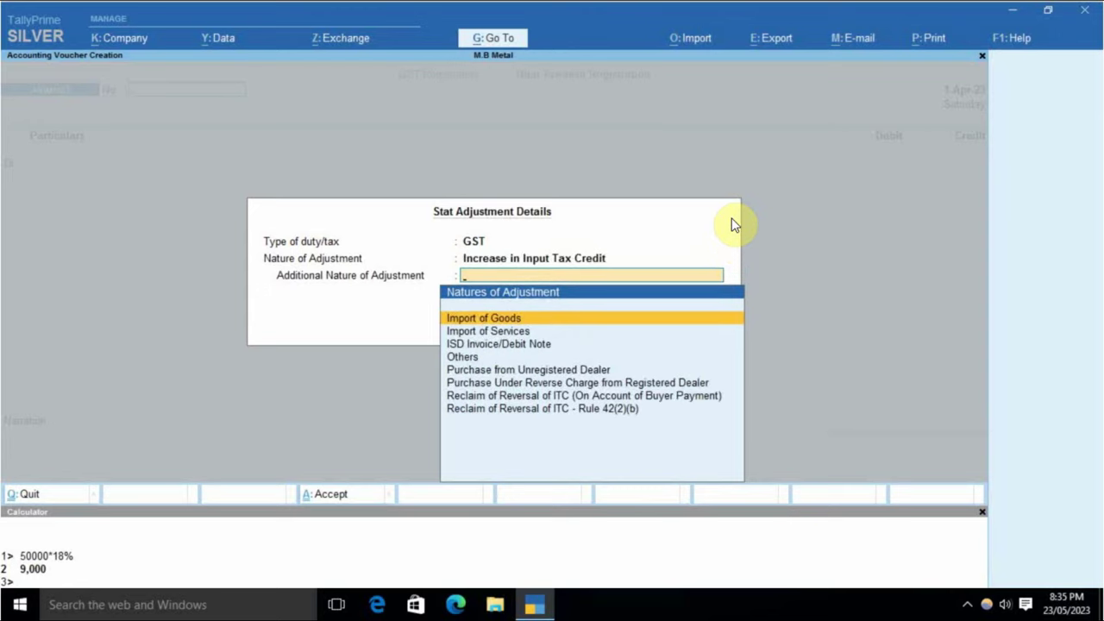
key("Down")
key("Down")
key("Down")
key("Down")
key("Down")
key("Down")
key("Up")
key("Up")
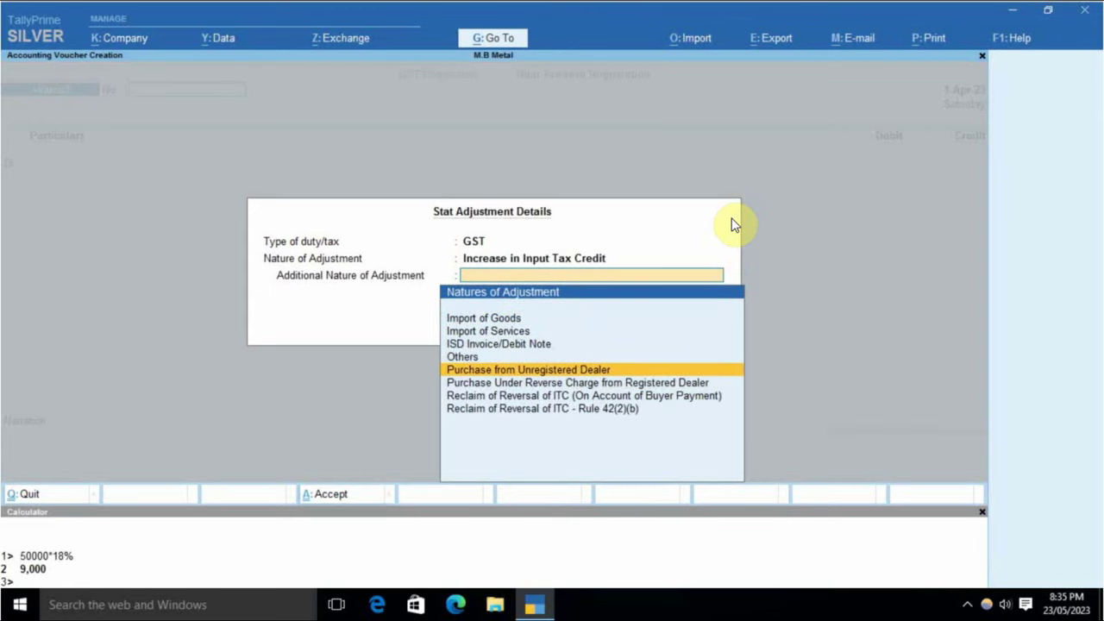
key("Return")
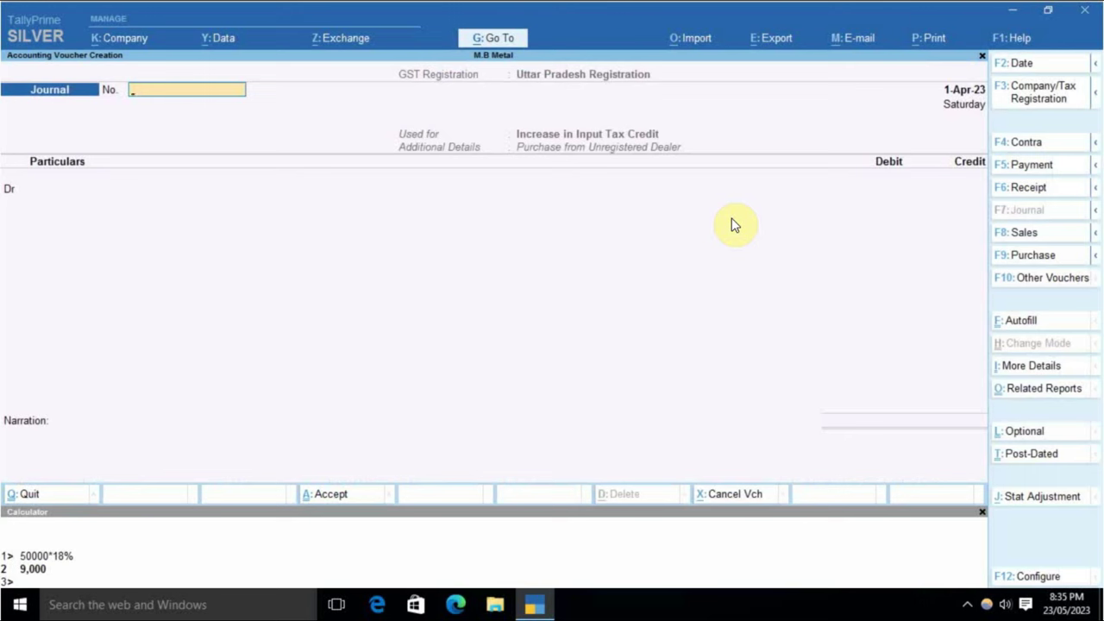
- Choose Input Igst as the debit ledger, with a 5% rate and a taxable value of 20,000
key("Return")
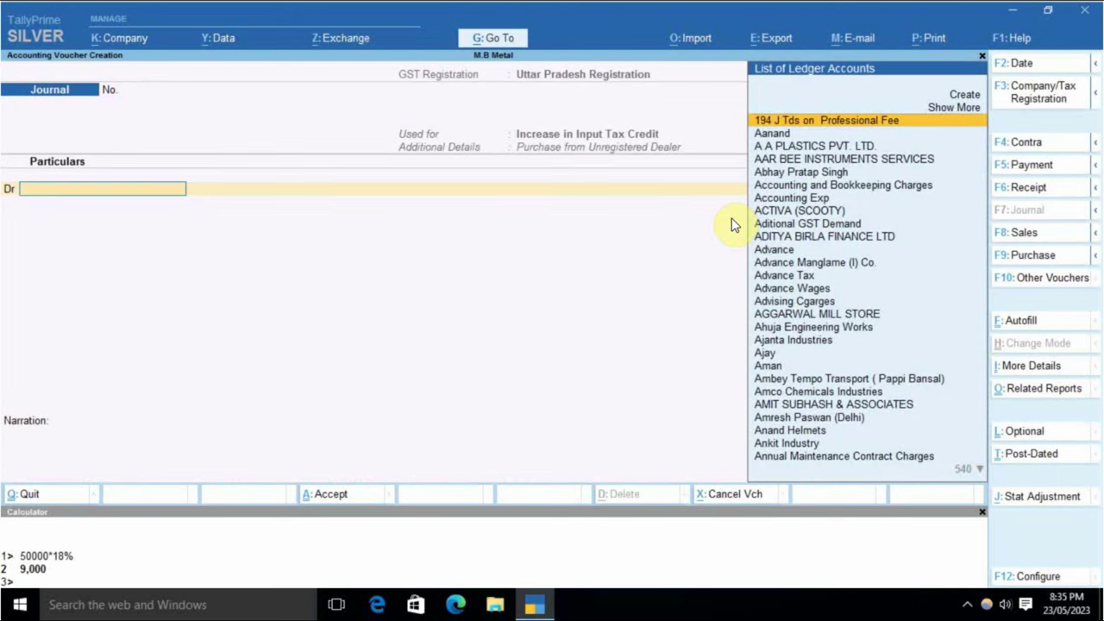
type("Input")
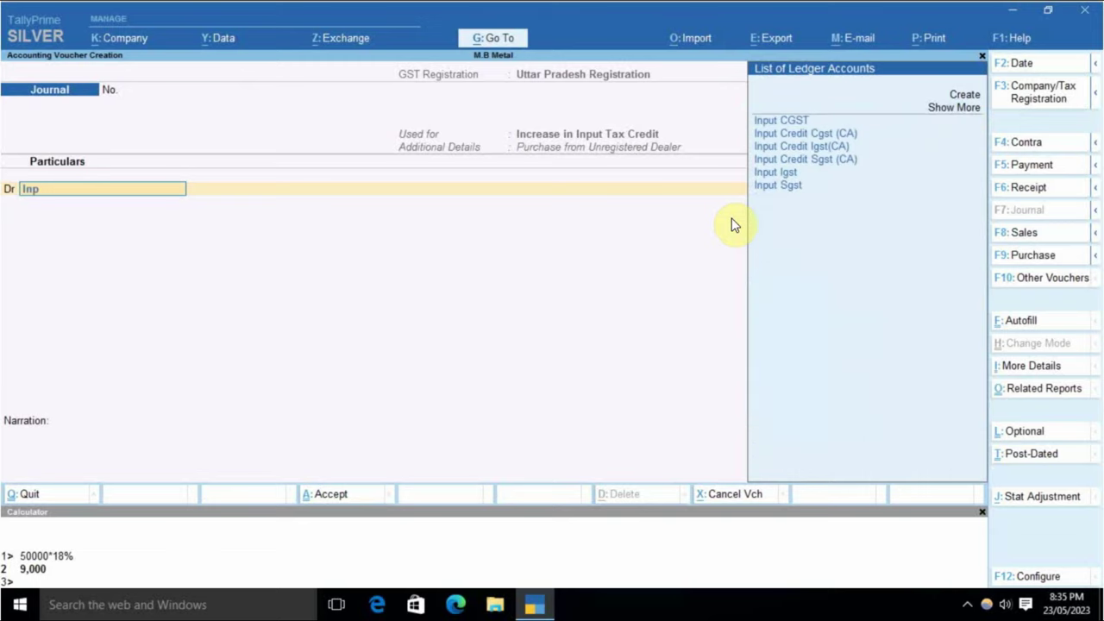
key("Down")
key("Down")
key("Down")
key("Down")
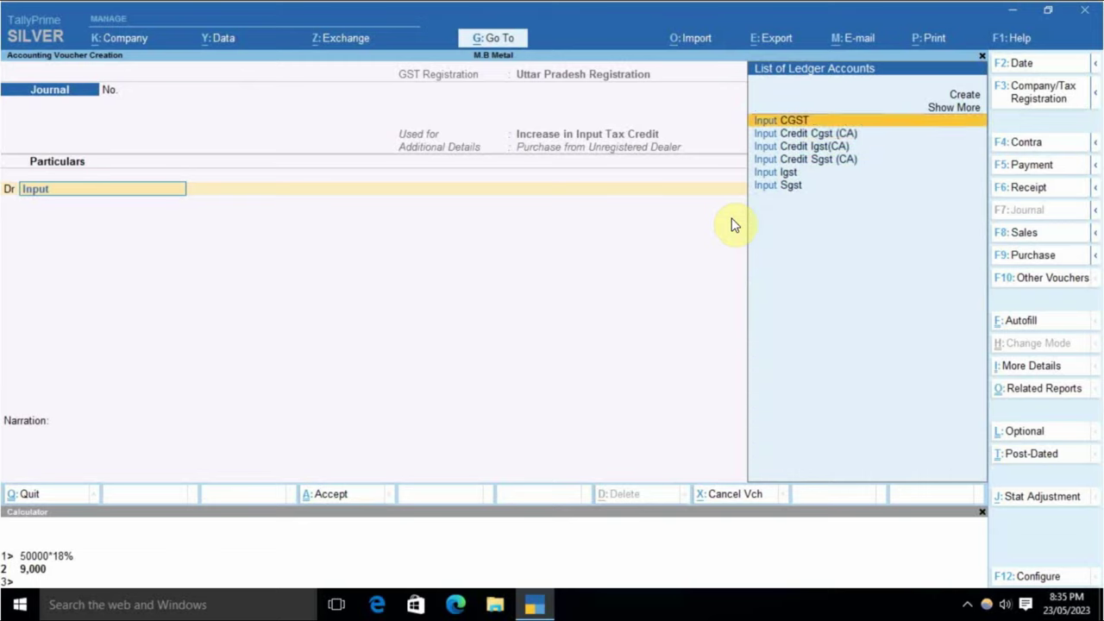
key("Return")
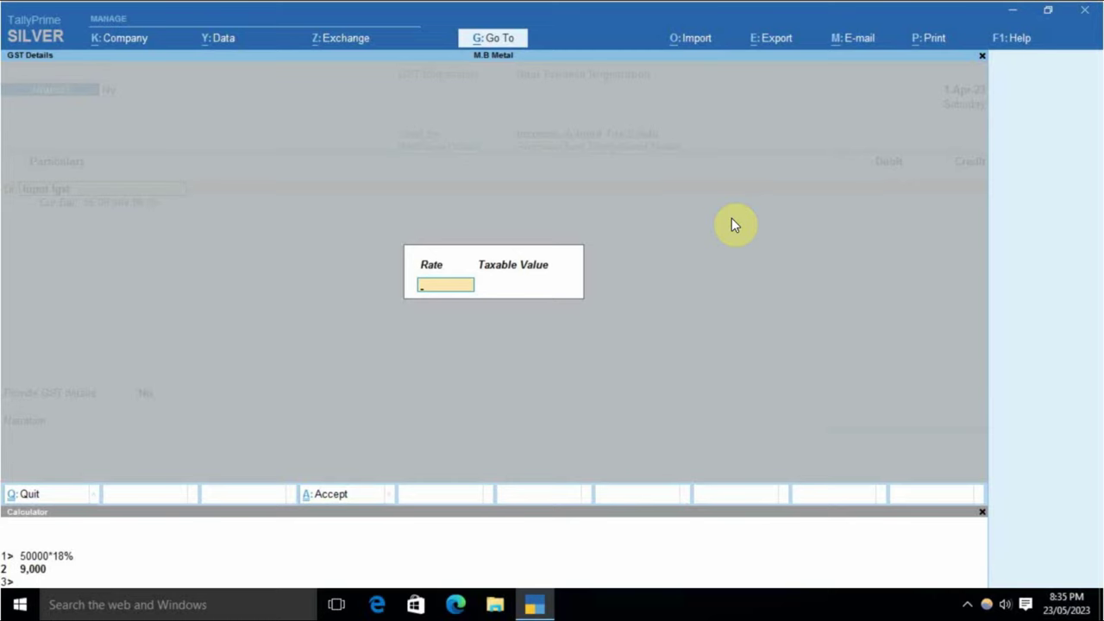
type("5")
key("Return")
type("20")
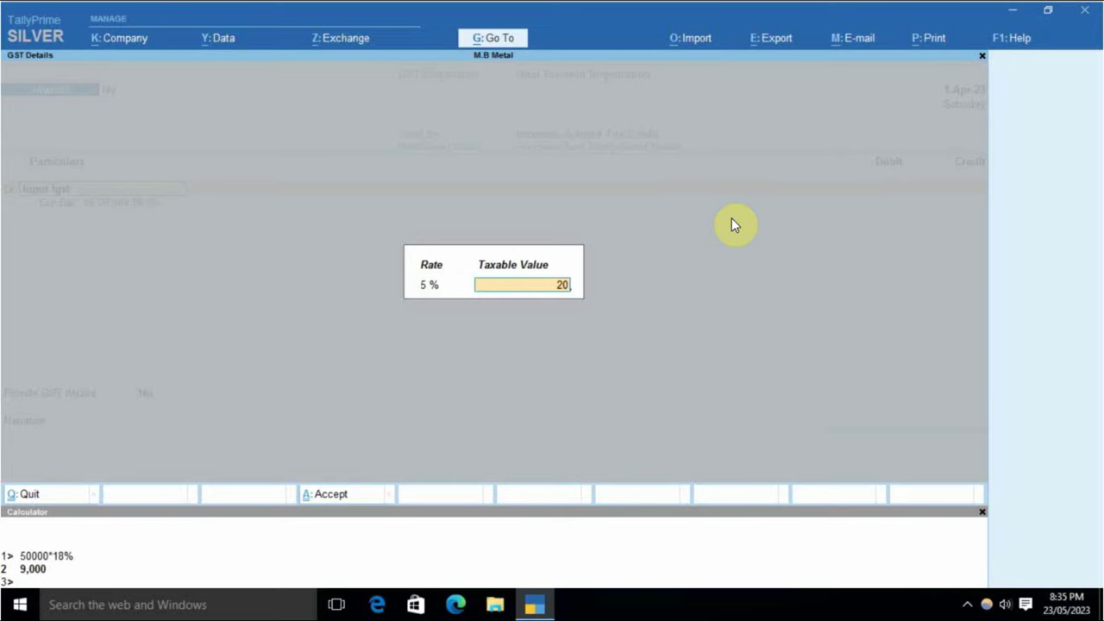
type("000")
key("Return")
- Set the Input Igst debit to 1,000 and credit Gst Payable on RCM with 1,000
type("10000")
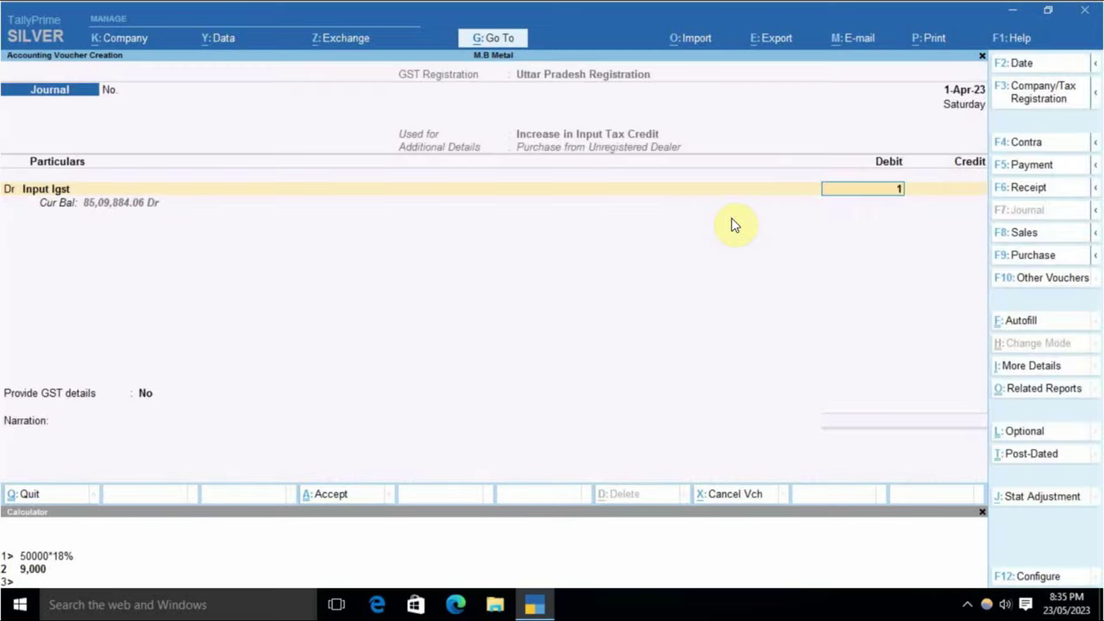
key("BackSpace")
left_click(731, 226)
key("Return")
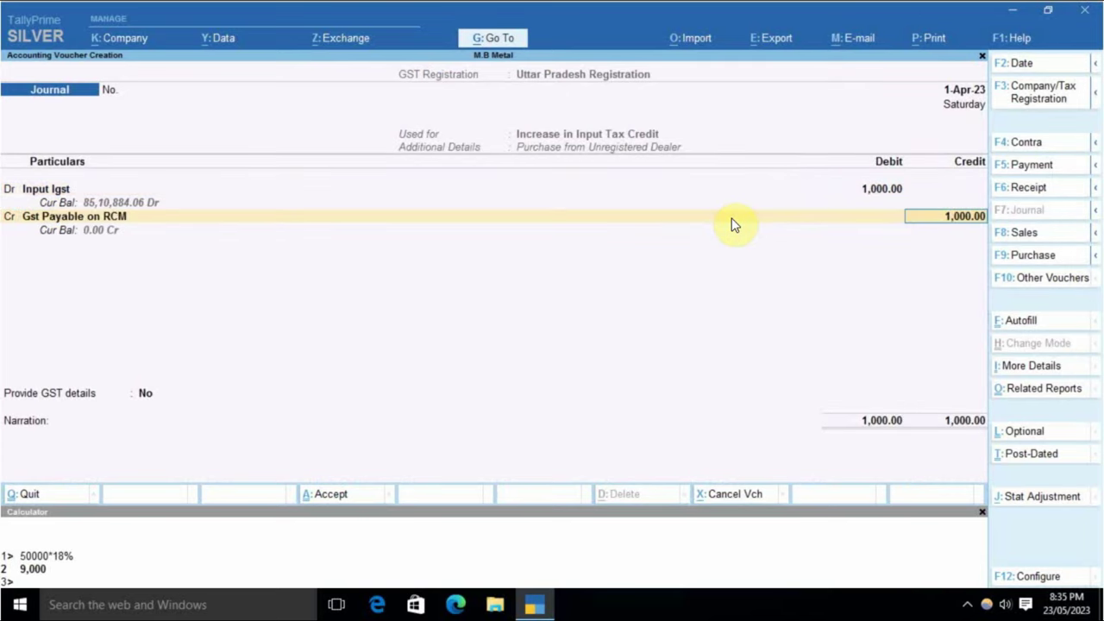
- Provide GST details for the input credit journal with Vaishali Tempo Transport as the party, keeping its stored address and registration details
key("Return")
key("Down")
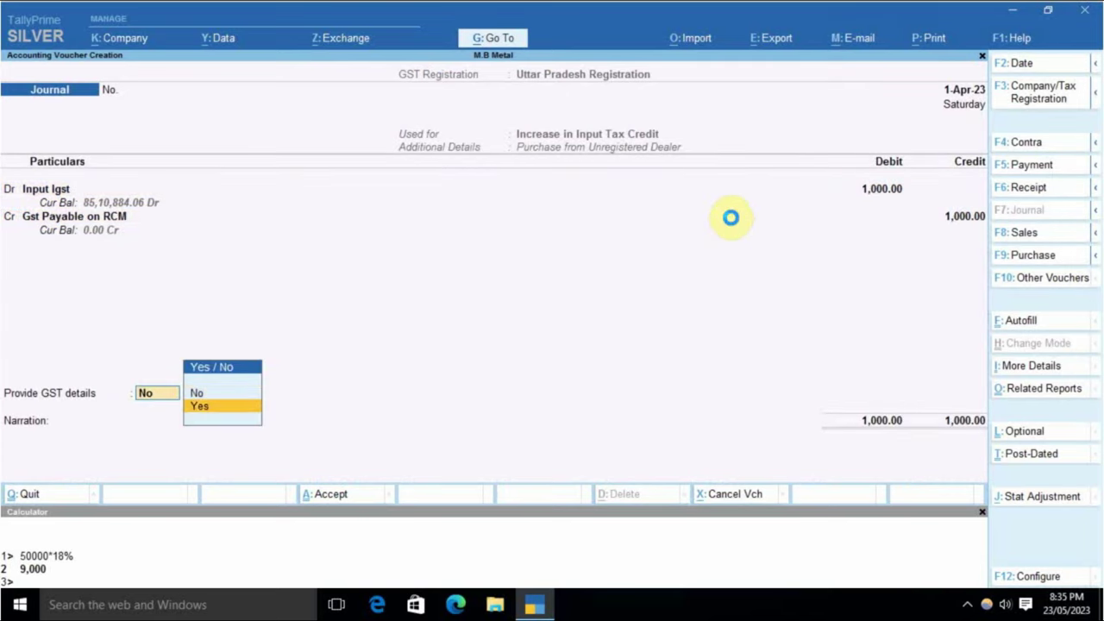
key("Return")
type("Vai")
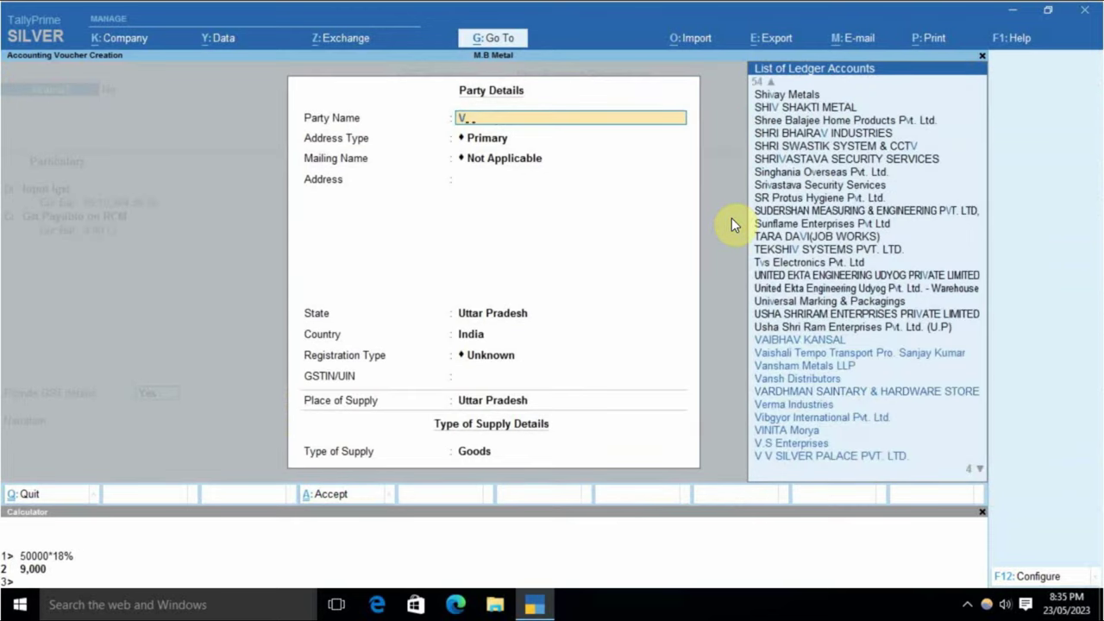
key("Down")
key("Down")
key("Return")
key("Return")
key("Return")
key("Return")
key("Return")
key("Return")
key("Return")
key("Return")
key("Return")
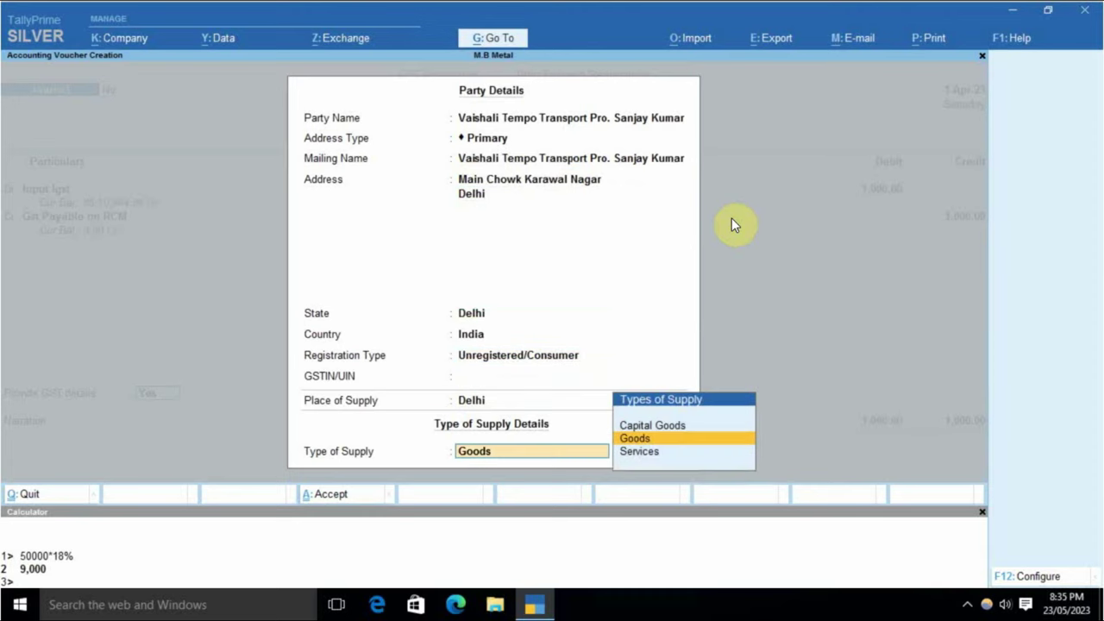
- Set the type of supply to Services, save the input tax credit journal, and leave voucher entry
key("Down")
key("Return")
key("Return")
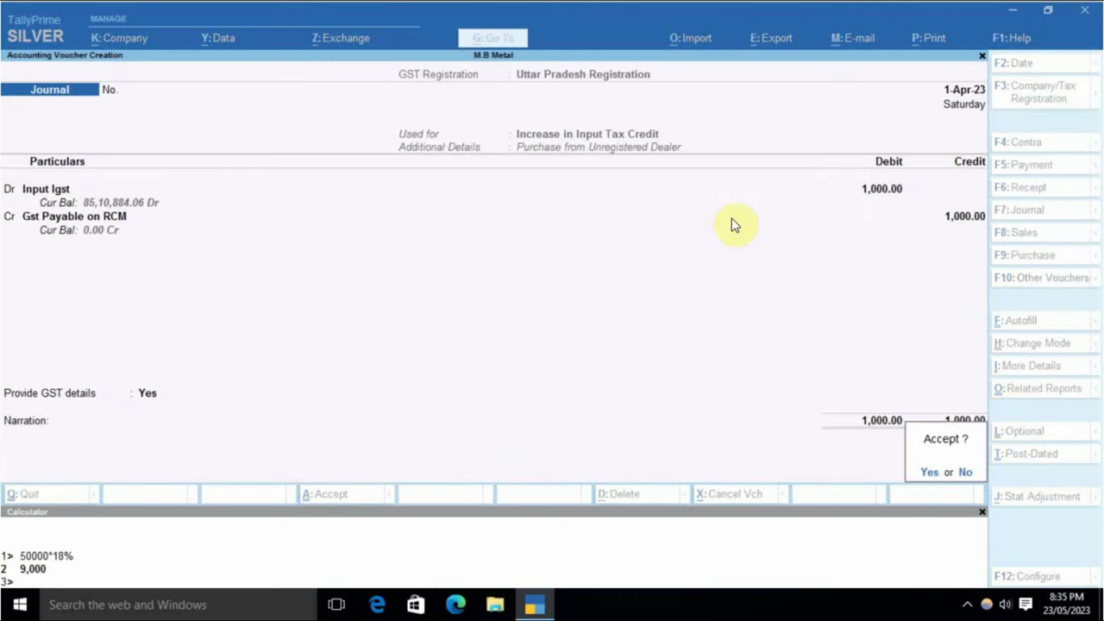
key("y")
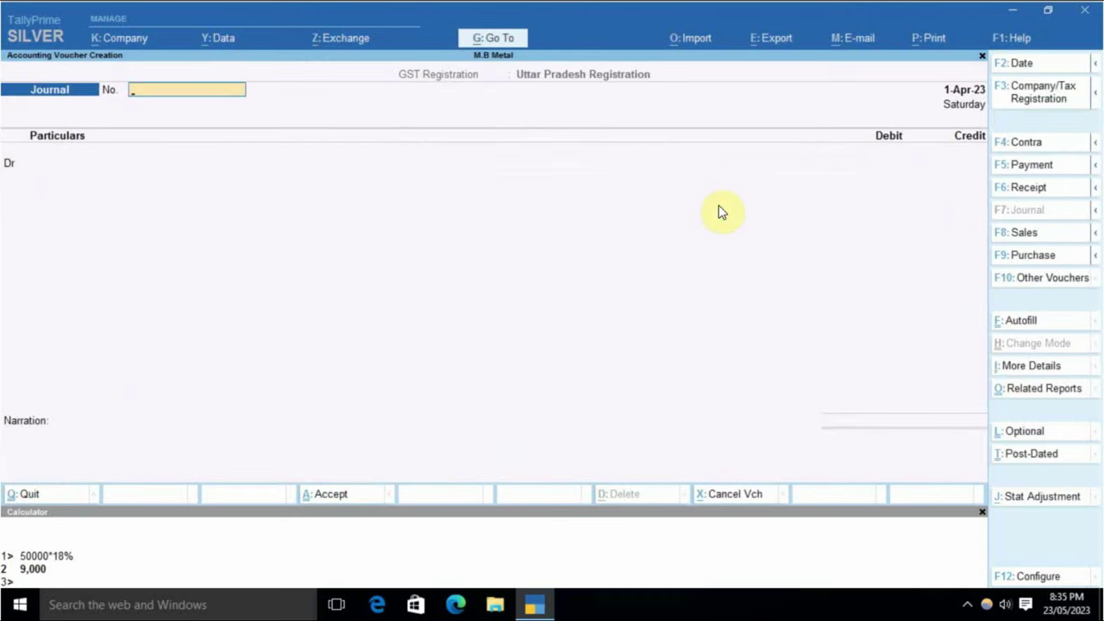
key("Escape")
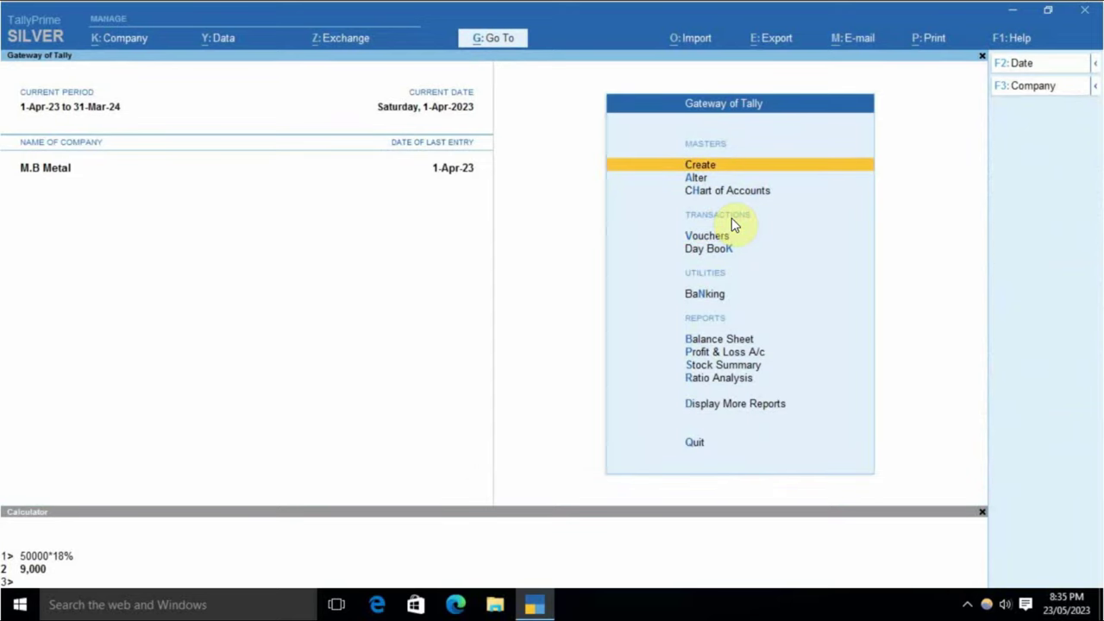
- Open the Reverse Charge Supplies report from the other GST reports and review the liability vouchers for purchases from unregistered dealers
key("d")
key("u")
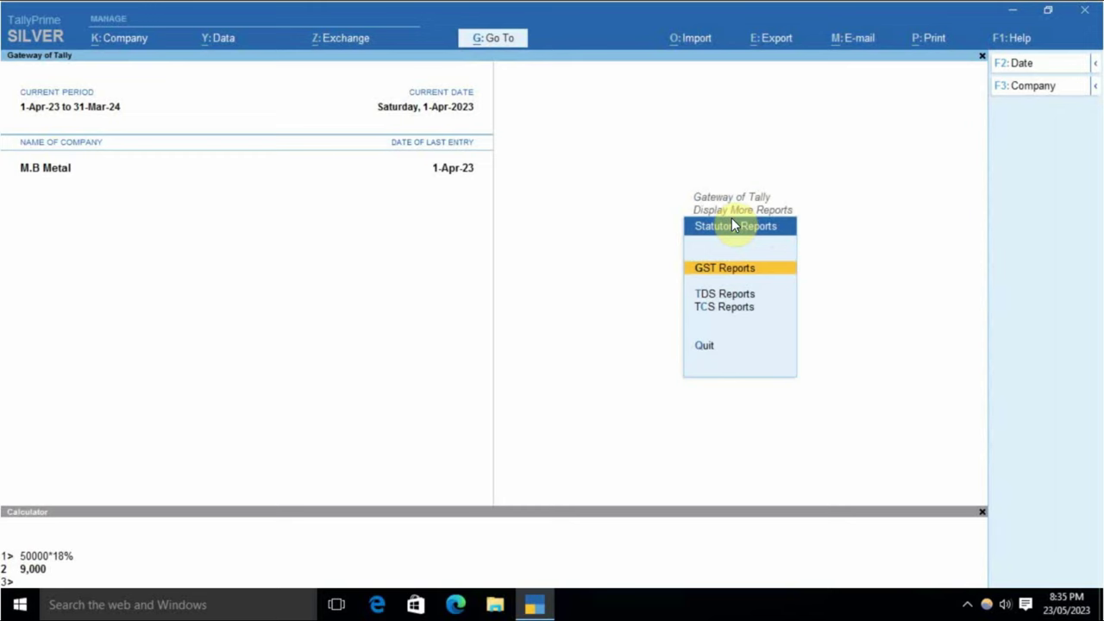
key("Return")
key("Down")
key("Down")
key("Down")
key("Down")
key("Down")
key("Down")
key("Down")
key("Down")
key("Down")
key("Down")
key("Down")
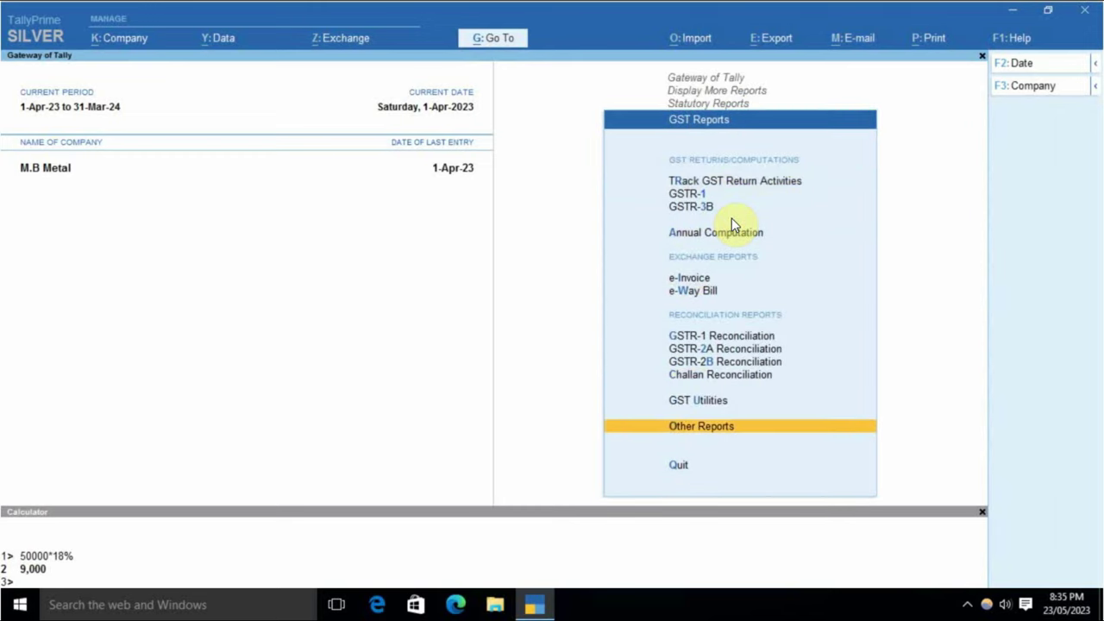
key("Return")
key("Return")
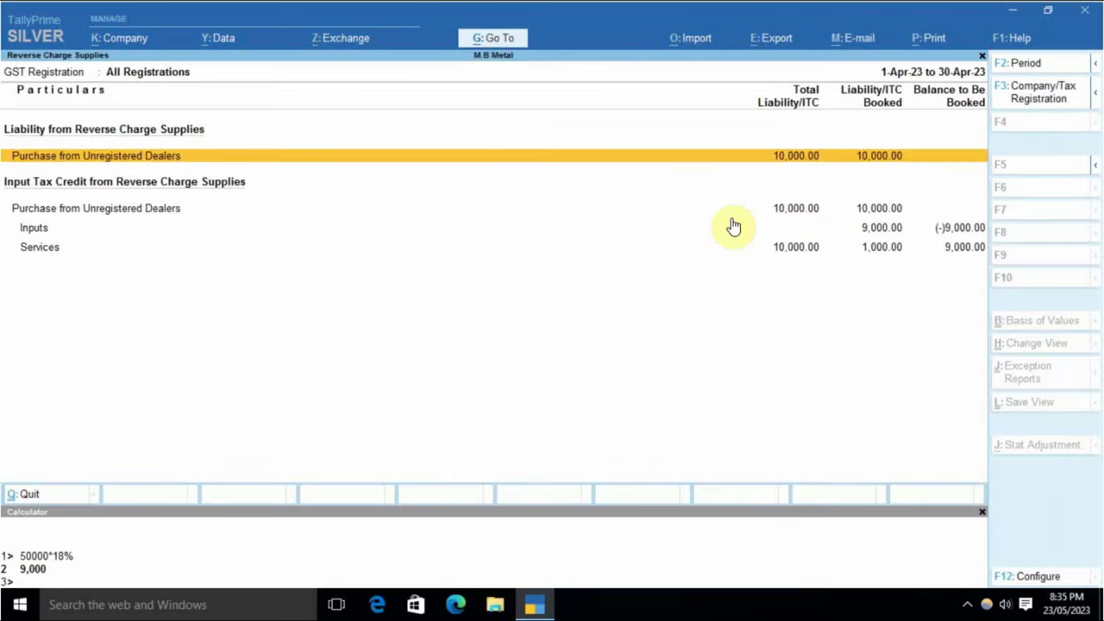
key("Return")
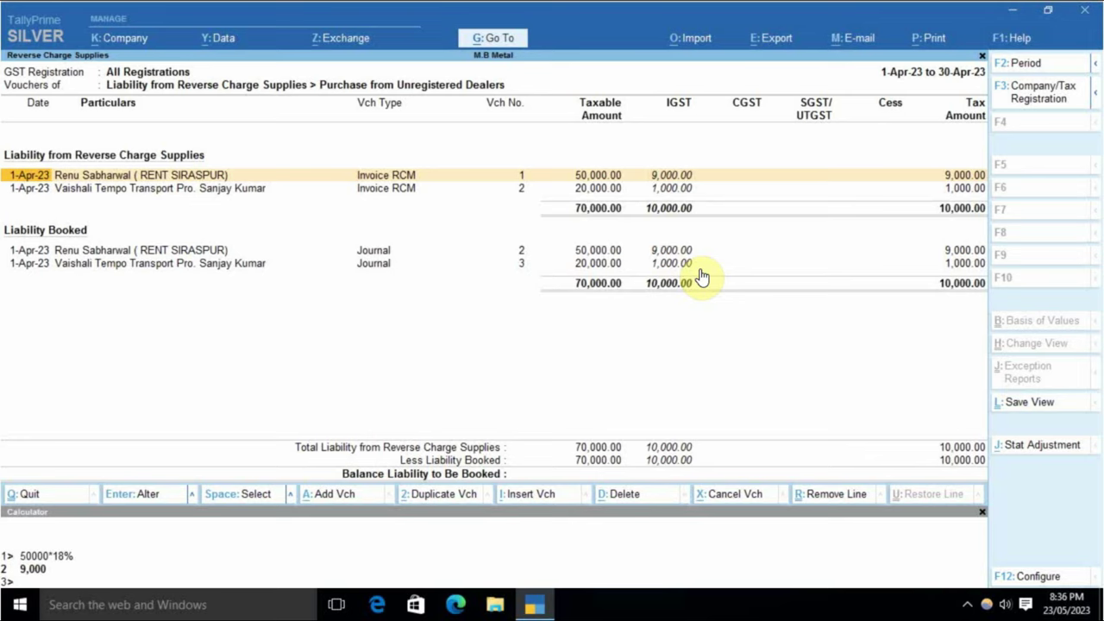
key("Escape")
- Examine the input tax credit vouchers for purchases from unregistered dealers, comparing the Inputs and Services figures
key("Down")
key("Down")
key("Up")
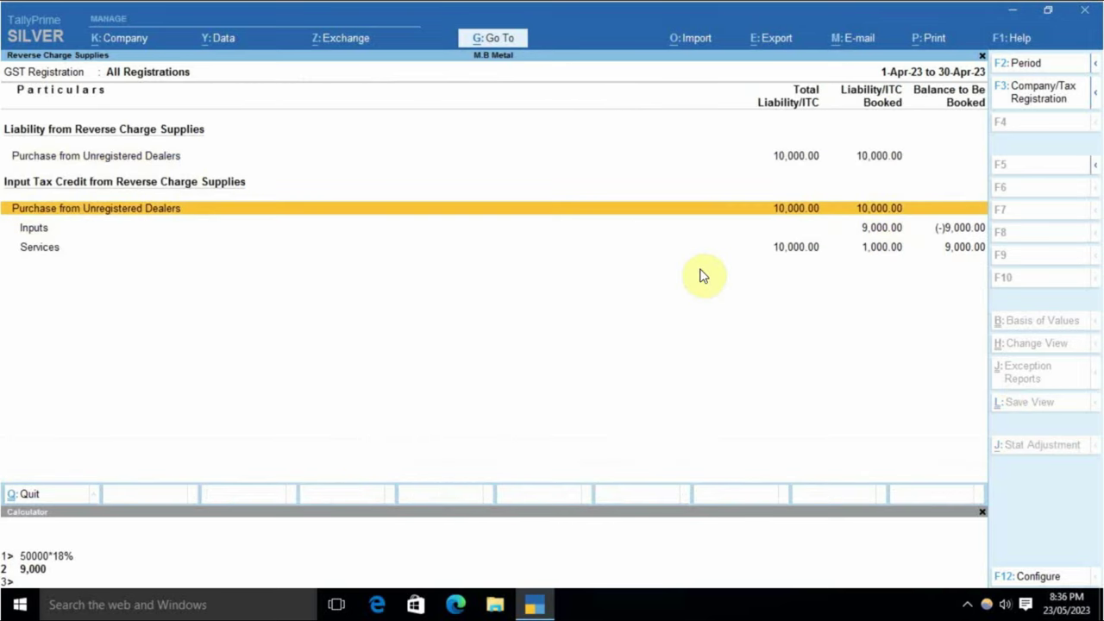
key("Return")
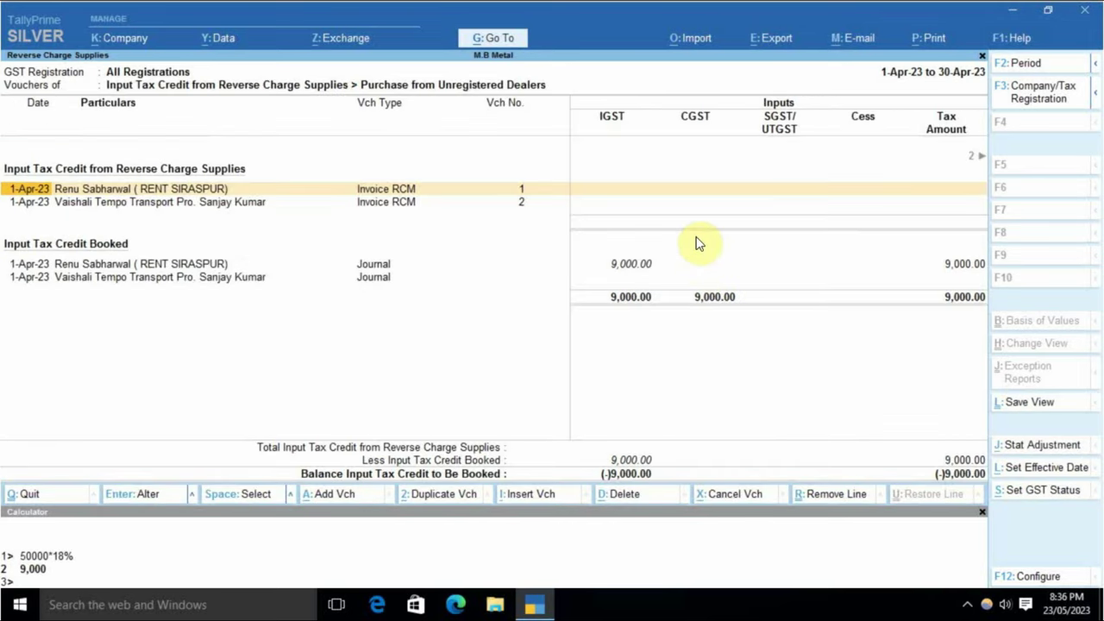
key("Down")
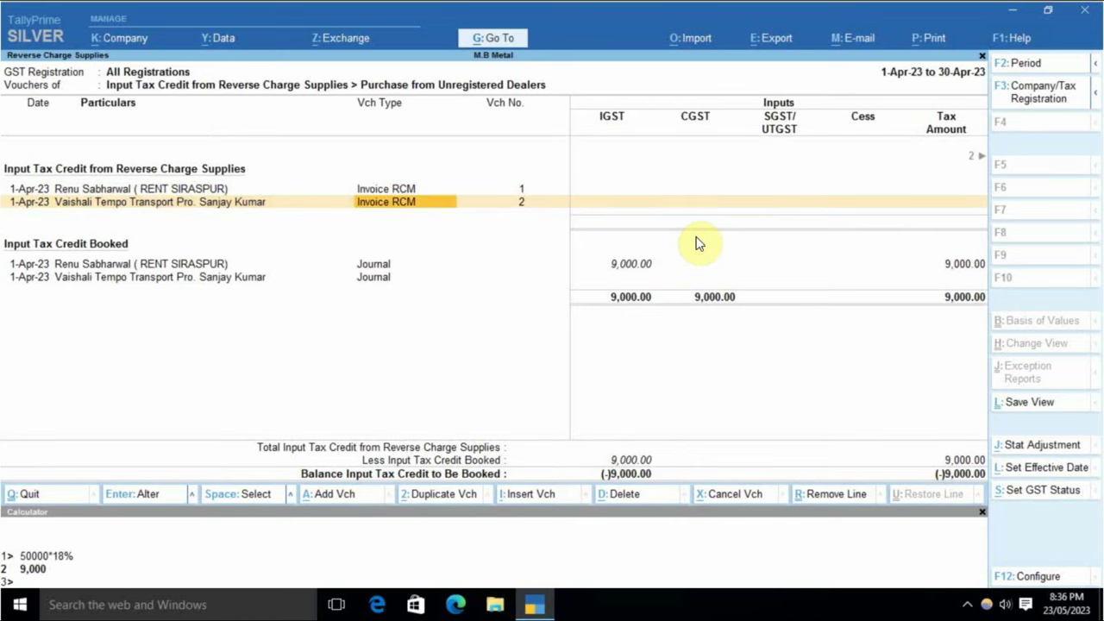
key("Right")
key("Left")
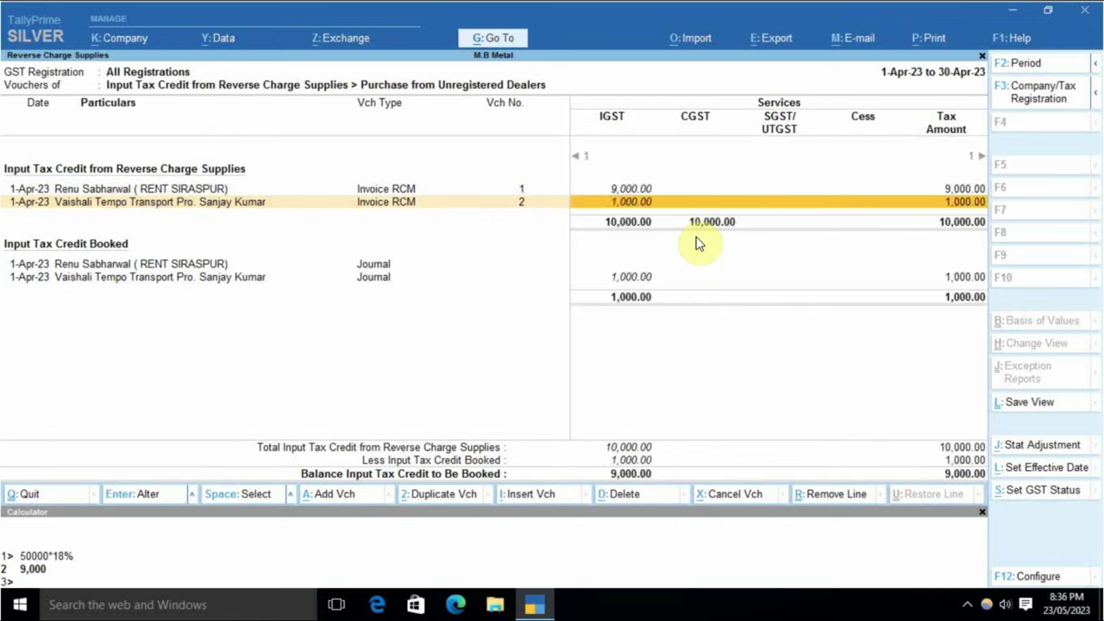
key("Left")
key("Left")
key("Right")
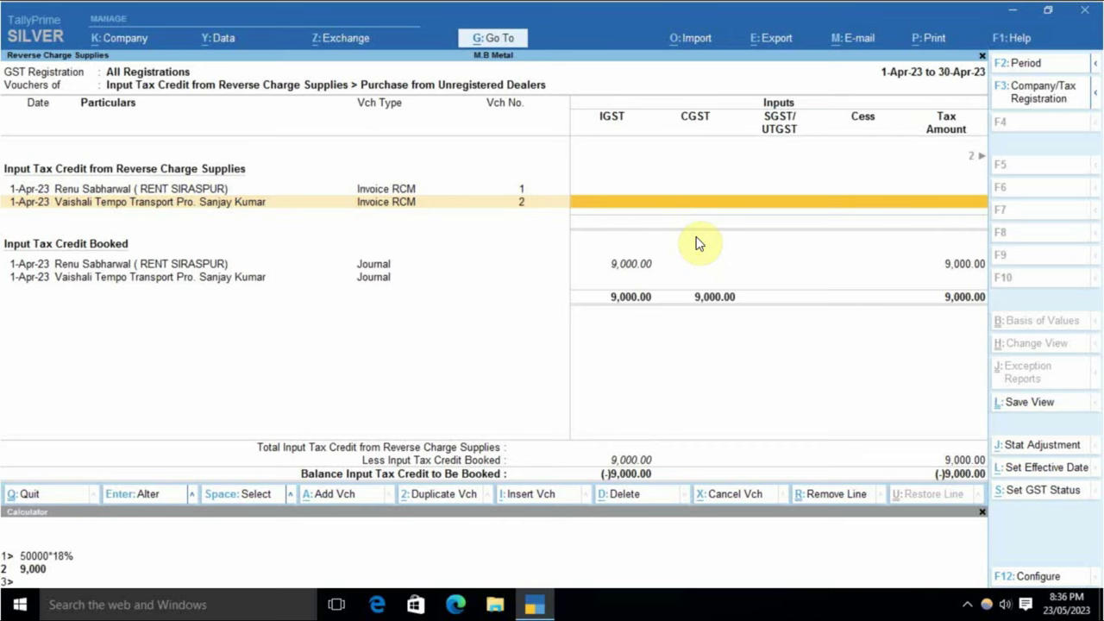
key("Right")
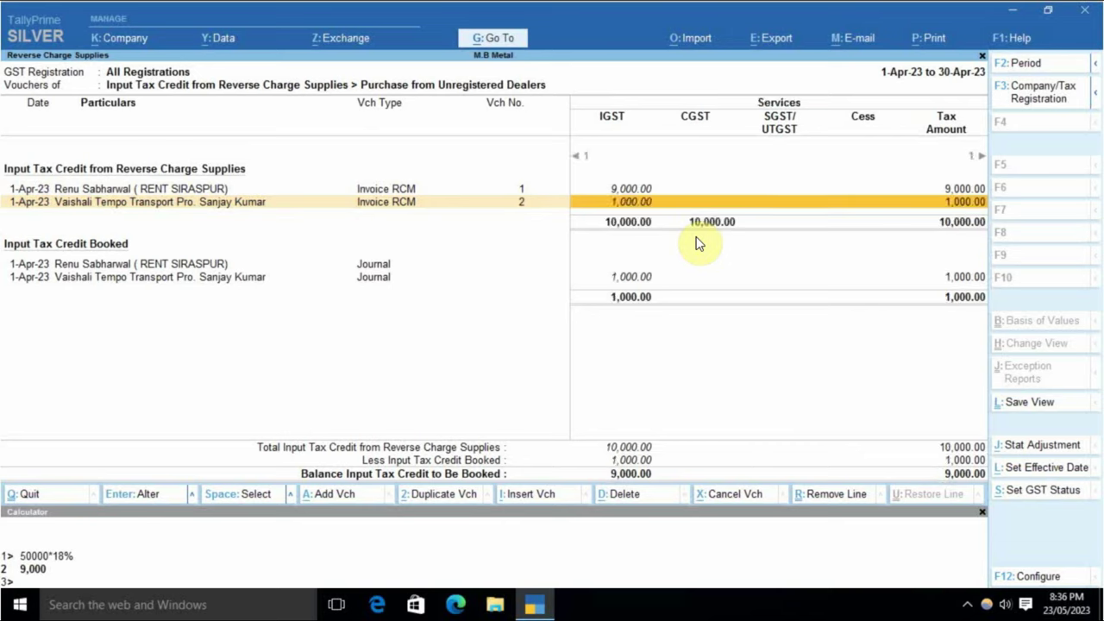
key("Left")
key("Left")
- Open the booked rent input tax credit journal and set Provide GST details to Yes, keeping the stored party details
key("Down")
key("Down")
key("Up")
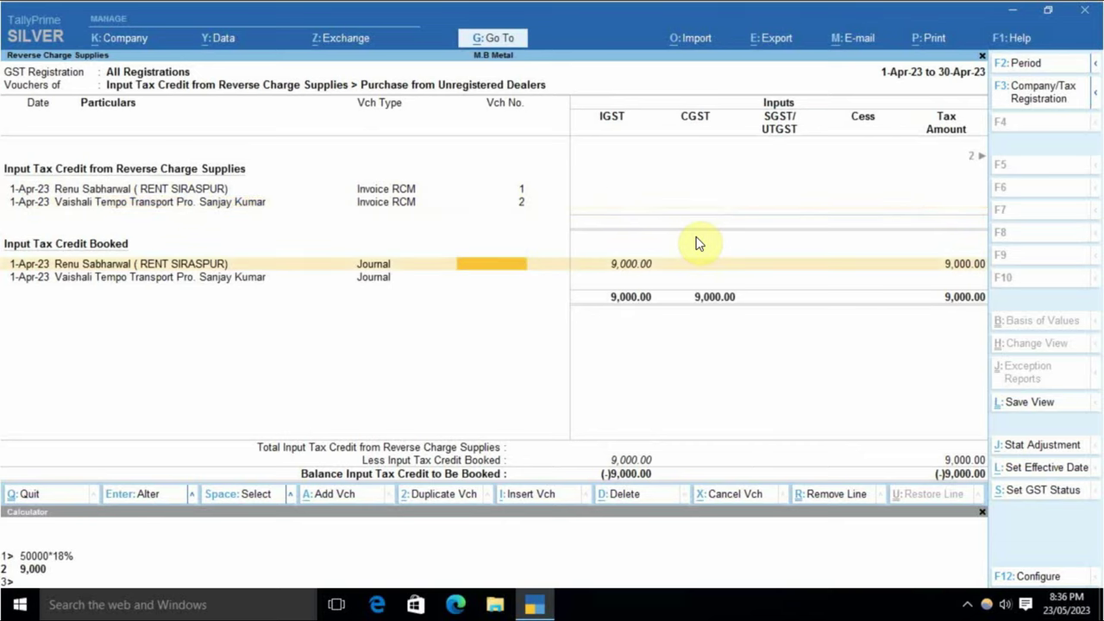
key("Return")
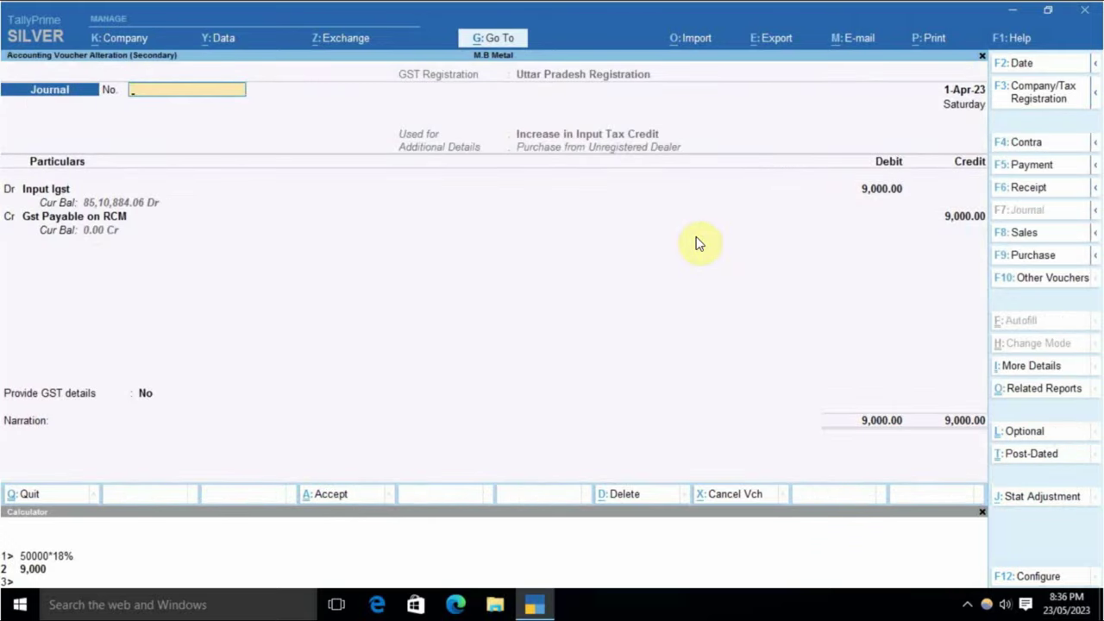
left_click(145, 393)
left_click(143, 402)
key("Return")
key("Return")
key("Return")
key("Return")
key("Return")
key("Return")
key("Return")
key("Return")
key("Return")
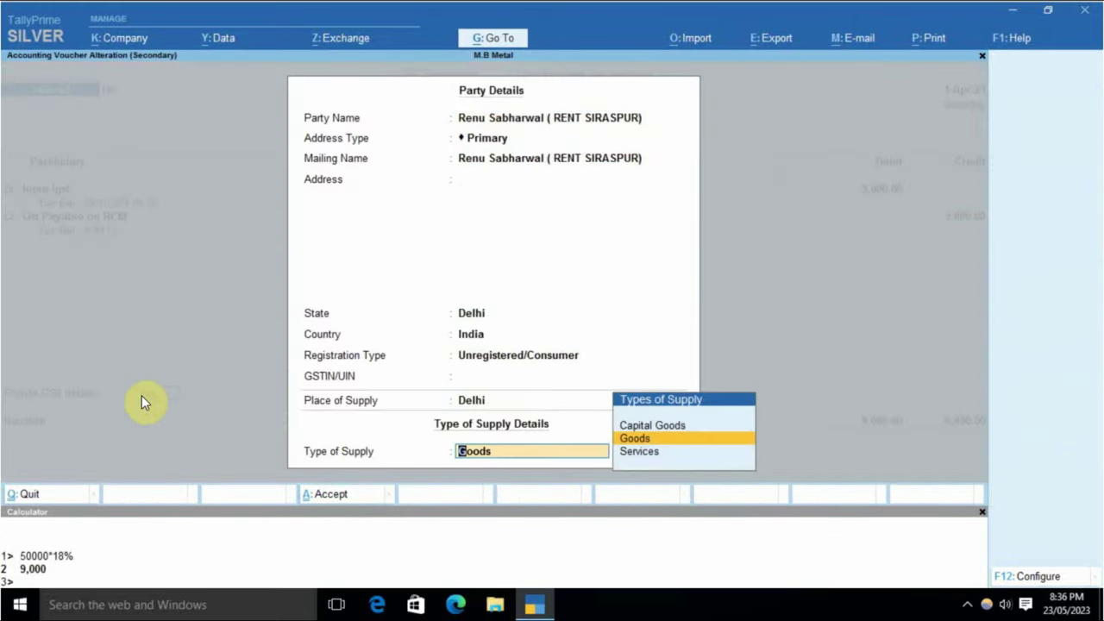
- Set the rent journal's type of supply to Services and save the altered voucher
key("Down")
key("Return")
key("Return")
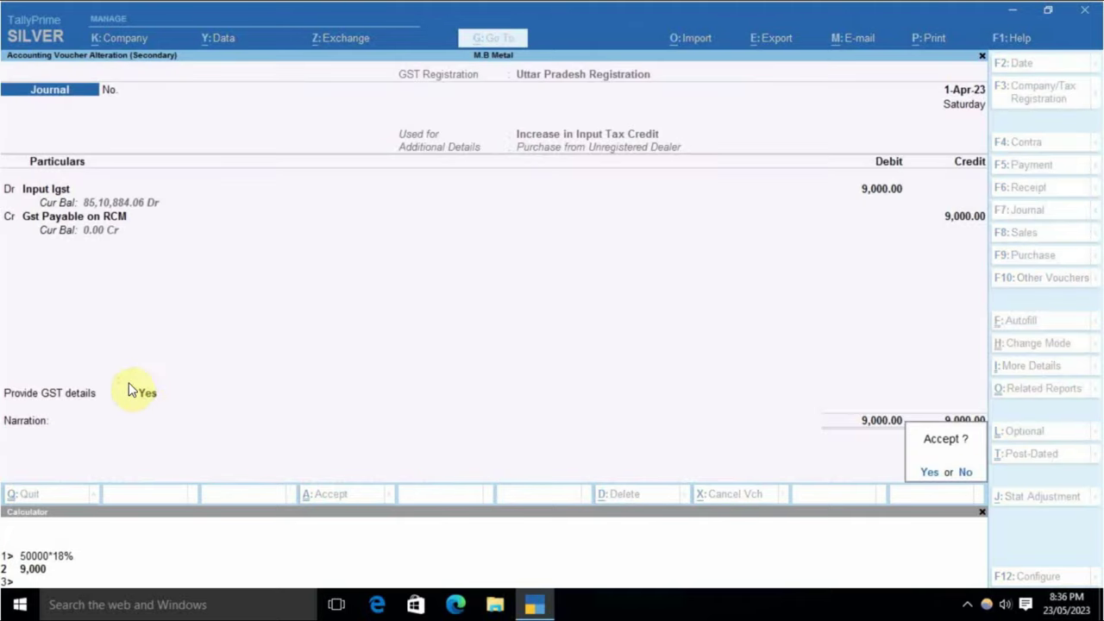
key("Return")
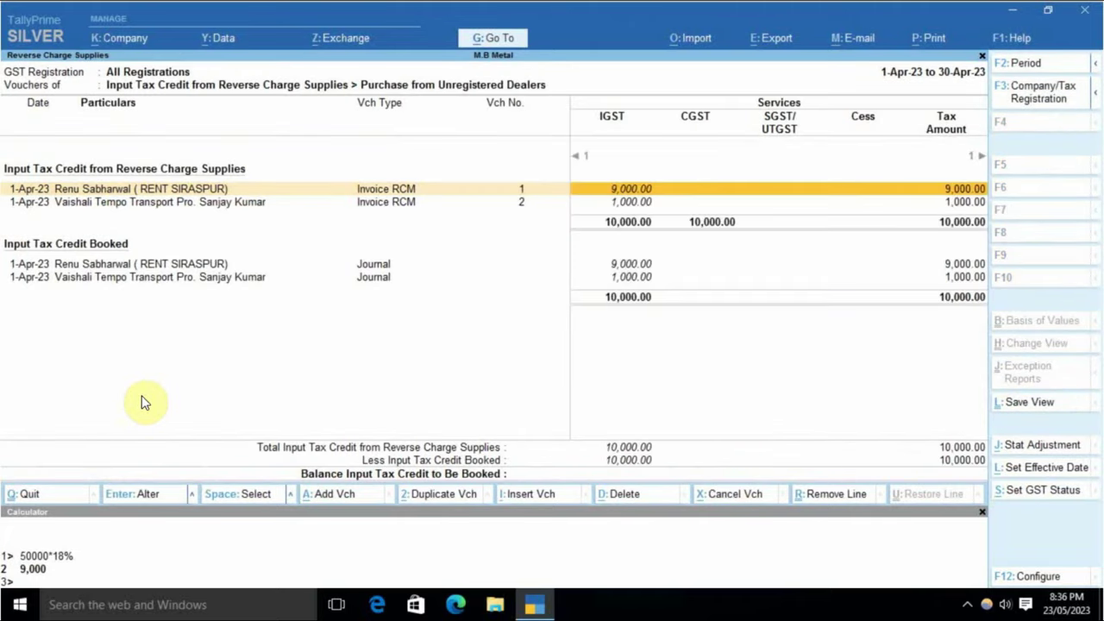
- Compare the booked input tax credit journals with the reverse charge invoices under Services, then return to the report summary
key("Down")
key("Down")
key("Down")
key("Up")
key("Up")
key("Up")
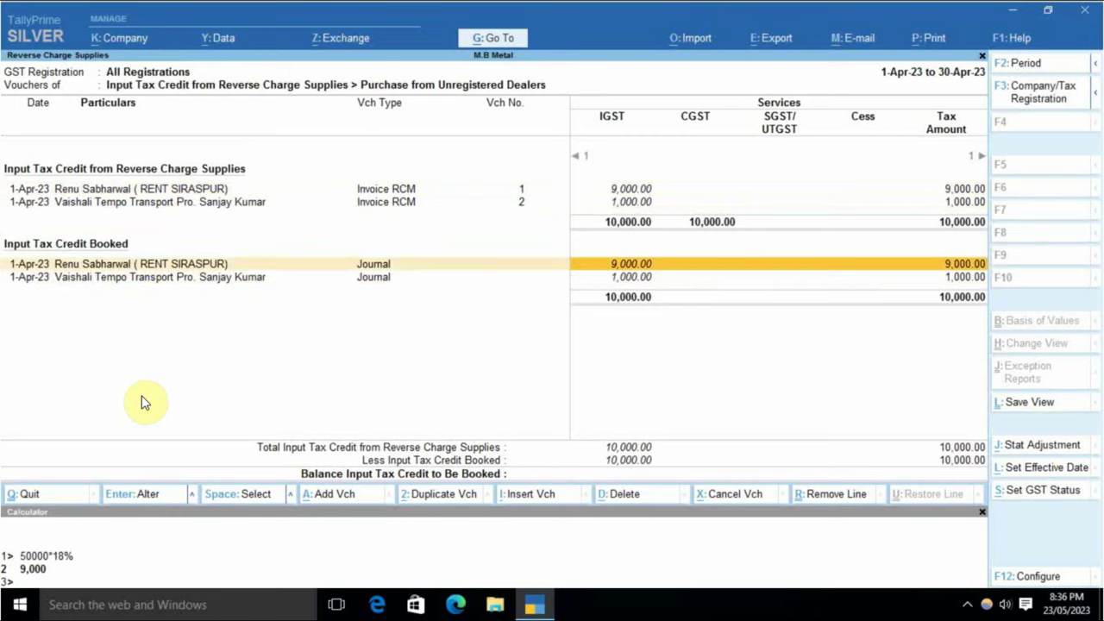
key("Down")
key("Down")
key("Down")
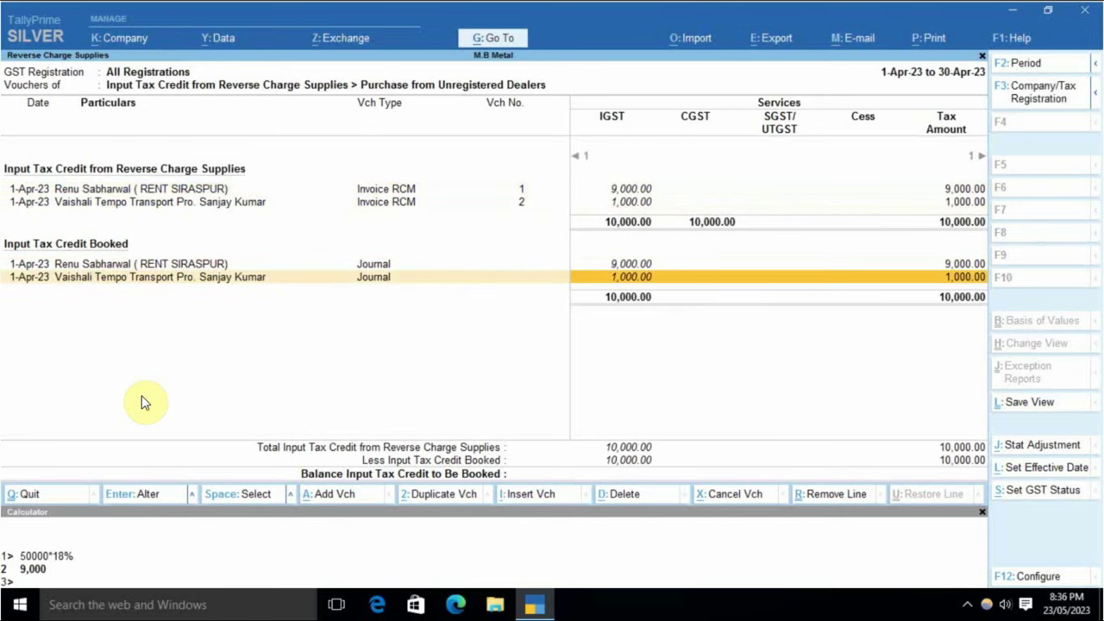
key("Escape")
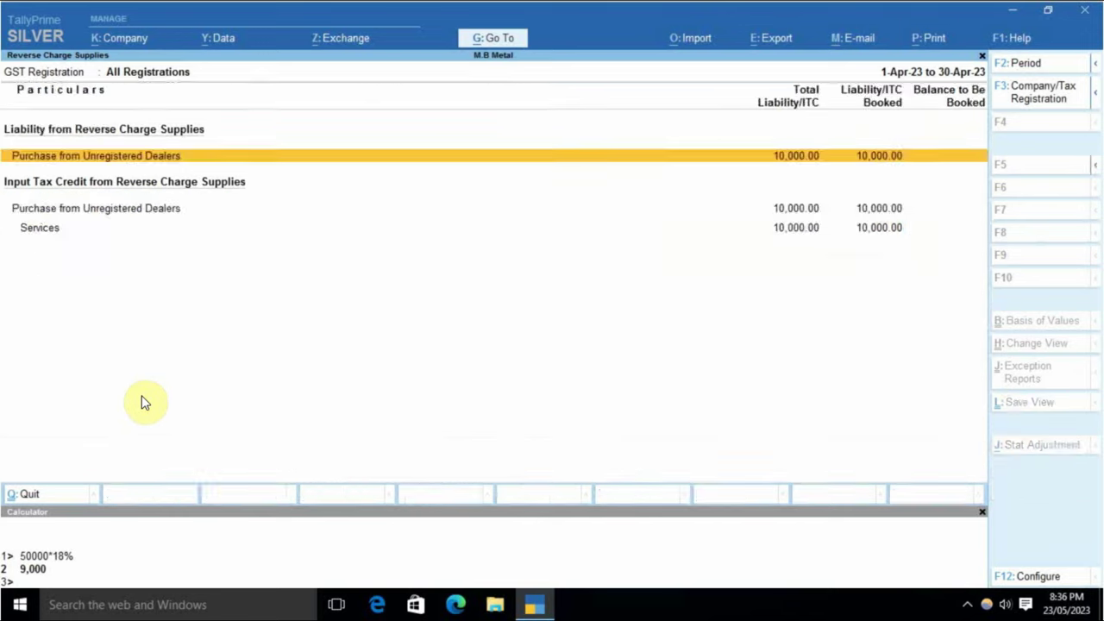
- Leave the Reverse Charge Supplies report and open the GSTR-3B return
key("Escape")
key("Escape")
key("Escape")
key("Escape")
key("Escape")
key("m")
key("u")
key("Return")
key("Down")
key("Down")
key("Return")
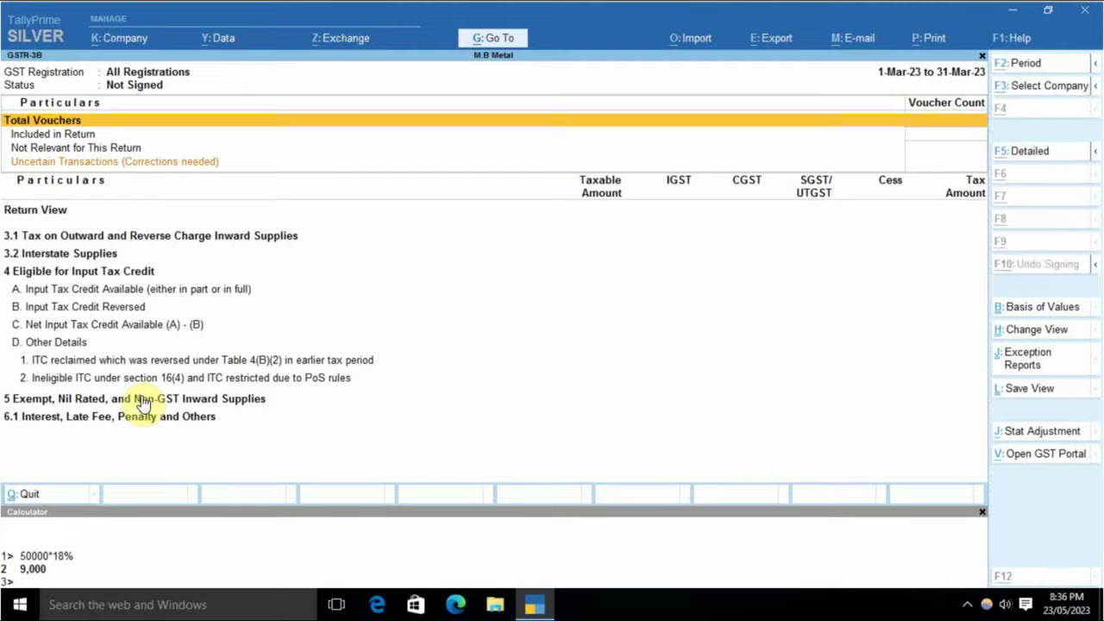
- Set the GSTR-3B period from 1-4-2023 to 30-4-2023
key("F2")
type("1-4-2023")
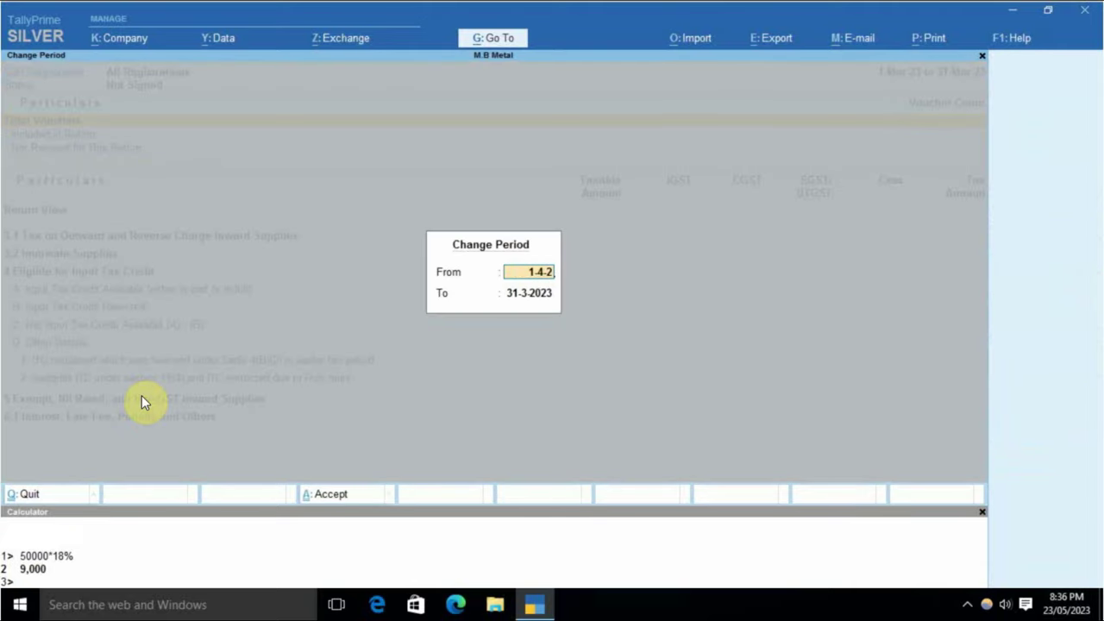
key("Return")
type("30-4-2023")
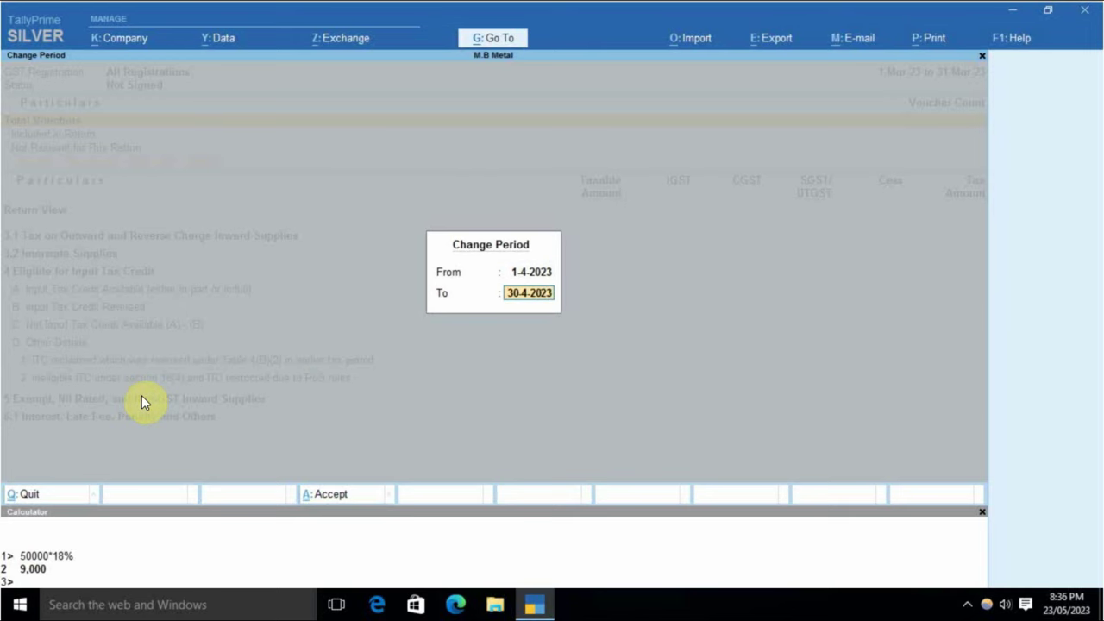
key("Return")
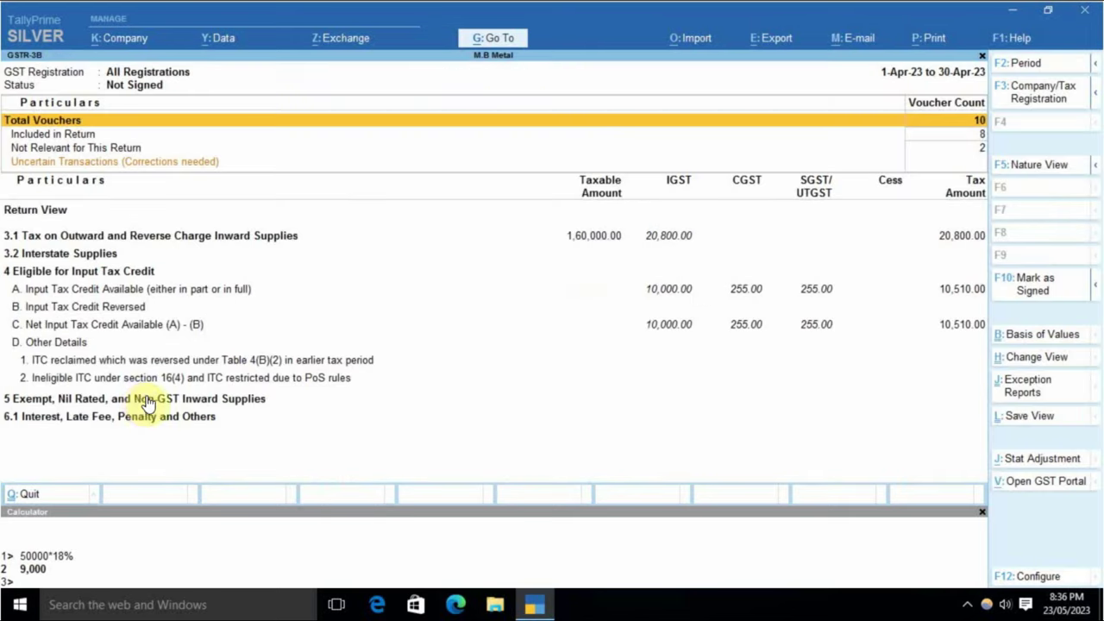
- Examine section 3.1 of GSTR-3B, checking the inward supplies under reverse charge and the outward taxable supplies
key("Down")
key("Down")
key("Down")
key("Up")
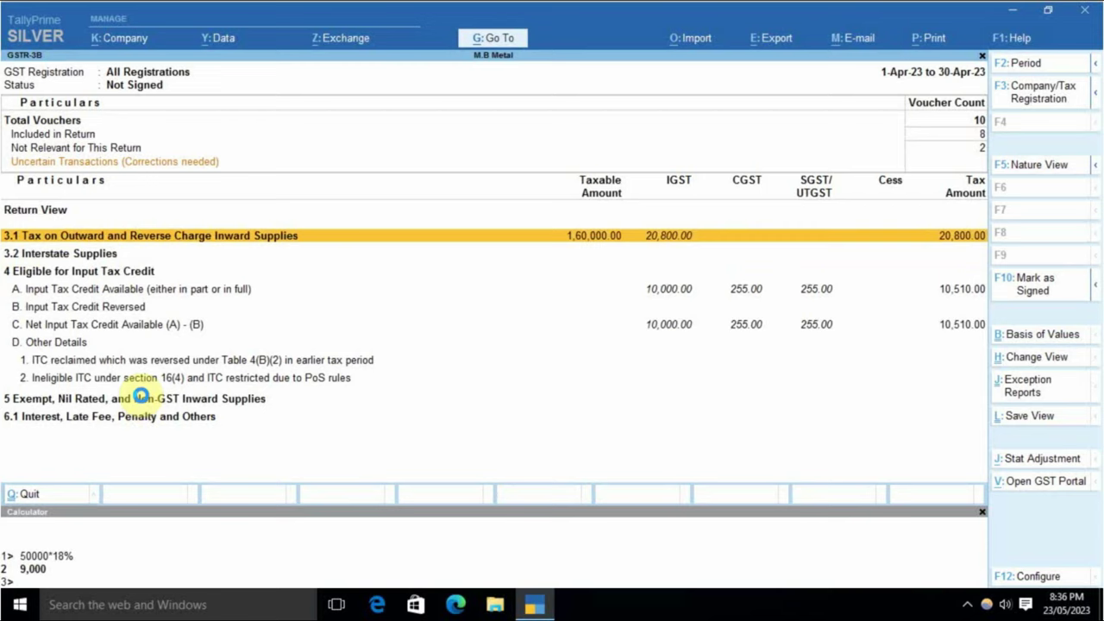
key("Return")
key("Down")
key("Down")
key("Down")
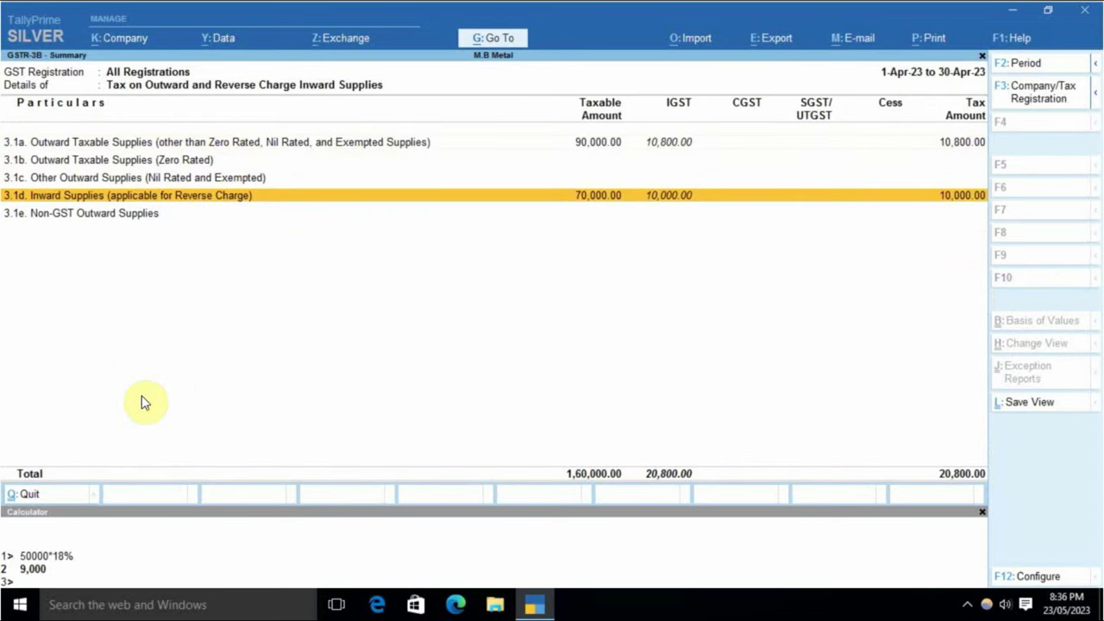
key("Up")
key("Up")
key("Up")
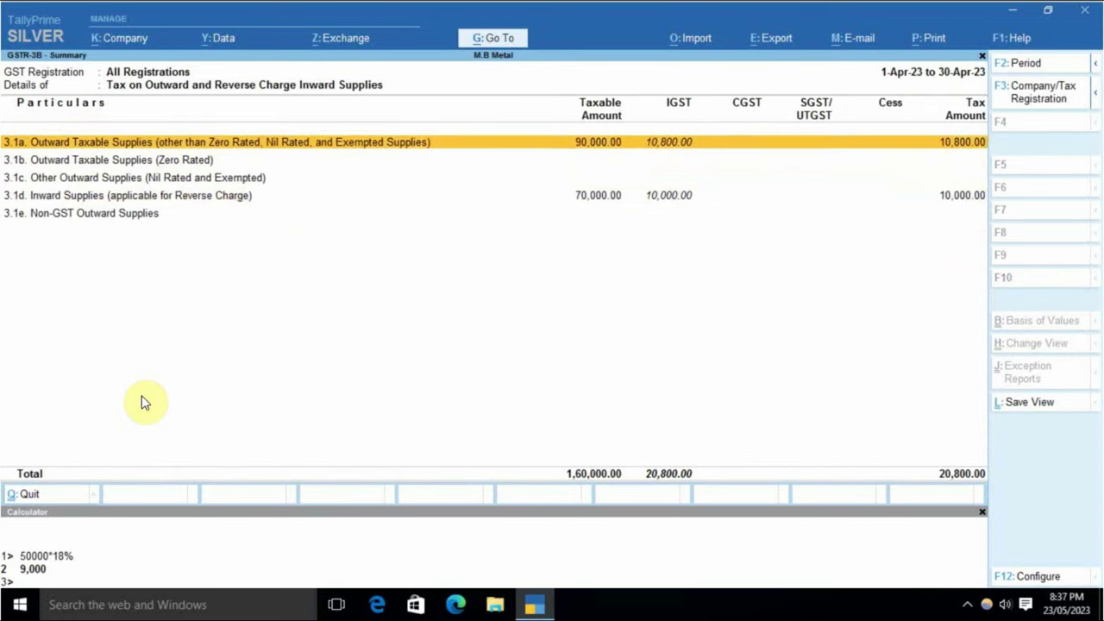
- Review the reverse charge vouchers under Input Tax Credit Available in GSTR-3B, and return to the Gateway of Tally
key("Escape")
key("Down")
key("Down")
key("Down")
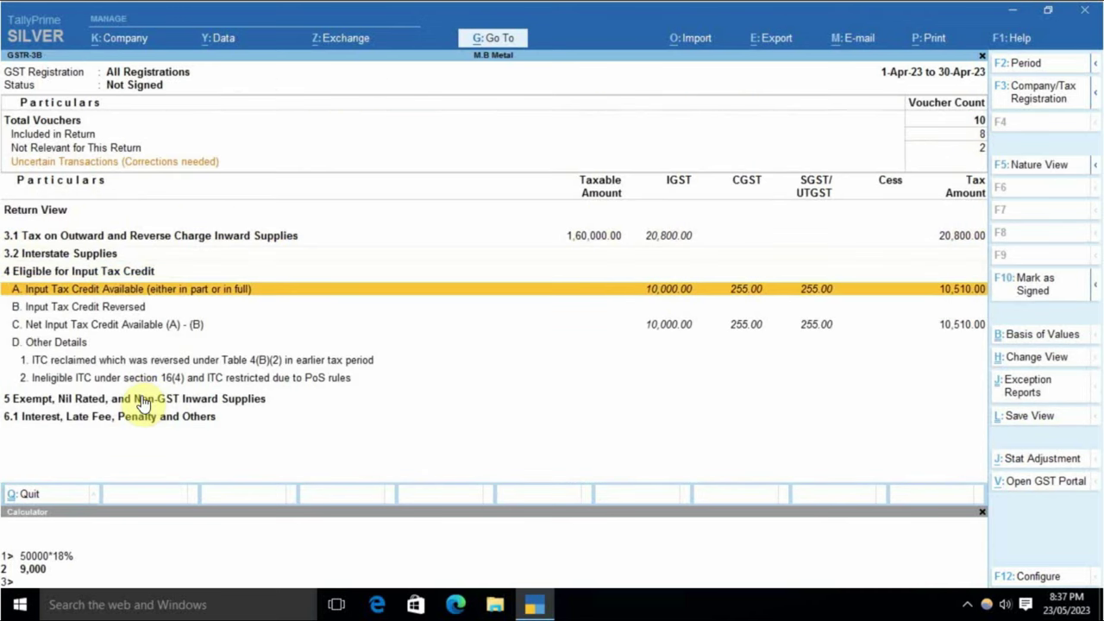
key("Return")
key("Down")
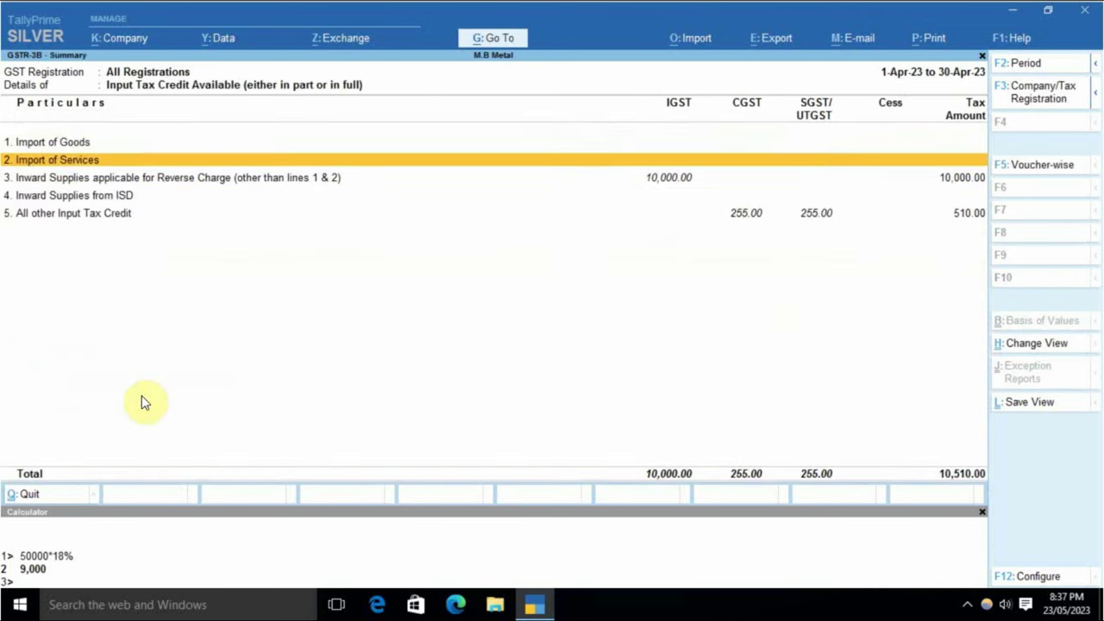
key("Down")
key("Return")
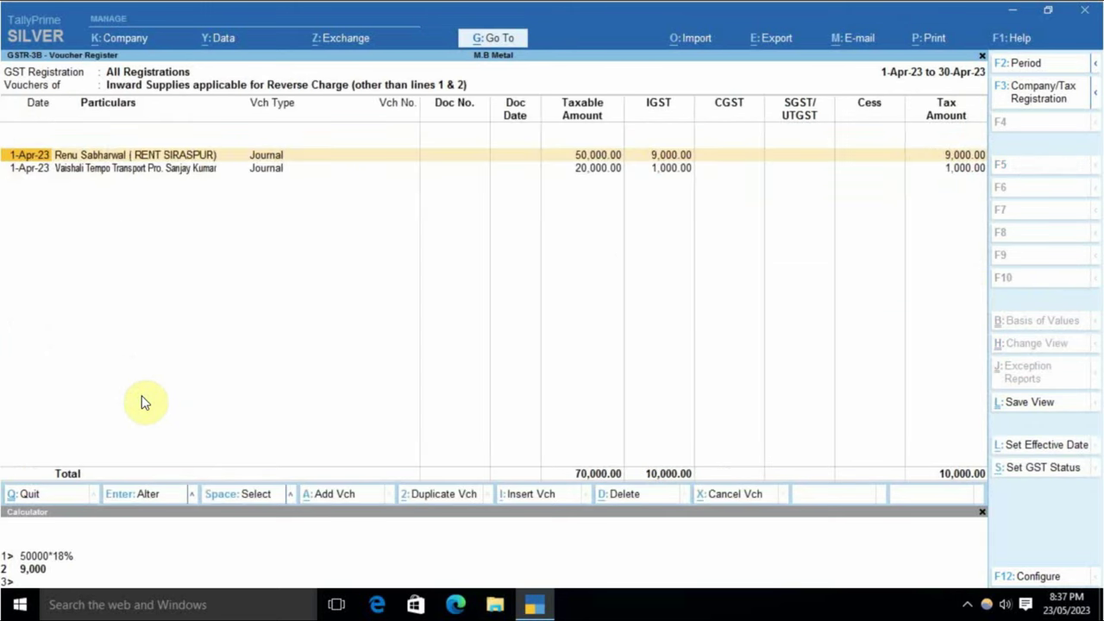
key("Down")
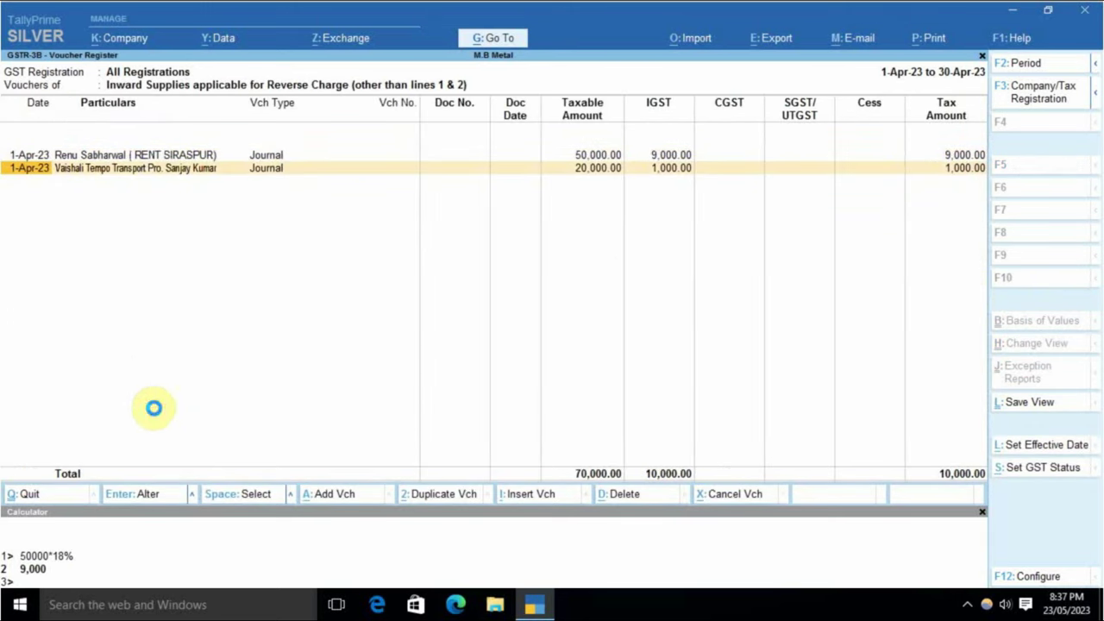
key("Escape")
key("Escape")
key("Escape")
key("Escape")
key("Escape")
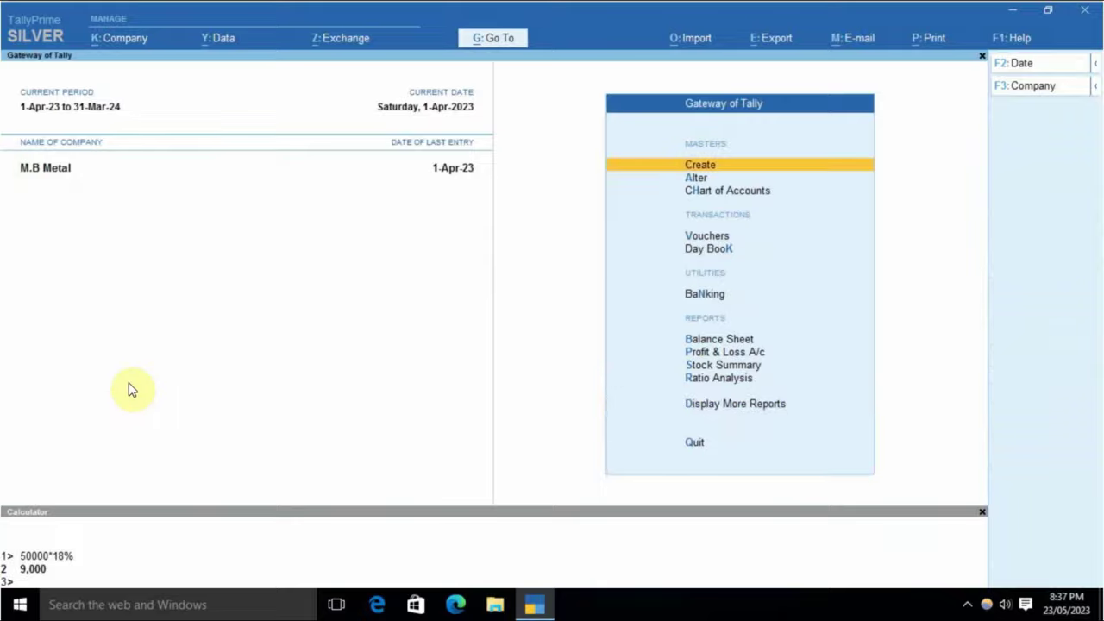